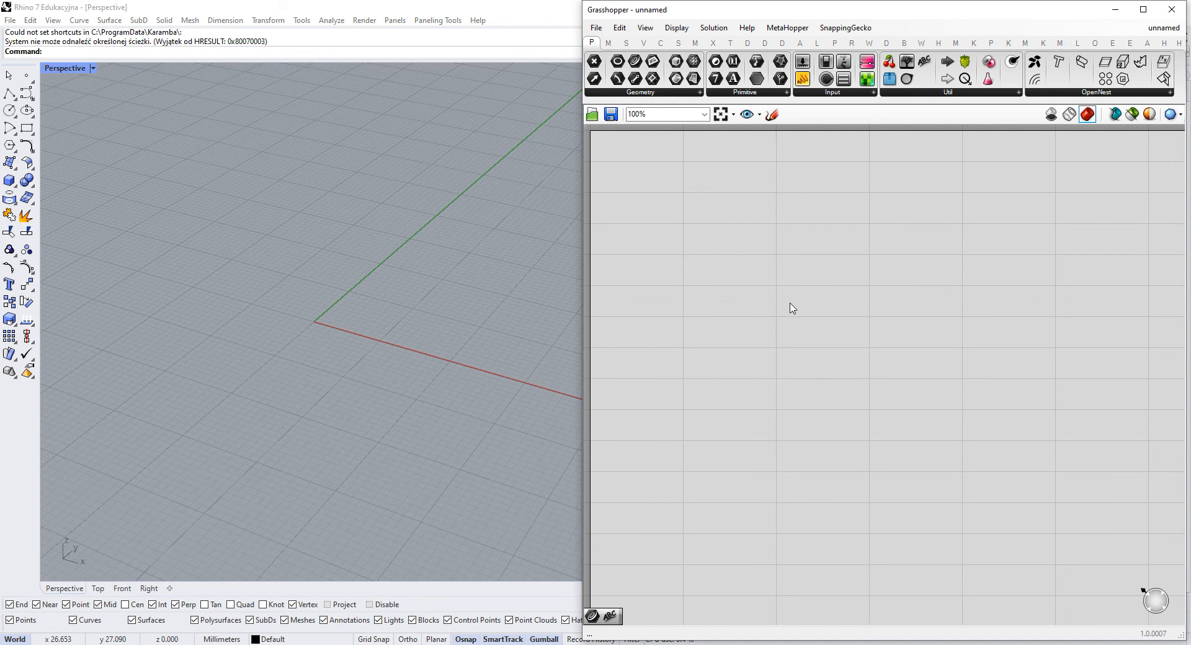
# - Show the Kangaroo components and enlarge the component ribbon to reveal every component of the Main category
pyautogui.moveTo(422, 364)
pyautogui.mouseDown(button='right')
pyautogui.moveTo(340, 369)
pyautogui.moveTo(452, 310)
pyautogui.moveTo(424, 346)
pyautogui.mouseUp(button='right')
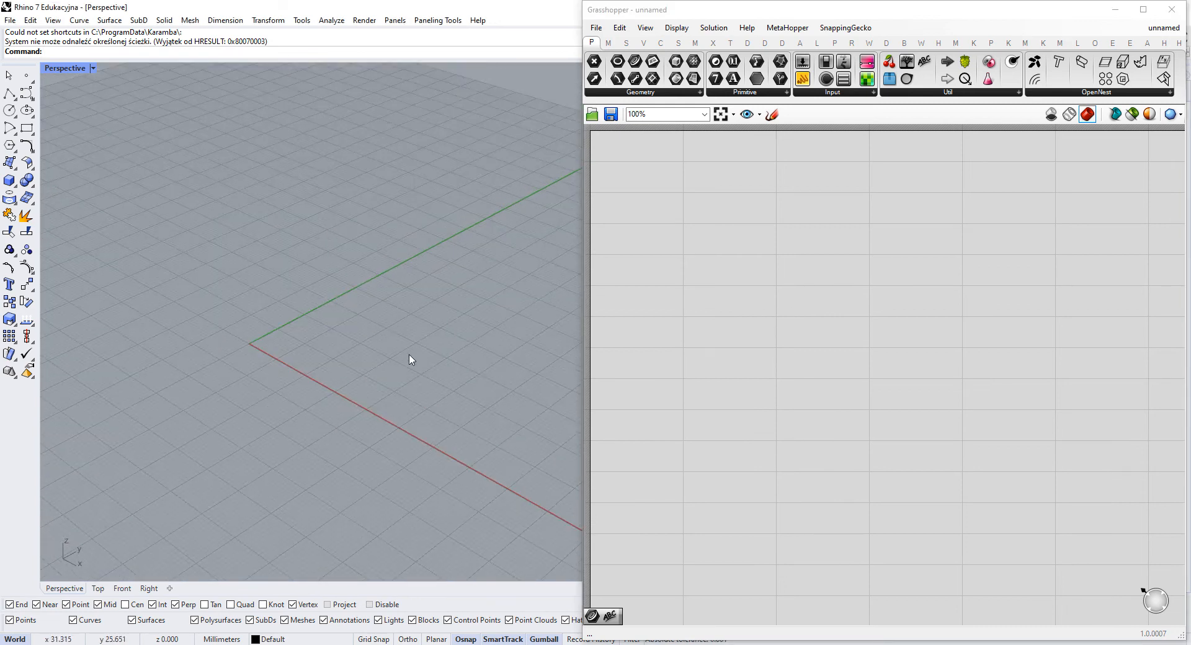
pyautogui.click(971, 189)
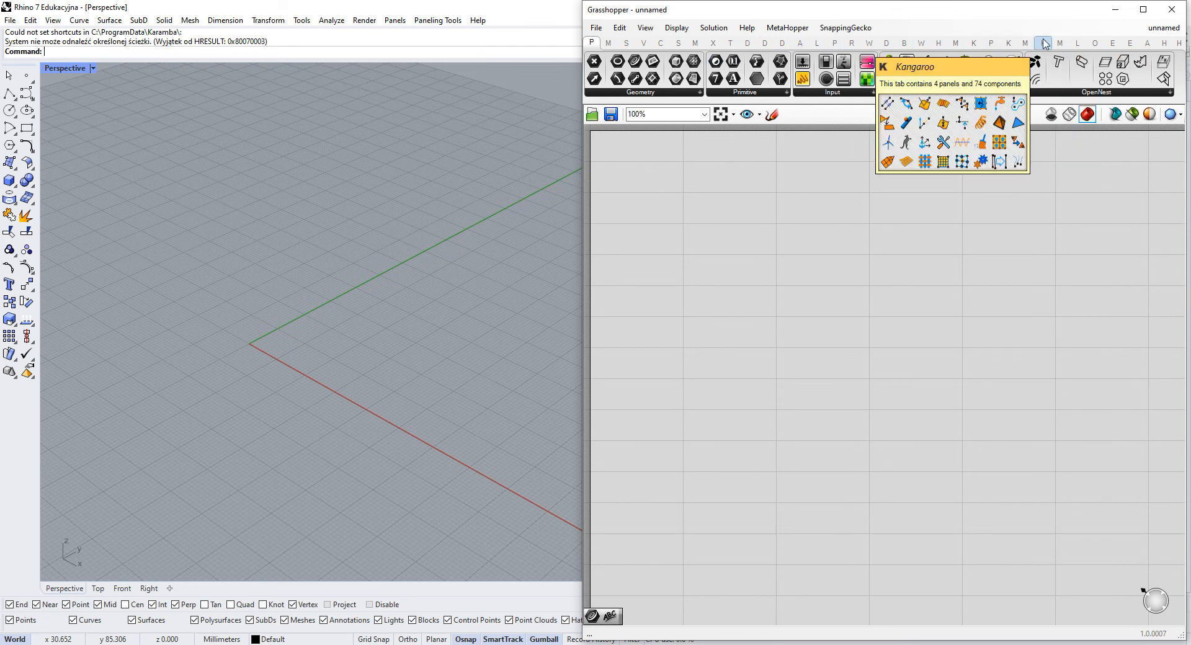
pyautogui.click(1008, 43)
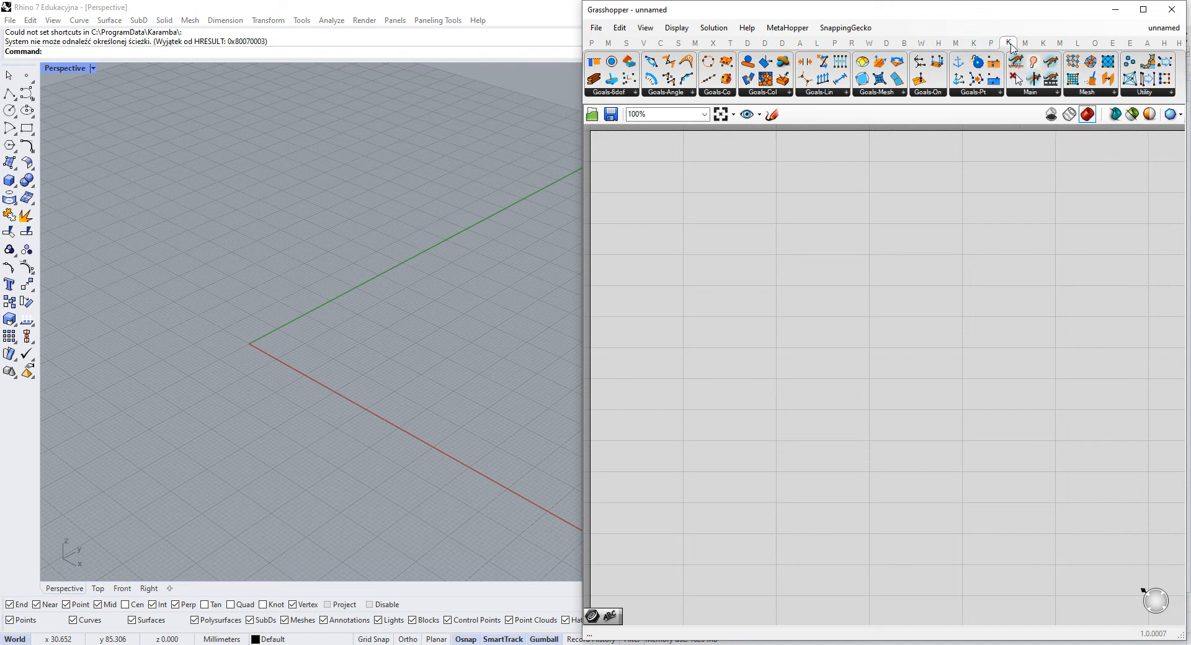
pyautogui.moveTo(1011, 47)
pyautogui.click(1054, 92)
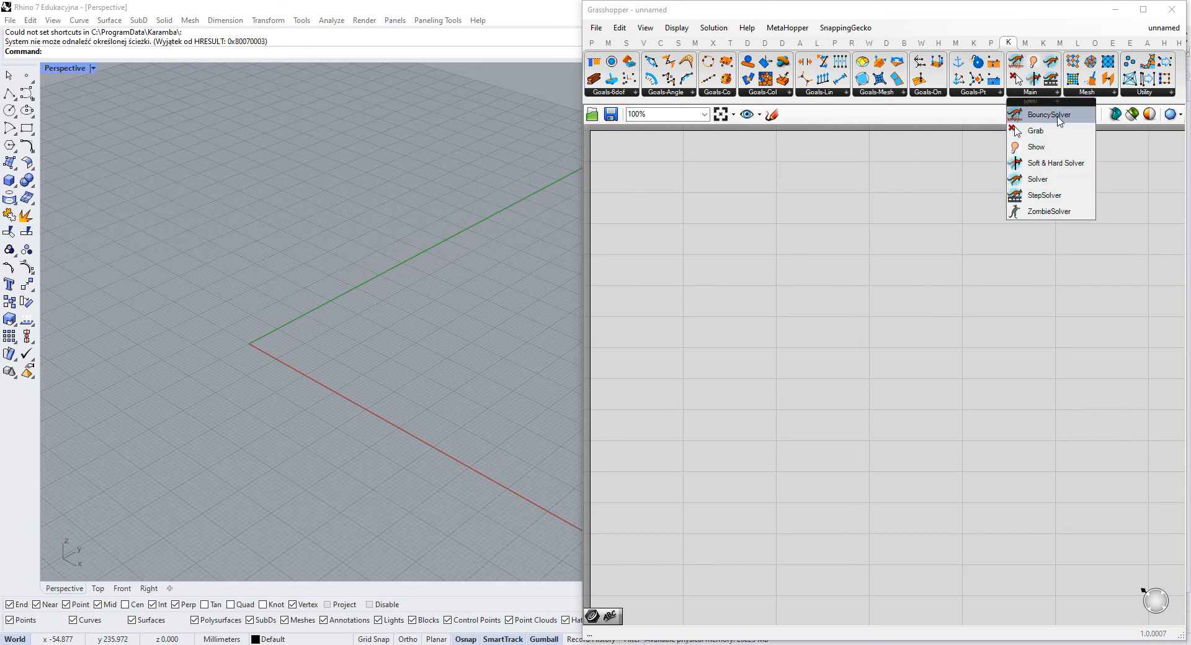
pyautogui.click(1038, 93)
pyautogui.click(1039, 95)
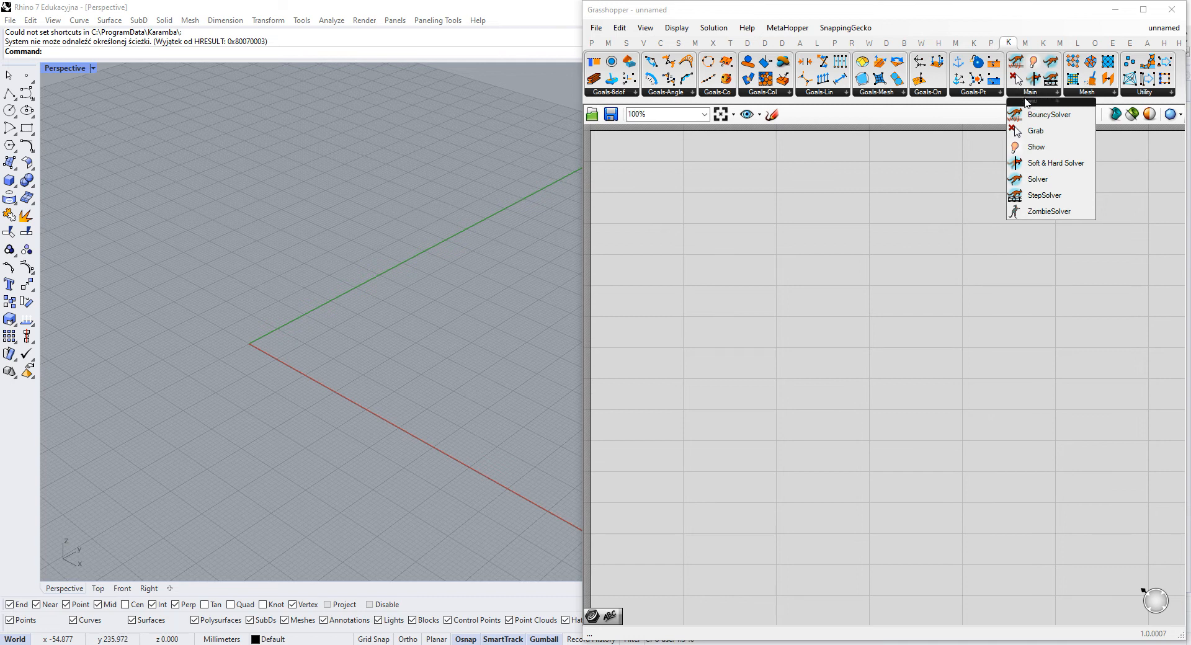
pyautogui.moveTo(945, 102); pyautogui.dragTo(951, 128)
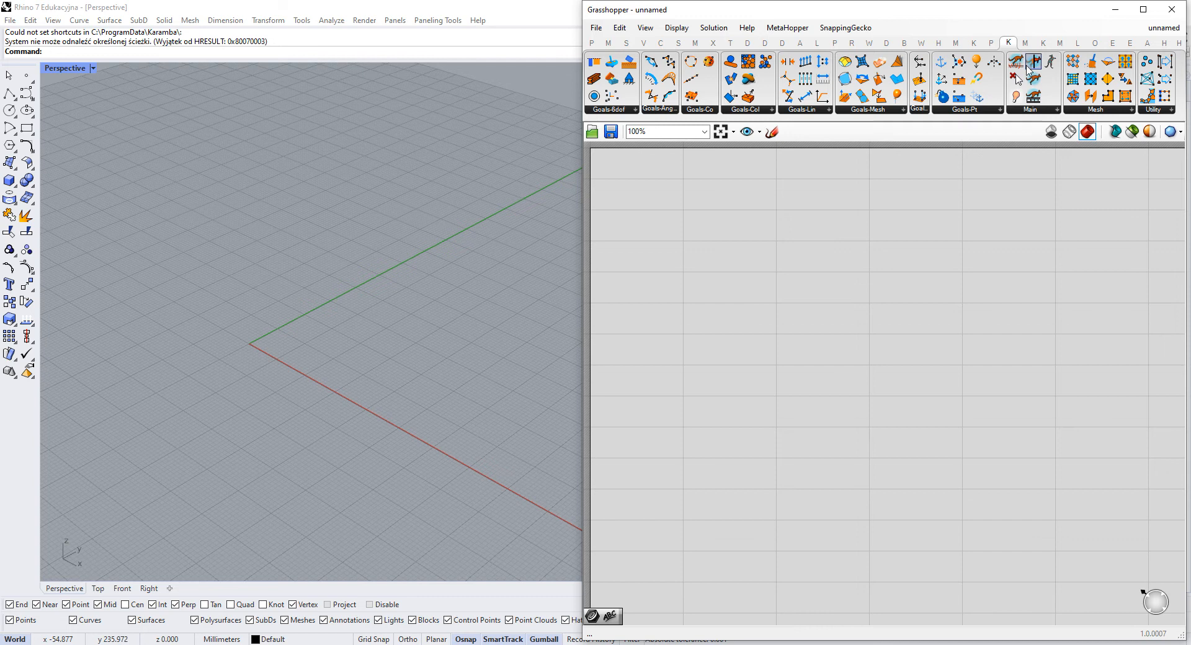
# - Place the BouncySolver, Soft & Hard Solver and ZombieSolver components in a column on the canvas
pyautogui.moveTo(1033, 83); pyautogui.dragTo(842, 304)
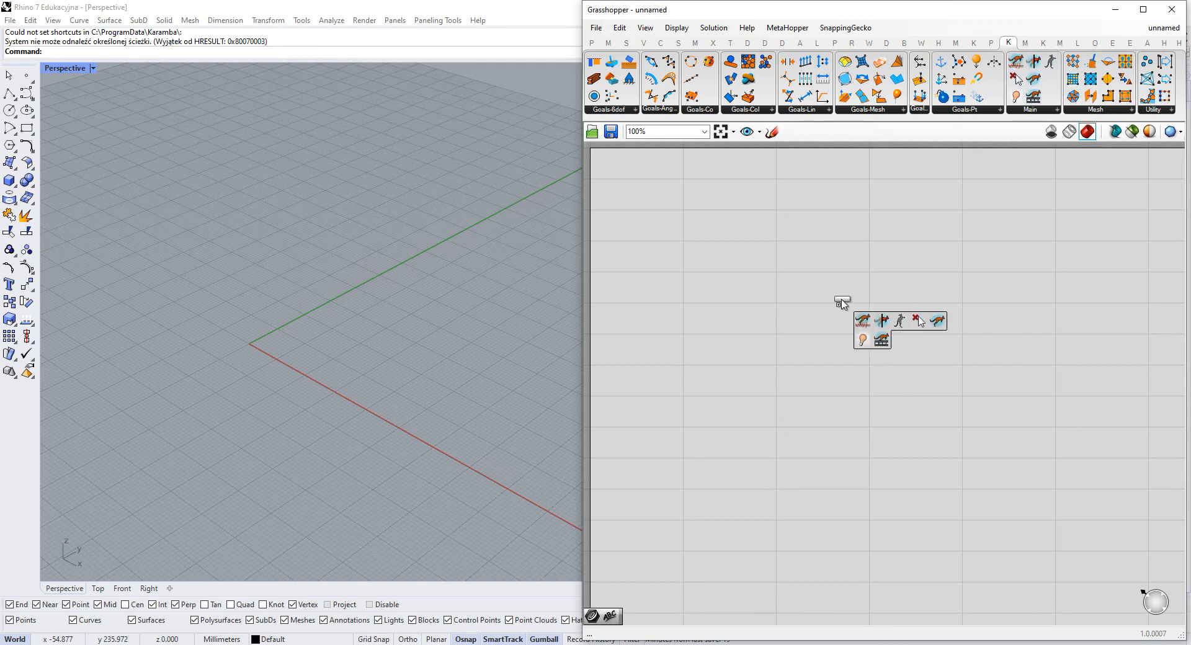
pyautogui.click(842, 304)
pyautogui.click(839, 390)
pyautogui.click(838, 503)
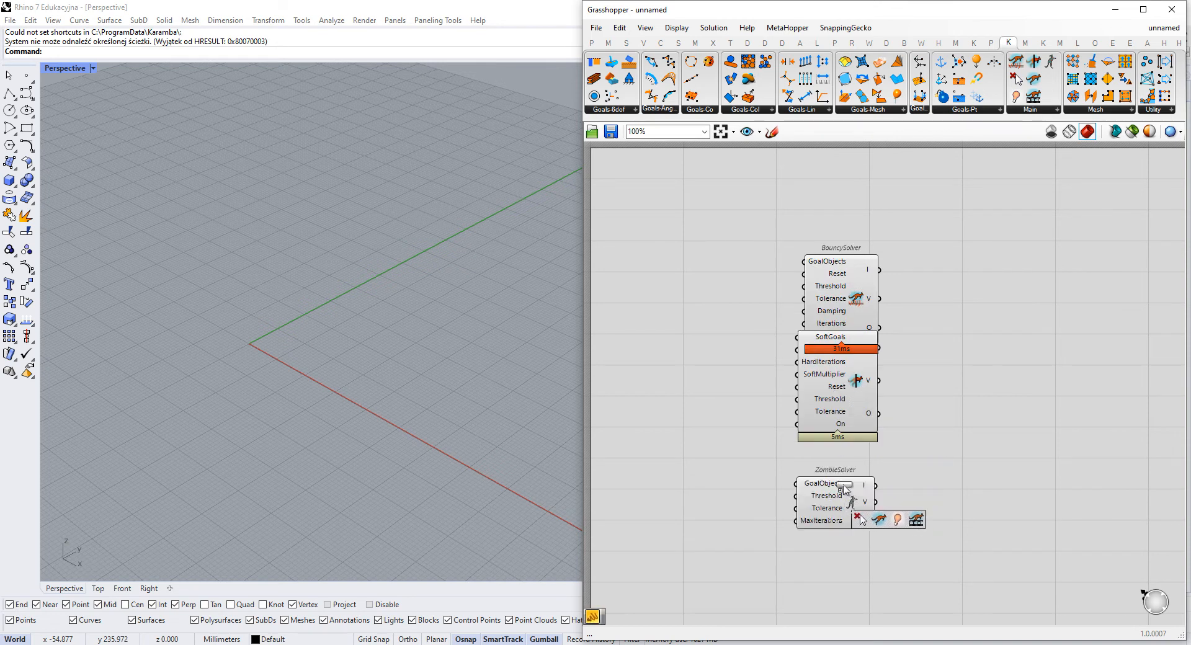
# - Add the remaining Main components, Solver, Grab, Show and StepSolver, to the column on the canvas
pyautogui.scroll(-2, 884, 486)
pyautogui.click(888, 483)
pyautogui.scroll(3, 888, 485)
pyautogui.moveTo(860, 456); pyautogui.dragTo(829, 464)
pyautogui.moveTo(911, 509); pyautogui.dragTo(888, 158)
pyautogui.scroll(-3, 963, 433)
pyautogui.scroll(5, 887, 158)
pyautogui.moveTo(856, 354); pyautogui.dragTo(857, 385)
pyautogui.scroll(-3, 863, 392)
pyautogui.moveTo(905, 418); pyautogui.dragTo(859, 250, button='right')
# - Space out the solver column, moving the components below BouncySolver down and separating Solver, Grab and StepSolver
pyautogui.moveTo(907, 222); pyautogui.dragTo(765, 614)
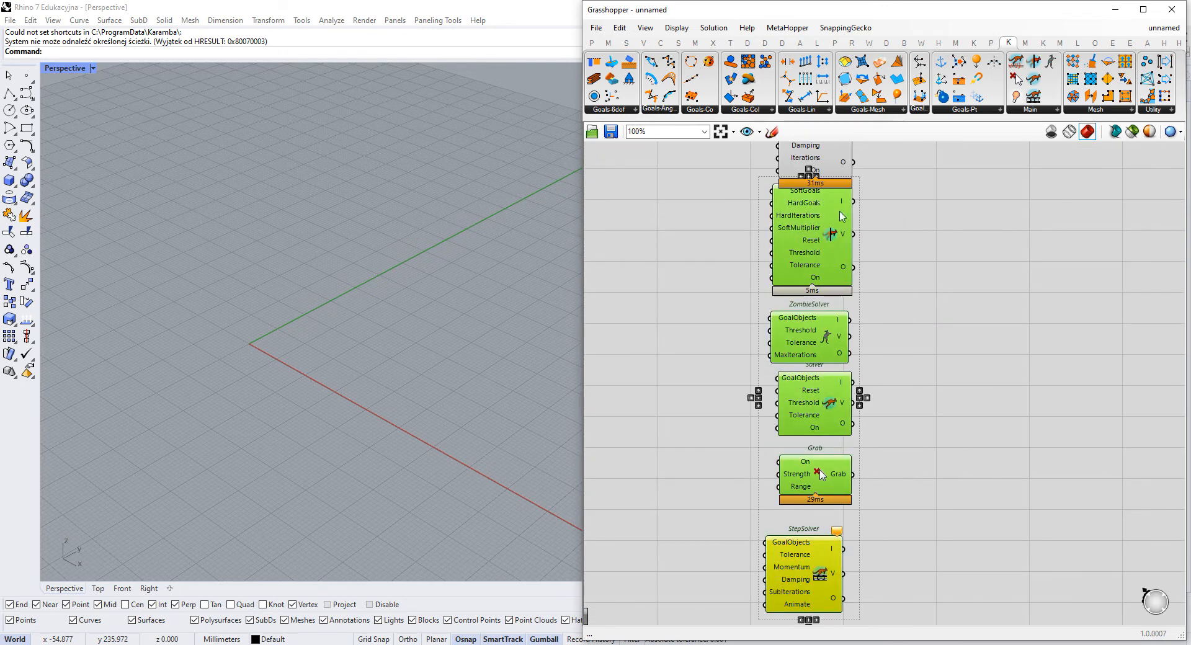
pyautogui.moveTo(818, 199); pyautogui.dragTo(817, 234)
pyautogui.click(882, 345)
pyautogui.moveTo(886, 410); pyautogui.dragTo(878, 338, button='right')
pyautogui.moveTo(804, 354); pyautogui.dragTo(806, 364)
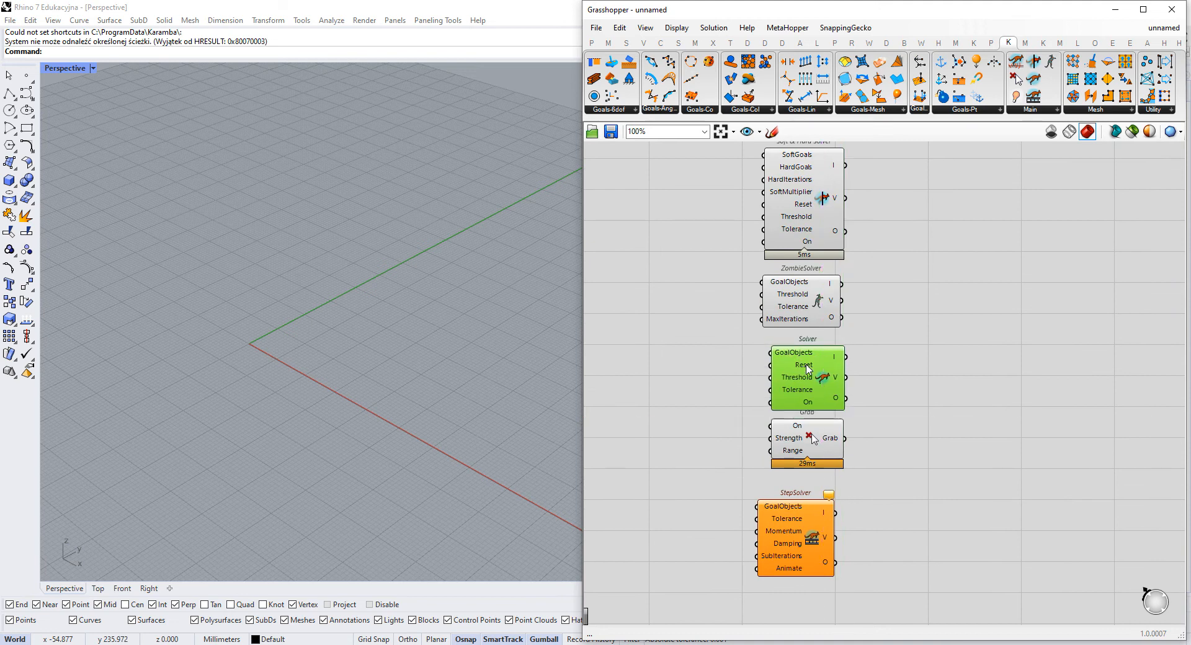
pyautogui.moveTo(807, 426); pyautogui.dragTo(807, 431)
pyautogui.moveTo(795, 523)
pyautogui.mouseDown()
pyautogui.moveTo(811, 543)
pyautogui.moveTo(811, 523)
pyautogui.mouseUp()
pyautogui.moveTo(881, 343); pyautogui.dragTo(869, 459, button='right')
# - Move the Show component above the BouncySolver at the head of the column
pyautogui.scroll(3, 813, 310)
pyautogui.scroll(-1, 884, 323)
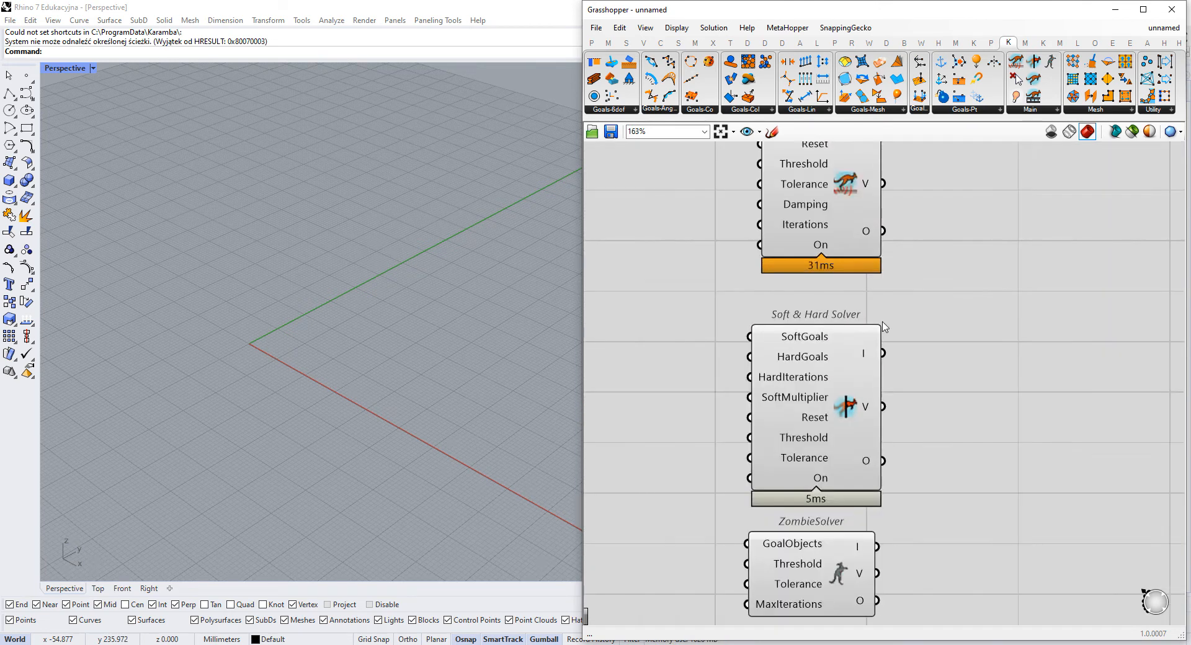
pyautogui.moveTo(882, 322); pyautogui.dragTo(866, 412, button='right')
pyautogui.scroll(2, 827, 176)
pyautogui.moveTo(826, 176); pyautogui.dragTo(814, 277, button='right')
pyautogui.moveTo(797, 267); pyautogui.dragTo(796, 227)
pyautogui.moveTo(910, 179); pyautogui.dragTo(688, 265)
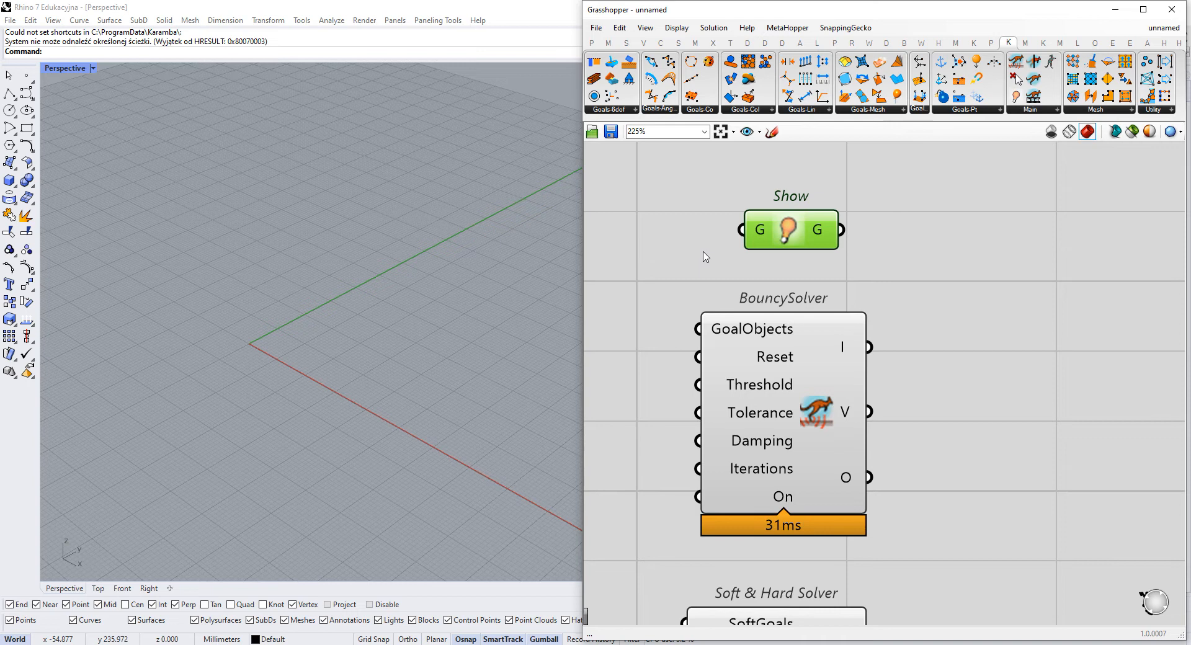
pyautogui.moveTo(857, 277); pyautogui.dragTo(865, 265, button='right')
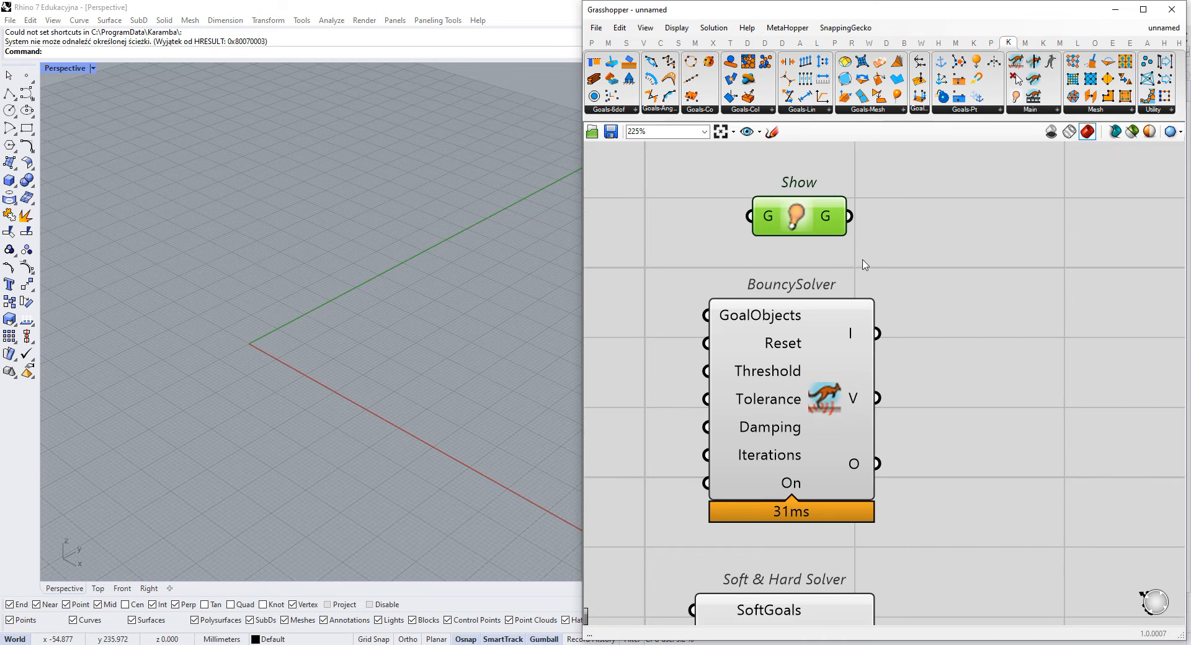
# - Move the BouncySolver to the right, away from the other components
pyautogui.moveTo(883, 402); pyautogui.dragTo(865, 332, button='right')
pyautogui.moveTo(797, 318); pyautogui.dragTo(888, 313)
pyautogui.moveTo(888, 313); pyautogui.dragTo(696, 300, button='right')
pyautogui.moveTo(696, 301); pyautogui.dragTo(1136, 311)
pyautogui.moveTo(1152, 295); pyautogui.dragTo(969, 309, button='right')
pyautogui.moveTo(914, 310); pyautogui.dragTo(959, 314)
pyautogui.click(943, 506)
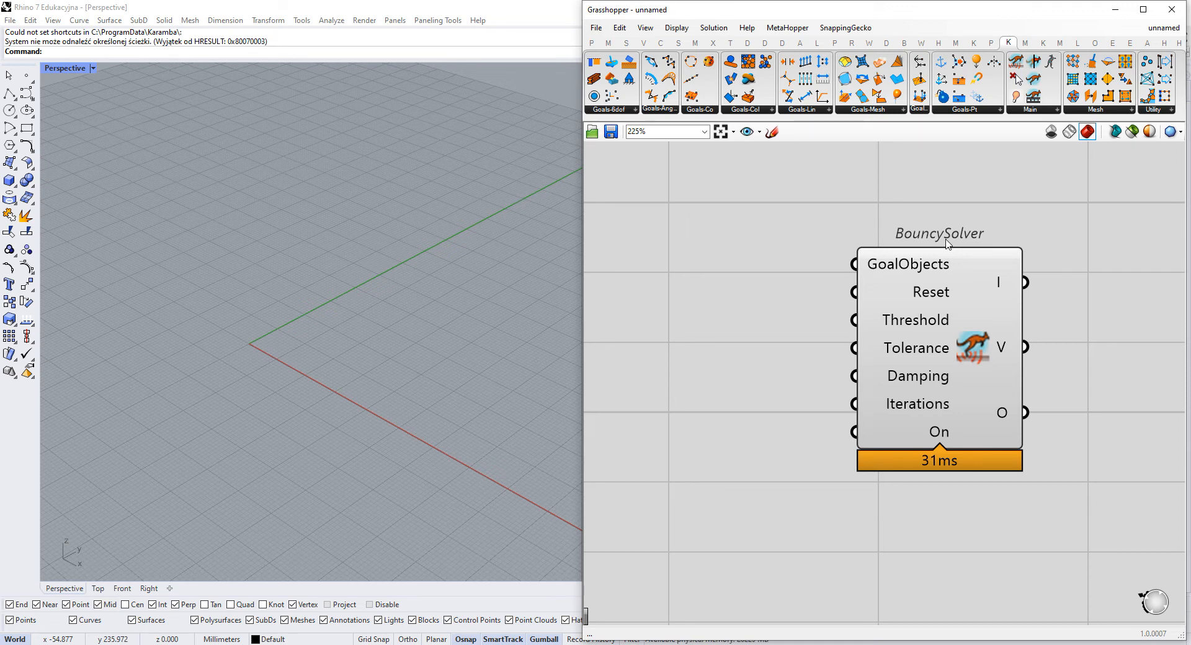
# - Move the Soft & Hard Solver to the left, clear of the other solver components
pyautogui.scroll(-4, 880, 301)
pyautogui.moveTo(710, 471); pyautogui.dragTo(900, 319, button='right')
pyautogui.scroll(3, 807, 323)
pyautogui.moveTo(878, 309); pyautogui.dragTo(869, 319)
pyautogui.moveTo(873, 324); pyautogui.dragTo(770, 425, button='right')
pyautogui.scroll(-2, 788, 426)
pyautogui.moveTo(796, 431); pyautogui.dragTo(798, 343)
pyautogui.moveTo(798, 343); pyautogui.dragTo(743, 442, button='right')
pyautogui.moveTo(721, 409); pyautogui.dragTo(678, 420)
pyautogui.moveTo(717, 393); pyautogui.dragTo(786, 279, button='right')
pyautogui.moveTo(769, 307); pyautogui.dragTo(692, 343)
pyautogui.moveTo(794, 504); pyautogui.dragTo(800, 485)
pyautogui.moveTo(801, 447)
pyautogui.mouseDown(button='right')
pyautogui.moveTo(675, 427)
pyautogui.moveTo(806, 433)
pyautogui.mouseUp(button='right')
pyautogui.scroll(2, 673, 341)
pyautogui.moveTo(712, 321); pyautogui.dragTo(662, 316)
pyautogui.moveTo(776, 411); pyautogui.dragTo(638, 359, button='right')
# - Place the ZombieSolver directly beneath the BouncySolver
pyautogui.scroll(-4, 726, 428)
pyautogui.moveTo(741, 480); pyautogui.dragTo(975, 359)
pyautogui.scroll(3, 967, 338)
pyautogui.moveTo(975, 363); pyautogui.dragTo(870, 365, button='right')
pyautogui.scroll(2, 867, 420)
pyautogui.moveTo(842, 471); pyautogui.dragTo(844, 476)
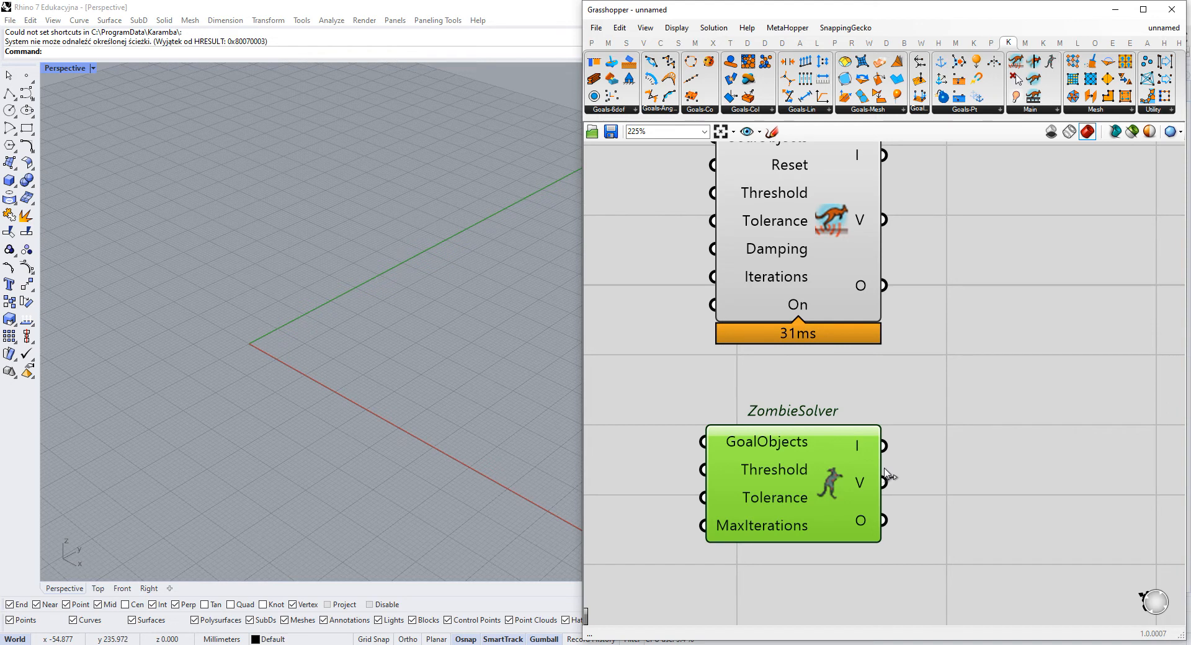
pyautogui.moveTo(964, 426); pyautogui.dragTo(959, 465, button='right')
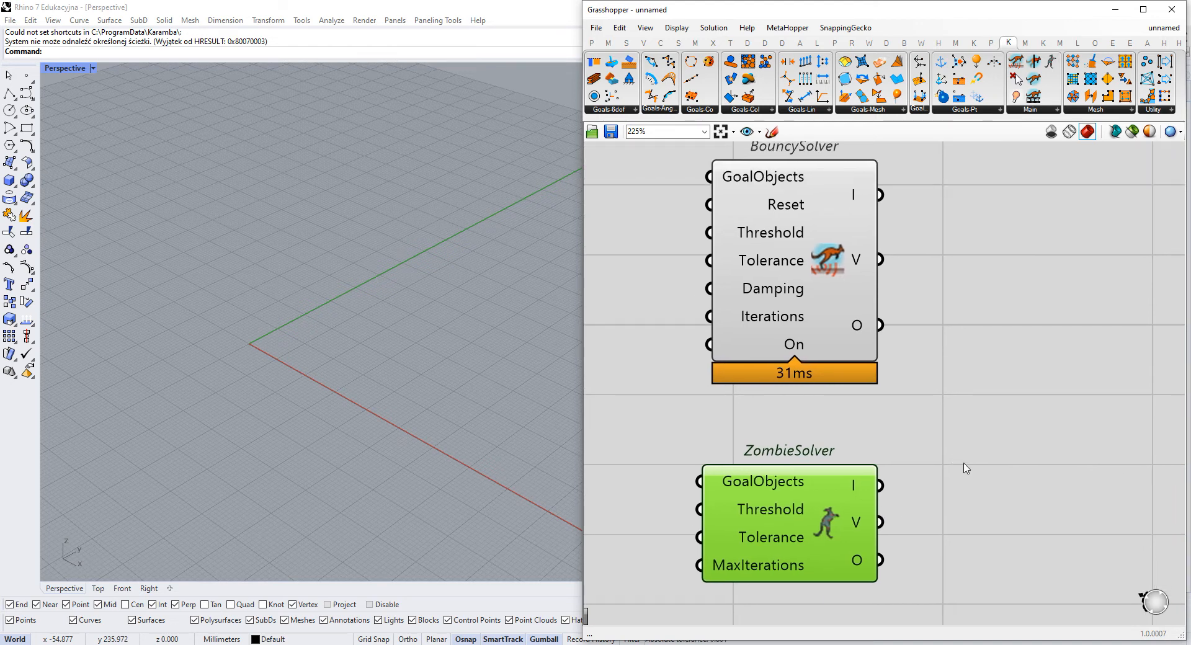
# - Move the Solver component beneath the ZombieSolver, aligned with the BouncySolver column
pyautogui.scroll(-4, 954, 453)
pyautogui.moveTo(691, 560); pyautogui.dragTo(994, 332, button='right')
pyautogui.moveTo(891, 484); pyautogui.dragTo(821, 486, button='right')
pyautogui.moveTo(829, 474); pyautogui.dragTo(1112, 353)
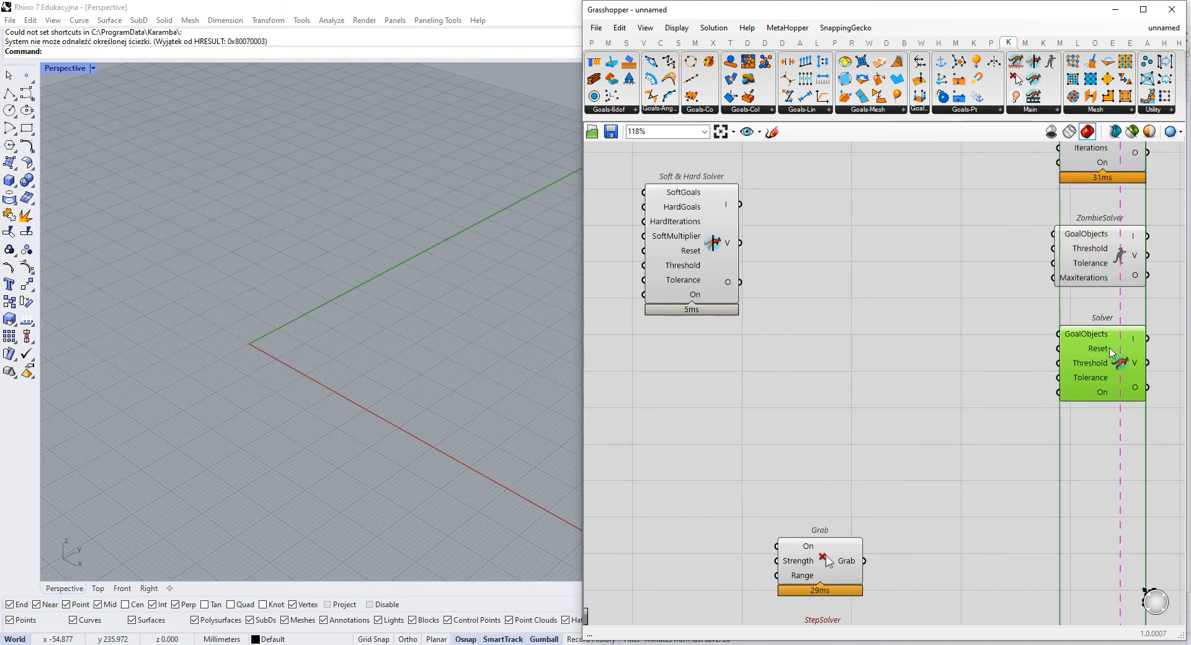
pyautogui.moveTo(1112, 353); pyautogui.dragTo(880, 521, button='right')
pyautogui.scroll(2, 887, 527)
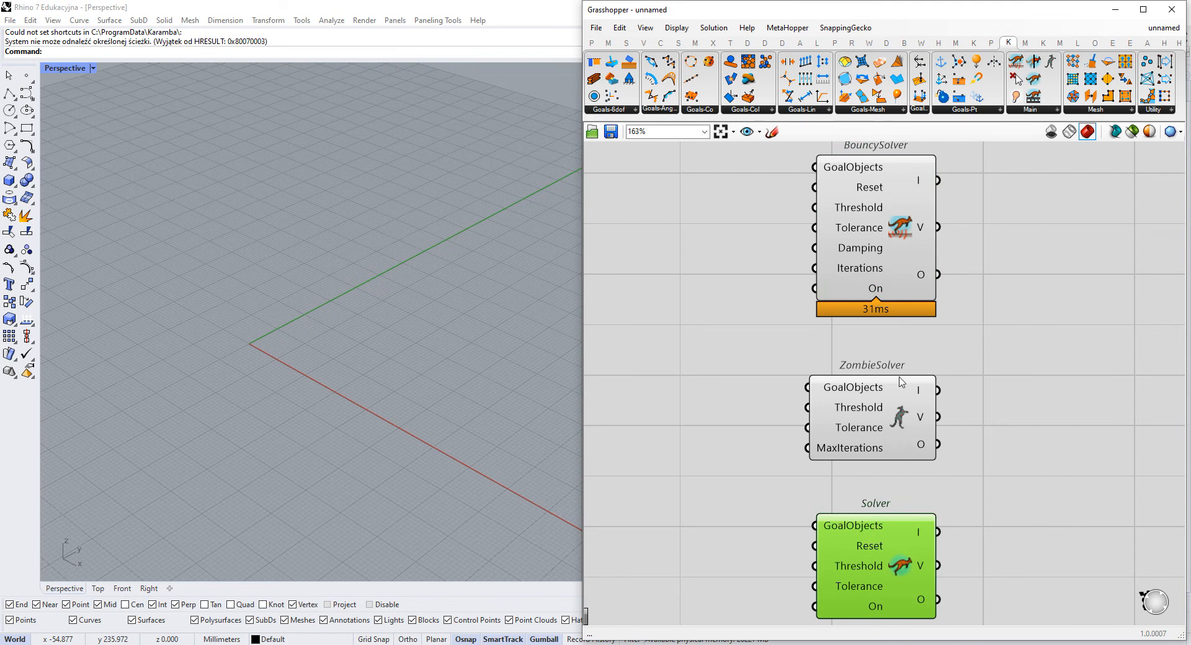
# - Swap the Solver and ZombieSolver so that Solver sits directly beneath BouncySolver
pyautogui.moveTo(900, 414); pyautogui.dragTo(1047, 414)
pyautogui.moveTo(876, 576); pyautogui.dragTo(876, 402)
pyautogui.moveTo(1048, 426); pyautogui.dragTo(906, 573)
pyautogui.moveTo(904, 385); pyautogui.dragTo(904, 398)
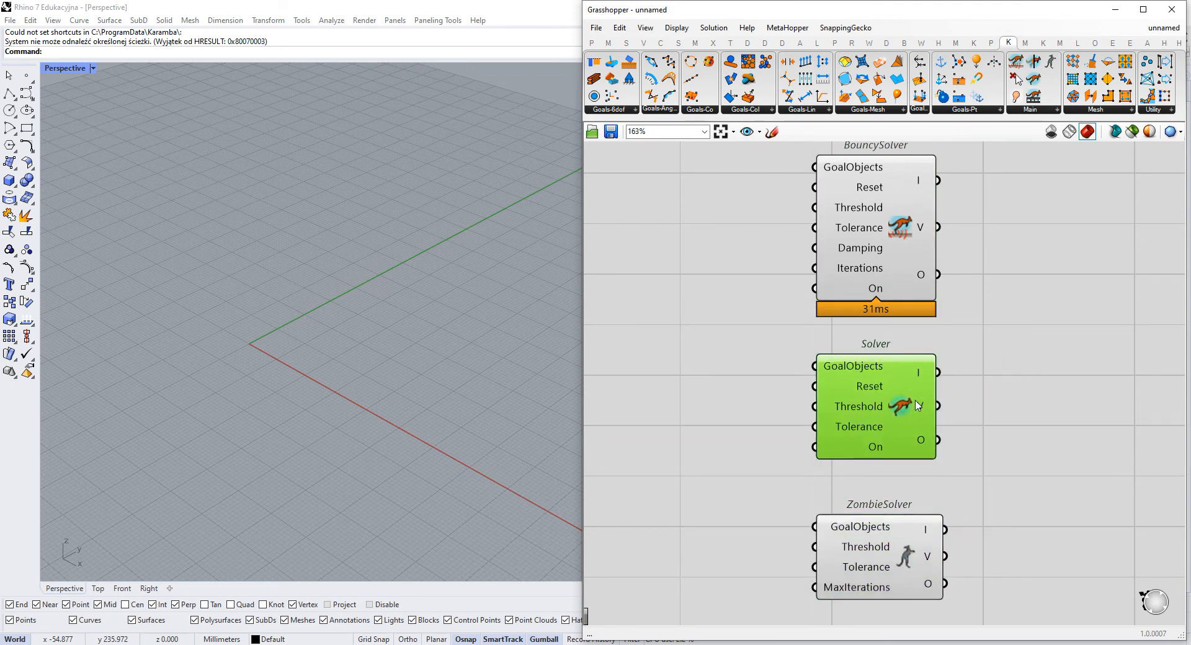
# - Examine the BouncySolver's description and compare its inputs with those of the Solver
pyautogui.scroll(2, 896, 242)
pyautogui.moveTo(725, 237); pyautogui.dragTo(921, 302)
pyautogui.moveTo(873, 260)
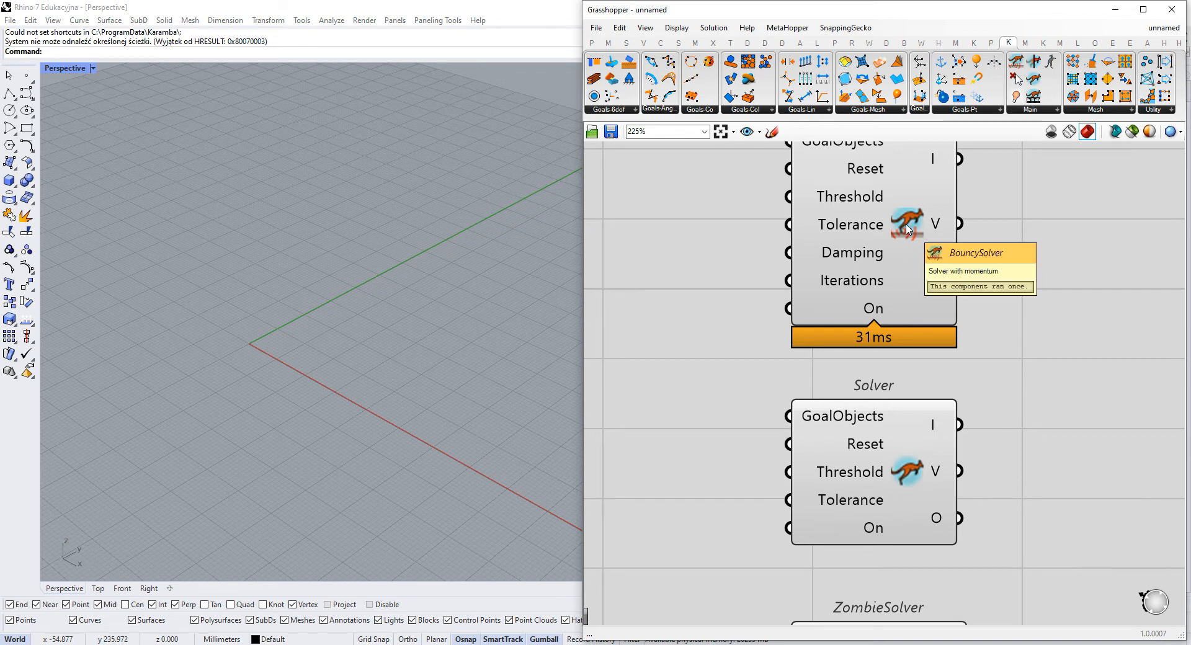
pyautogui.scroll(-5, 907, 229)
pyautogui.moveTo(826, 421); pyautogui.dragTo(880, 314, button='right')
pyautogui.moveTo(793, 411); pyautogui.dragTo(693, 580)
pyautogui.moveTo(987, 149); pyautogui.dragTo(904, 300, button='right')
pyautogui.scroll(3, 919, 258)
pyautogui.scroll(2, 845, 304)
pyautogui.moveTo(845, 304)
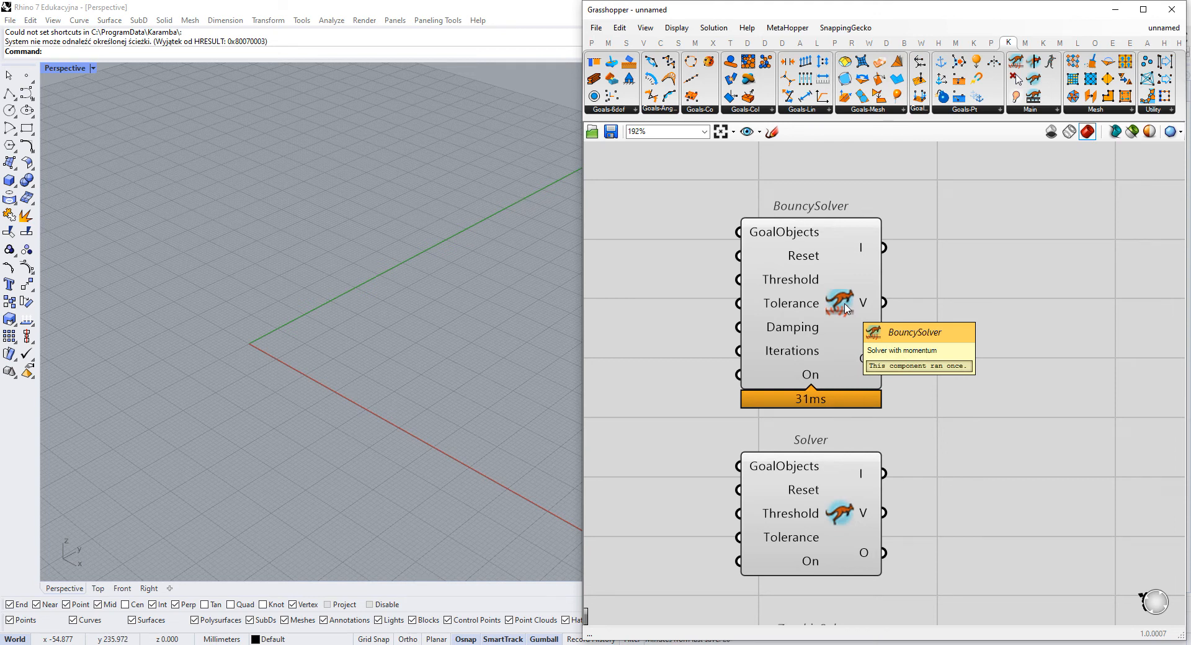
pyautogui.moveTo(908, 295); pyautogui.dragTo(887, 228, button='right')
# - Compare the inputs of the BouncySolver, Solver and ZombieSolver in the column
pyautogui.scroll(-1, 887, 229)
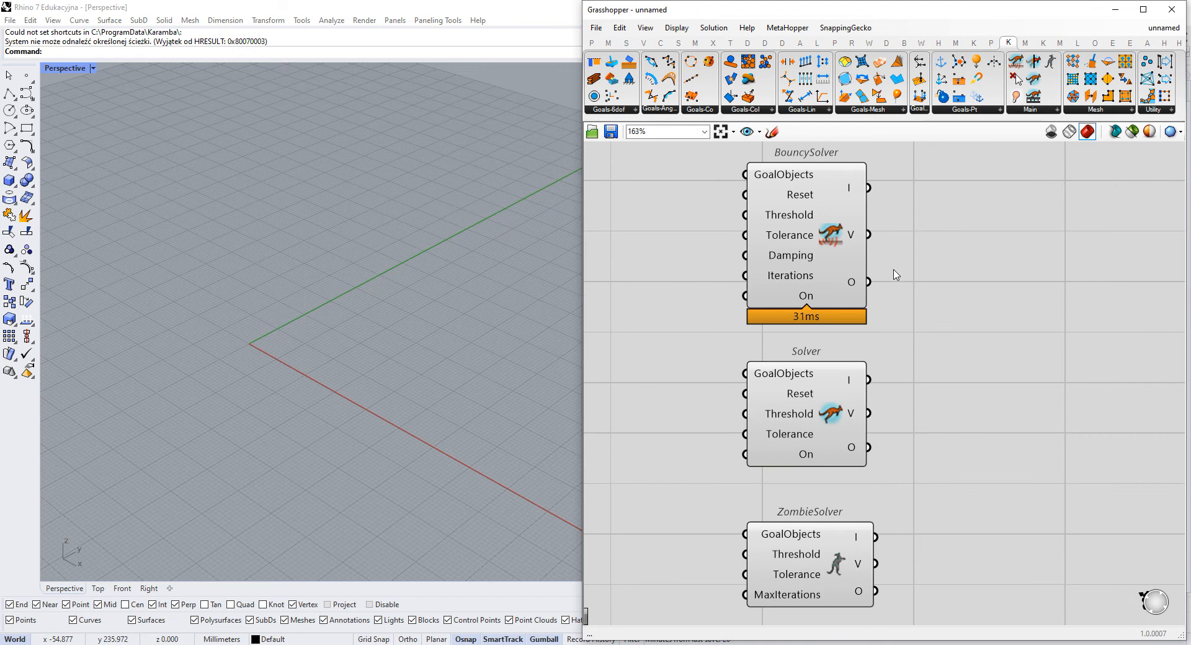
pyautogui.moveTo(884, 325); pyautogui.dragTo(911, 358, button='right')
pyautogui.scroll(-2, 909, 358)
pyautogui.moveTo(846, 396); pyautogui.dragTo(838, 369, button='right')
pyautogui.click(849, 415)
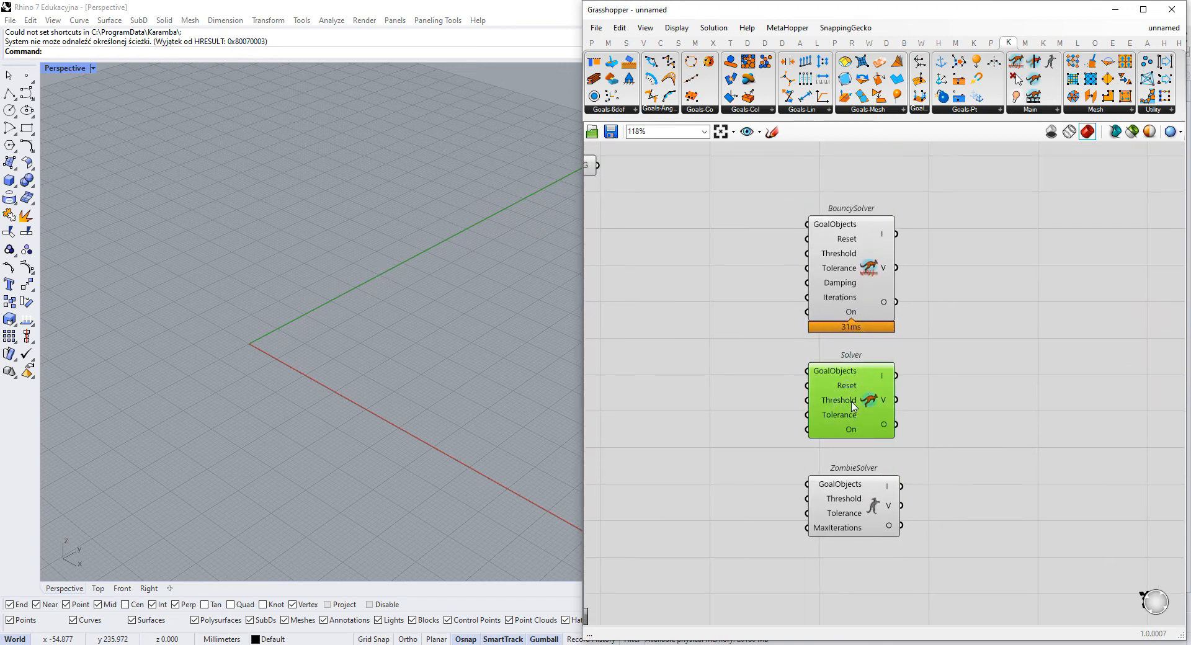
pyautogui.moveTo(830, 438); pyautogui.dragTo(862, 457, button='right')
pyautogui.scroll(2, 929, 433)
pyautogui.scroll(-3, 866, 501)
# - Move the Grab and StepSolver components closer to the ZombieSolver
pyautogui.moveTo(859, 518); pyautogui.dragTo(924, 440, button='right')
pyautogui.moveTo(878, 492); pyautogui.dragTo(816, 443, button='right')
pyautogui.moveTo(725, 476); pyautogui.dragTo(852, 438)
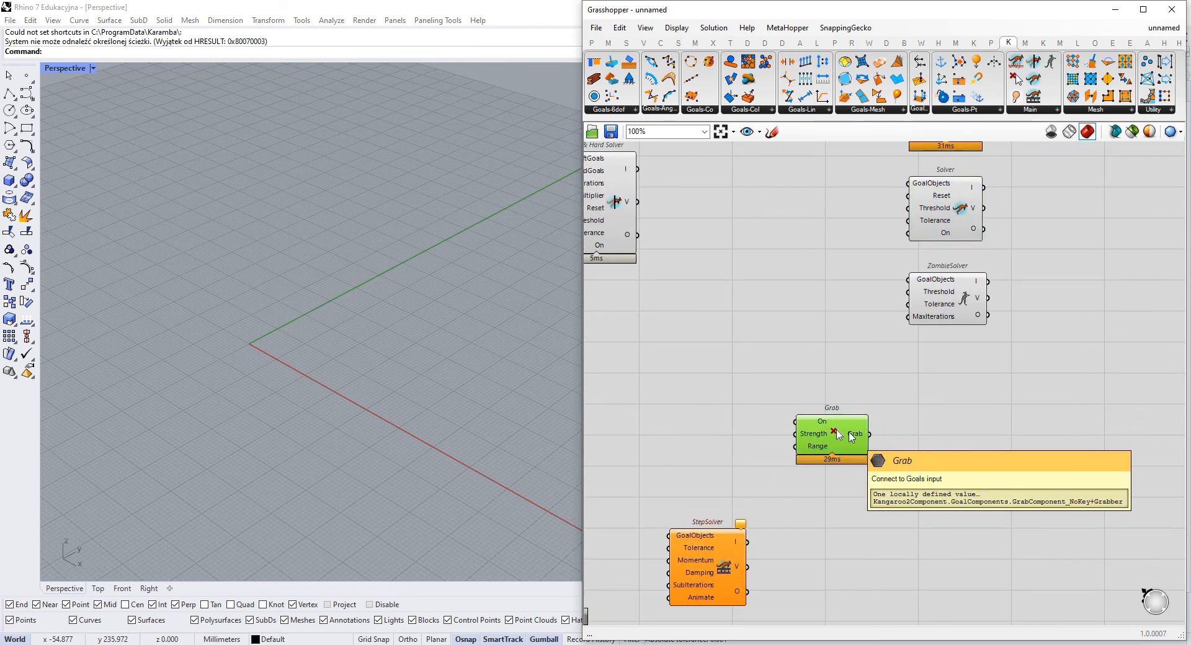
pyautogui.moveTo(816, 451); pyautogui.dragTo(678, 549, button='right')
pyautogui.moveTo(730, 507); pyautogui.dragTo(762, 449)
pyautogui.moveTo(762, 449); pyautogui.dragTo(831, 385, button='right')
pyautogui.moveTo(653, 567); pyautogui.dragTo(702, 457)
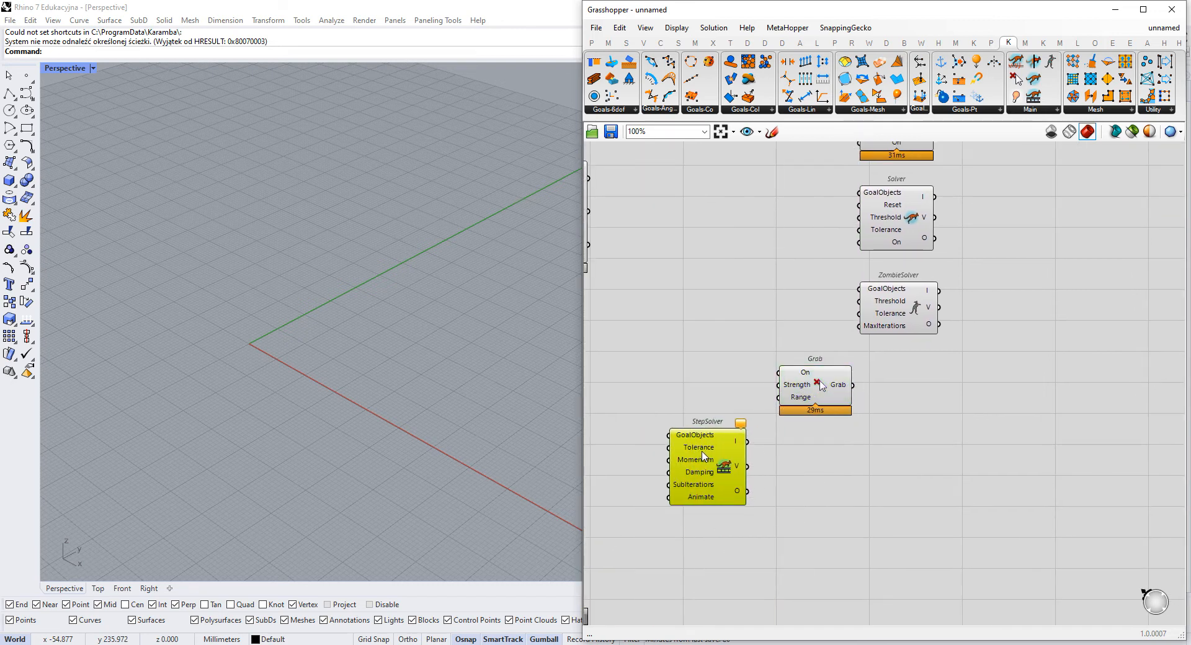
# - Inspect the Grab component's inputs and move it left, just below the Soft & Hard Solver
pyautogui.scroll(2, 819, 383)
pyautogui.click(817, 385)
pyautogui.scroll(2, 819, 381)
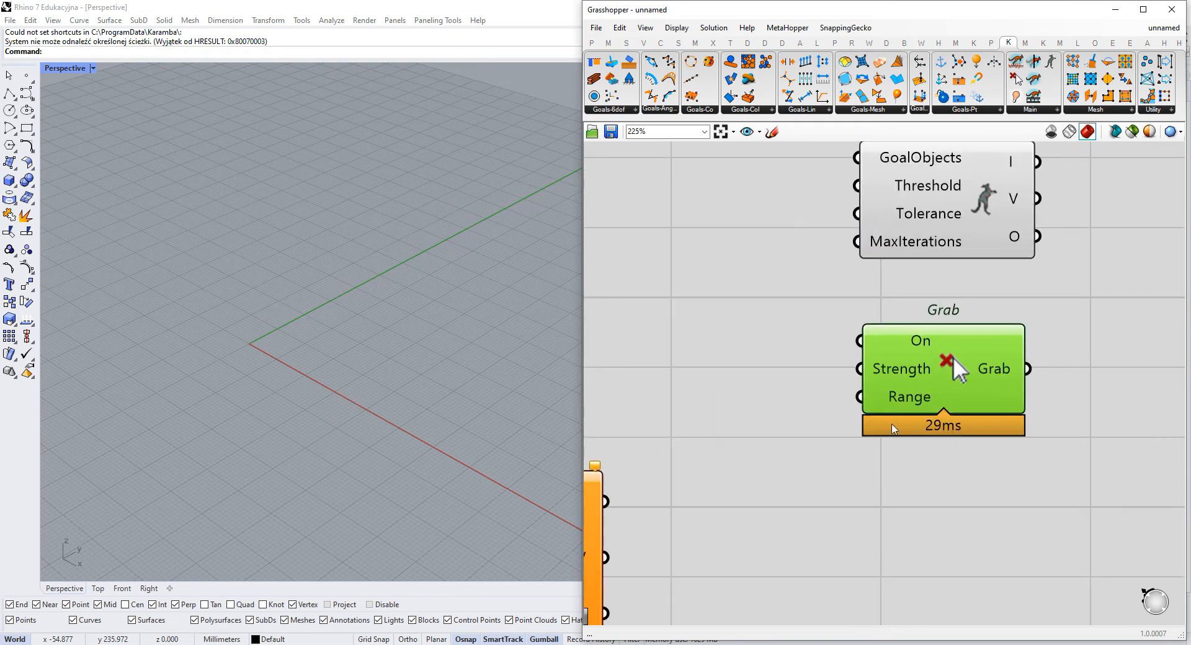
pyautogui.moveTo(953, 356); pyautogui.dragTo(860, 426, button='right')
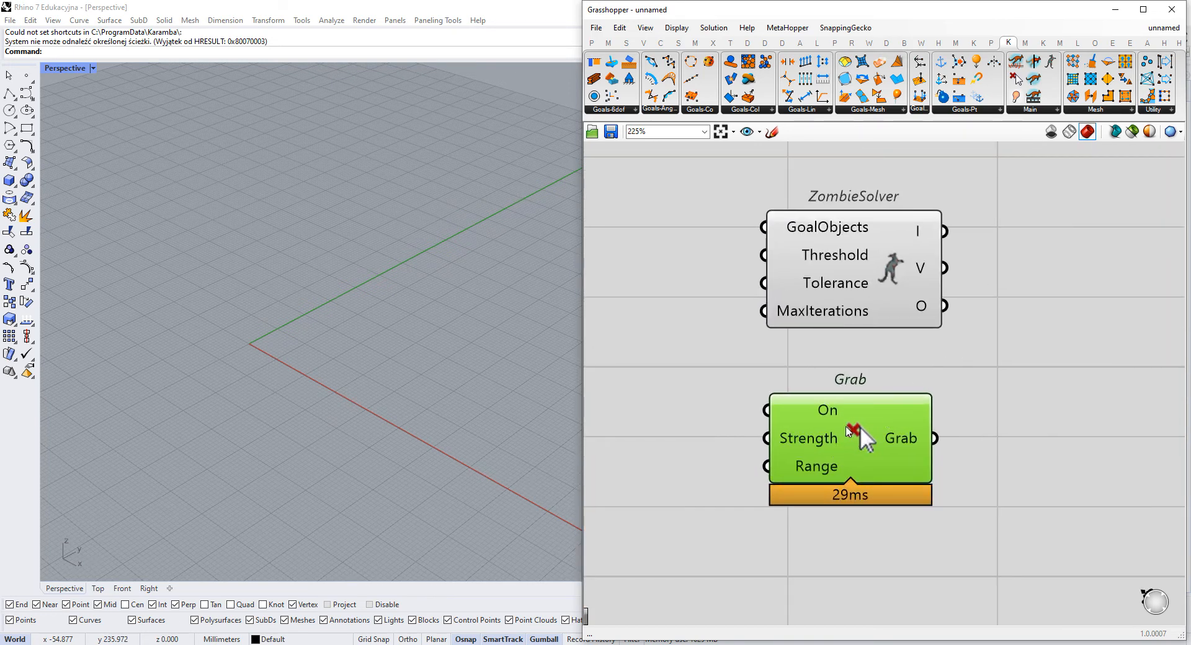
pyautogui.moveTo(465, 293); pyautogui.dragTo(345, 378)
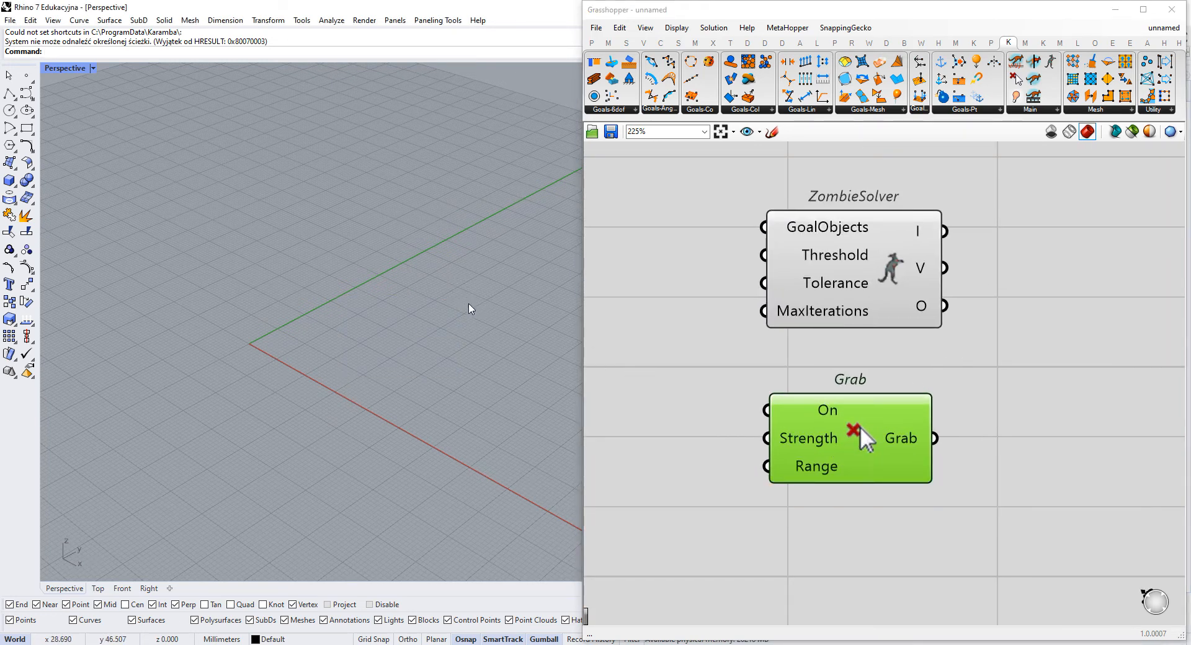
pyautogui.moveTo(879, 413); pyautogui.dragTo(728, 348)
pyautogui.scroll(-5, 969, 391)
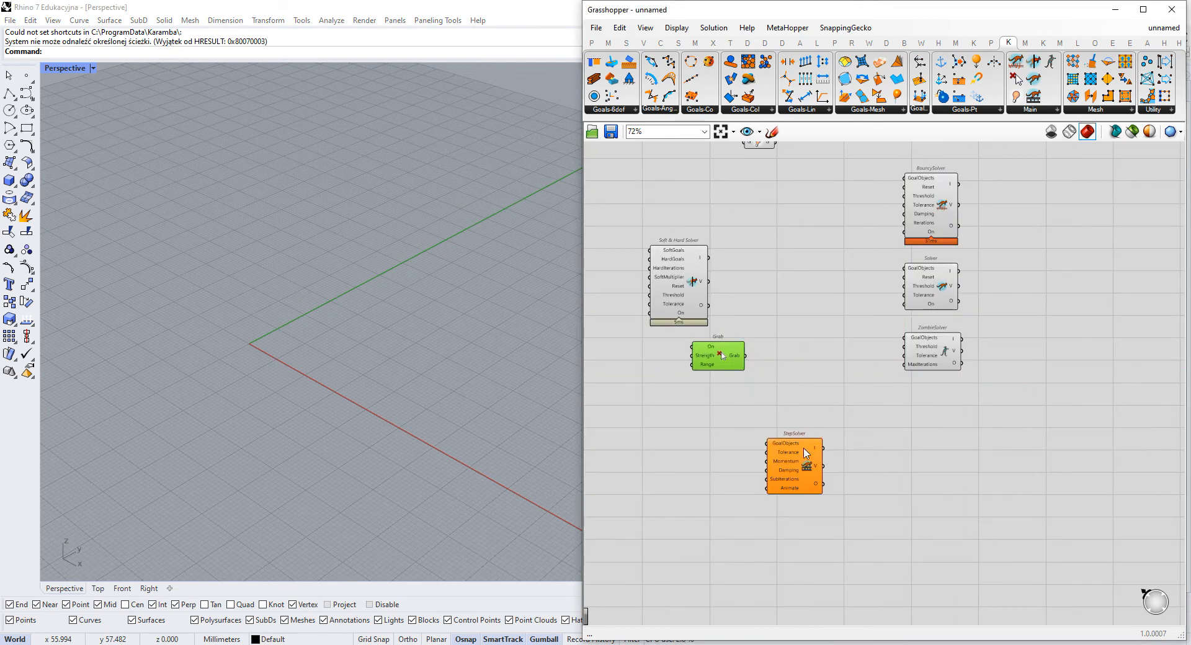
# - Inspect the StepSolver's inputs and reposition the component slightly higher on the canvas
pyautogui.click(807, 460)
pyautogui.scroll(5, 807, 462)
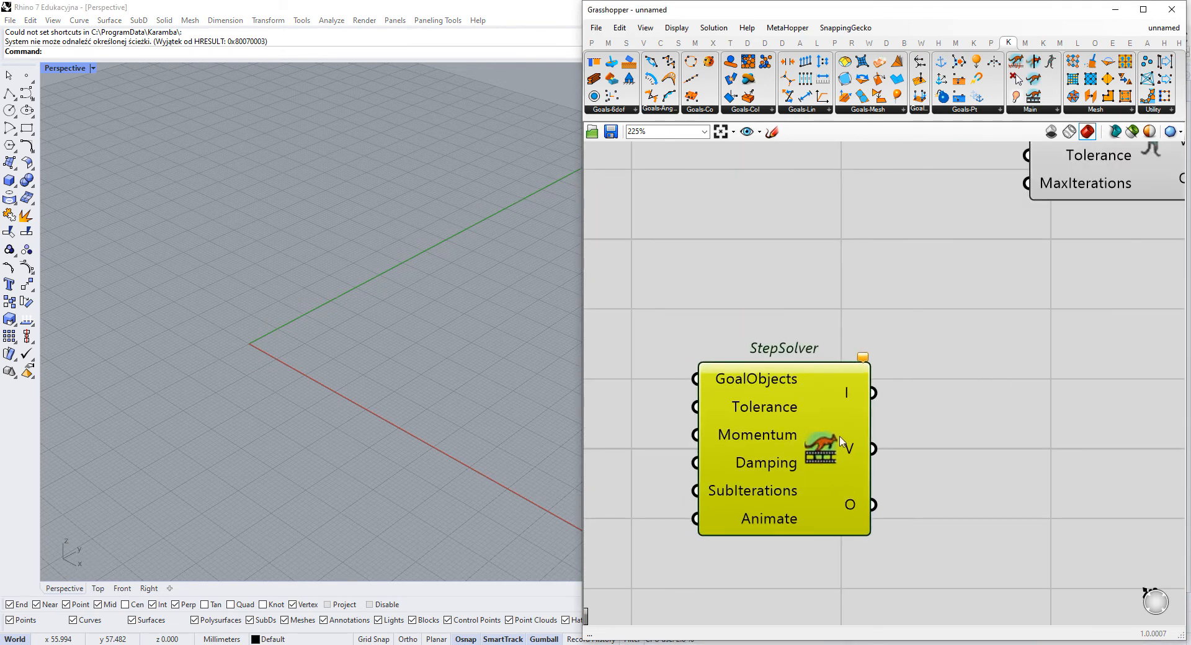
pyautogui.scroll(-2, 819, 447)
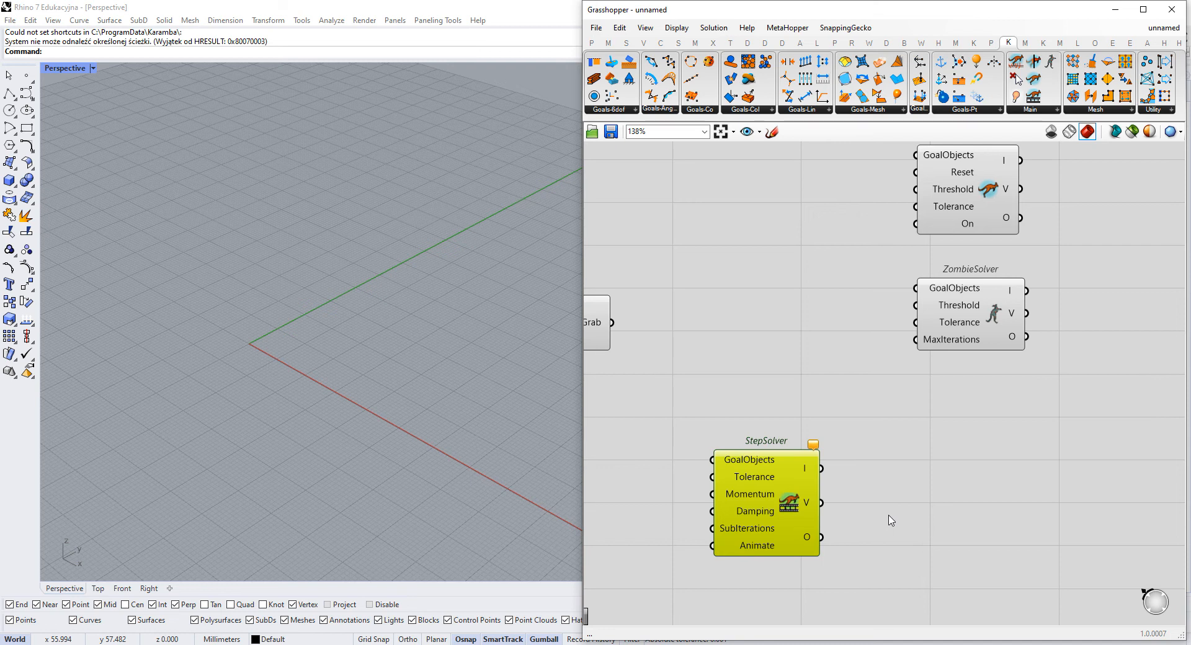
pyautogui.moveTo(848, 591); pyautogui.dragTo(699, 433)
pyautogui.moveTo(793, 524); pyautogui.dragTo(804, 490)
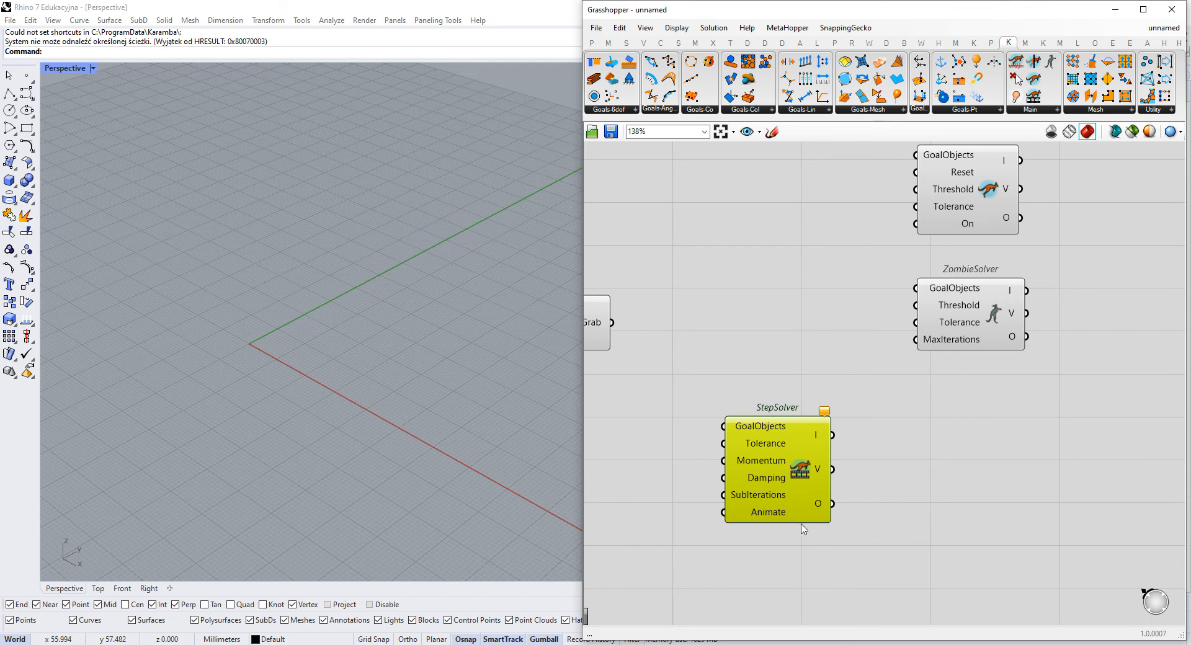
pyautogui.scroll(1, 803, 529)
pyautogui.scroll(2, 738, 529)
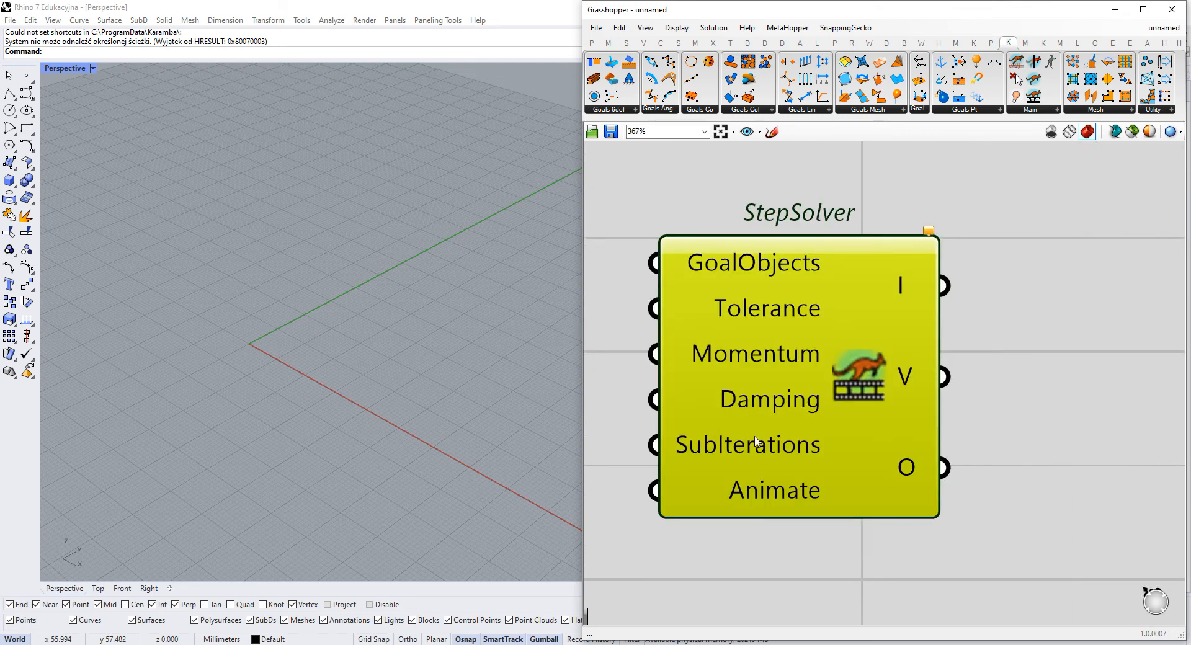
pyautogui.scroll(-5, 959, 521)
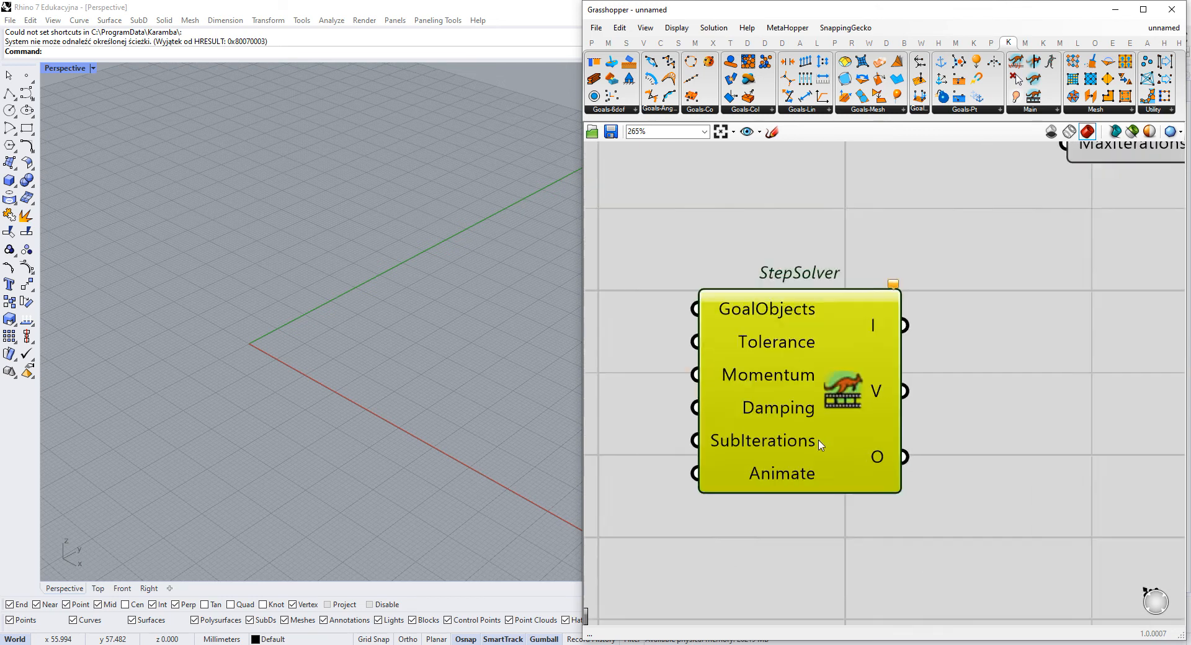
# - Delete the Soft & Hard Solver, Grab, StepSolver, Solver and ZombieSolver components from the canvas
pyautogui.moveTo(963, 549); pyautogui.dragTo(696, 274)
pyautogui.moveTo(862, 255); pyautogui.dragTo(772, 342, button='right')
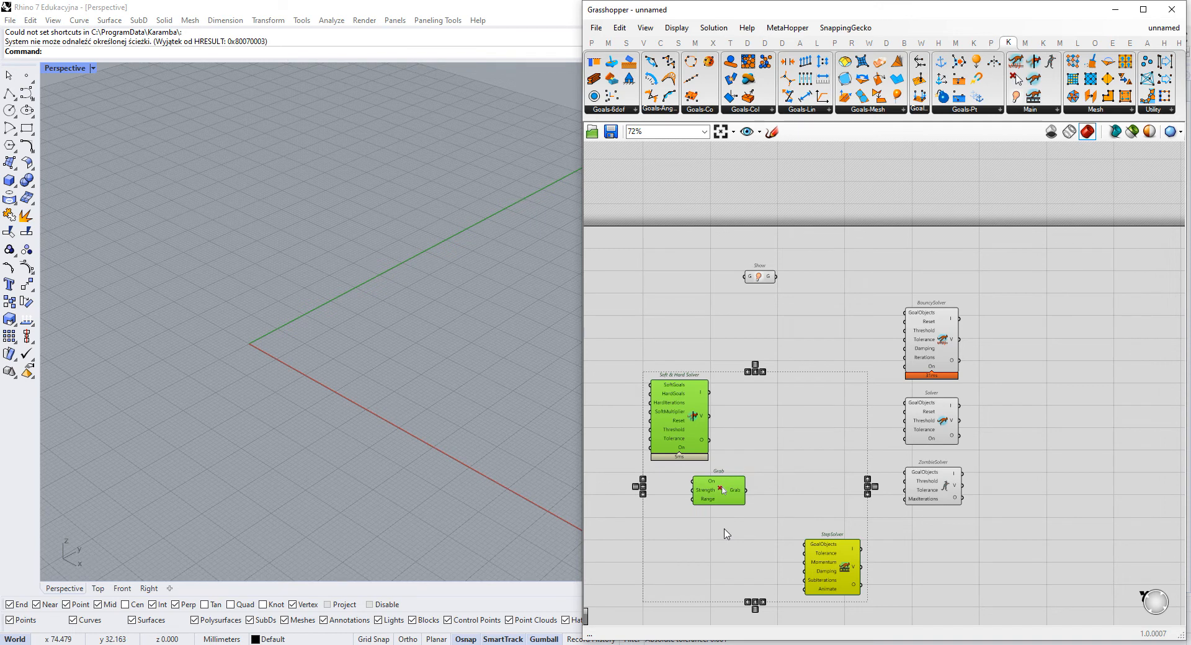
pyautogui.scroll(2, 1030, 496)
pyautogui.press('Delete')
pyautogui.moveTo(1009, 363); pyautogui.dragTo(881, 476)
pyautogui.press('Delete')
# - Delete the Show component above the BouncySolver
pyautogui.moveTo(895, 299); pyautogui.dragTo(922, 346)
pyautogui.scroll(2, 692, 293)
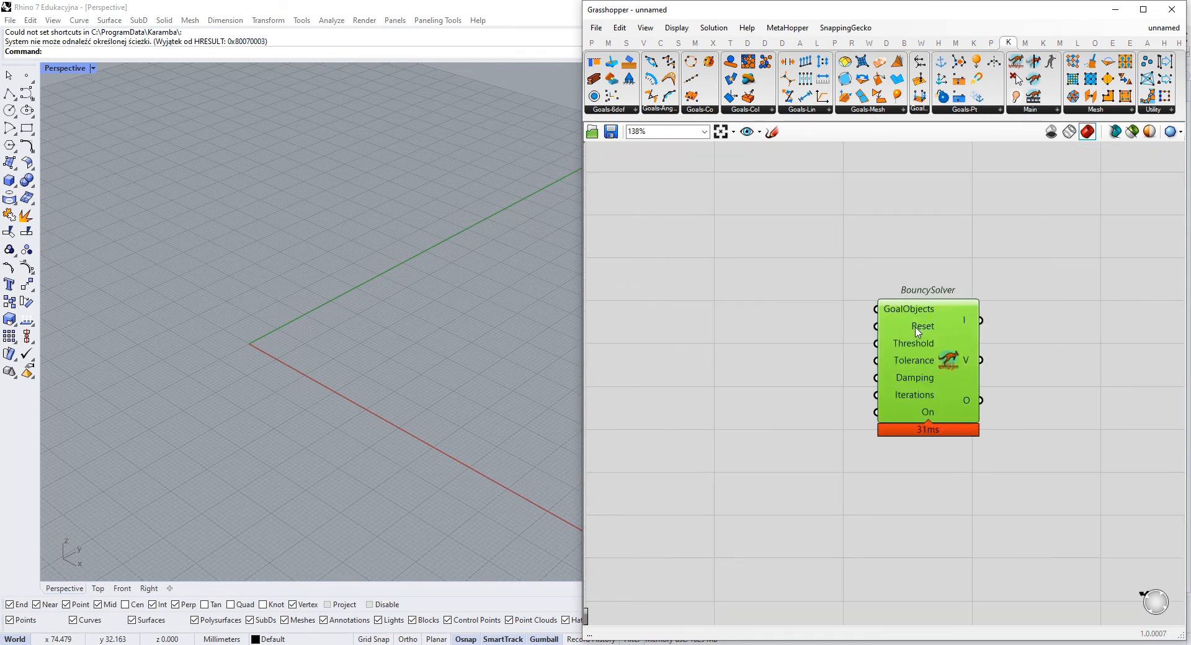
pyautogui.moveTo(595, 227); pyautogui.dragTo(1010, 258)
pyautogui.scroll(4, 925, 447)
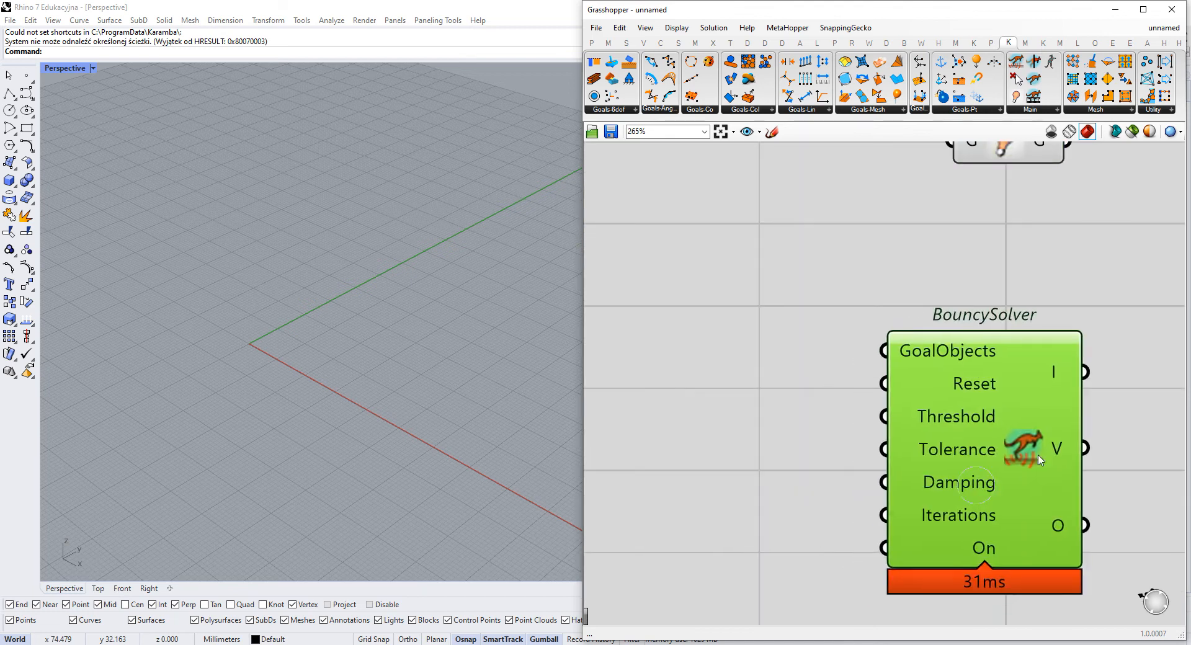
pyautogui.click(801, 216)
pyautogui.press('Delete')
pyautogui.moveTo(827, 258); pyautogui.dragTo(908, 239, button='right')
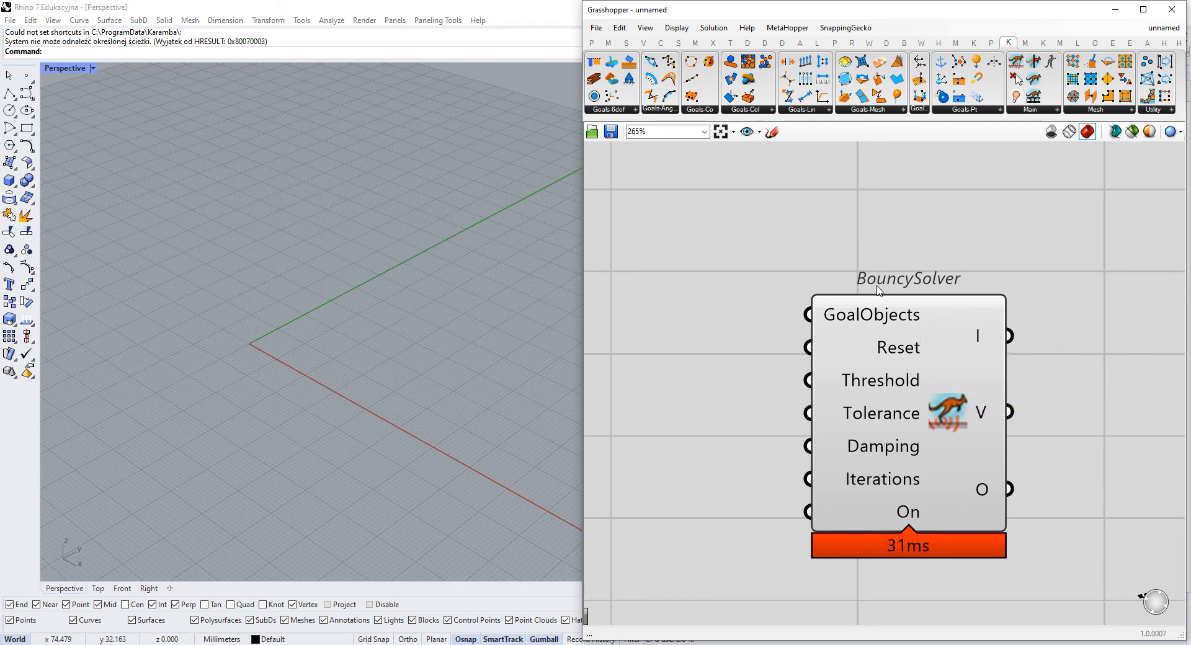
# - Inspect the BouncySolver's Tolerance input and leave free canvas space beside the component's inputs
pyautogui.moveTo(919, 362); pyautogui.dragTo(1058, 357)
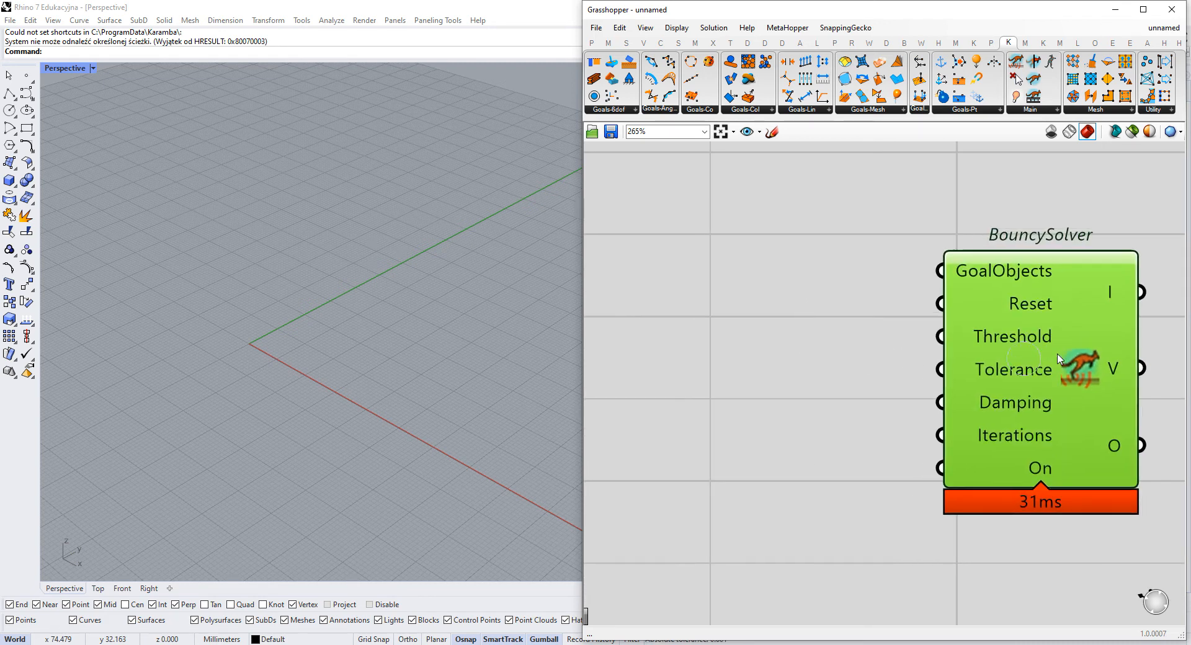
pyautogui.moveTo(1053, 363)
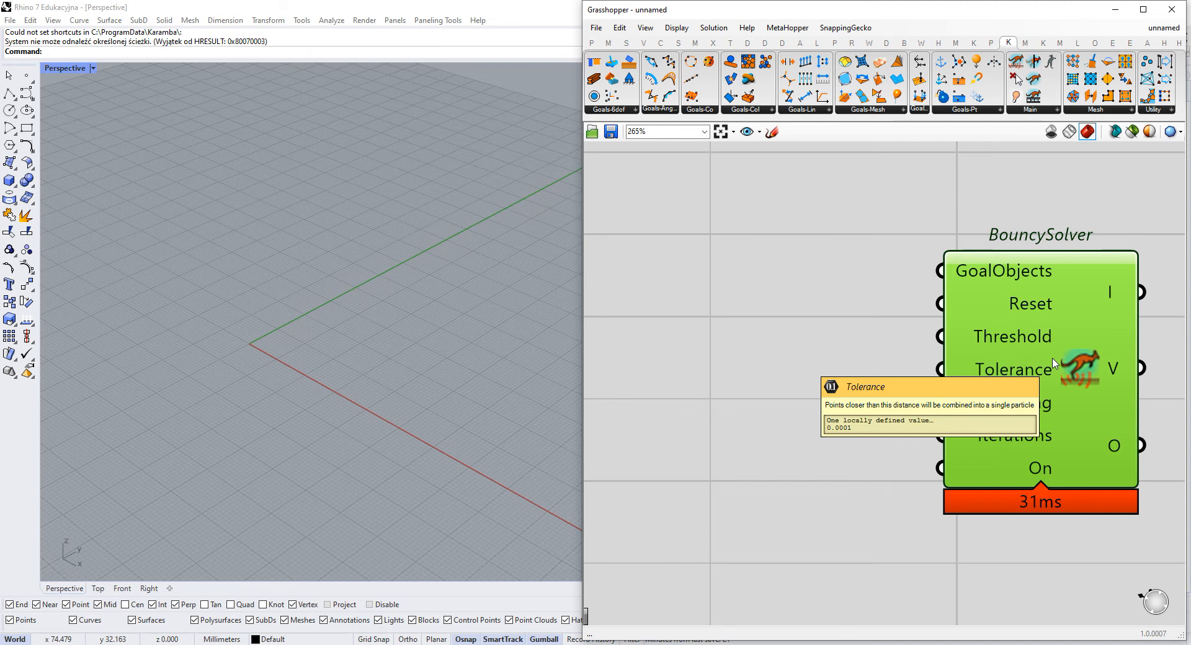
pyautogui.moveTo(818, 413); pyautogui.dragTo(793, 385, button='right')
pyautogui.moveTo(800, 383); pyautogui.dragTo(796, 414, button='right')
pyautogui.click(789, 358)
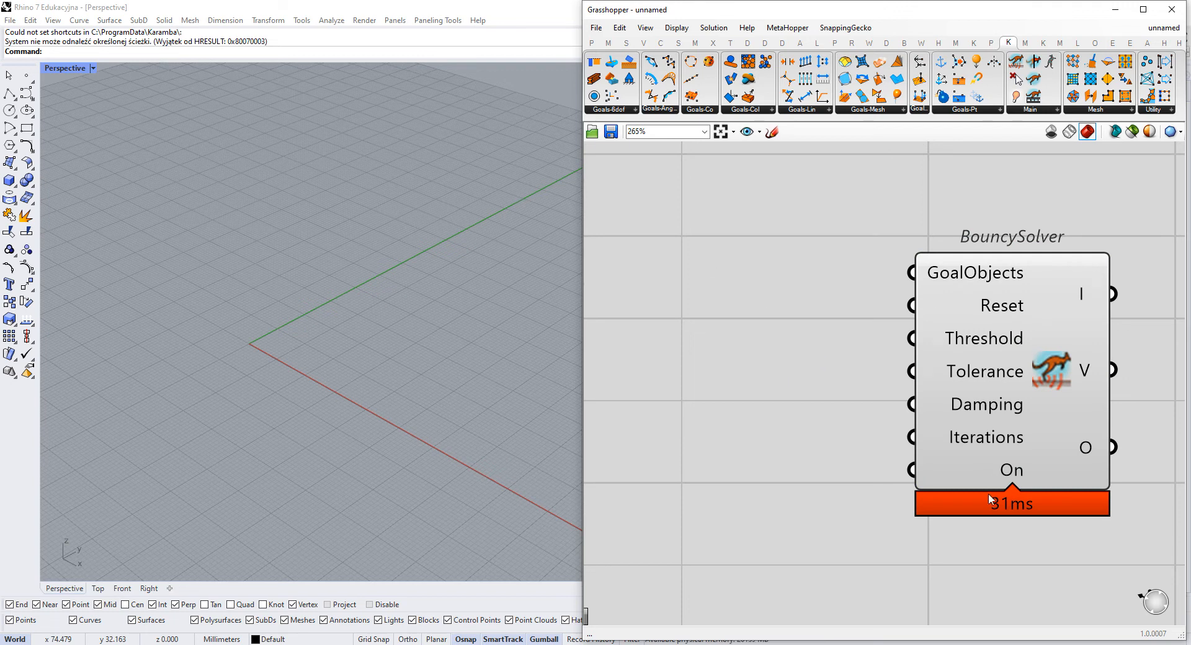
# - Add a Boolean Toggle, wire it into the BouncySolver's On input and align it with that input
pyautogui.doubleClick(728, 479)
pyautogui.write('boole')
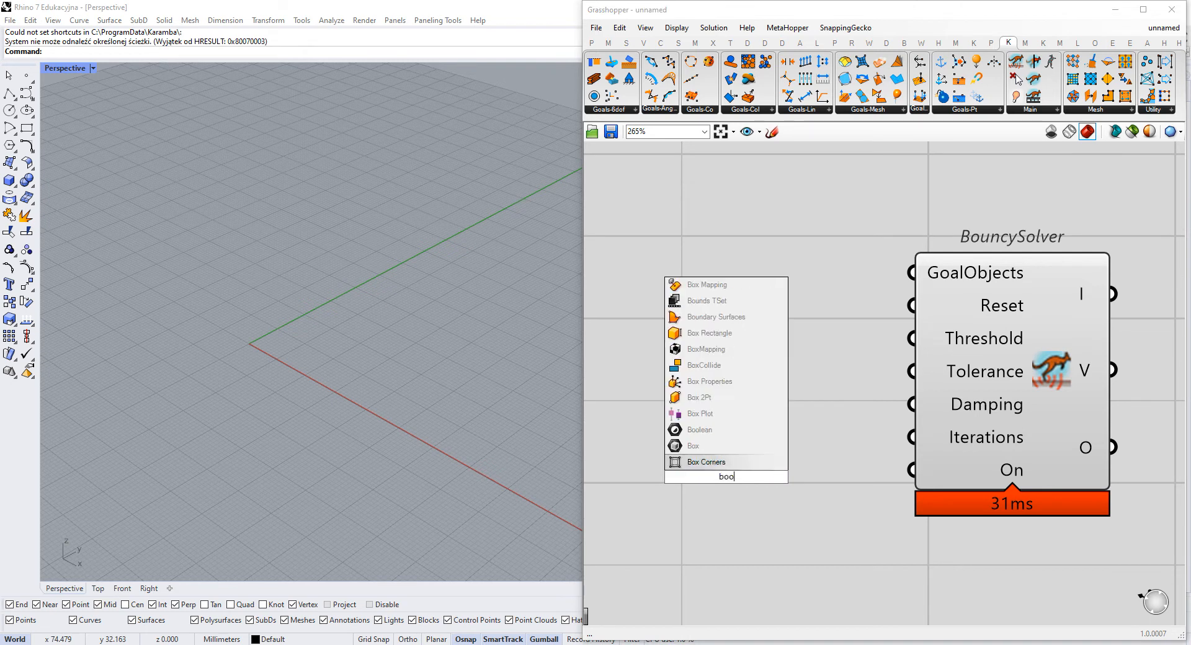
pyautogui.press('Return')
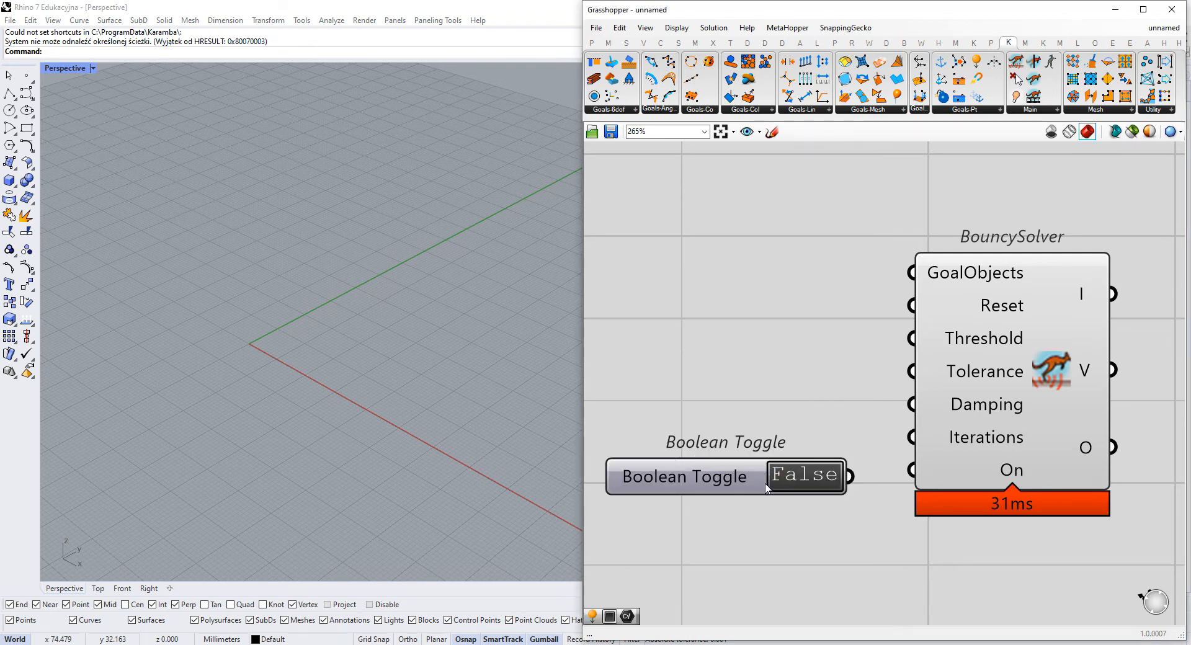
pyautogui.moveTo(848, 471); pyautogui.dragTo(930, 479)
pyautogui.moveTo(728, 478); pyautogui.dragTo(711, 476)
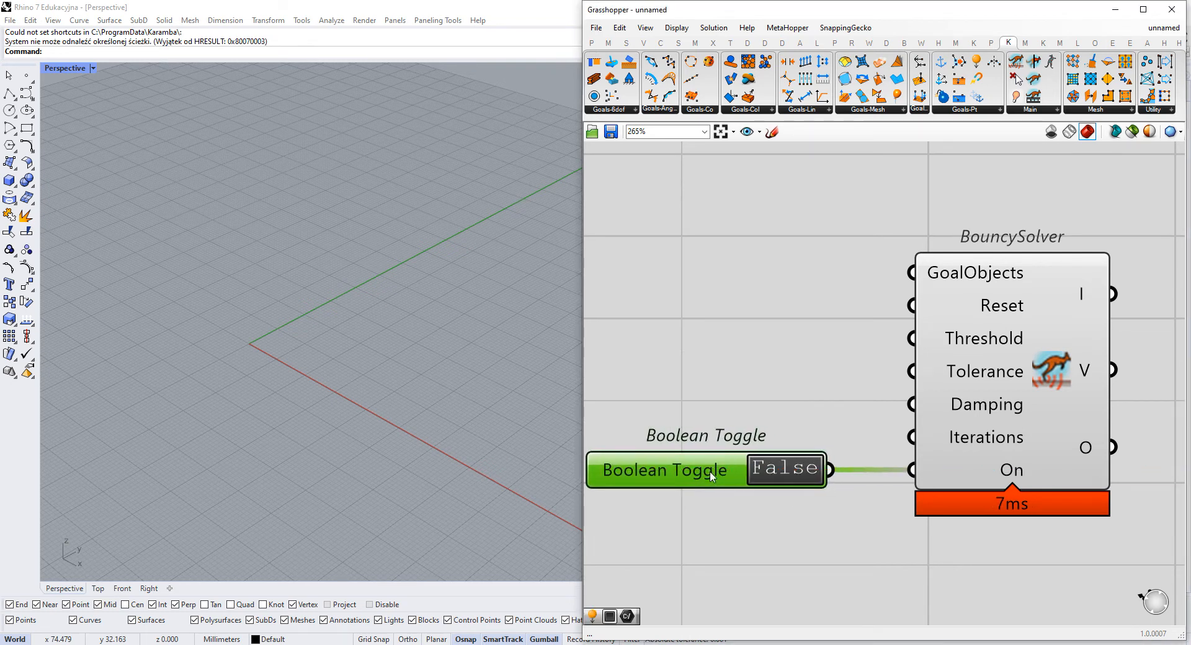
# - Add a Button component and wire it into the BouncySolver's Reset input
pyautogui.doubleClick(715, 314)
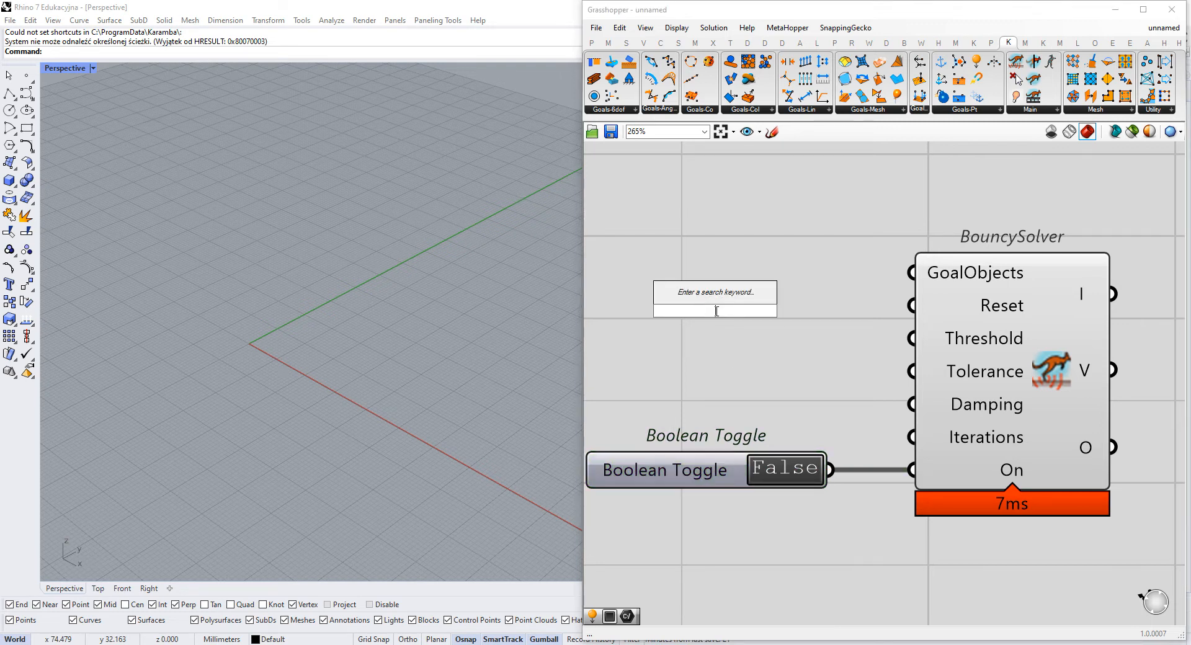
pyautogui.write('button')
pyautogui.press('Return')
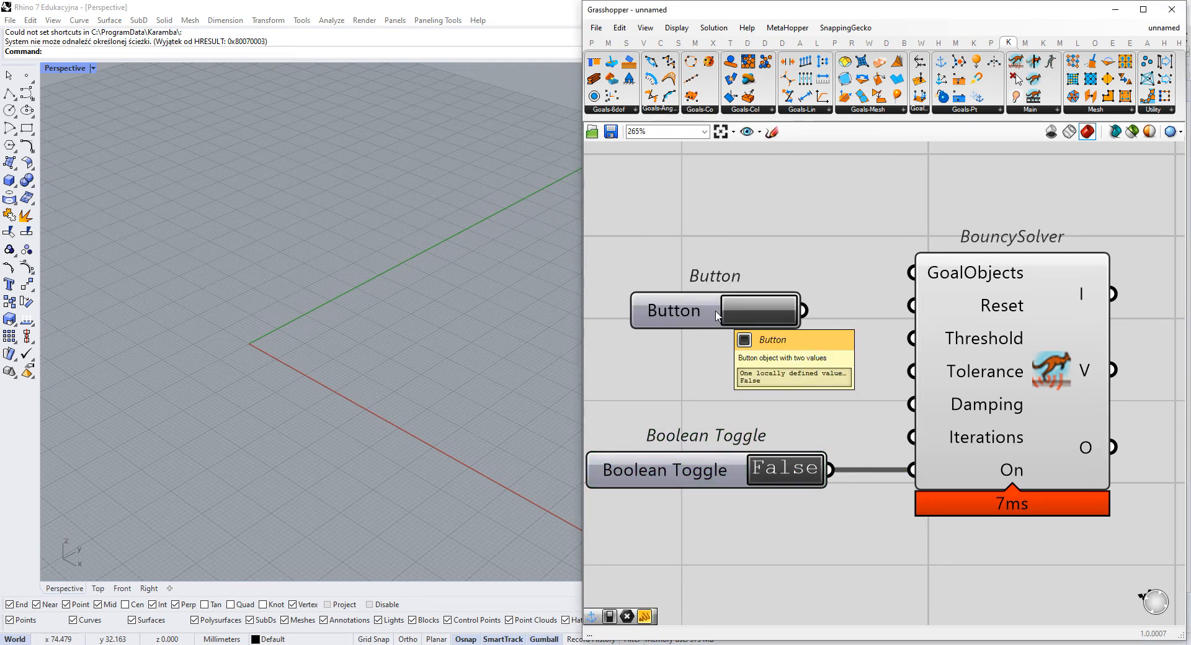
pyautogui.moveTo(675, 324)
pyautogui.mouseDown()
pyautogui.moveTo(686, 300)
pyautogui.moveTo(691, 312)
pyautogui.mouseUp()
pyautogui.click(718, 410)
# - Lower the Boolean Toggle and wire a number slider at 1, with maximum 10, into the BouncySolver's Iterations input
pyautogui.moveTo(716, 470); pyautogui.dragTo(721, 529)
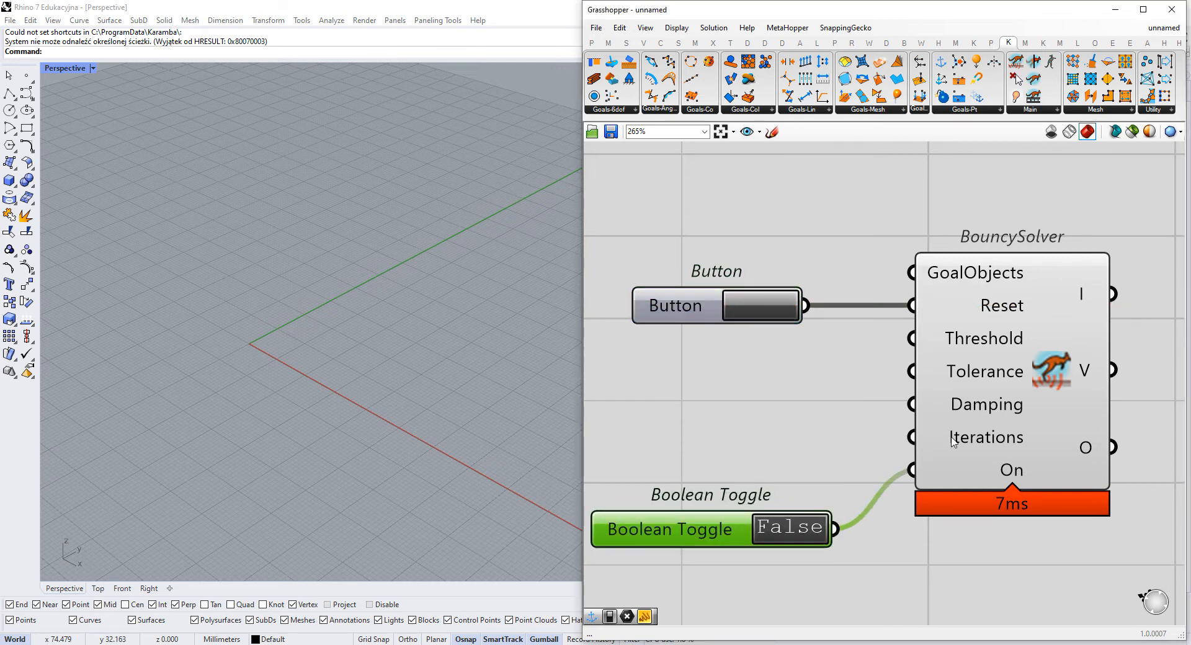
pyautogui.moveTo(954, 440)
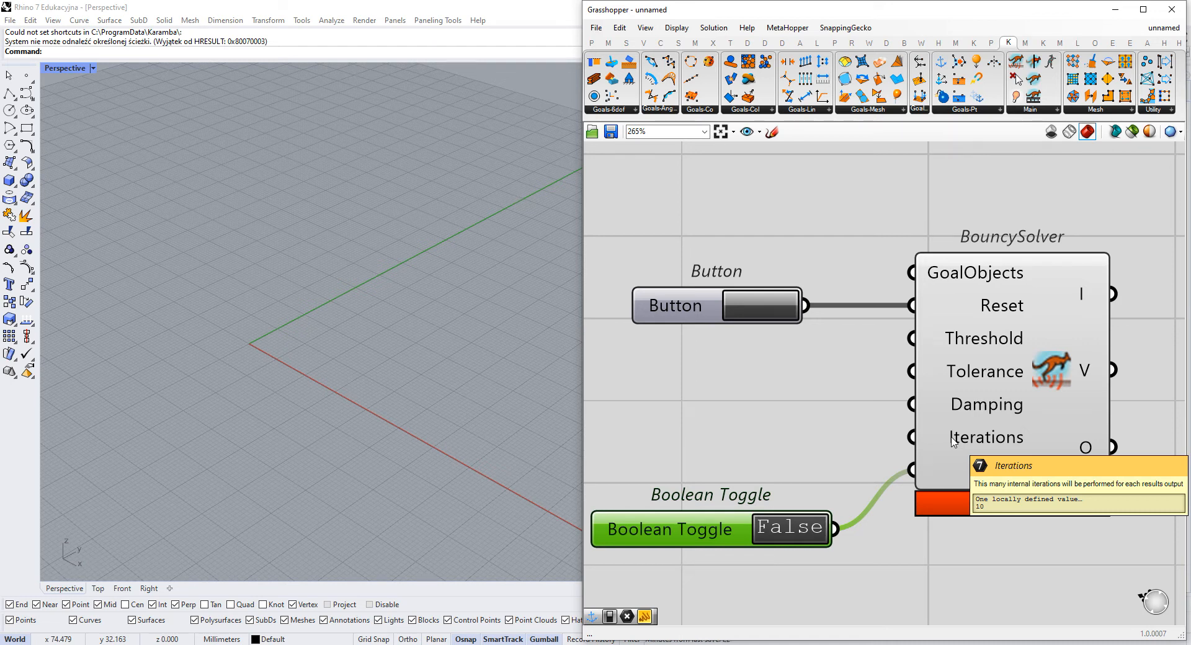
pyautogui.doubleClick(713, 455)
pyautogui.write('//')
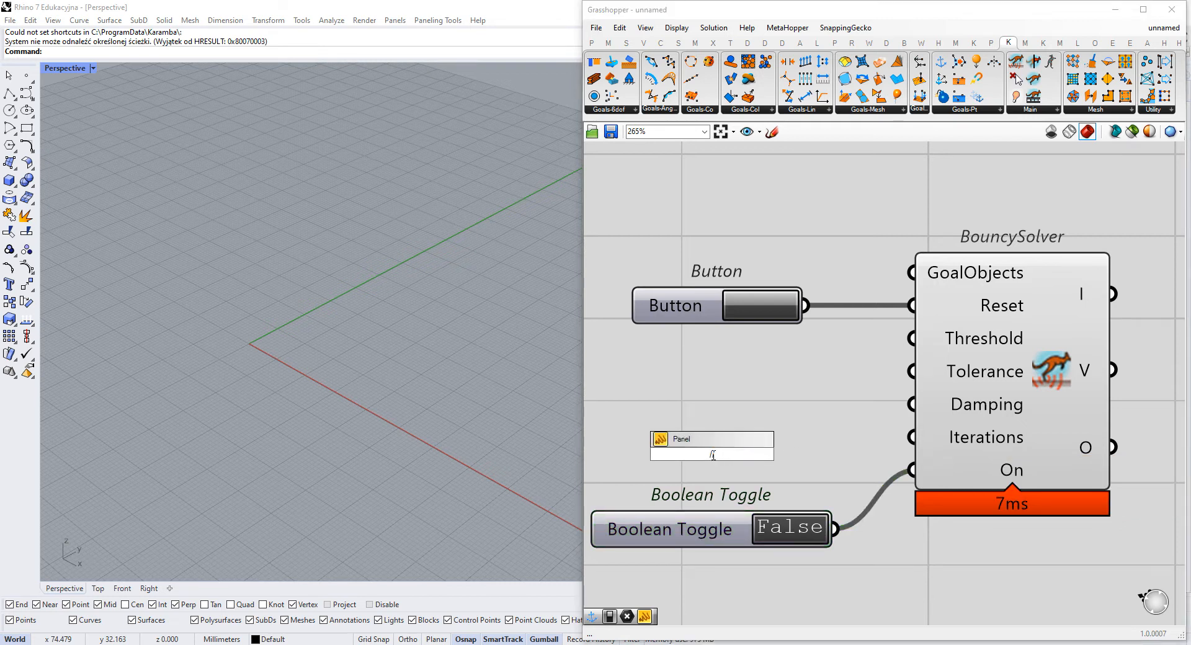
pyautogui.press('BackSpace')
pyautogui.press('BackSpace')
pyautogui.write('1<10')
pyautogui.press('Return')
pyautogui.moveTo(882, 453); pyautogui.dragTo(934, 441)
pyautogui.moveTo(830, 454)
pyautogui.mouseDown()
pyautogui.moveTo(818, 438)
pyautogui.moveTo(827, 438)
pyautogui.mouseUp()
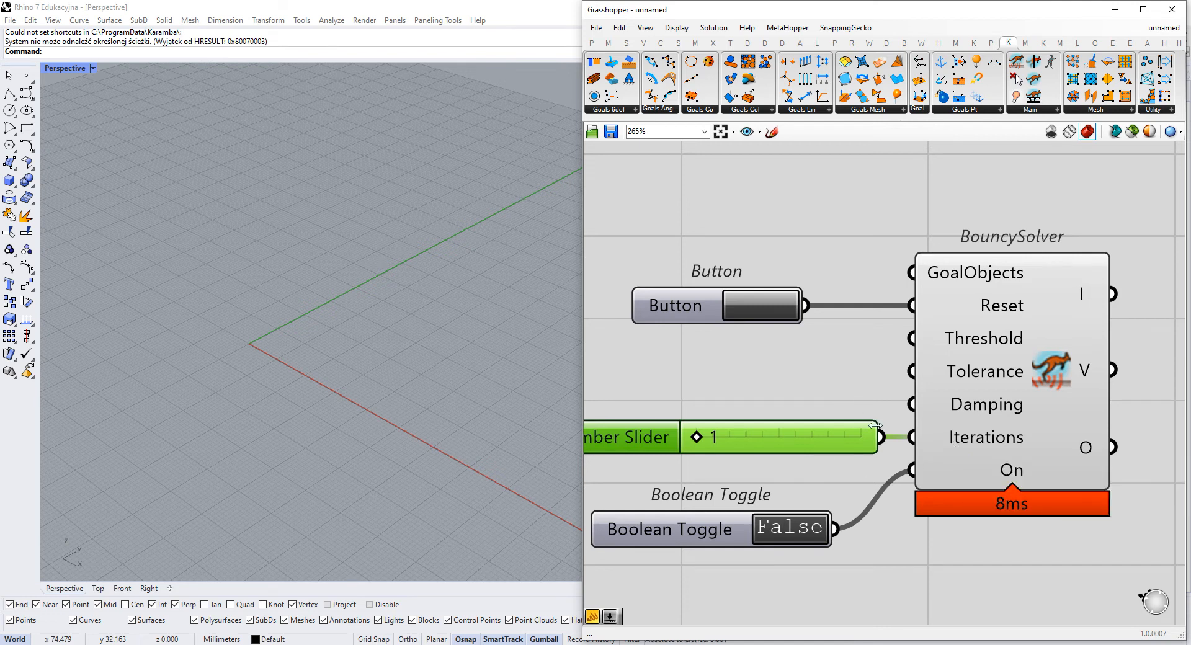
# - Check the Iterations input unwired, reconnect the number slider to it and move the Boolean Toggle up just beneath the slider
pyautogui.moveTo(984, 436)
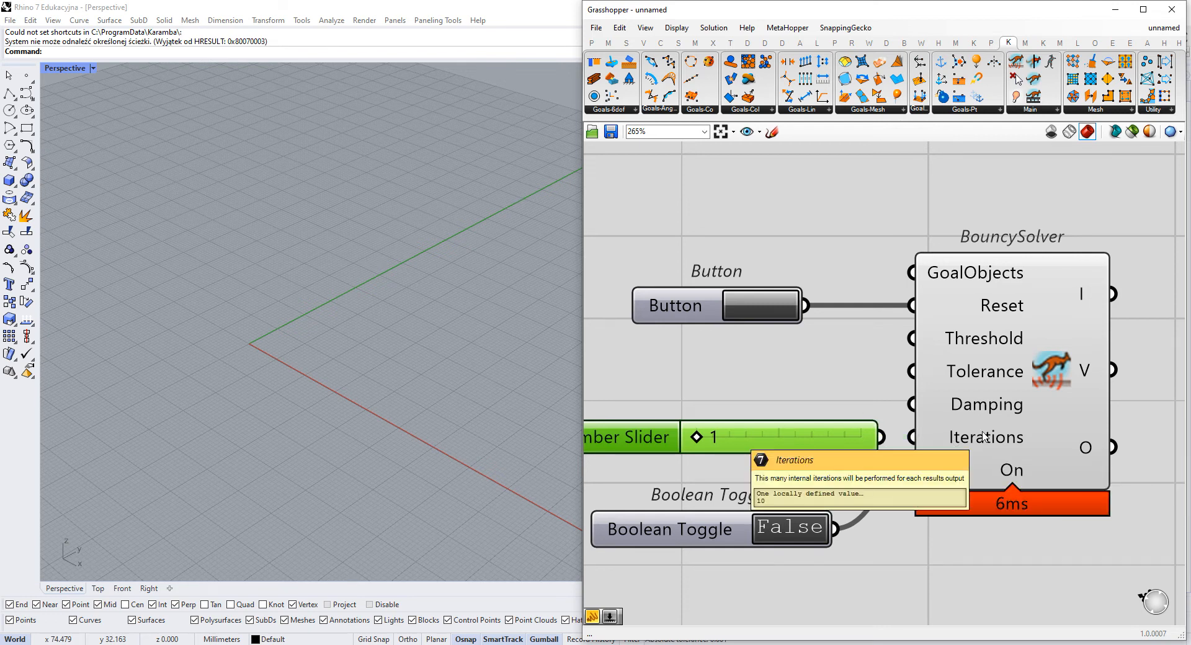
pyautogui.moveTo(912, 438); pyautogui.dragTo(881, 440)
pyautogui.moveTo(703, 532); pyautogui.dragTo(707, 511)
pyautogui.click(760, 371)
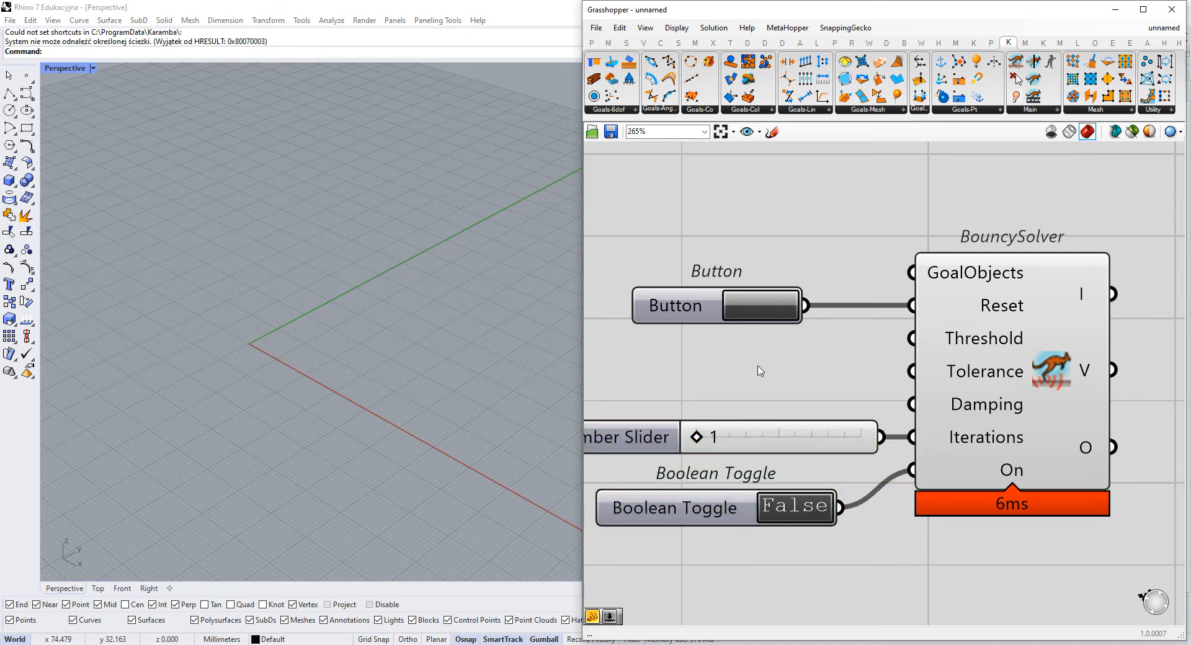
pyautogui.moveTo(962, 436)
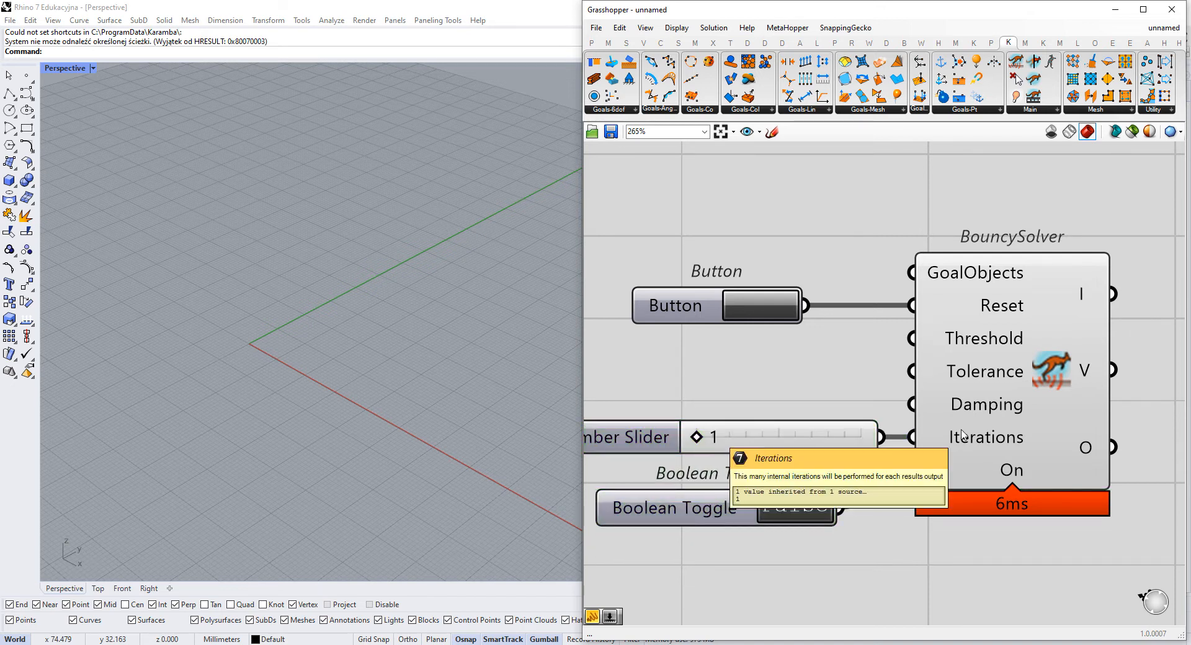
pyautogui.scroll(-2, 742, 398)
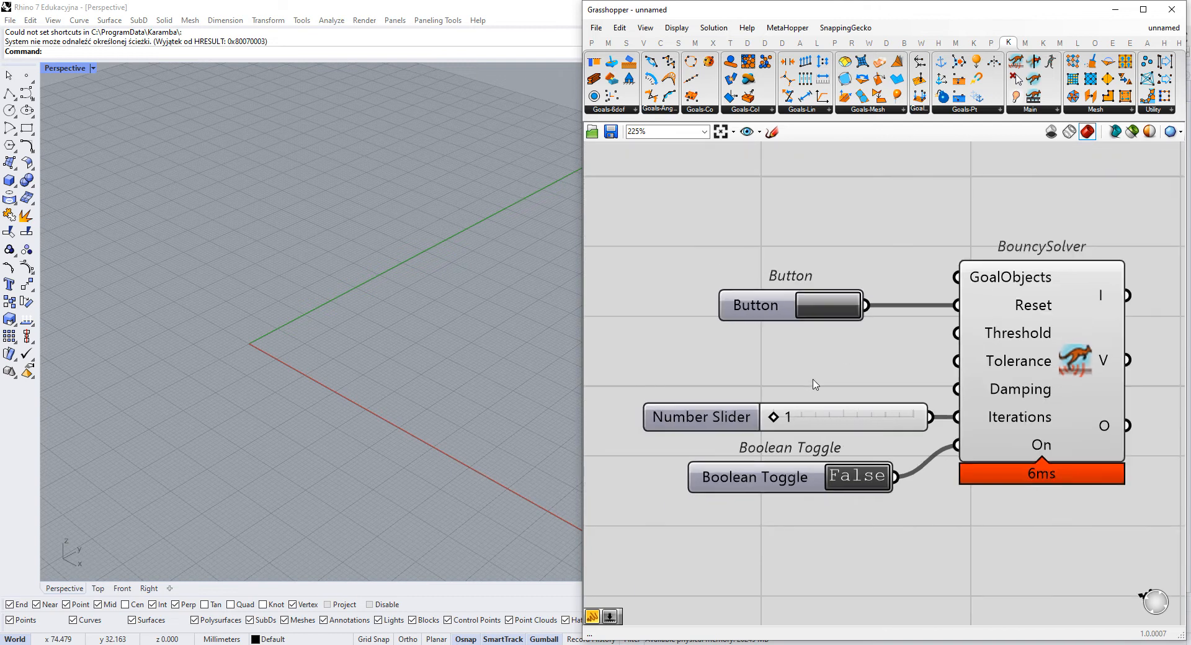
pyautogui.click(814, 417)
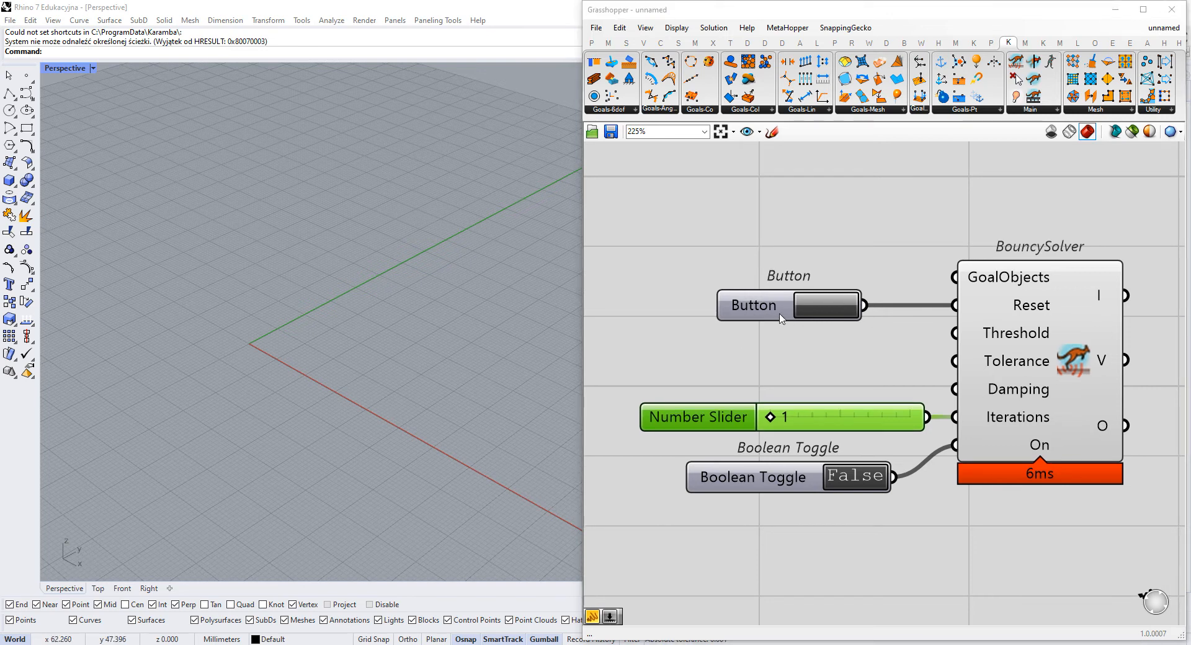
# - Sketch a black dot with a downward arrow labelled G in the empty canvas area beside the BouncySolver's controls
pyautogui.scroll(-2, 633, 366)
pyautogui.moveTo(620, 366); pyautogui.dragTo(929, 392, button='right')
pyautogui.scroll(-2, 800, 266)
pyautogui.moveTo(785, 262); pyautogui.dragTo(840, 288, button='right')
pyautogui.click(772, 131)
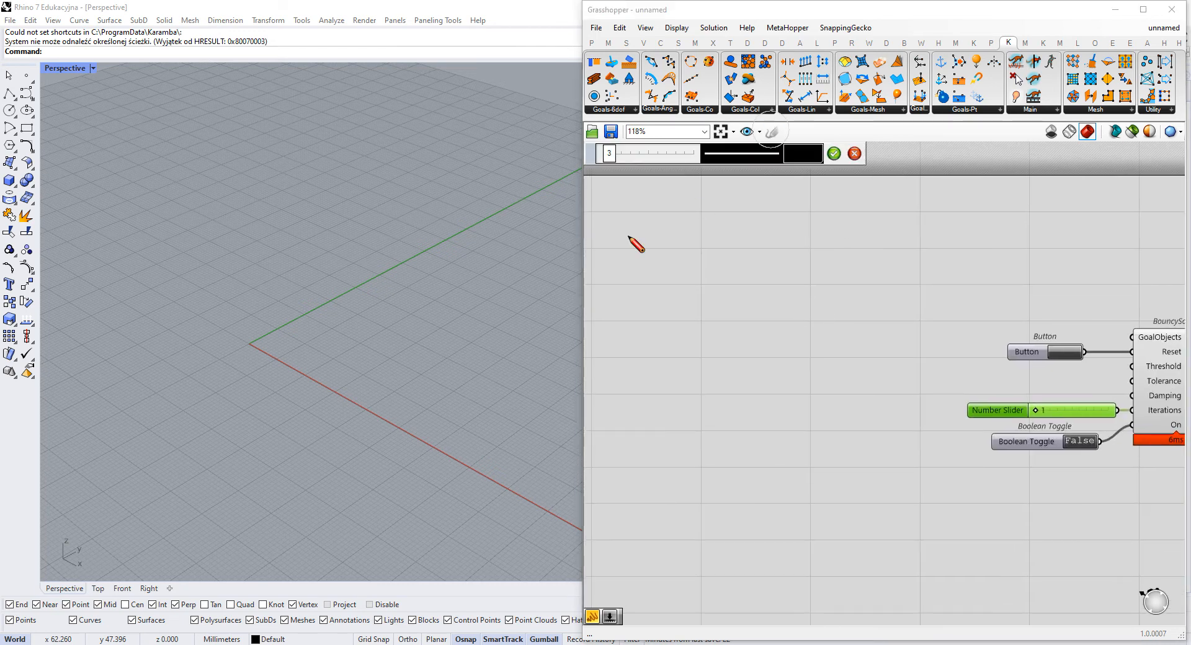
pyautogui.click(680, 211)
pyautogui.moveTo(681, 221)
pyautogui.mouseDown()
pyautogui.moveTo(682, 278)
pyautogui.moveTo(706, 229)
pyautogui.mouseUp()
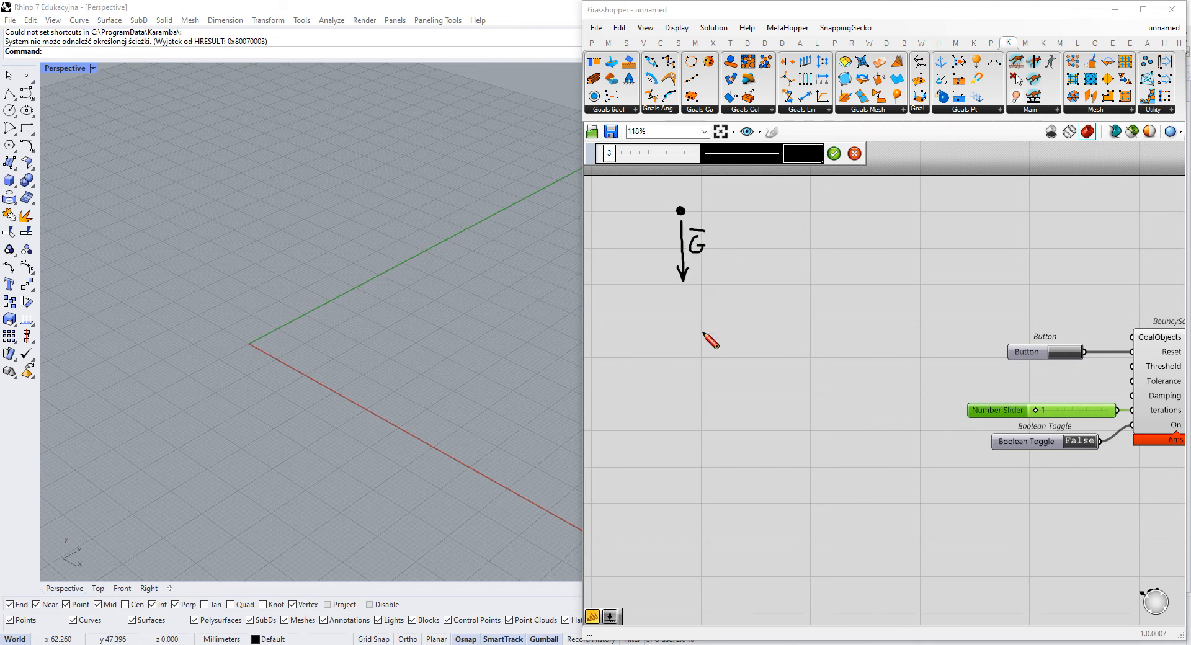
pyautogui.click(834, 153)
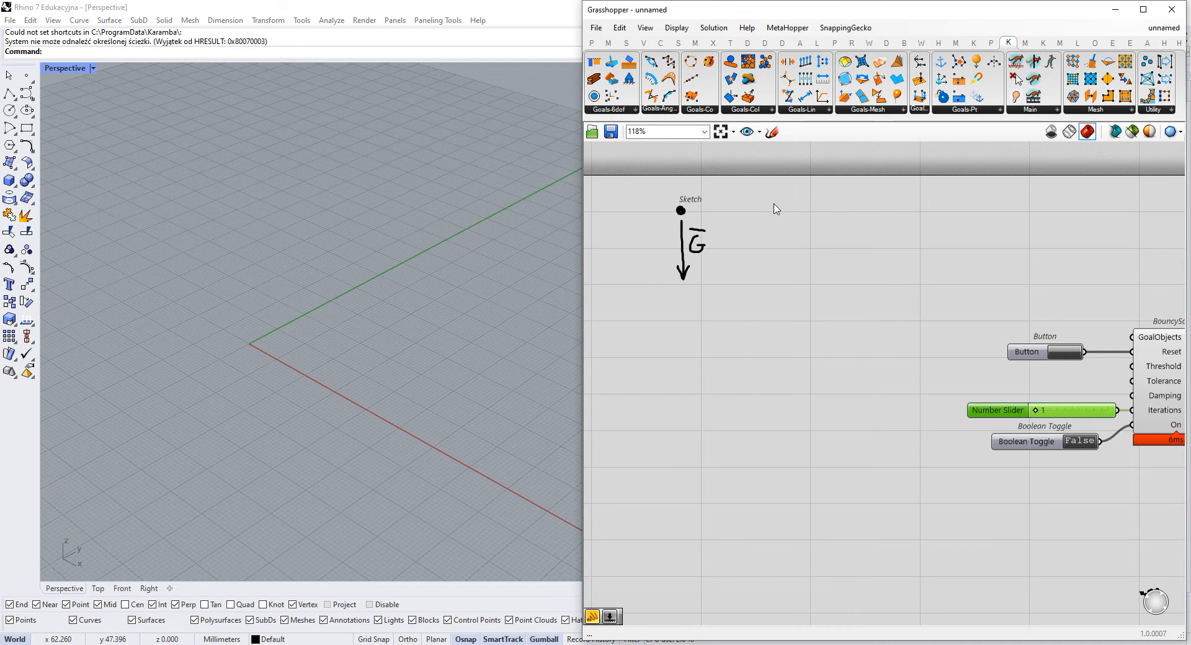
# - Move the gravity sketch lower on the canvas, below the level of the Boolean Toggle
pyautogui.moveTo(687, 240)
pyautogui.mouseDown()
pyautogui.moveTo(724, 230)
pyautogui.moveTo(711, 238)
pyautogui.moveTo(751, 353)
pyautogui.moveTo(733, 424)
pyautogui.mouseUp()
pyautogui.scroll(1, 711, 237)
pyautogui.scroll(-4, 737, 229)
pyautogui.scroll(4, 672, 274)
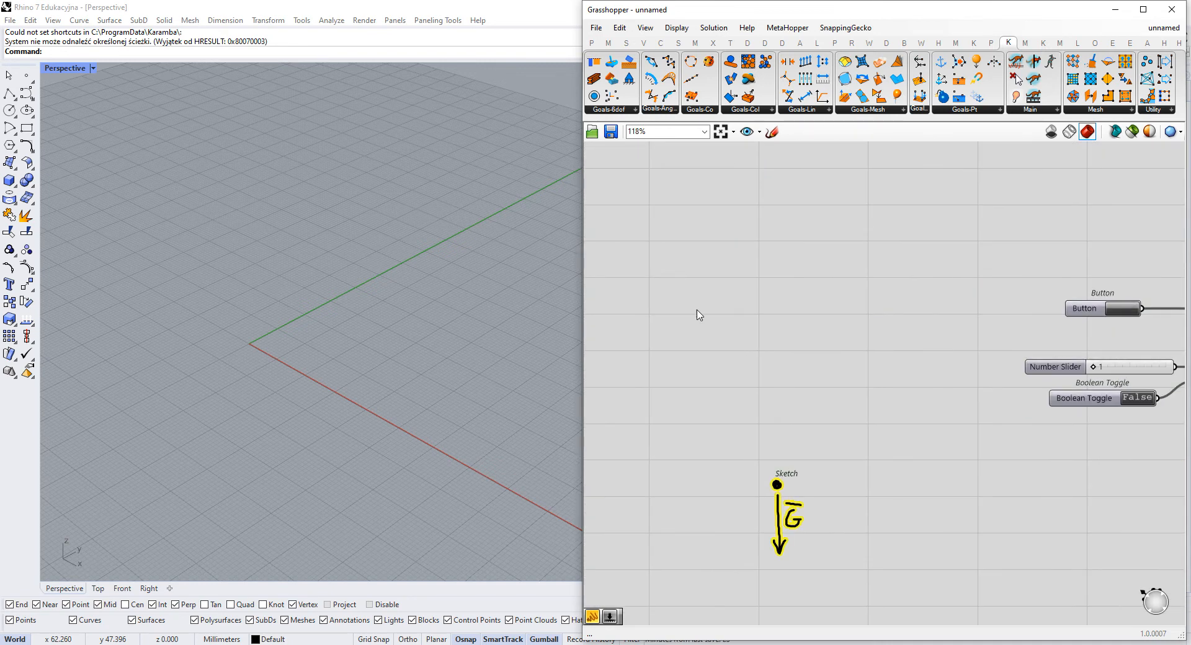
# - Place a Point parameter above the sketch and use Set Multiple Points to assign it one point in the Rhino viewport
pyautogui.click(591, 42)
pyautogui.moveTo(594, 62); pyautogui.dragTo(738, 252)
pyautogui.scroll(2, 740, 258)
pyautogui.rightClick(737, 254)
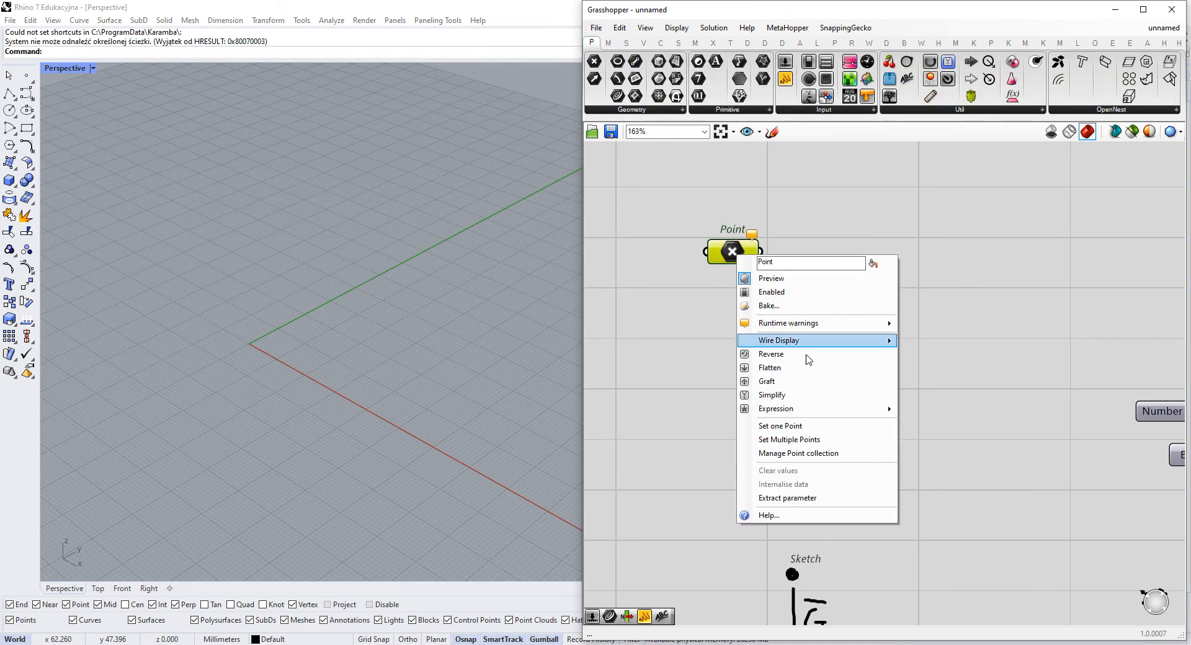
pyautogui.click(817, 439)
pyautogui.click(400, 331)
pyautogui.press('Return')
# - Select the referenced point in the Rhino viewport and raise it vertically above the construction plane
pyautogui.moveTo(447, 332); pyautogui.dragTo(418, 324, button='right')
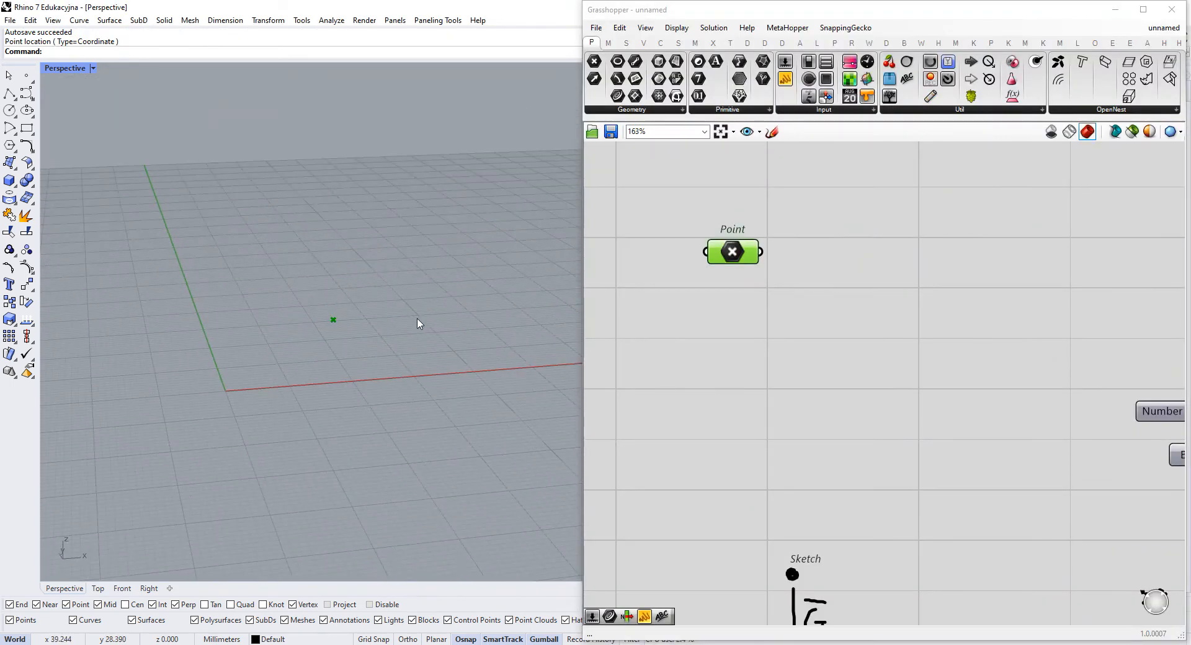
pyautogui.moveTo(876, 217); pyautogui.dragTo(697, 342)
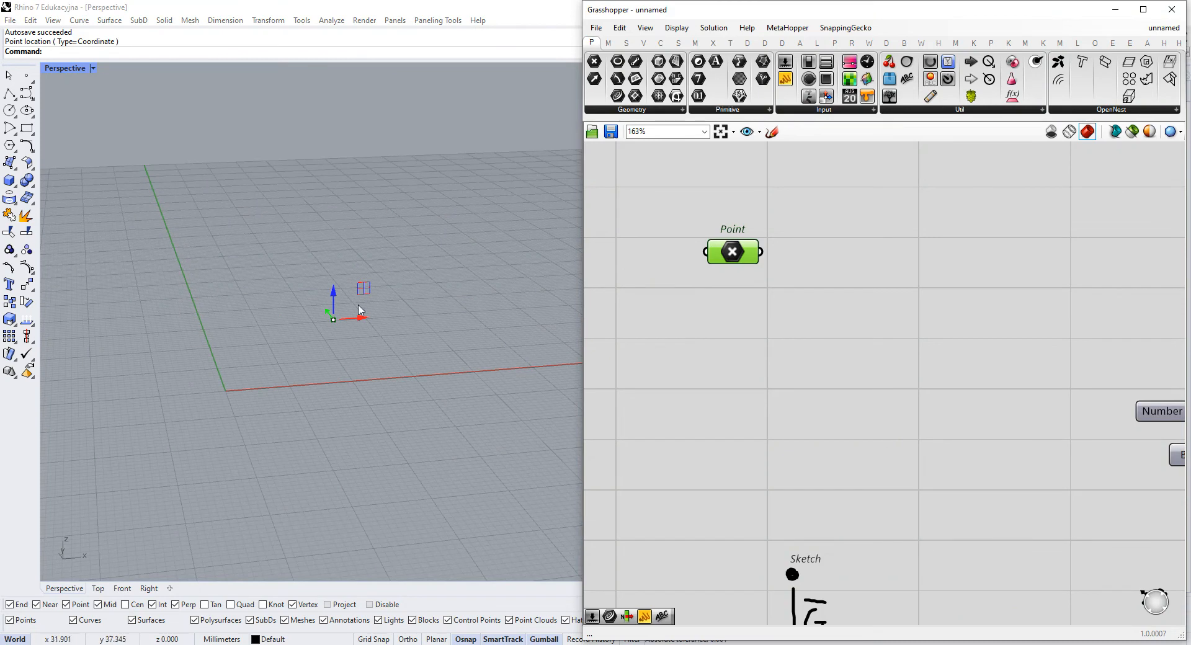
pyautogui.scroll(-6, 341, 276)
pyautogui.moveTo(340, 274); pyautogui.dragTo(362, 97)
pyautogui.moveTo(365, 221); pyautogui.dragTo(353, 267, button='right')
pyautogui.moveTo(270, 145); pyautogui.dragTo(288, 166)
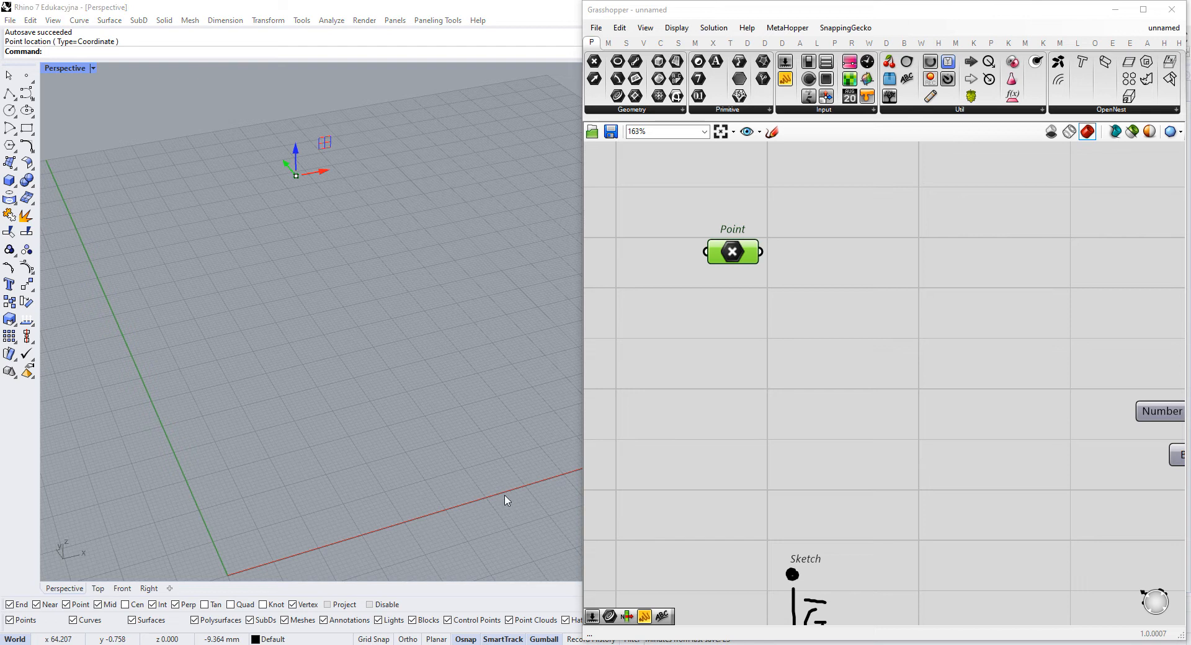
# - Move the Point parameter a little farther away from the BouncySolver and its input controls
pyautogui.rightClick(892, 314)
pyautogui.moveTo(805, 299); pyautogui.dragTo(764, 278, button='right')
pyautogui.moveTo(689, 232); pyautogui.dragTo(665, 233)
pyautogui.moveTo(793, 267); pyautogui.dragTo(807, 312, button='right')
pyautogui.scroll(-4, 807, 312)
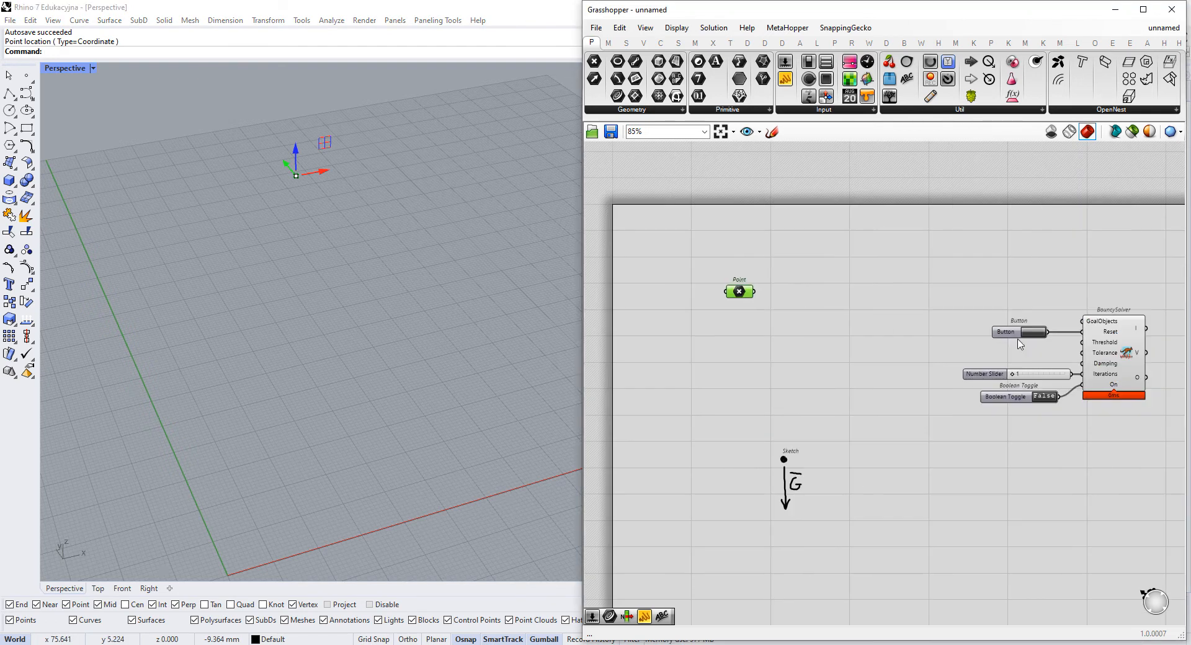
pyautogui.scroll(2, 1023, 337)
pyautogui.moveTo(620, 276); pyautogui.dragTo(615, 288)
pyautogui.moveTo(688, 294); pyautogui.dragTo(694, 255, button='right')
pyautogui.scroll(2, 629, 246)
pyautogui.moveTo(686, 240); pyautogui.dragTo(677, 247)
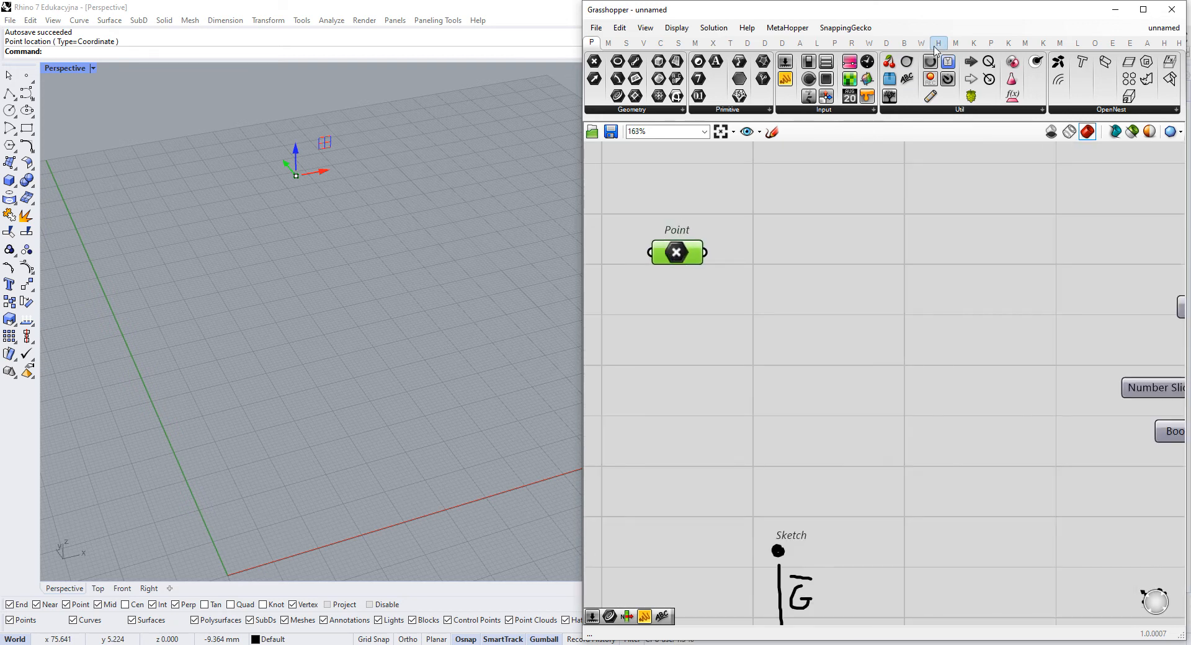
# - Show the Kangaroo components and widen the Grasshopper window across most of the Rhino viewport
pyautogui.click(1009, 43)
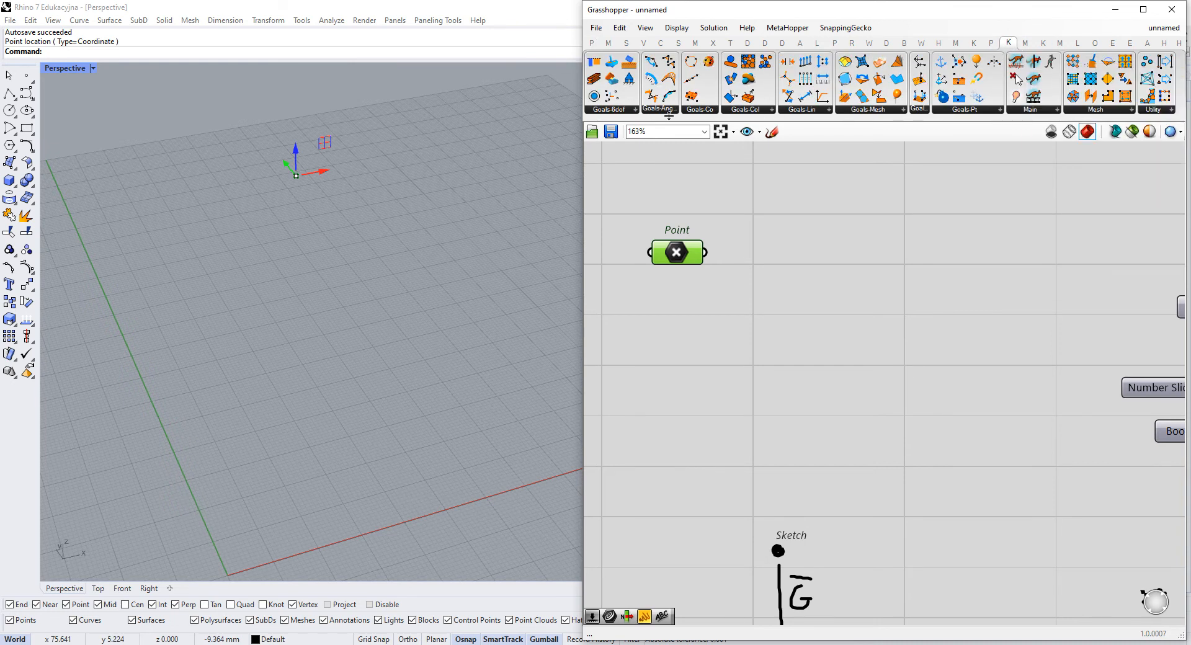
pyautogui.moveTo(584, 158); pyautogui.dragTo(214, 177)
pyautogui.moveTo(488, 171); pyautogui.dragTo(538, 174, button='right')
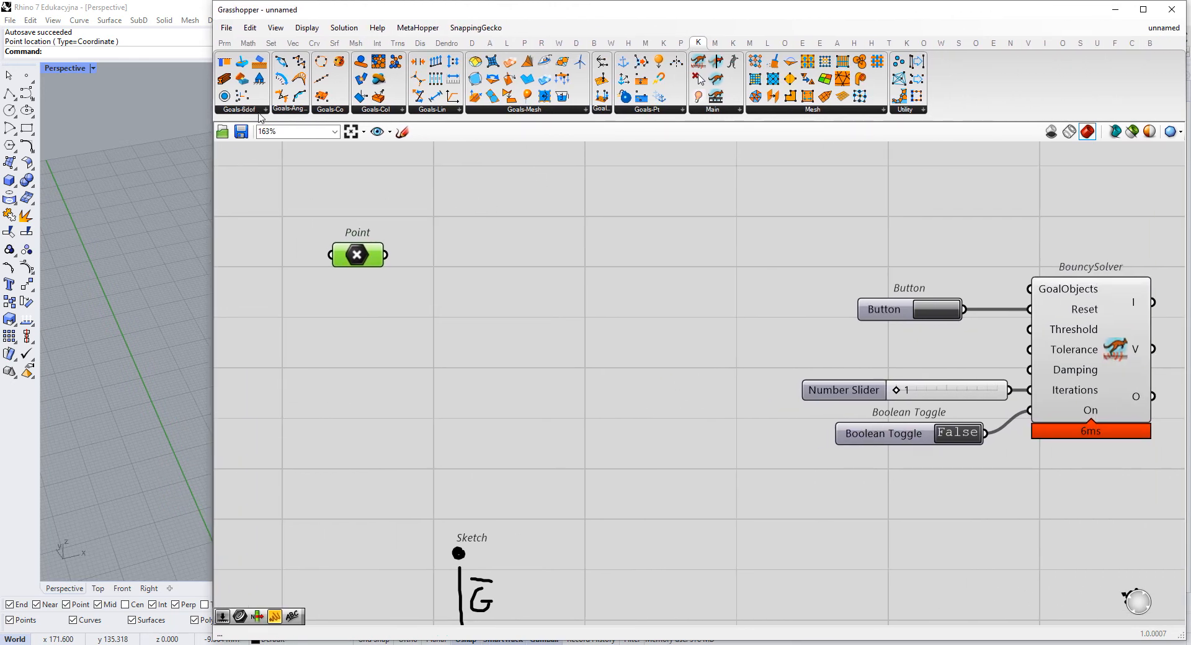
# - Look through the Kangaroo goal categories, from the rigid-body, angle and collision goals to the mesh, point and line goals
pyautogui.click(261, 112)
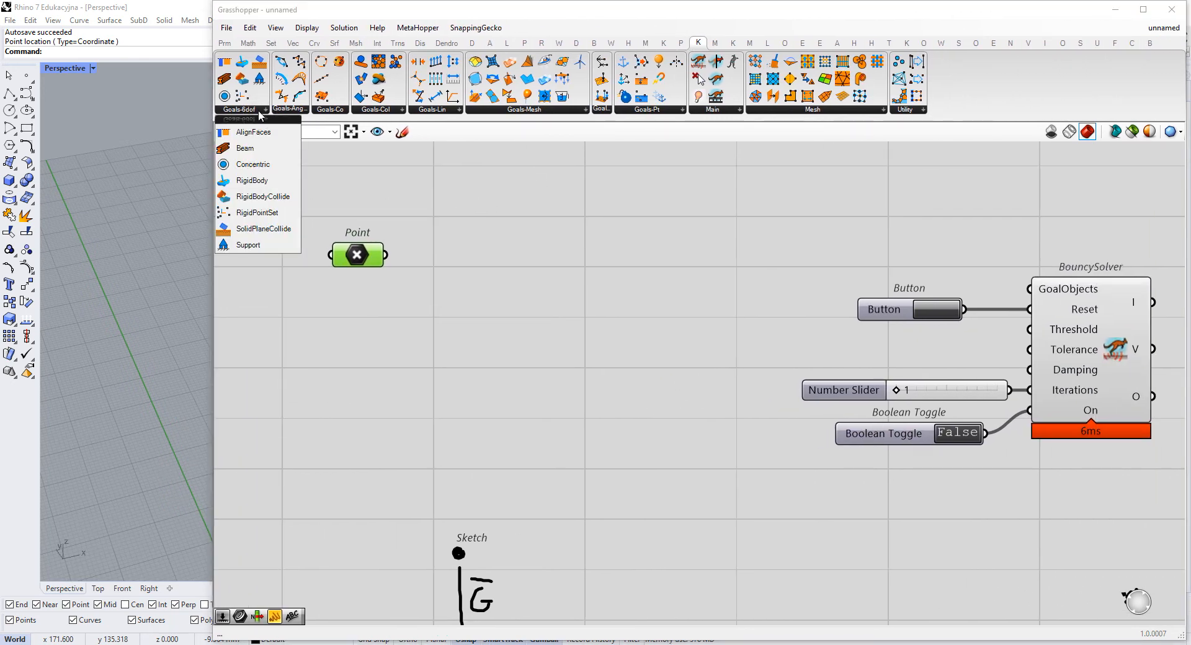
pyautogui.click(281, 111)
pyautogui.click(339, 111)
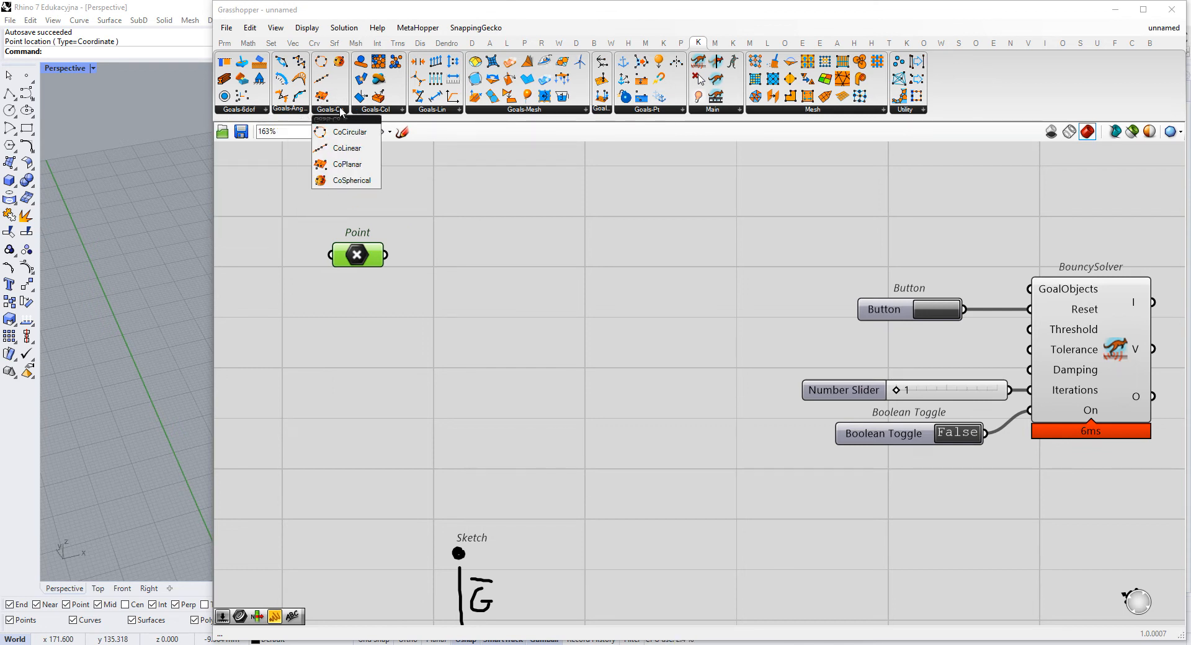
pyautogui.click(376, 111)
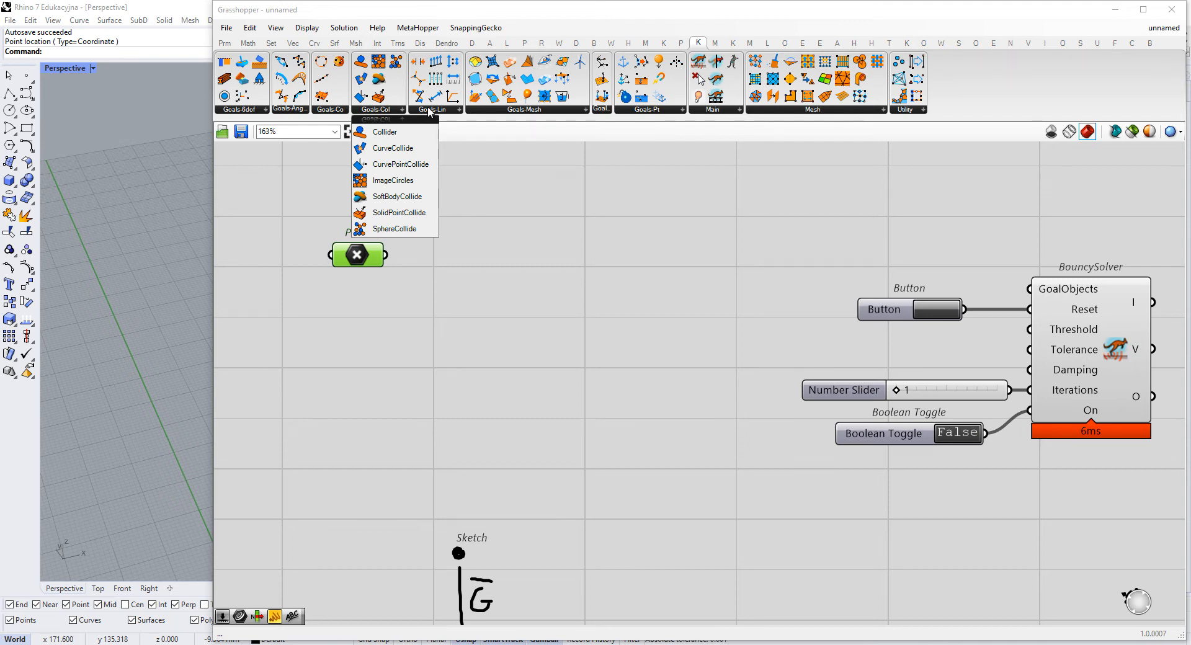
pyautogui.click(541, 111)
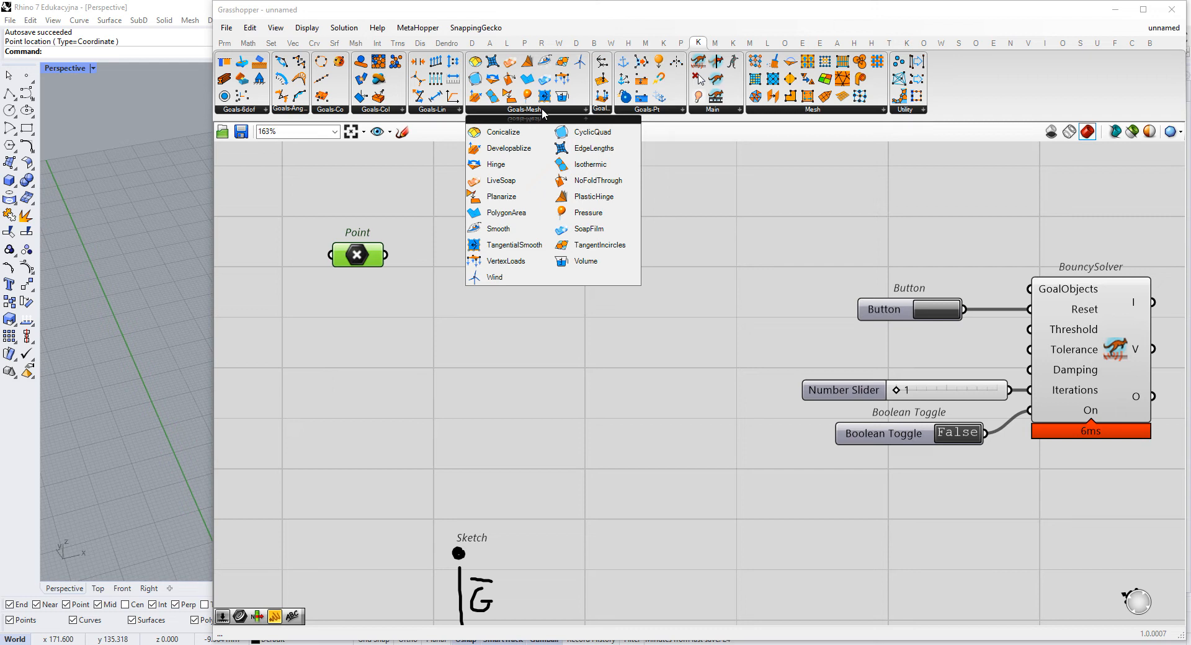
pyautogui.click(631, 112)
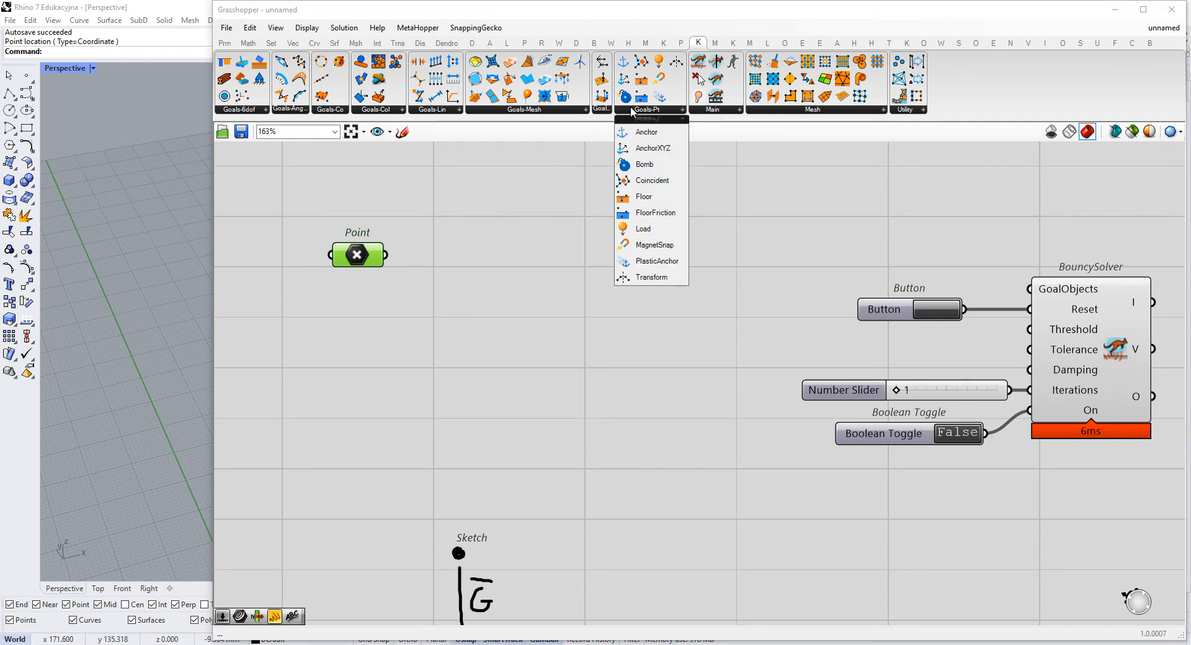
pyautogui.click(607, 112)
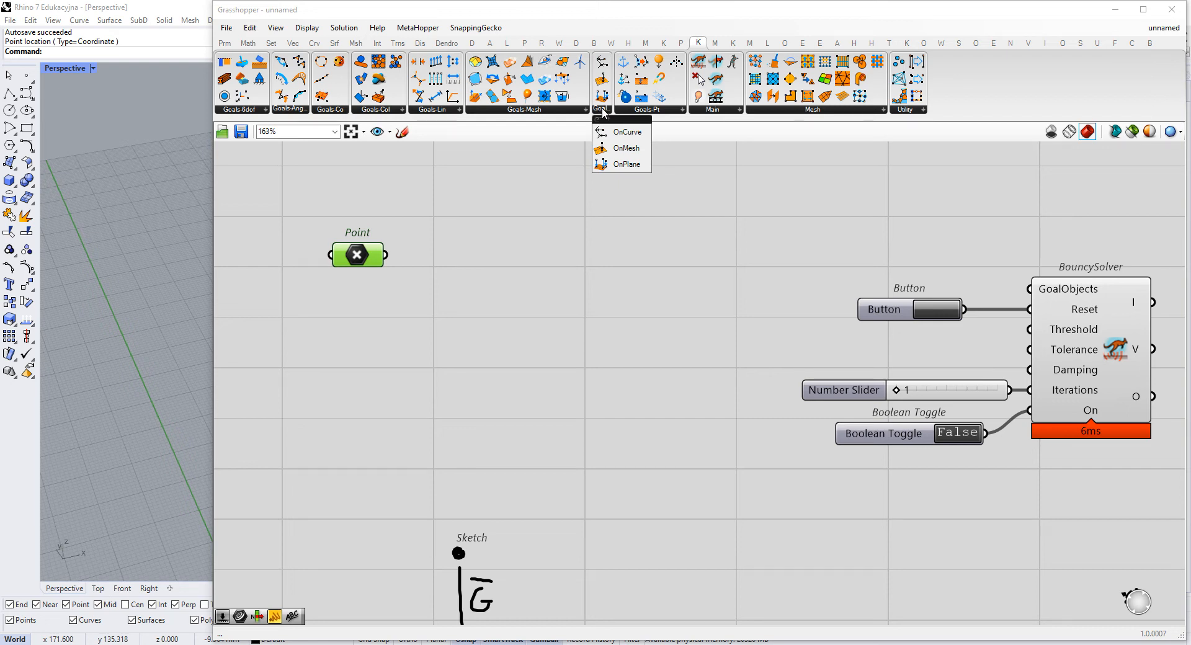
pyautogui.click(454, 112)
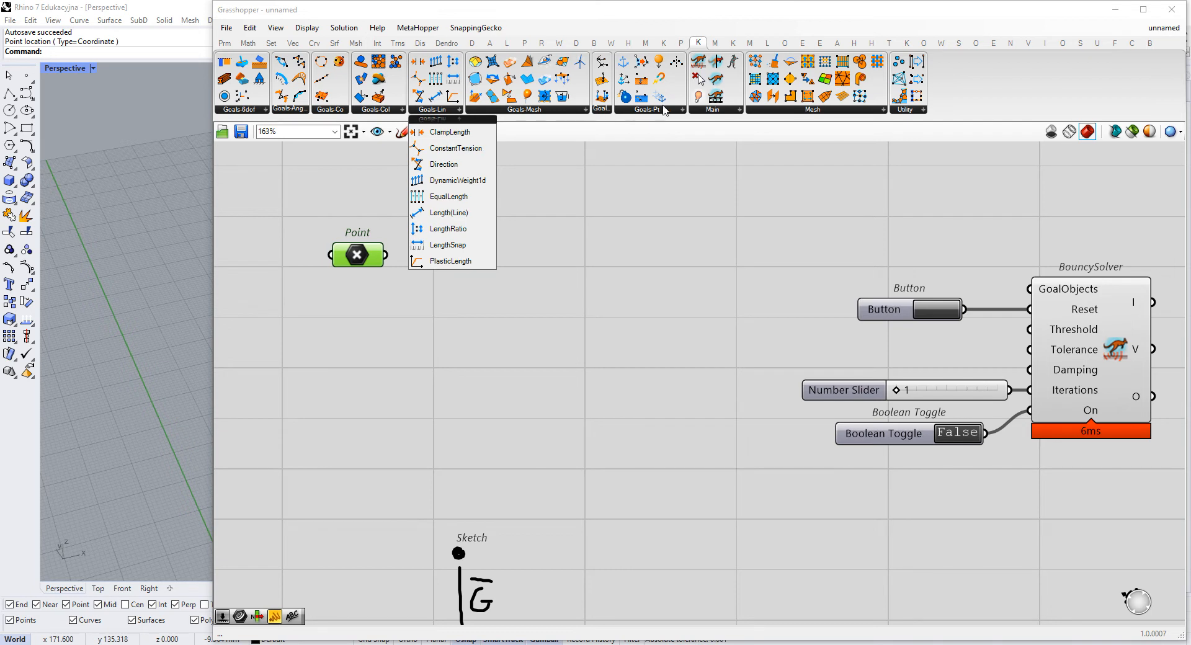
# - Place a Kangaroo Load goal between the Point parameter and the BouncySolver's controls
pyautogui.click(660, 117)
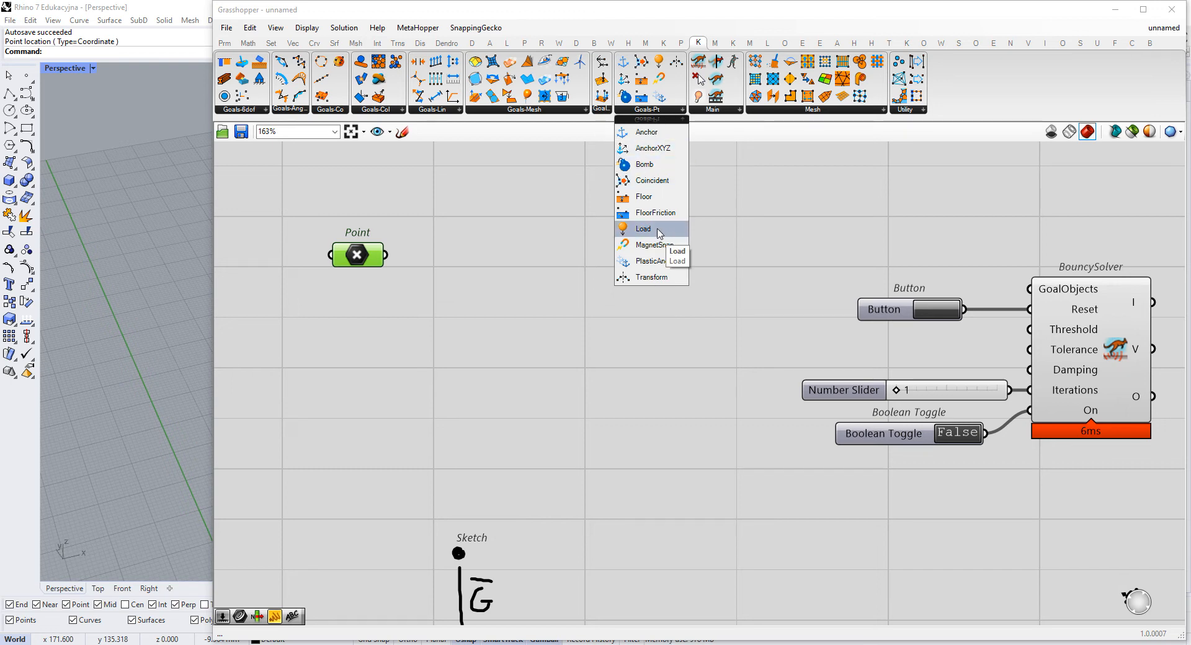
pyautogui.click(657, 234)
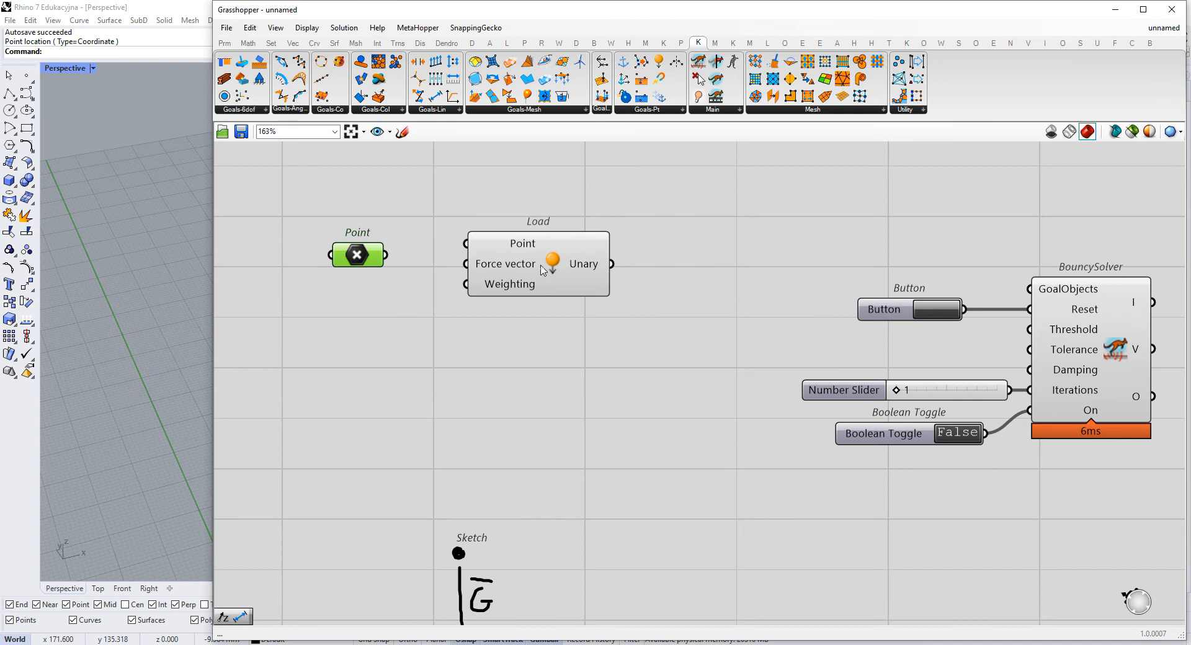
pyautogui.click(540, 271)
pyautogui.scroll(2, 420, 262)
pyautogui.moveTo(610, 265); pyautogui.dragTo(643, 267)
pyautogui.moveTo(470, 279); pyautogui.dragTo(575, 284, button='right')
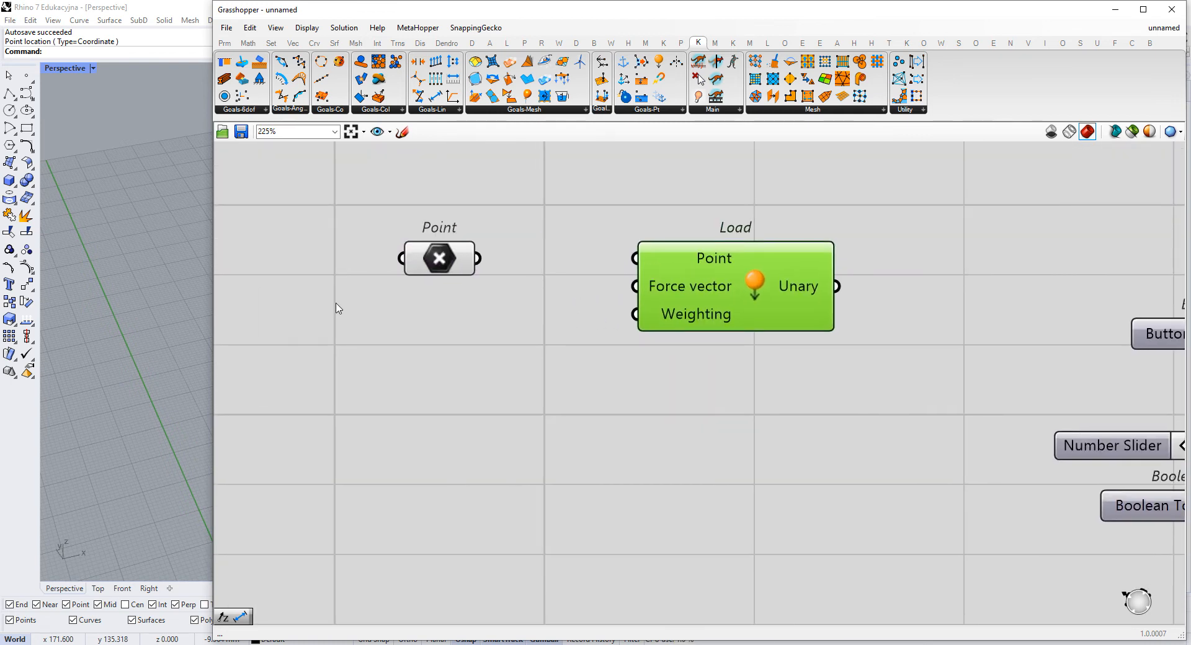
# - Connect the Point parameter to the Load goal's Point input
pyautogui.moveTo(723, 303)
pyautogui.moveTo(478, 258); pyautogui.dragTo(646, 258)
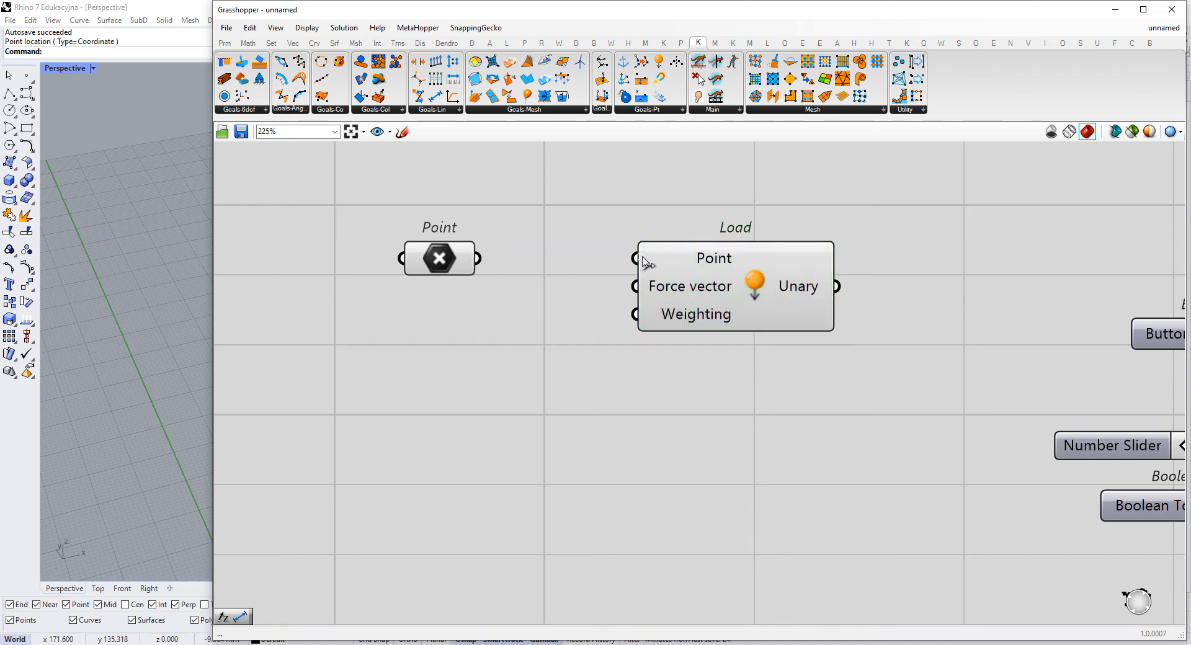
pyautogui.click(690, 283)
pyautogui.moveTo(780, 286)
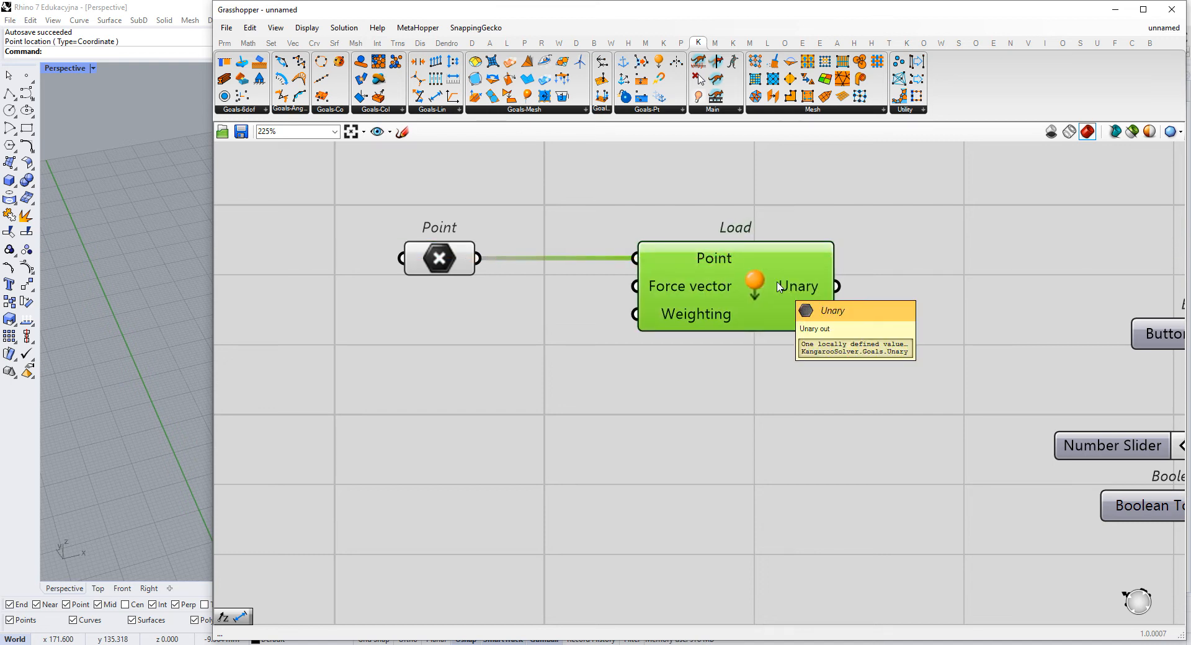
pyautogui.click(594, 321)
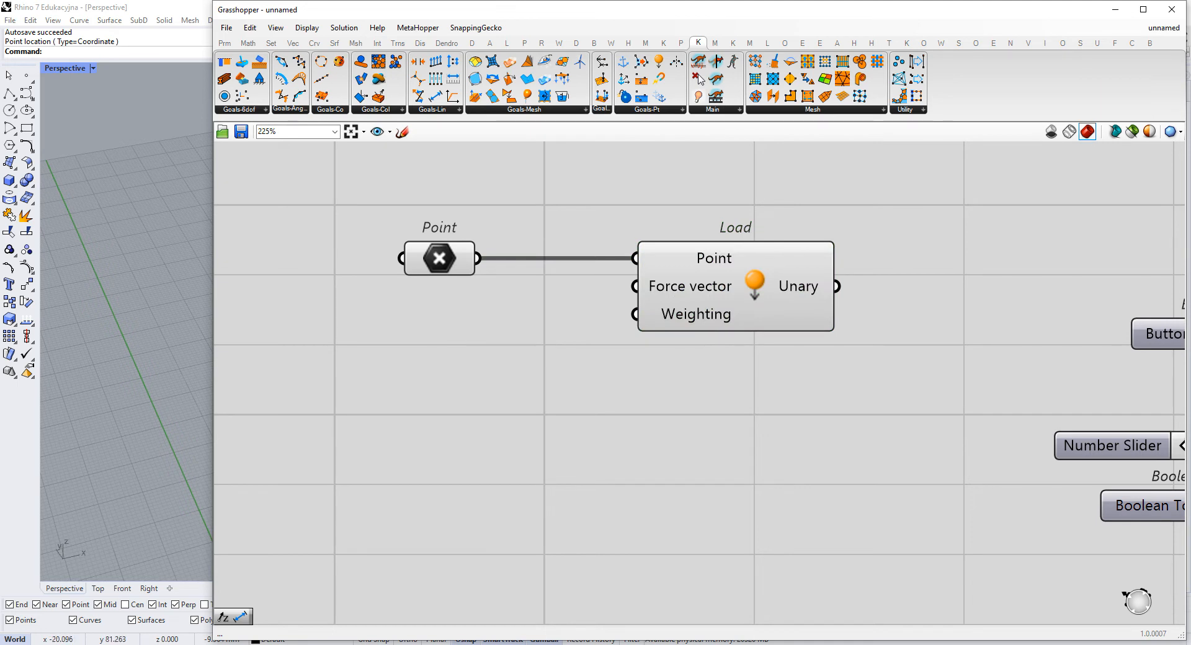
# - Add a Unit Z vector with a -1 panel as its Factor and feed it into the Load goal's Force vector
pyautogui.doubleClick(500, 363)
pyautogui.write('z')
pyautogui.press('Return')
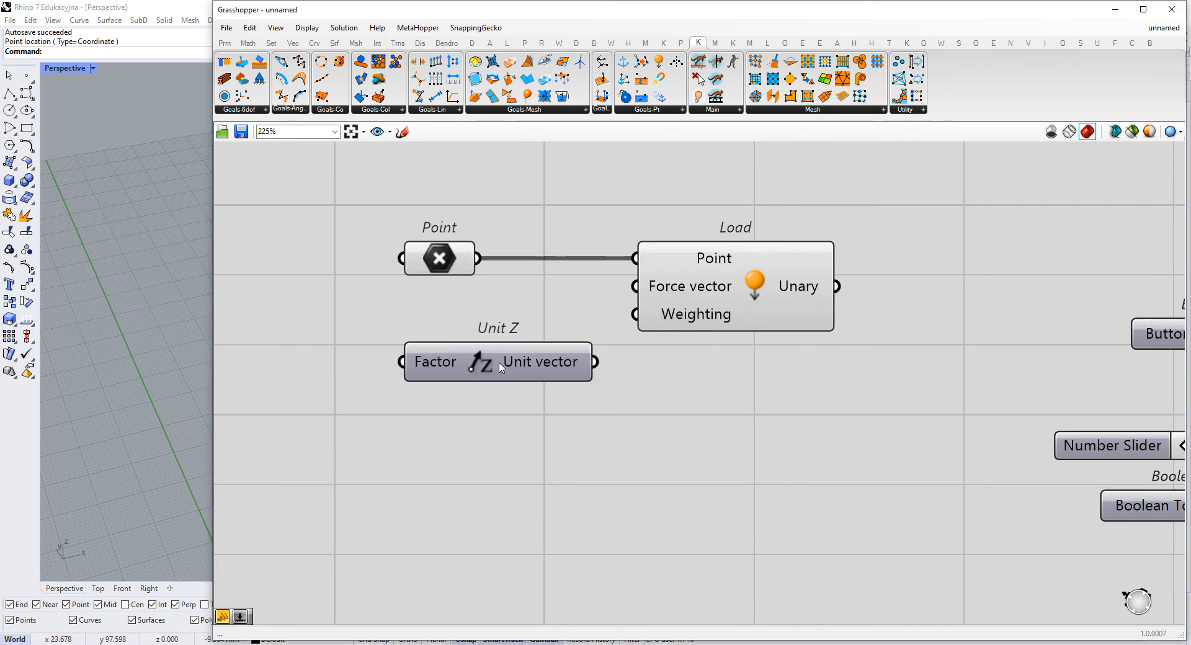
pyautogui.doubleClick(316, 369)
pyautogui.write('//')
pyautogui.write('-1')
pyautogui.press('Return')
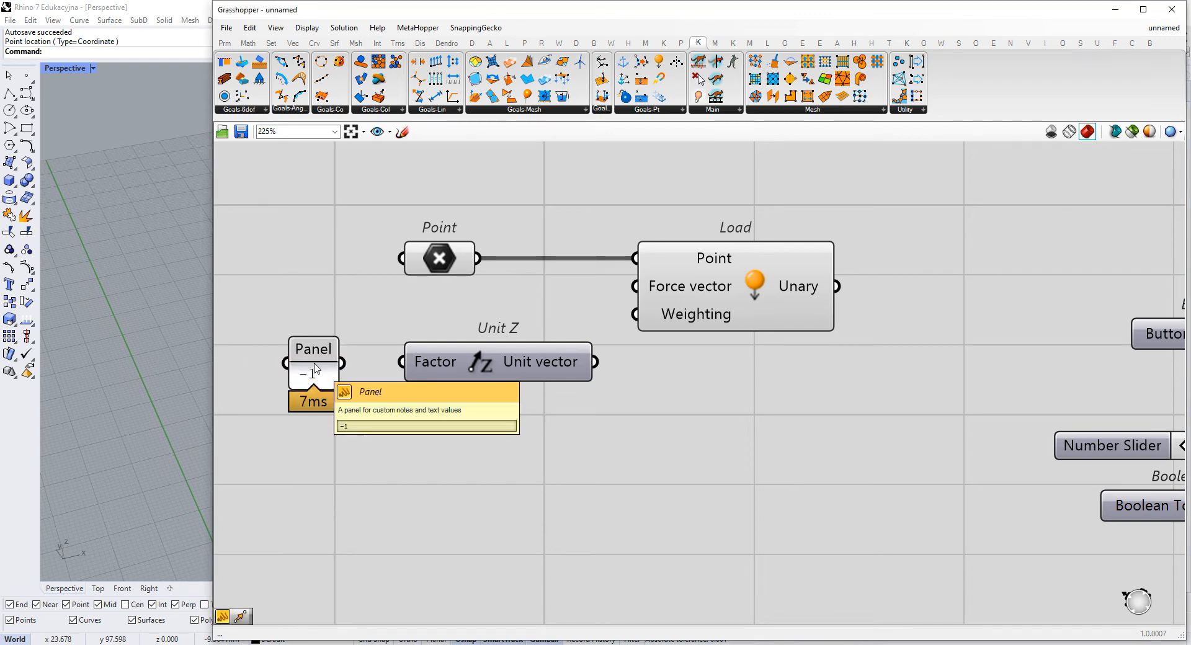
pyautogui.moveTo(343, 363); pyautogui.dragTo(402, 362)
pyautogui.moveTo(503, 369); pyautogui.dragTo(484, 371)
pyautogui.moveTo(577, 363); pyautogui.dragTo(688, 292)
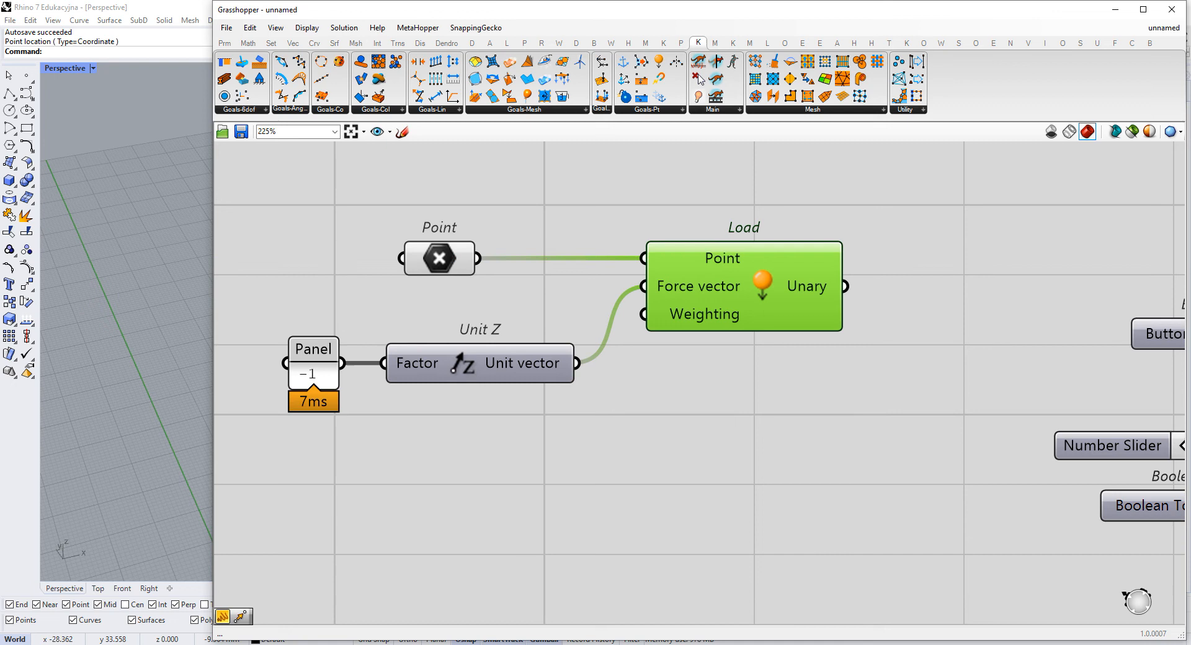
# - Move the Point, panel, Unit Z and Load components closer to the BouncySolver and space the panel from Unit Z
pyautogui.scroll(-1, 1122, 348)
pyautogui.moveTo(1107, 338); pyautogui.dragTo(836, 294, button='right')
pyautogui.moveTo(717, 214); pyautogui.dragTo(220, 391)
pyautogui.moveTo(605, 281); pyautogui.dragTo(698, 253)
pyautogui.scroll(-1, 335, 357)
pyautogui.moveTo(335, 357); pyautogui.dragTo(487, 337, button='right')
pyautogui.moveTo(350, 315); pyautogui.dragTo(412, 291)
pyautogui.moveTo(693, 285); pyautogui.dragTo(578, 295, button='right')
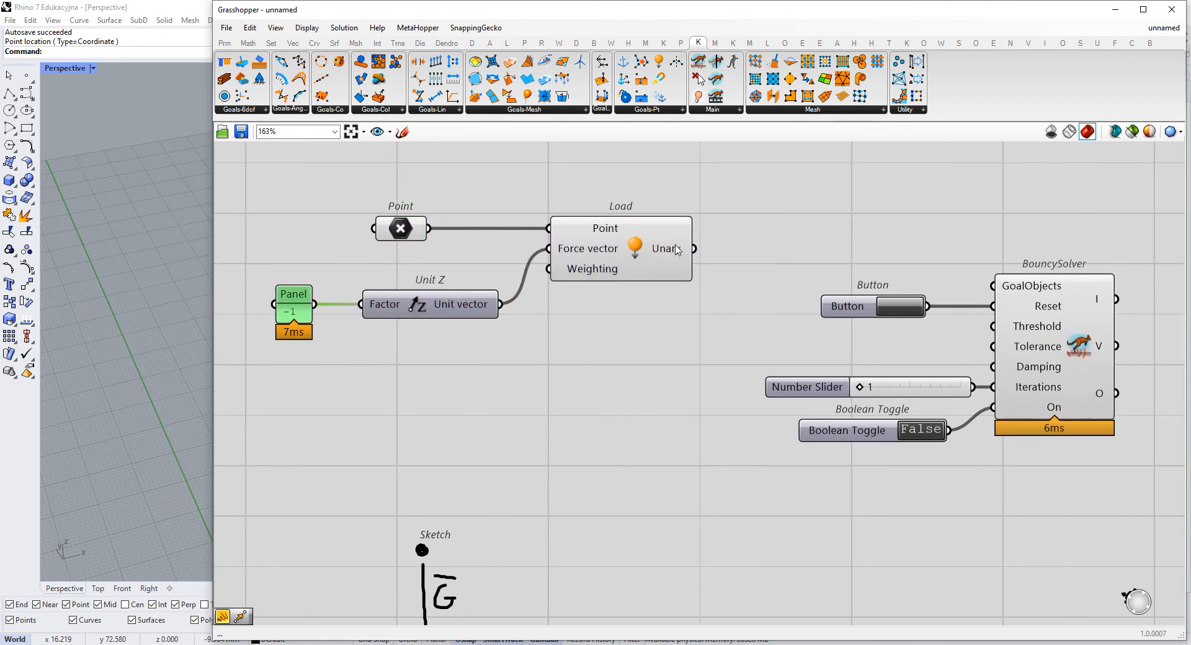
# - Inspect the Load goal's Unary output in a temporary widened panel and delete that panel
pyautogui.moveTo(677, 250); pyautogui.dragTo(586, 265, button='right')
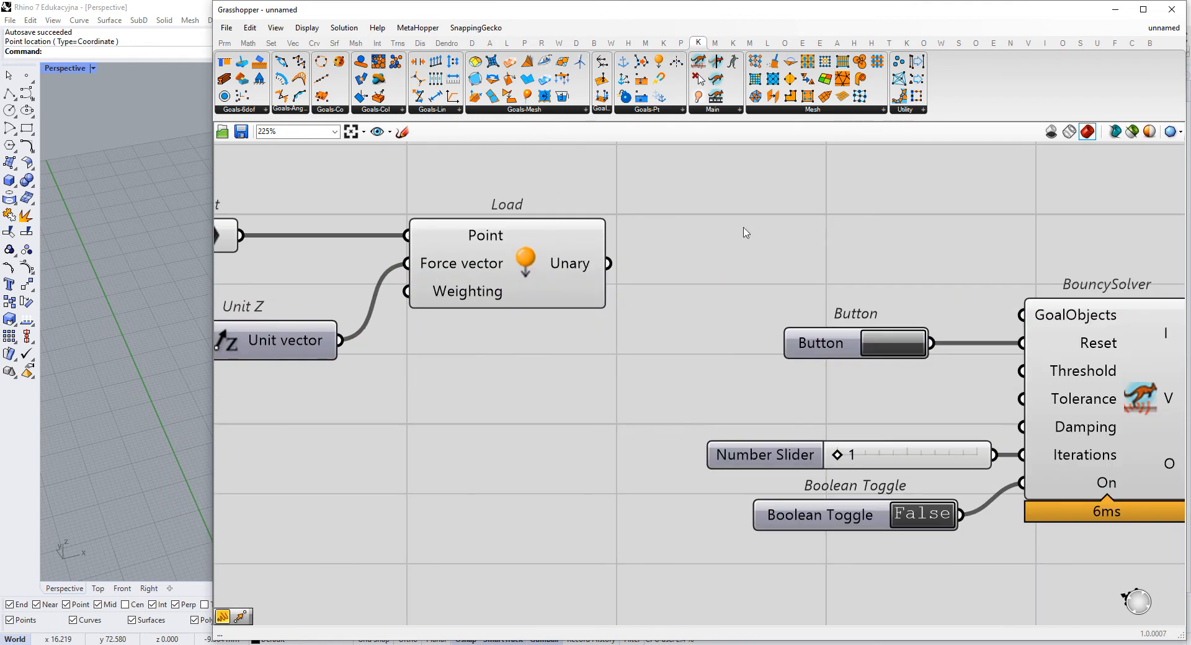
pyautogui.doubleClick(746, 228)
pyautogui.write('panel')
pyautogui.press('Return')
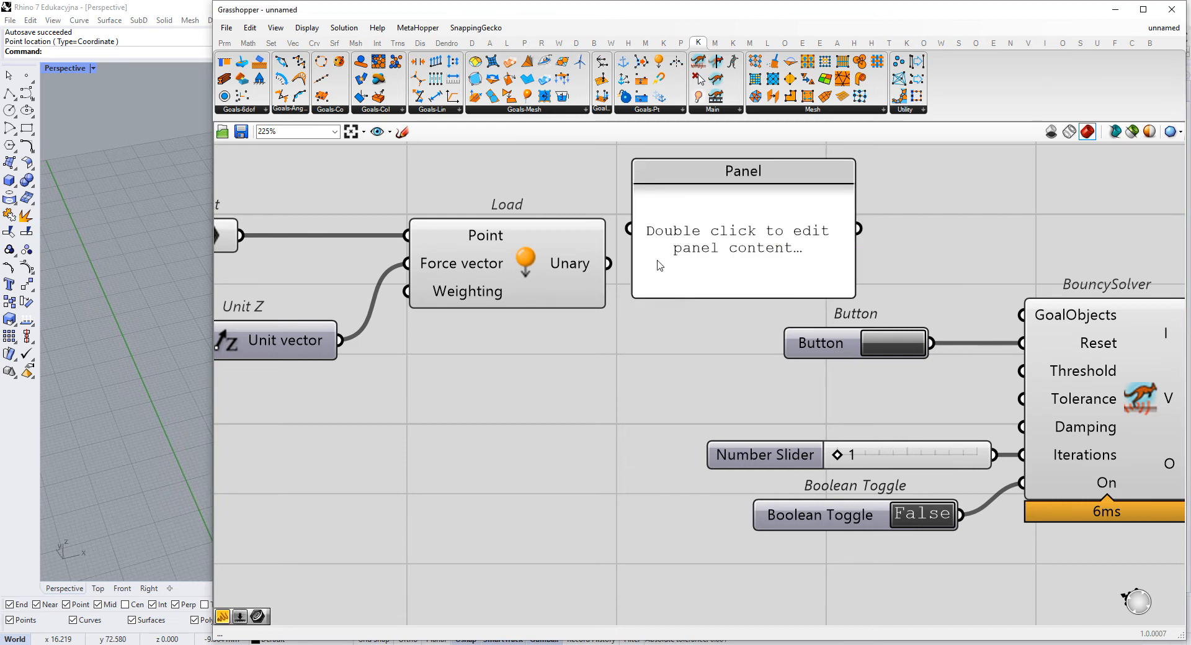
pyautogui.moveTo(608, 263); pyautogui.dragTo(791, 217)
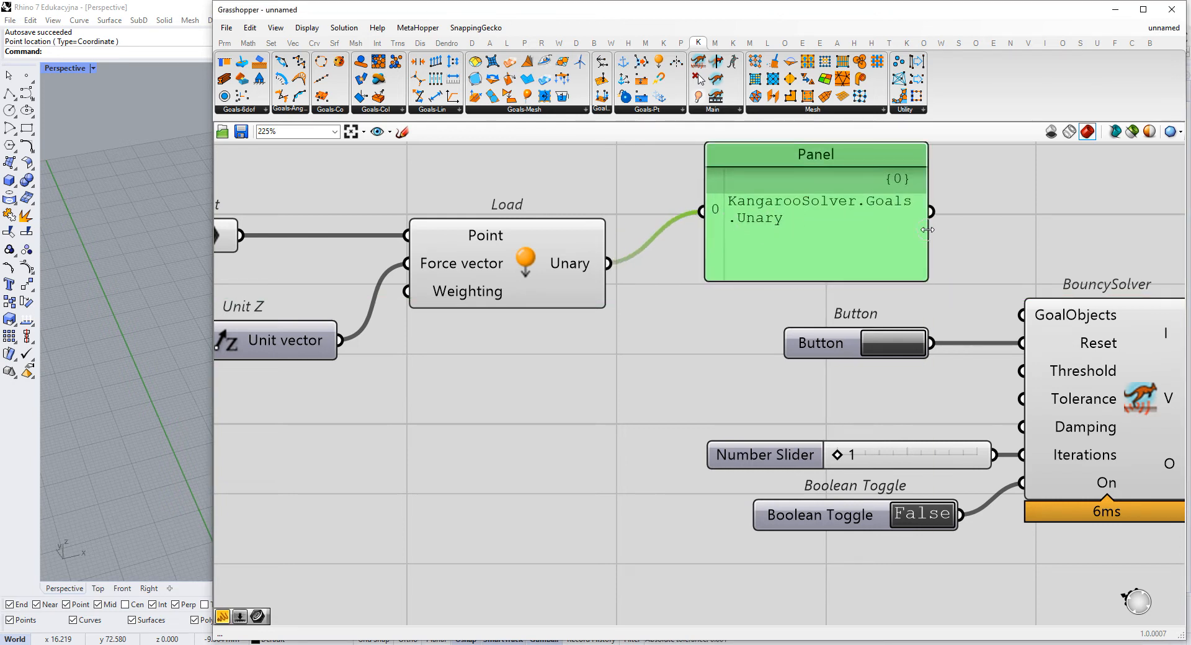
pyautogui.moveTo(929, 234); pyautogui.dragTo(1064, 234)
pyautogui.scroll(3, 884, 213)
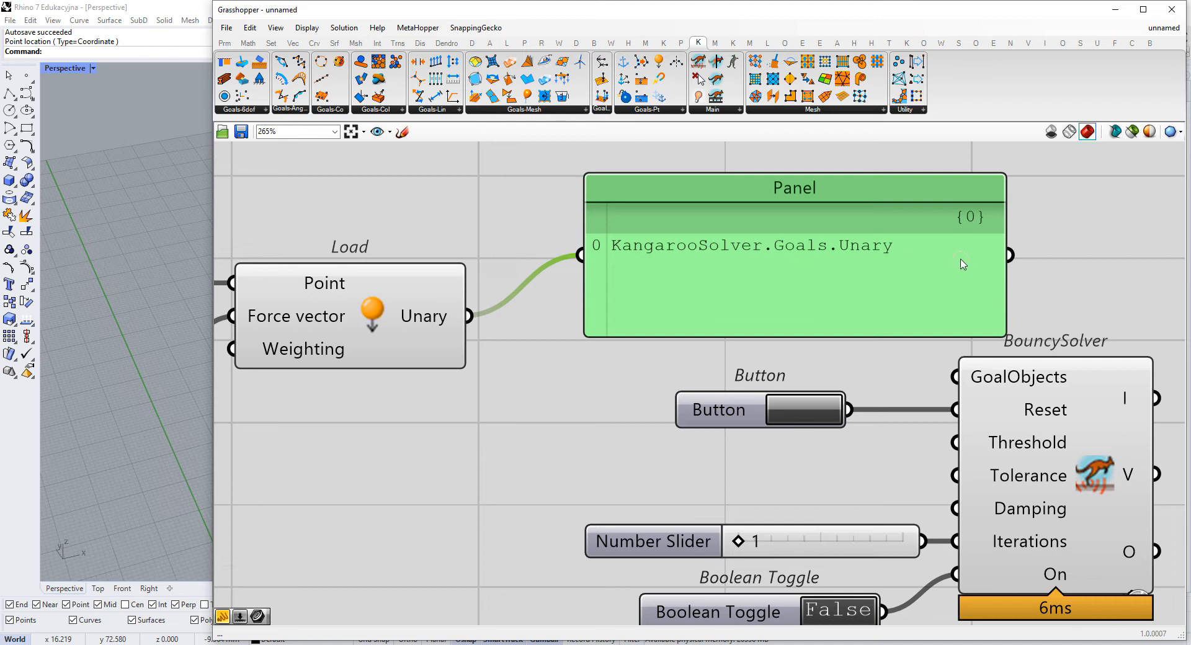
pyautogui.press('Delete')
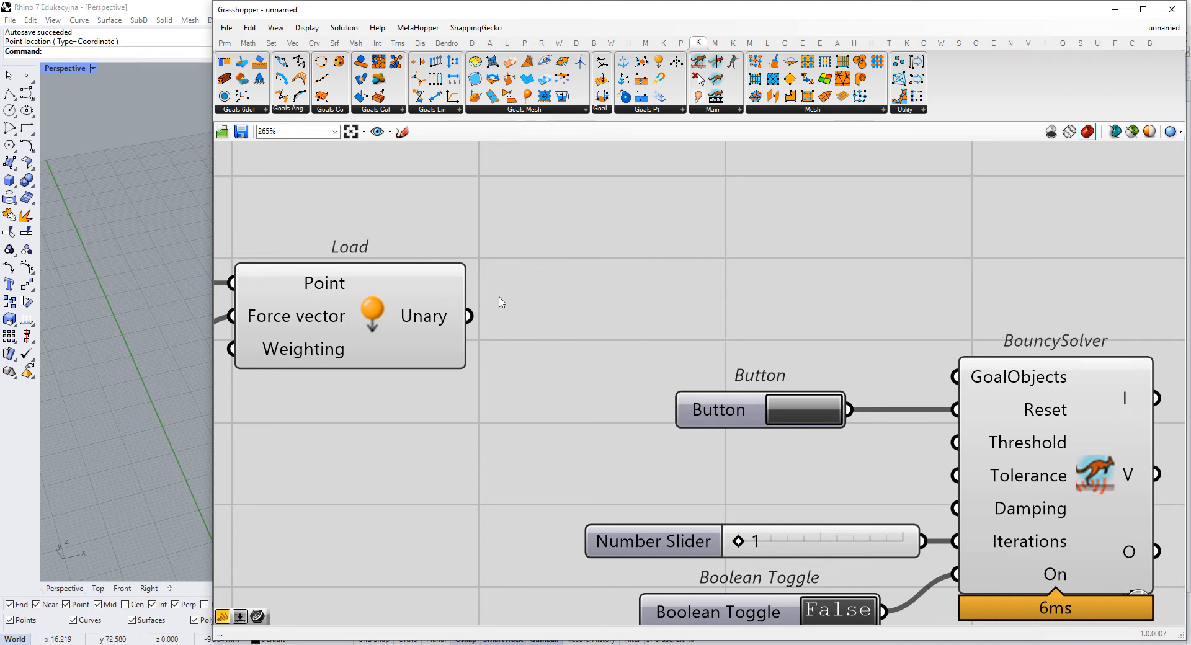
# - Connect the Load goal's Unary output to the BouncySolver's GoalObjects input
pyautogui.moveTo(490, 317); pyautogui.dragTo(955, 377)
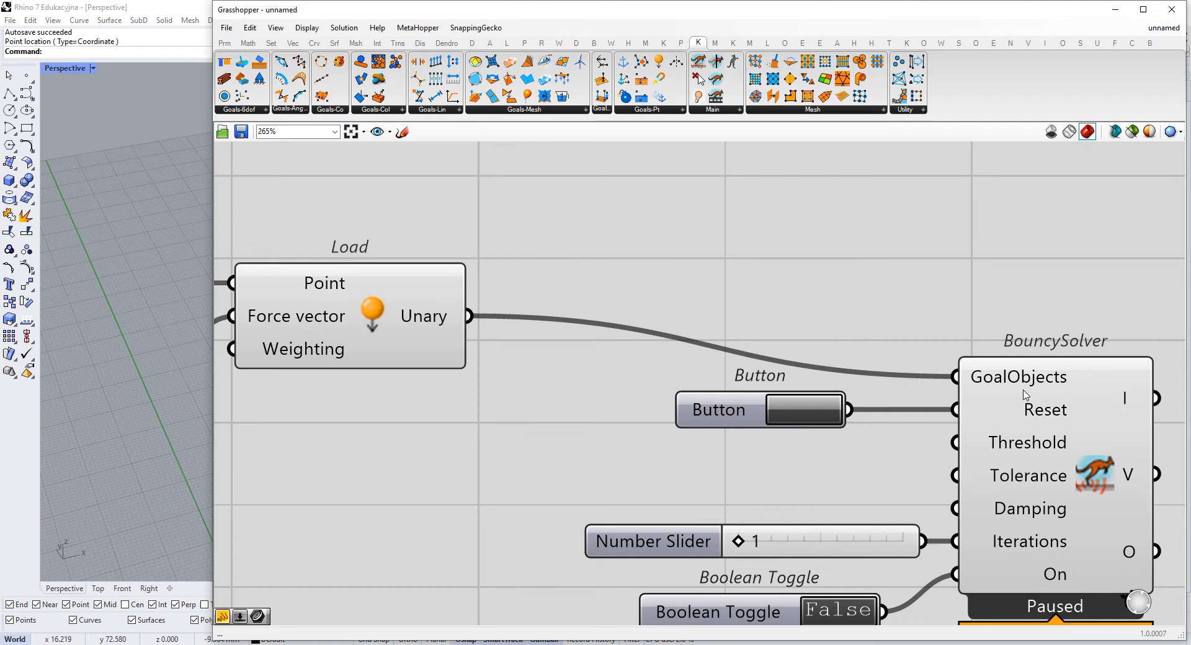
pyautogui.scroll(-3, 1014, 396)
pyautogui.moveTo(1014, 395); pyautogui.dragTo(890, 317, button='right')
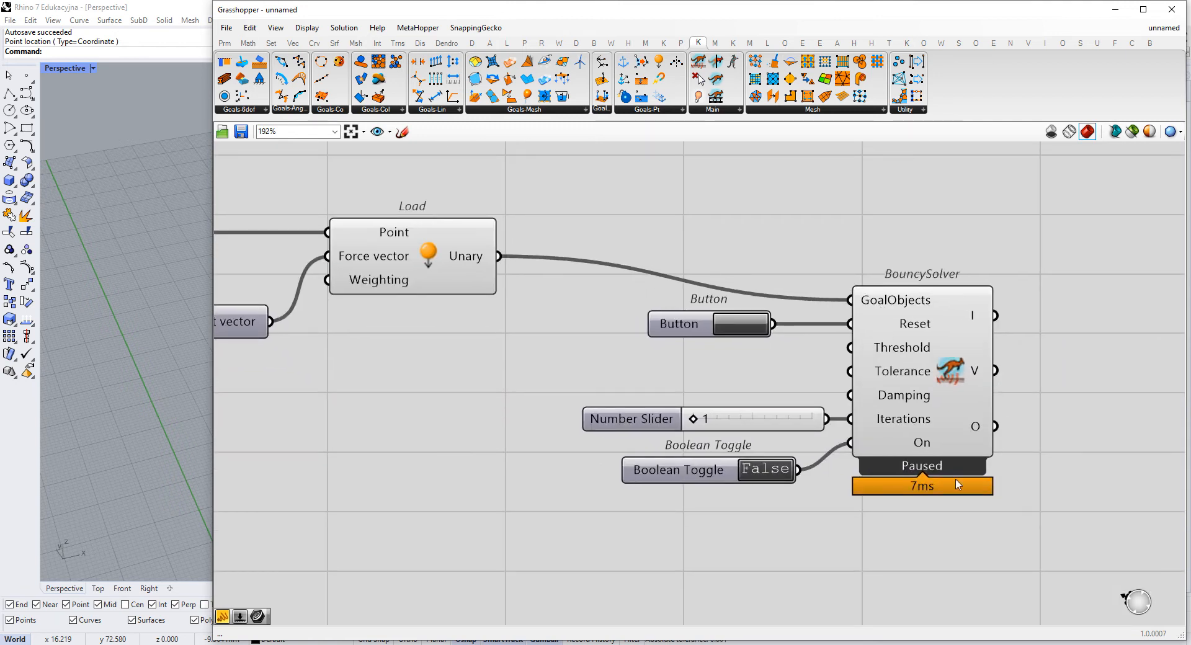
# - Narrow the Grasshopper window to uncover the Rhino viewport while keeping the BouncySolver and its controls in sight
pyautogui.scroll(1, 999, 482)
pyautogui.moveTo(213, 380); pyautogui.dragTo(572, 338)
pyautogui.scroll(-3, 776, 348)
pyautogui.moveTo(1064, 357); pyautogui.dragTo(871, 328, button='right')
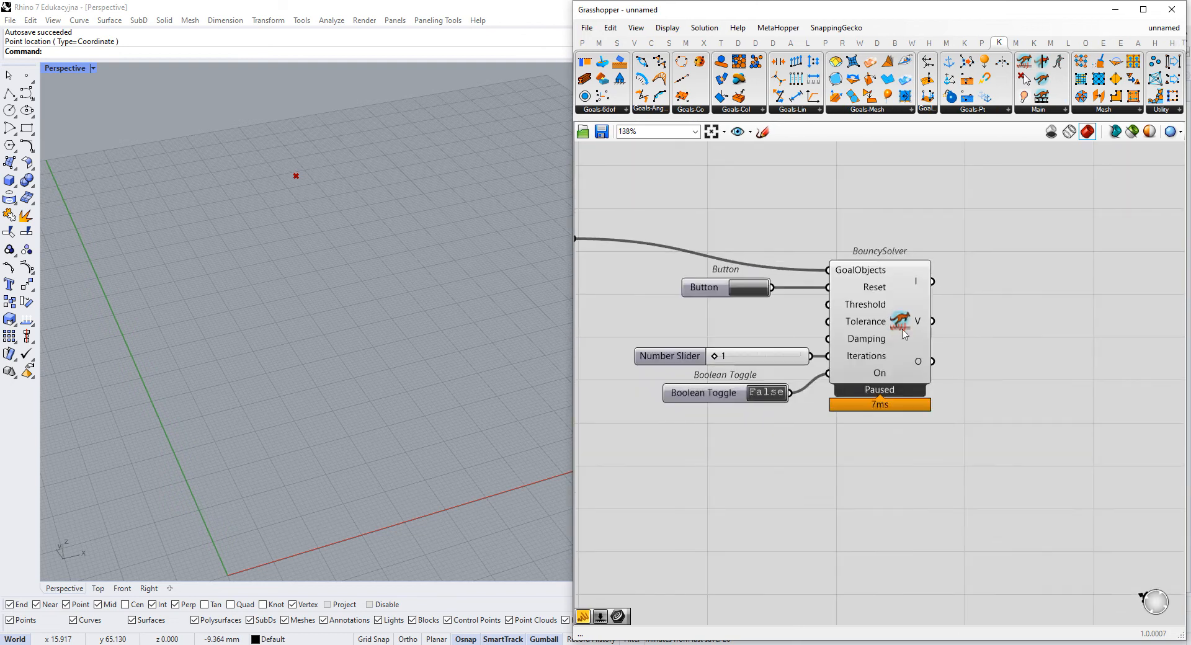
# - Switch the Boolean Toggle to True to run the solver and reset the simulation with Iterations at 1
pyautogui.scroll(2, 880, 365)
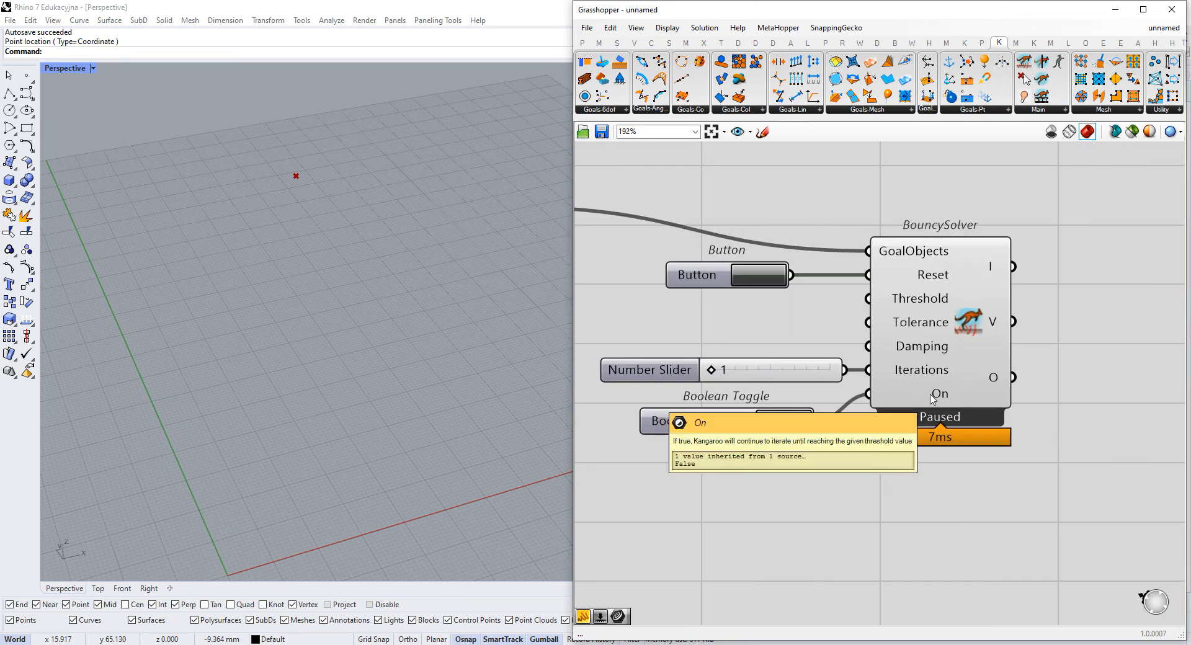
pyautogui.doubleClick(772, 425)
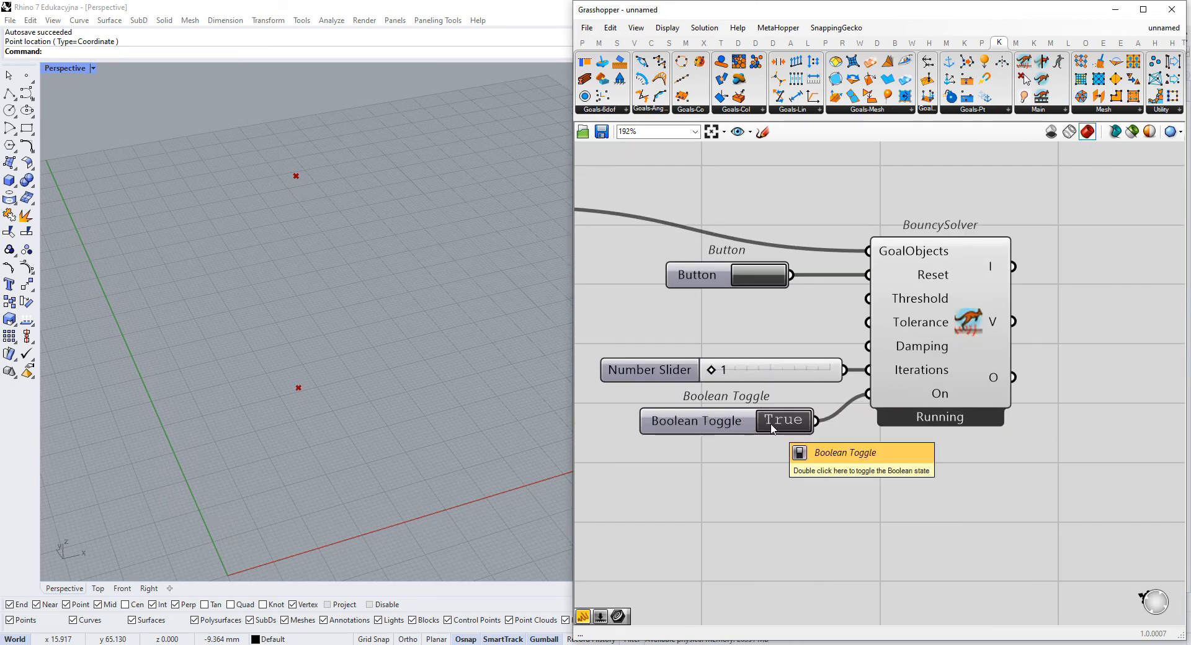
pyautogui.click(755, 275)
pyautogui.moveTo(712, 371)
pyautogui.mouseDown()
pyautogui.moveTo(834, 371)
pyautogui.moveTo(693, 374)
pyautogui.mouseUp()
pyautogui.click(754, 275)
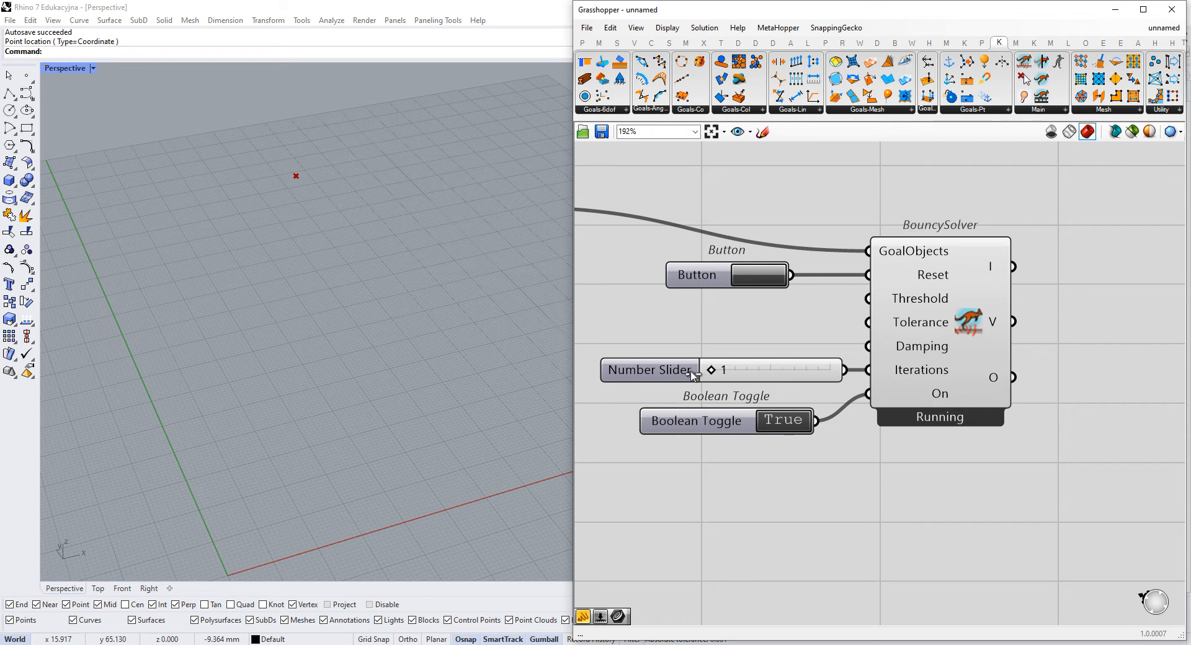
pyautogui.moveTo(741, 345); pyautogui.dragTo(760, 357, button='right')
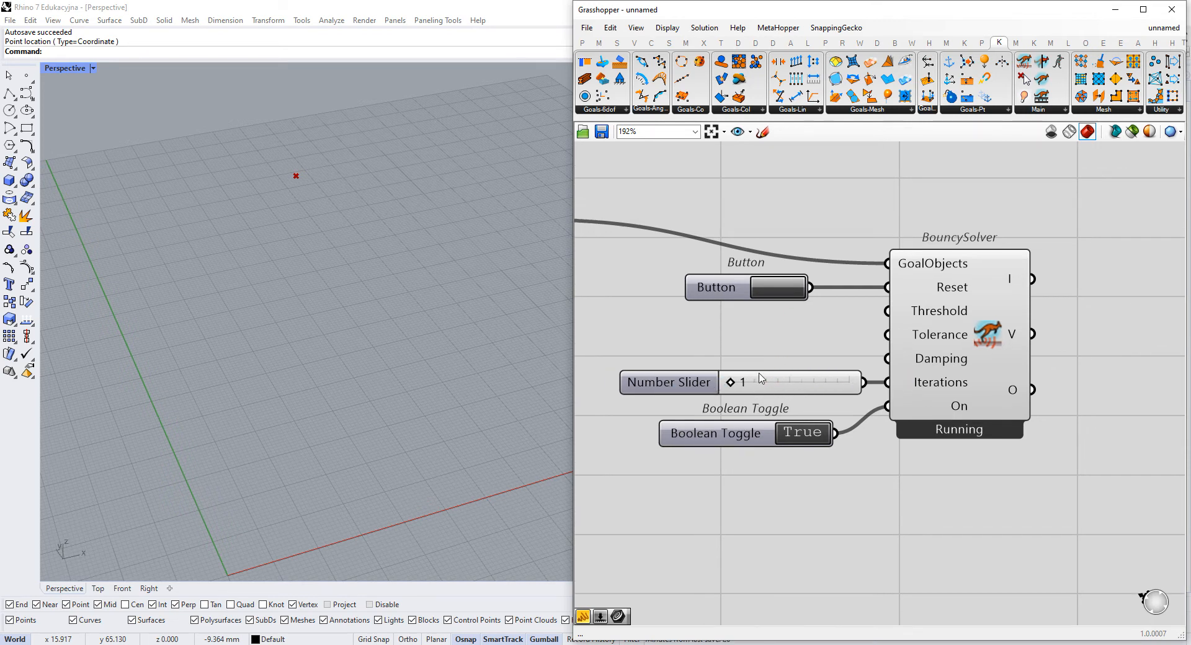
# - Compare the simulation's speed by resetting it repeatedly with the Iterations slider at its maximum and back at 1
pyautogui.scroll(-6, 353, 428)
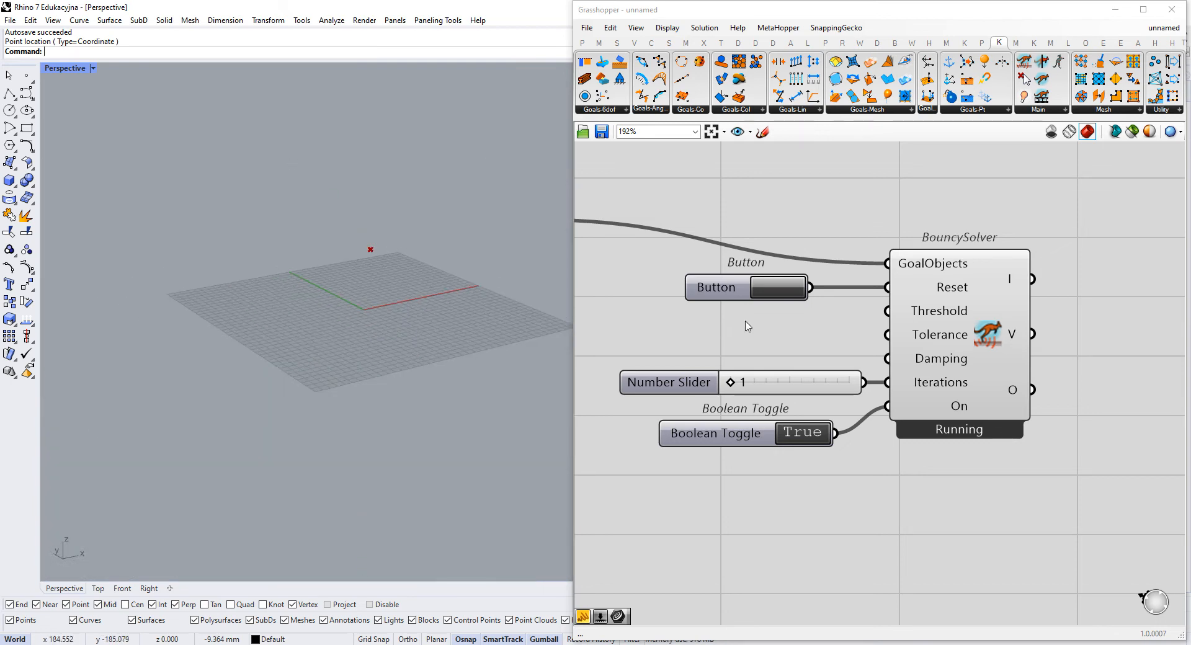
pyautogui.click(796, 292)
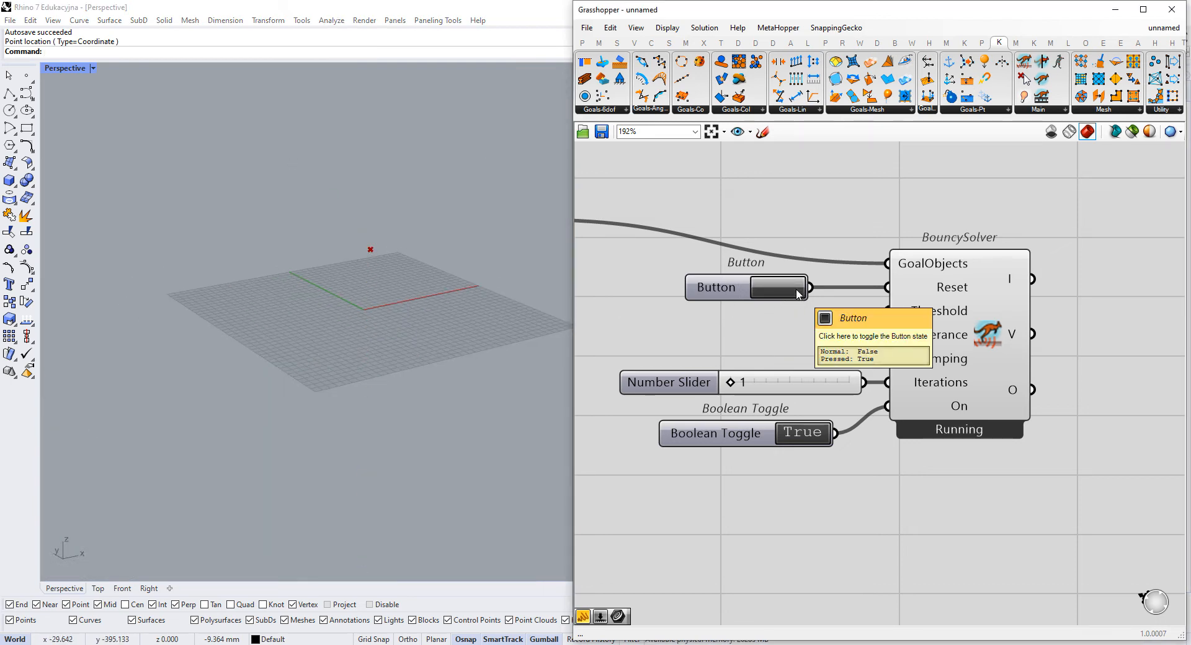
pyautogui.moveTo(730, 382); pyautogui.dragTo(866, 383)
pyautogui.click(786, 283)
pyautogui.click(786, 281)
pyautogui.click(785, 283)
pyautogui.click(785, 282)
pyautogui.moveTo(851, 384); pyautogui.dragTo(675, 379)
pyautogui.click(783, 291)
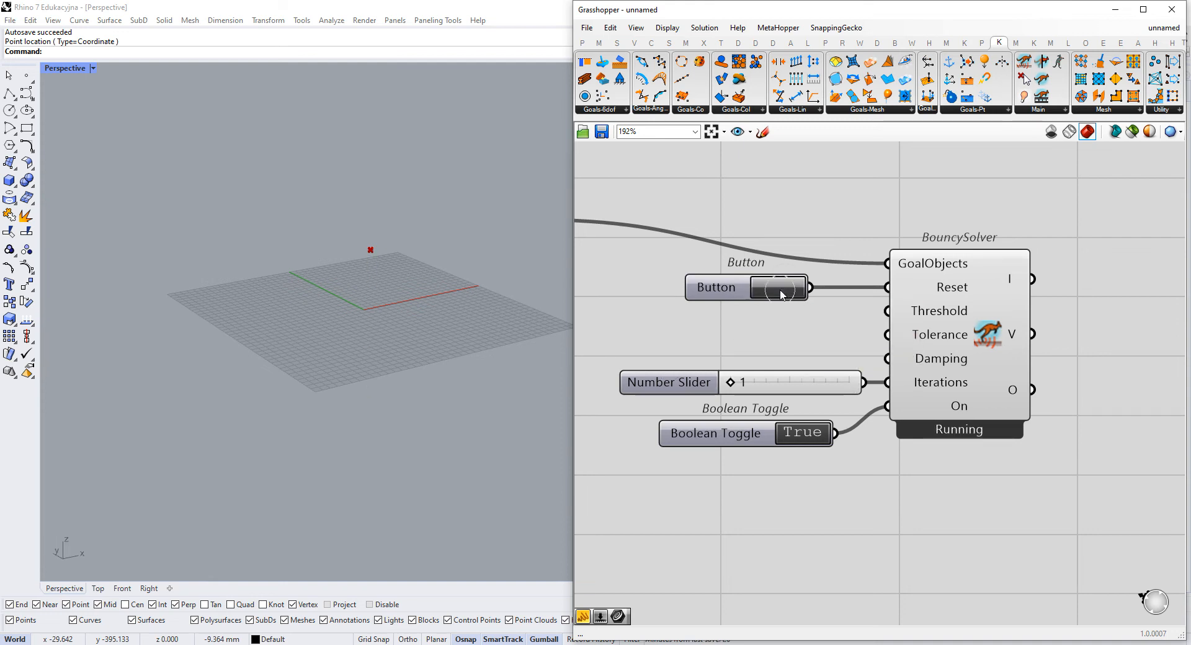
pyautogui.click(787, 284)
pyautogui.click(778, 291)
# - Change the panel feeding Unit Z's Factor to -0.1 to weaken the downward force
pyautogui.moveTo(809, 387); pyautogui.dragTo(898, 389, button='right')
pyautogui.scroll(-3, 883, 376)
pyautogui.moveTo(666, 333); pyautogui.dragTo(855, 347, button='right')
pyautogui.scroll(2, 757, 363)
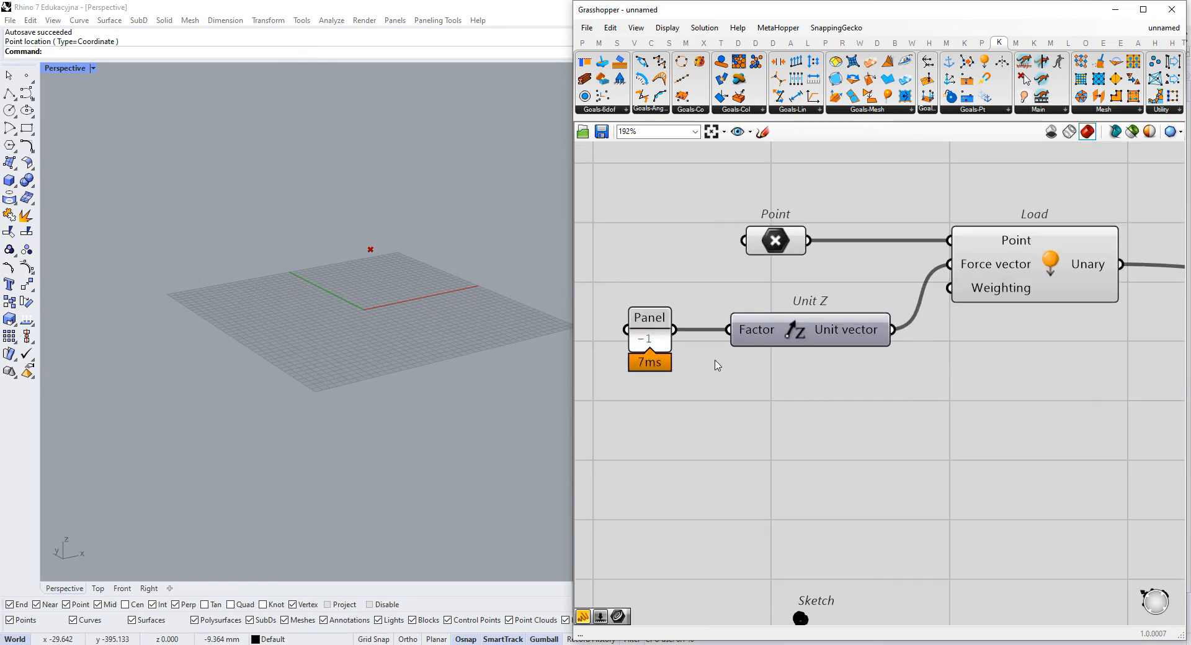
pyautogui.scroll(2, 659, 365)
pyautogui.scroll(-1, 685, 420)
pyautogui.moveTo(682, 414); pyautogui.dragTo(775, 424, button='right')
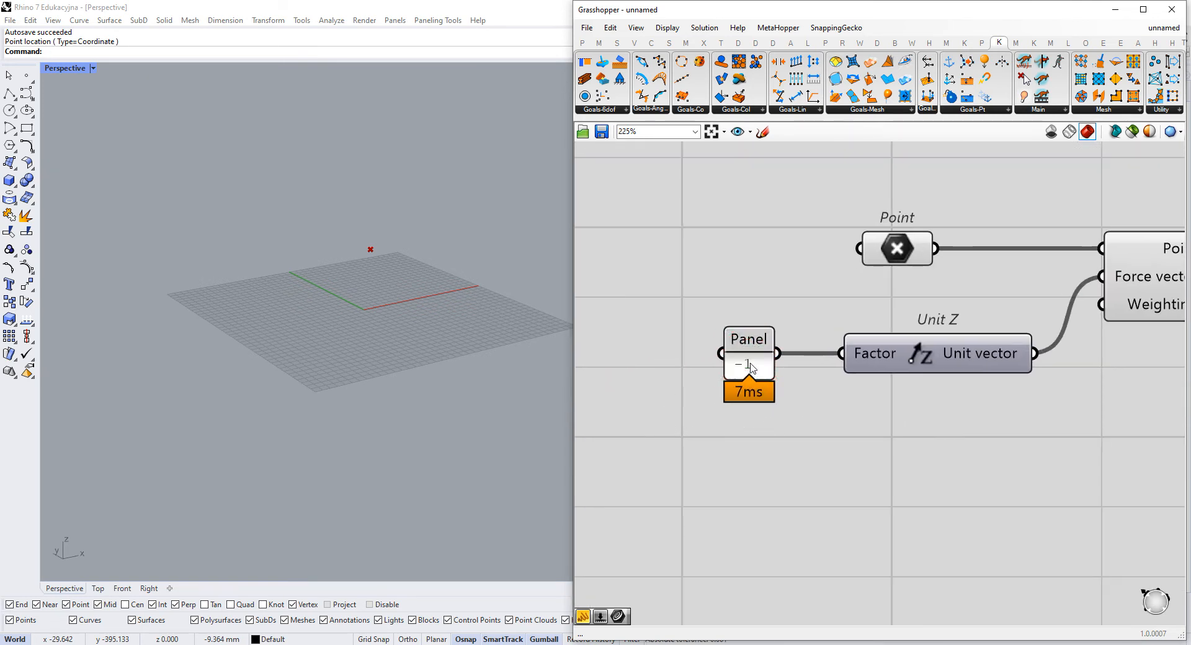
pyautogui.doubleClick(746, 339)
pyautogui.moveTo(746, 338); pyautogui.dragTo(669, 300)
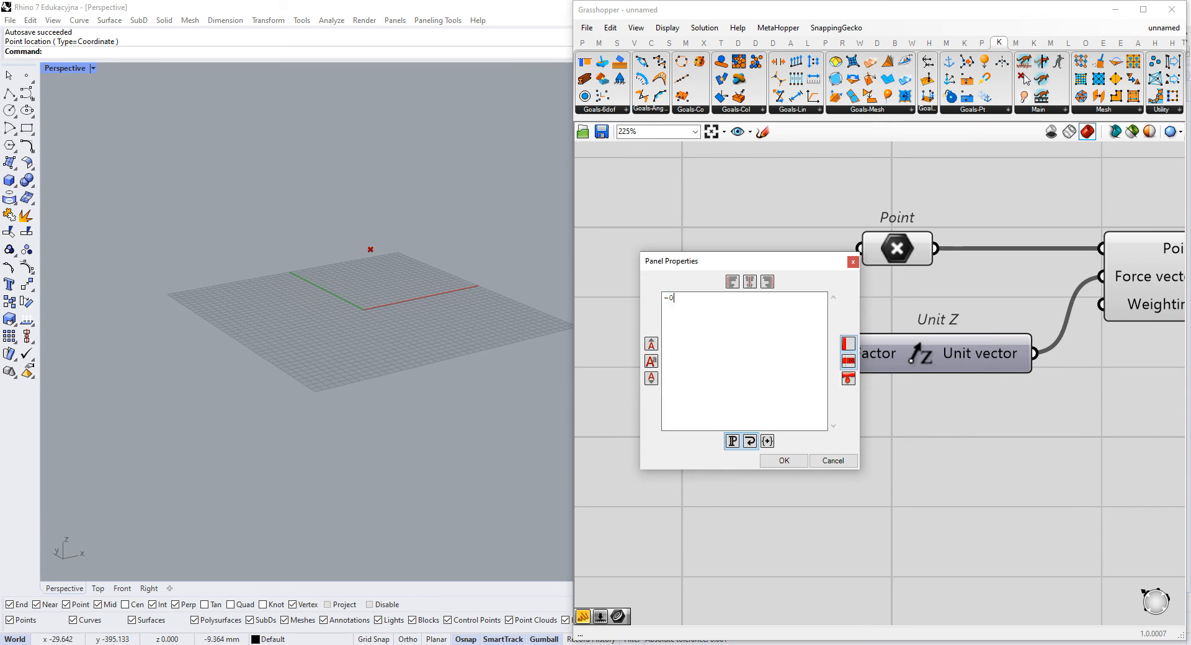
pyautogui.click(784, 460)
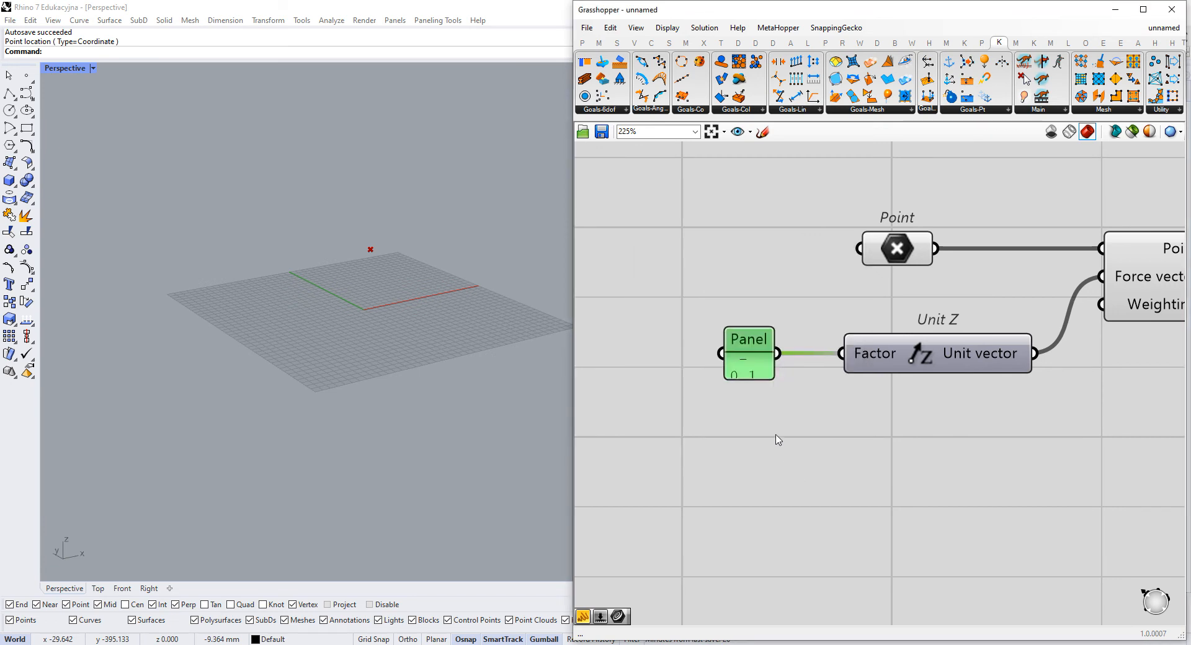
# - Enlarge the panel feeding Unit Z so its value fits on one line, and reset the simulation
pyautogui.moveTo(777, 386); pyautogui.dragTo(796, 401)
pyautogui.moveTo(777, 379); pyautogui.dragTo(765, 369)
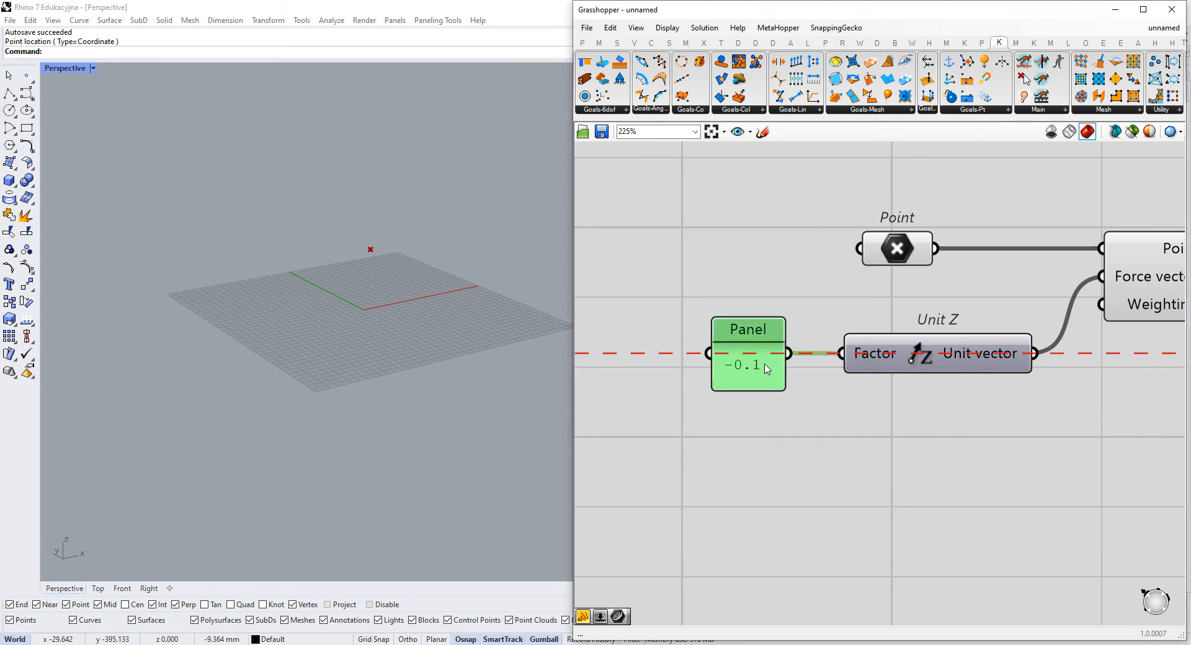
pyautogui.moveTo(961, 383); pyautogui.dragTo(840, 372, button='right')
pyautogui.scroll(-2, 840, 373)
pyautogui.click(894, 416)
pyautogui.moveTo(1115, 459); pyautogui.dragTo(669, 356, button='right')
pyautogui.click(859, 252)
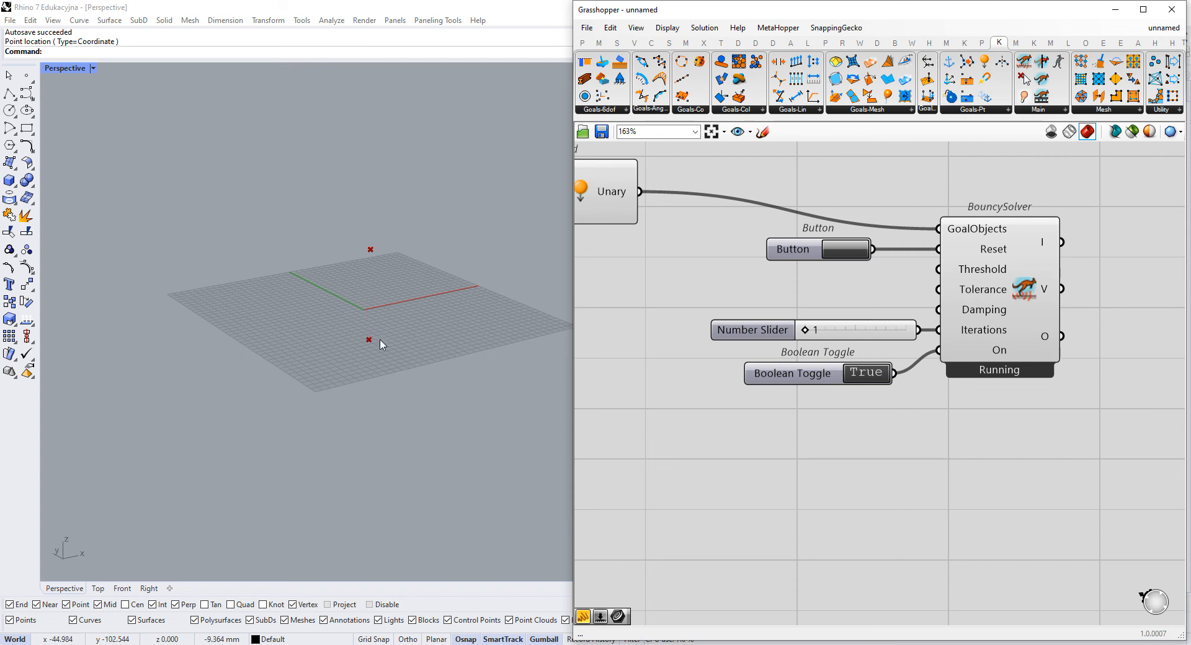
# - Reset the simulation again and stop the solver by switching the Boolean Toggle to False
pyautogui.scroll(4, 392, 305)
pyautogui.moveTo(623, 317); pyautogui.dragTo(872, 331, button='right')
pyautogui.scroll(-2, 871, 331)
pyautogui.scroll(-1, 839, 332)
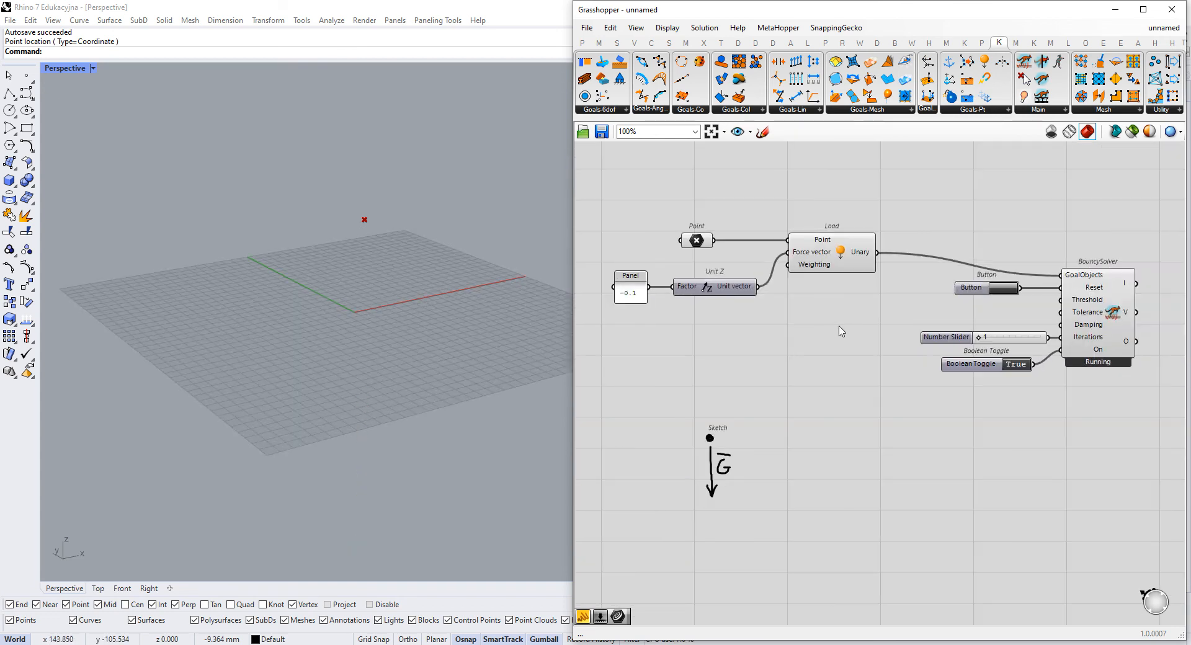
pyautogui.click(1011, 290)
pyautogui.click(1015, 365)
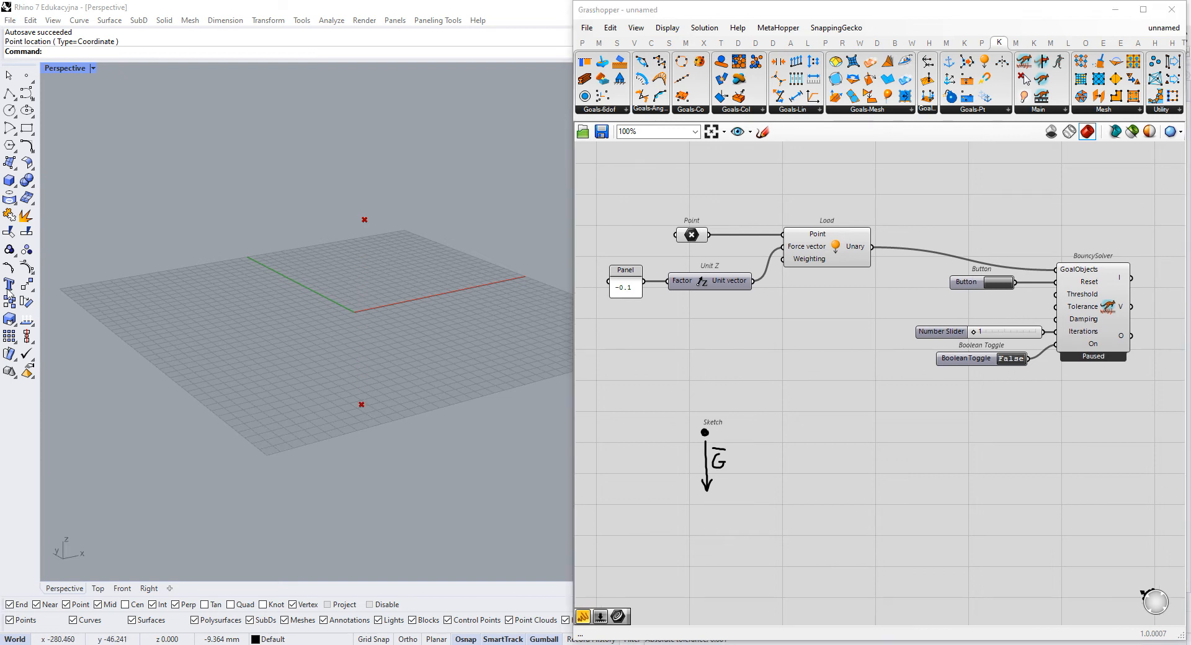
pyautogui.click(921, 315)
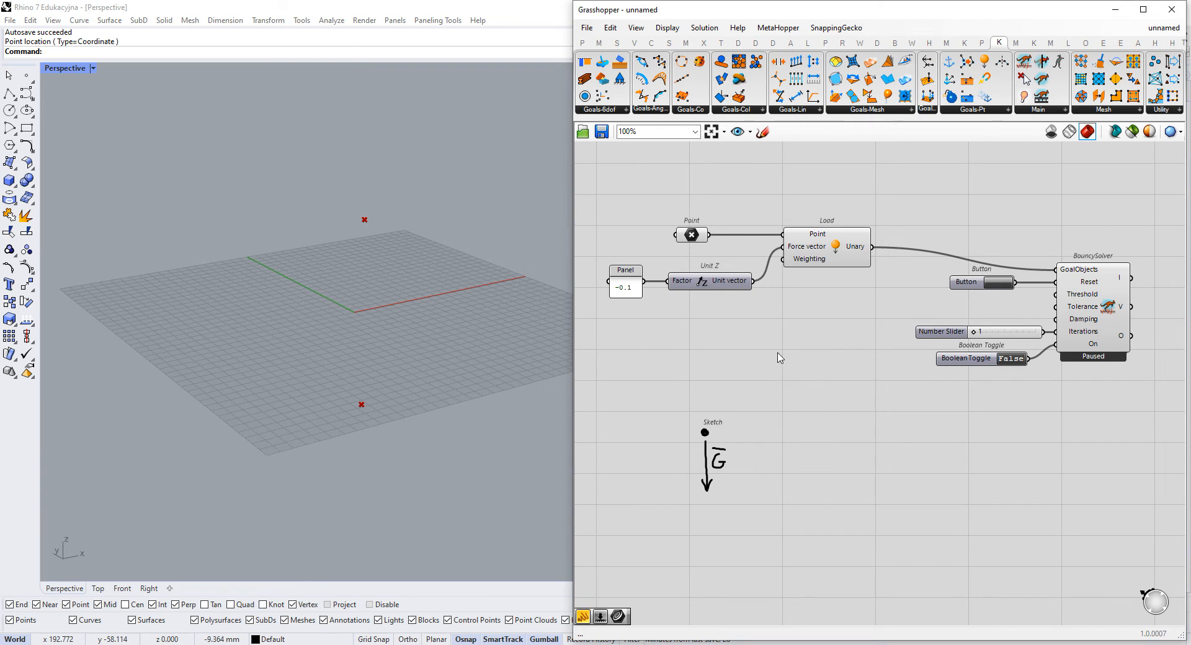
# - Move the BouncySolver with its Button, Number Slider and Boolean Toggle further away from the Load component to make room
pyautogui.moveTo(793, 314); pyautogui.dragTo(740, 327, button='right')
pyautogui.moveTo(1055, 213); pyautogui.dragTo(863, 403)
pyautogui.moveTo(1024, 343); pyautogui.dragTo(1076, 390)
pyautogui.click(1082, 283)
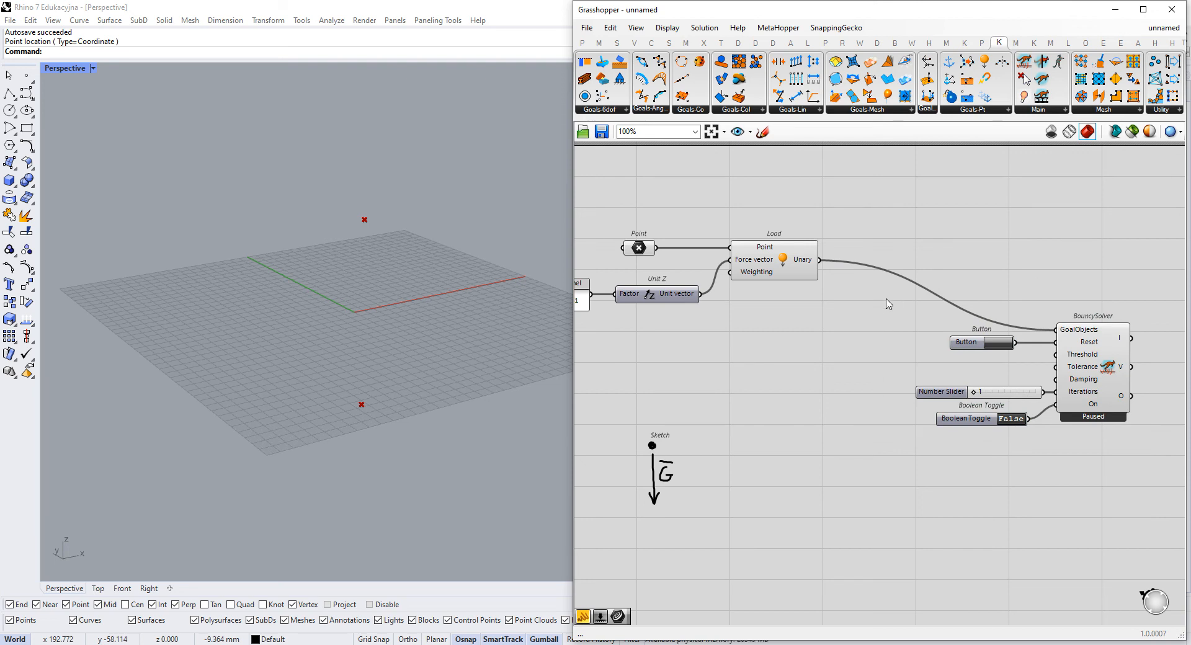
pyautogui.moveTo(1113, 253); pyautogui.dragTo(900, 484)
pyautogui.moveTo(1098, 359); pyautogui.dragTo(1105, 391)
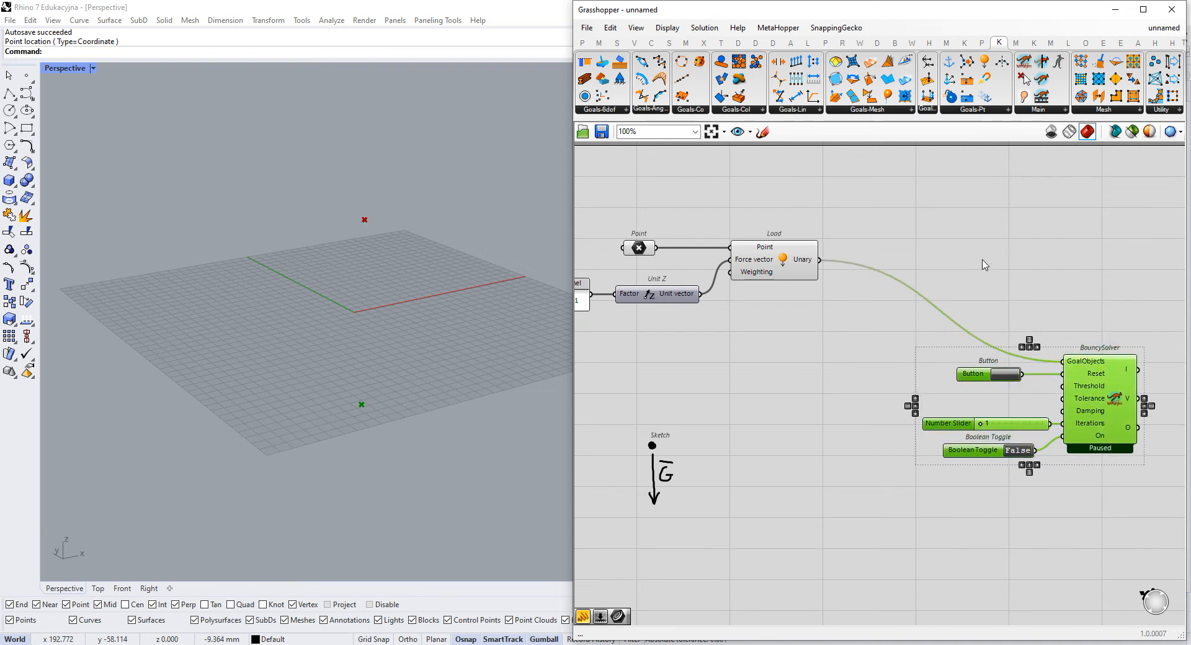
# - Add a Kangaroo Floor goal to the canvas and place it below the Load component
pyautogui.click(973, 110)
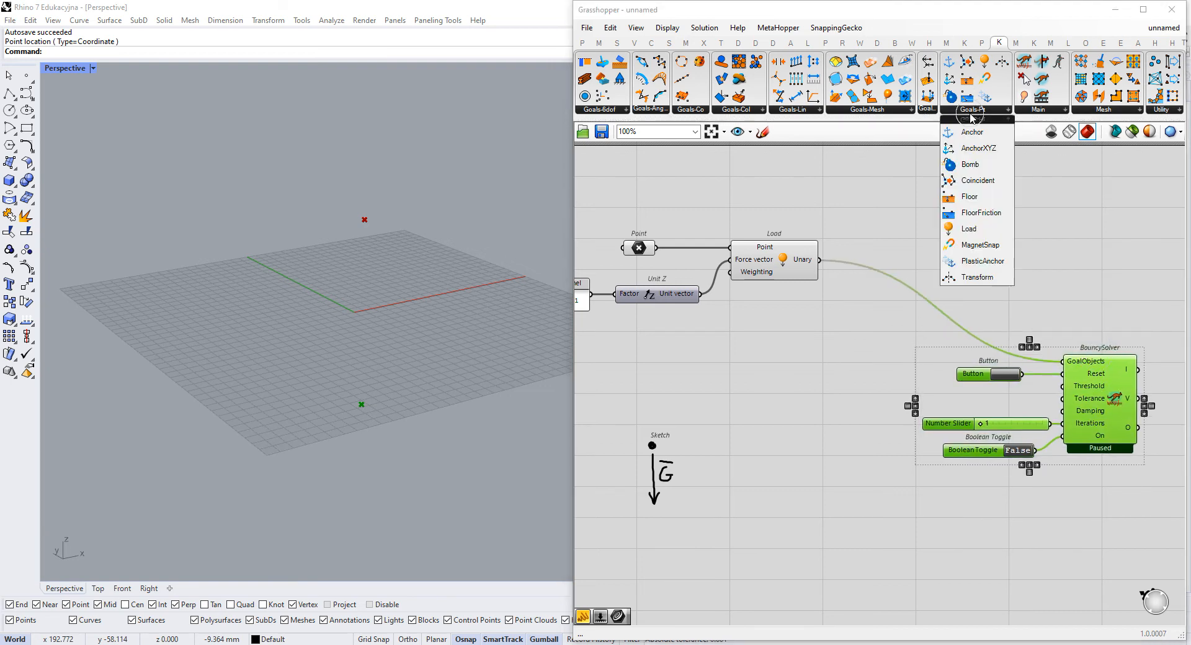
pyautogui.click(994, 200)
pyautogui.click(801, 361)
pyautogui.moveTo(801, 361); pyautogui.dragTo(765, 362)
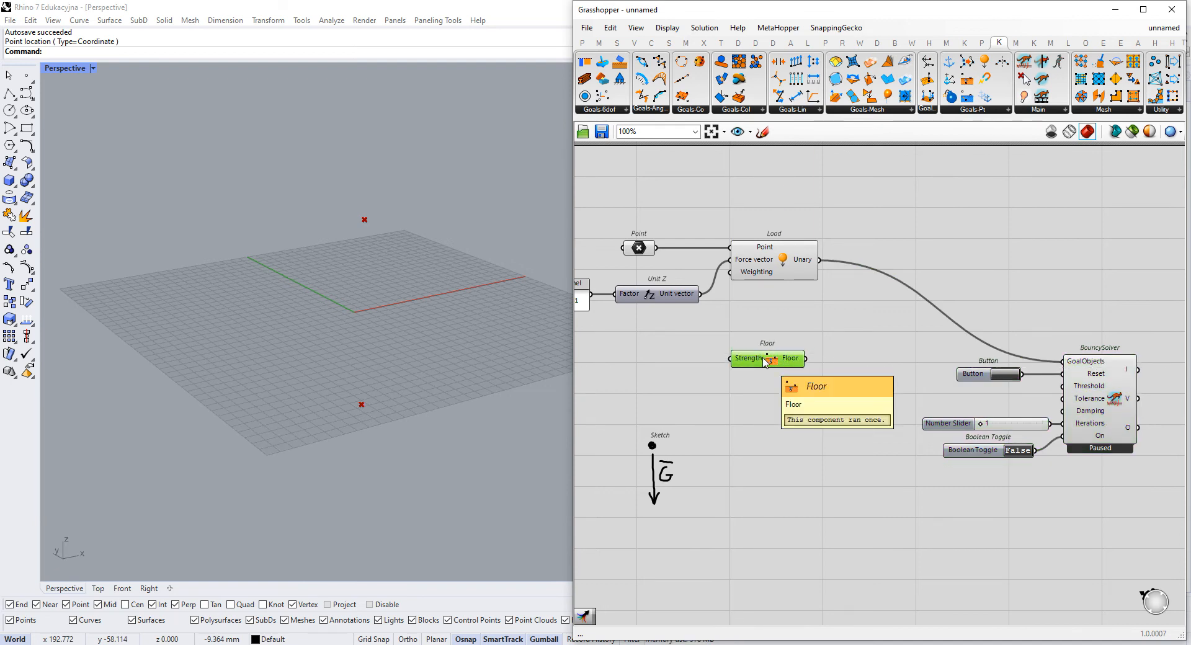
# - Place Floor closer beneath Load and shift the BouncySolver group slightly lower
pyautogui.moveTo(418, 394)
pyautogui.mouseDown(button='right')
pyautogui.moveTo(420, 360)
pyautogui.moveTo(419, 379)
pyautogui.mouseUp(button='right')
pyautogui.moveTo(341, 351); pyautogui.dragTo(331, 391, button='right')
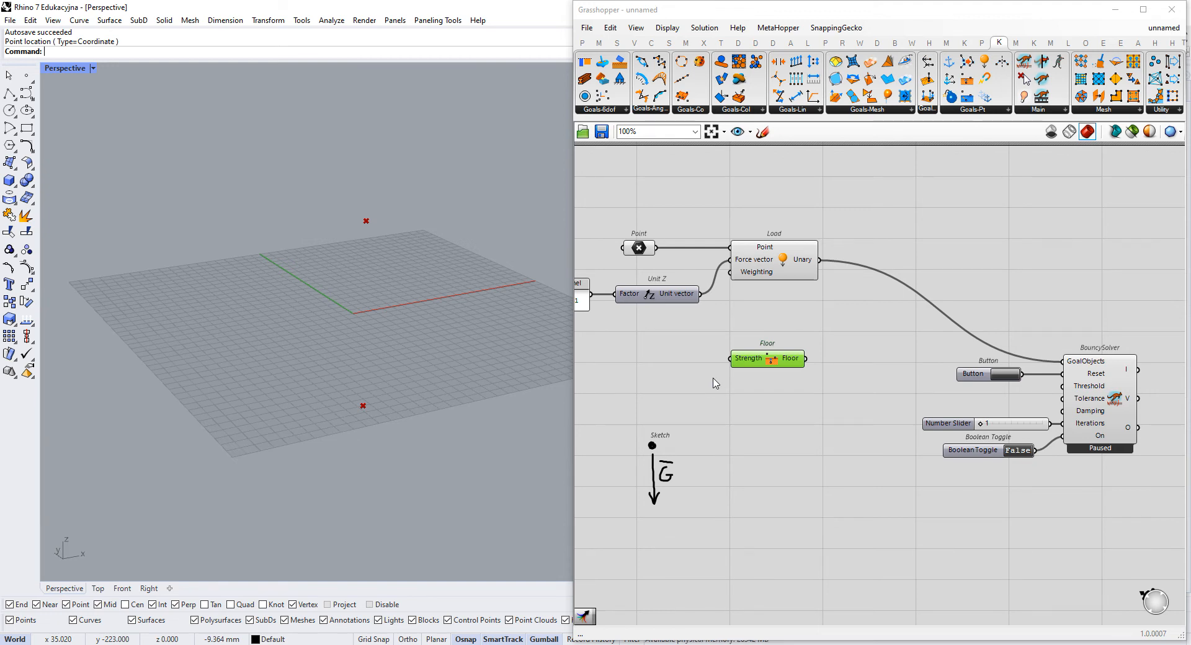
pyautogui.moveTo(781, 354); pyautogui.dragTo(780, 332)
pyautogui.moveTo(896, 334); pyautogui.dragTo(829, 306, button='right')
pyautogui.moveTo(714, 310); pyautogui.dragTo(725, 313)
pyautogui.moveTo(1040, 269); pyautogui.dragTo(909, 458)
pyautogui.moveTo(1039, 378); pyautogui.dragTo(1040, 389)
pyautogui.click(1019, 268)
pyautogui.scroll(1, 1011, 278)
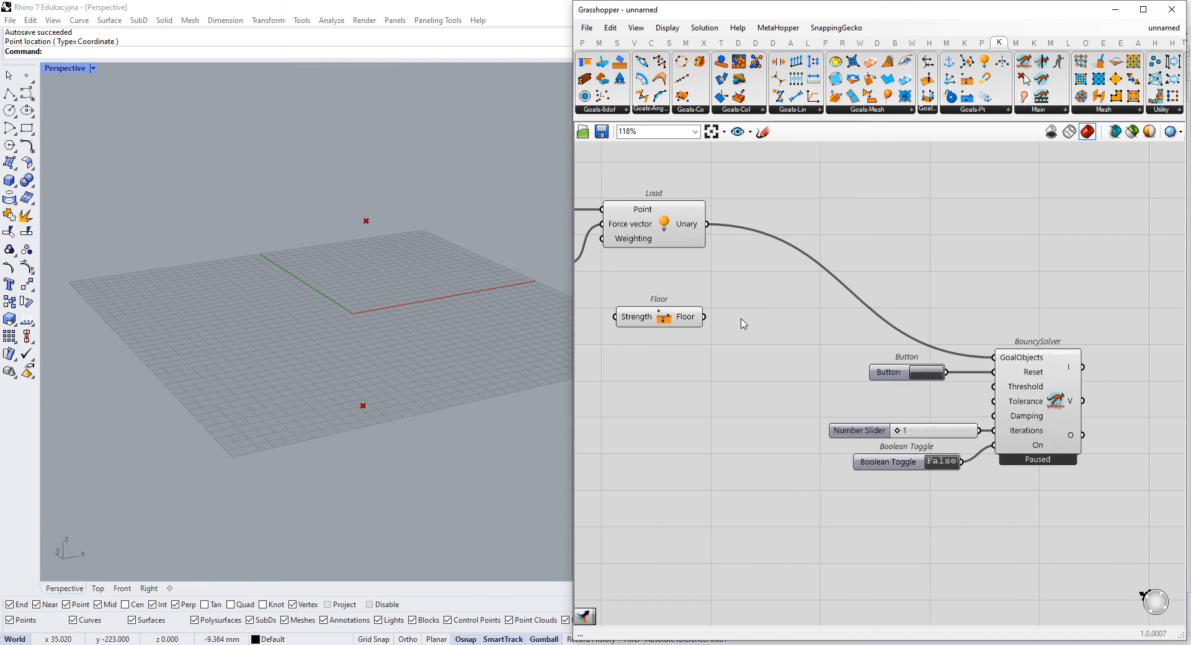
# - Try wiring the Floor output directly into the BouncySolver's GoalObjects input alongside Load, and undo the connection
pyautogui.moveTo(704, 317); pyautogui.dragTo(995, 358)
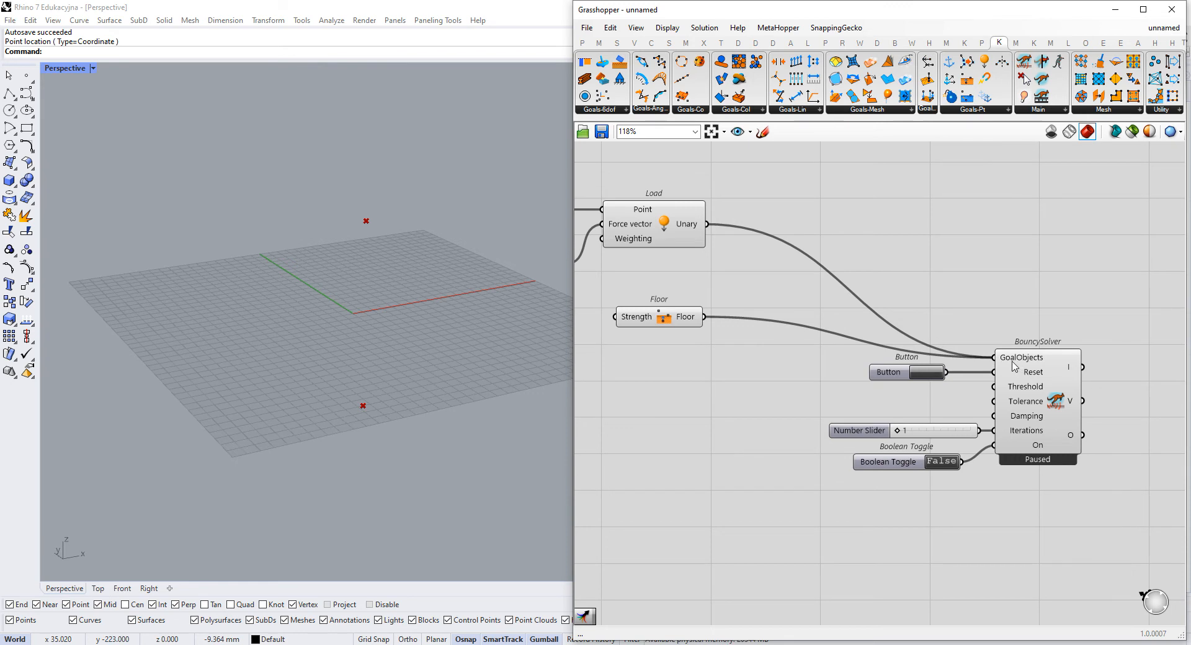
pyautogui.hotkey('ctrl', 'z')
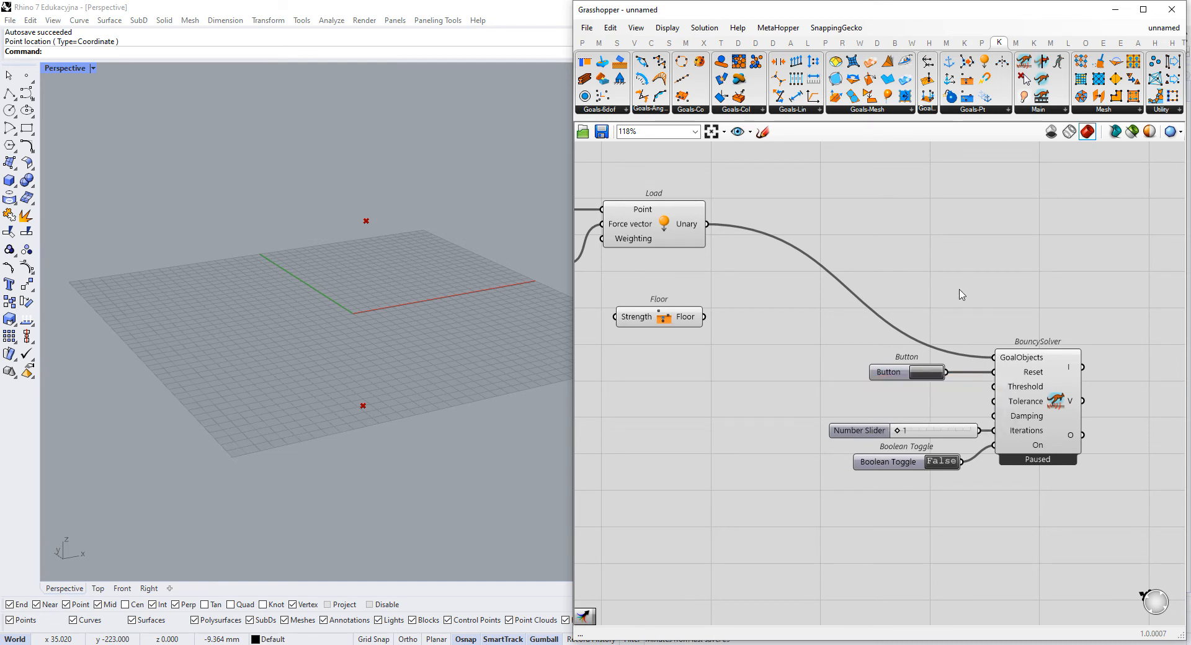
pyautogui.moveTo(705, 317); pyautogui.dragTo(993, 360)
# - Add a Merge component between the Load goal and the BouncySolver
pyautogui.doubleClick(938, 273)
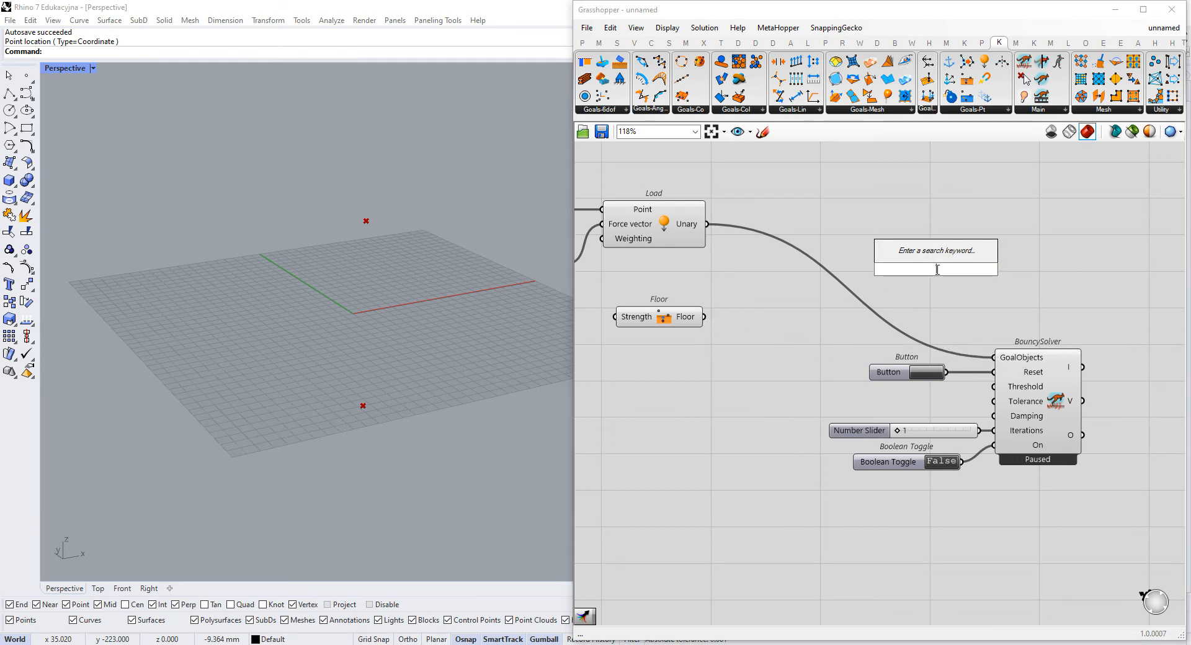
pyautogui.write('merge')
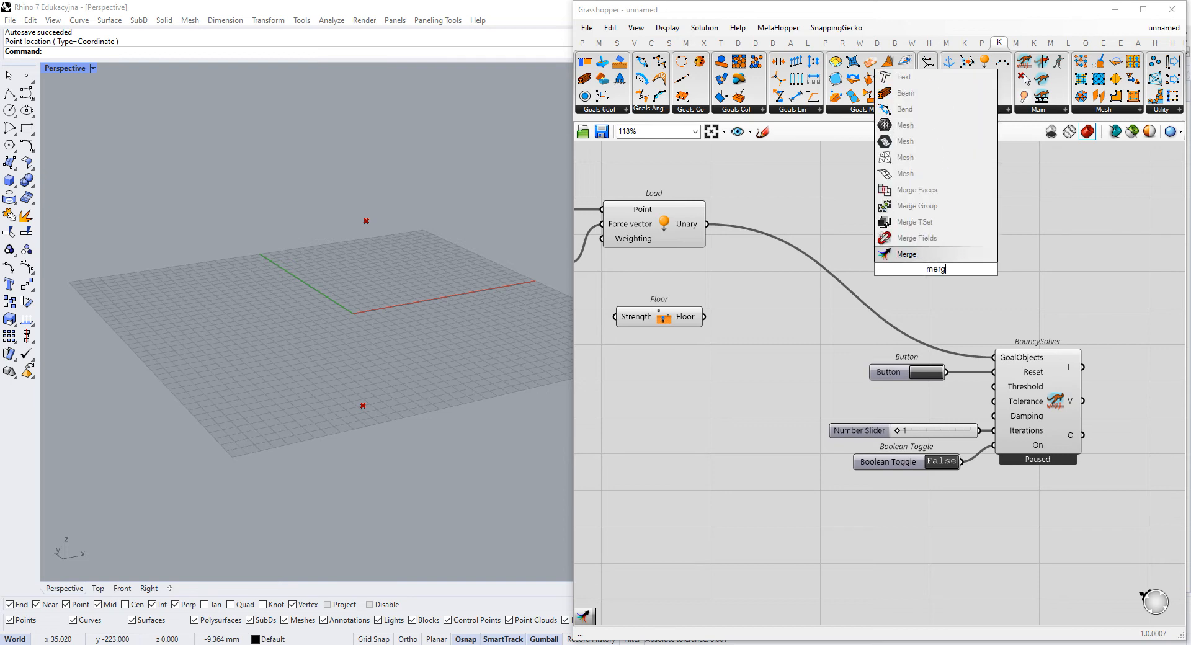
pyautogui.press('Return')
pyautogui.moveTo(938, 273); pyautogui.dragTo(885, 248)
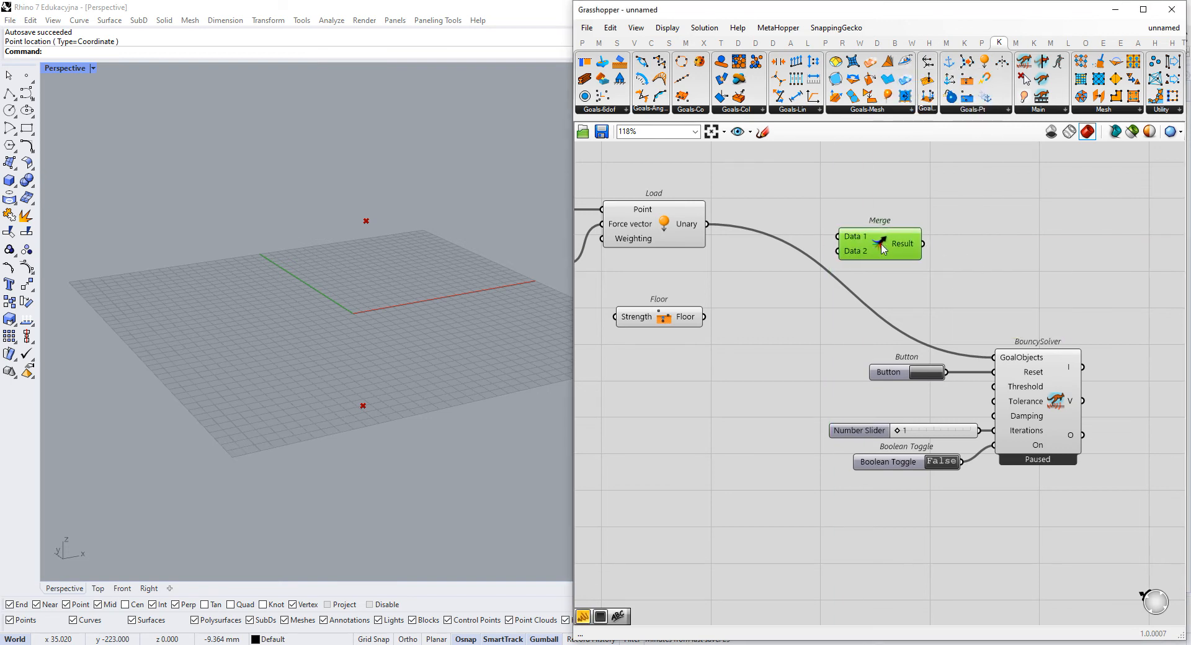
# - Wire Load into Merge's D1 and Floor into D2, connect Result to GoalObjects, and place Merge above the Button
pyautogui.moveTo(708, 224); pyautogui.dragTo(704, 317)
pyautogui.moveTo(893, 319); pyautogui.dragTo(927, 314)
pyautogui.click(969, 254)
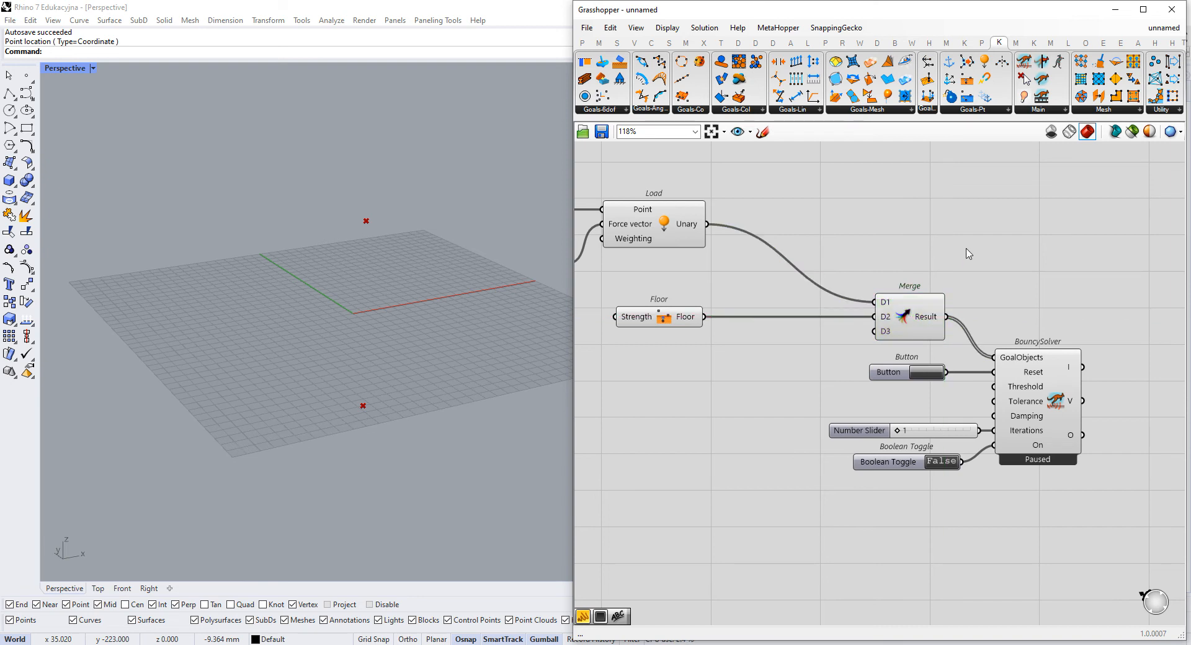
# - Examine the data and options of Merge's Result output and its connection to the BouncySolver's GoalObjects input
pyautogui.scroll(2, 955, 323)
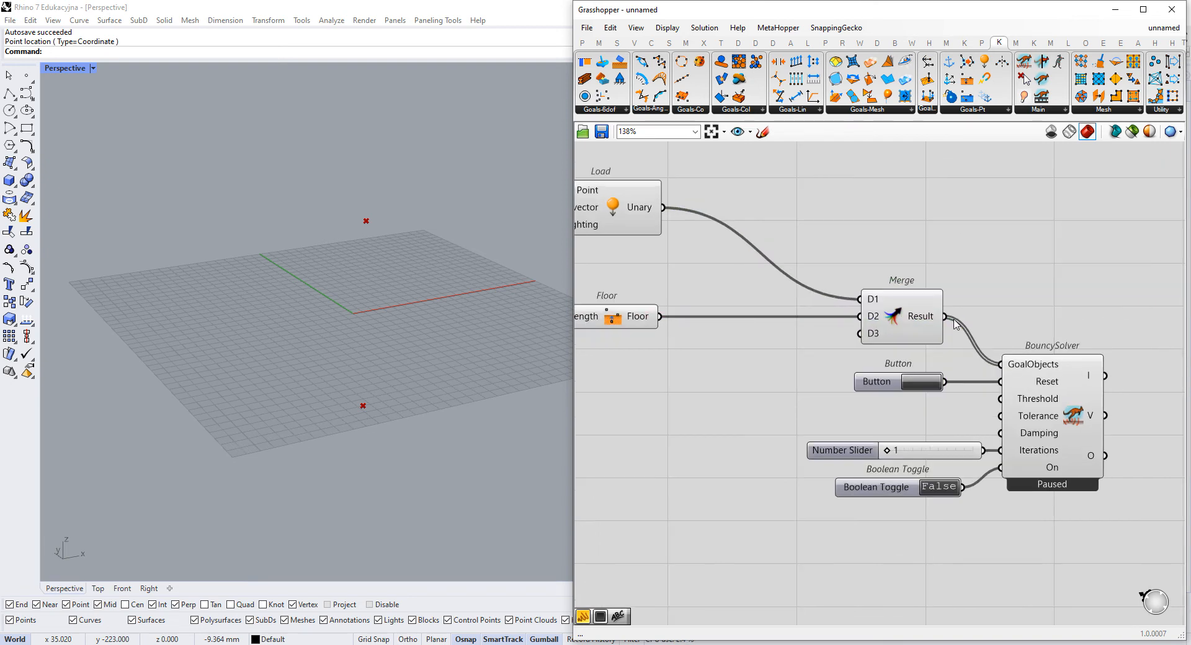
pyautogui.rightClick(920, 312)
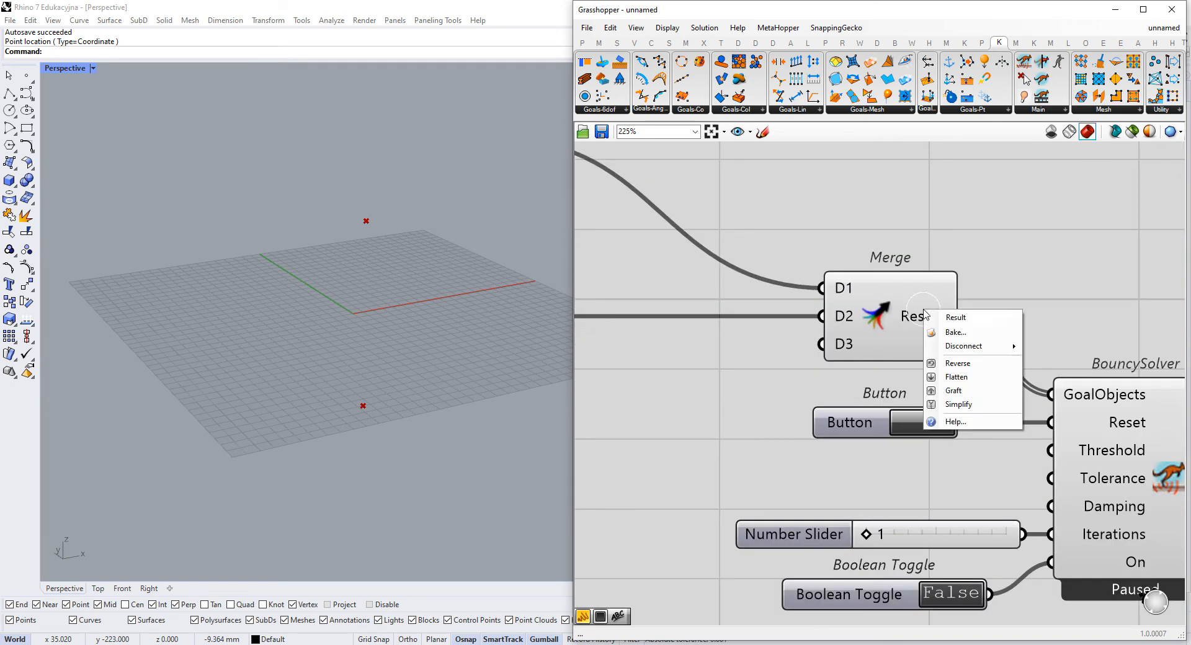
pyautogui.scroll(3, 920, 317)
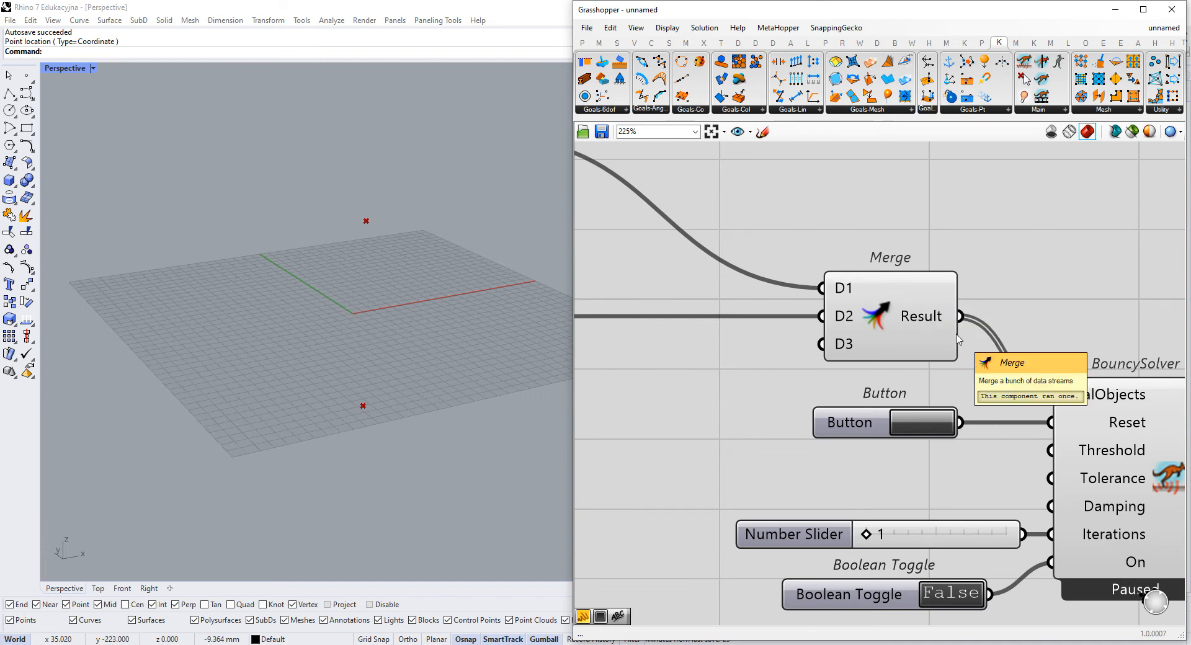
pyautogui.scroll(-3, 959, 339)
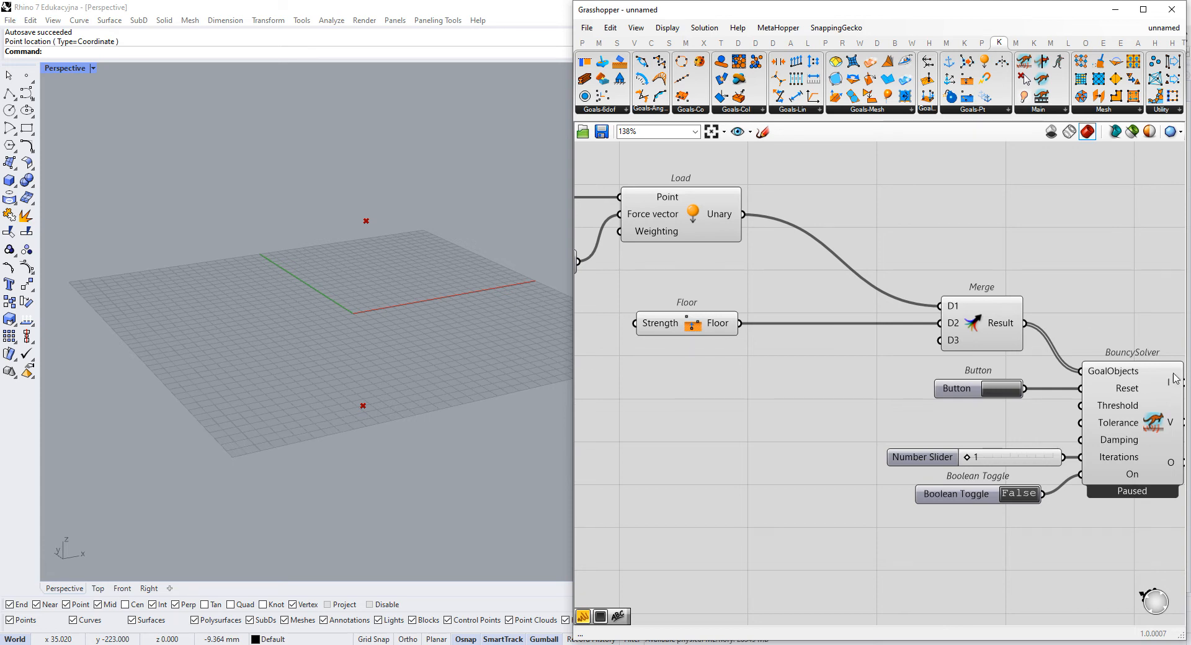
pyautogui.scroll(3, 1094, 376)
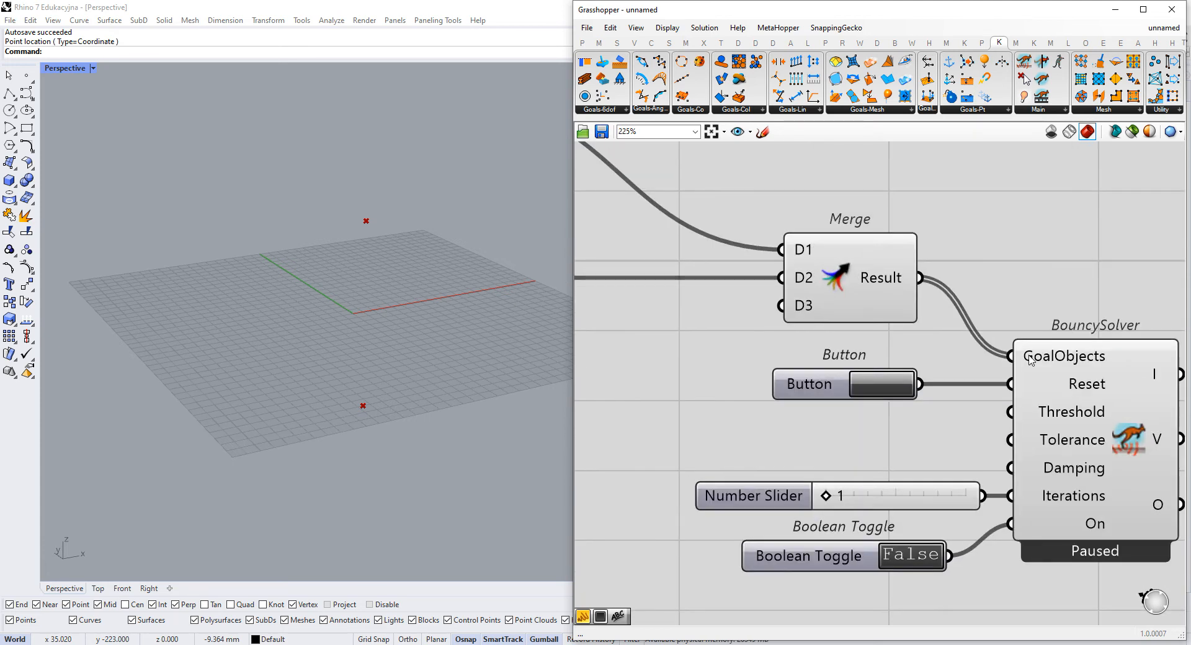
pyautogui.scroll(-2, 937, 317)
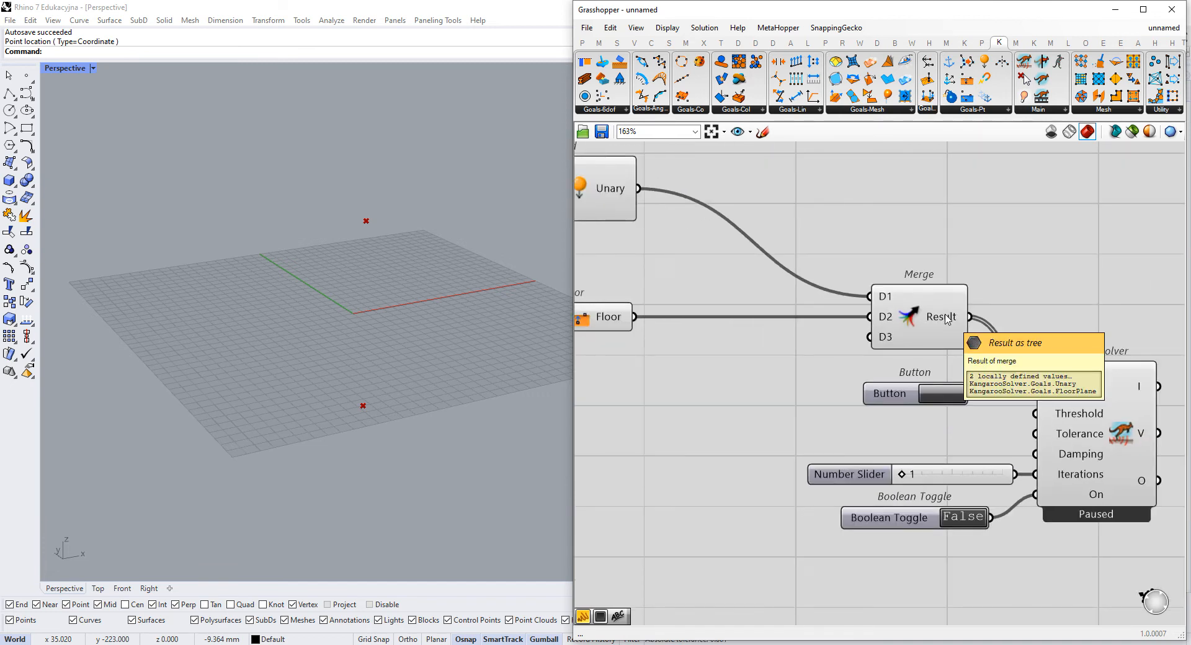
pyautogui.click(946, 320)
pyautogui.scroll(1, 968, 320)
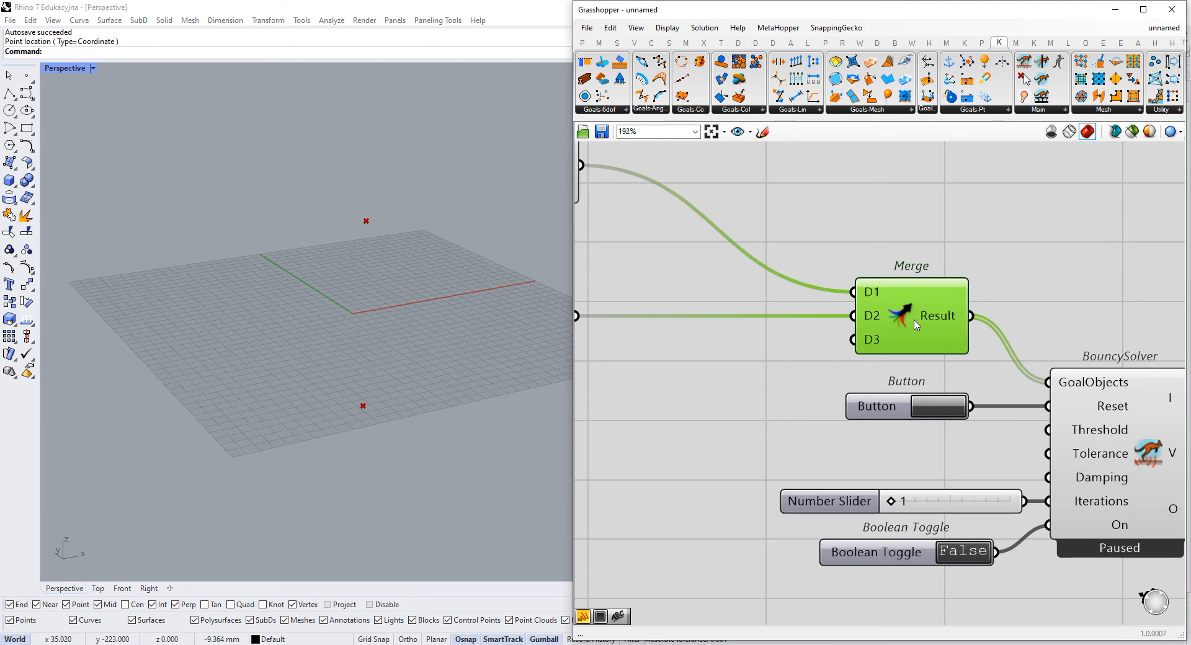
pyautogui.moveTo(961, 330)
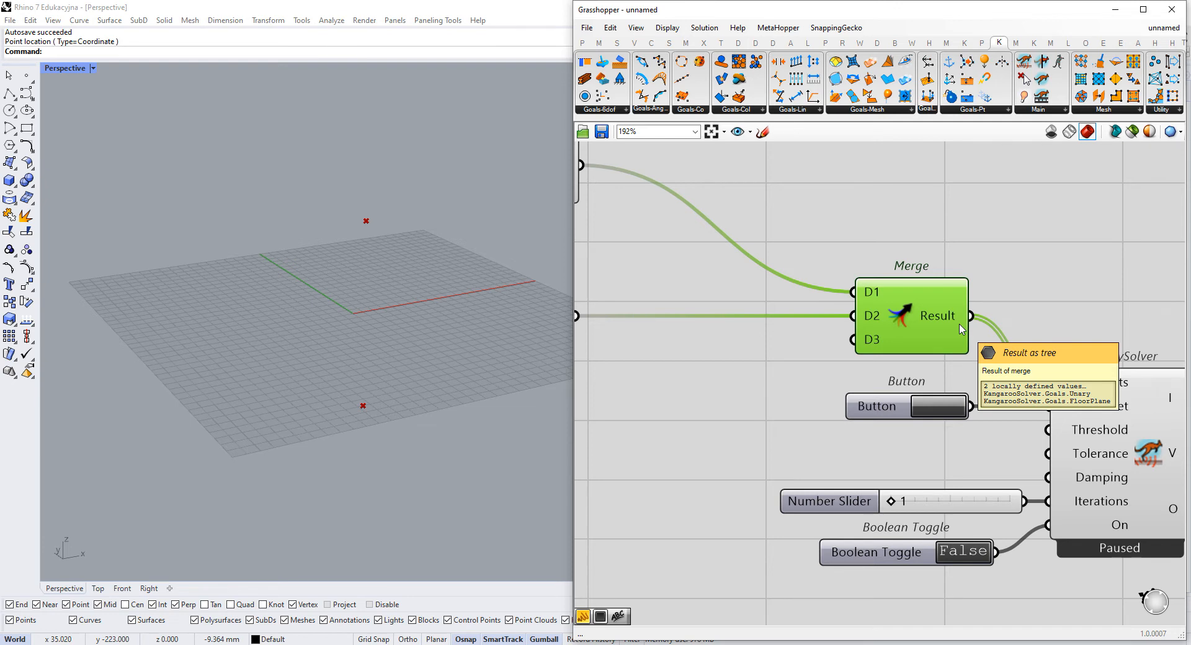
pyautogui.scroll(-1, 953, 282)
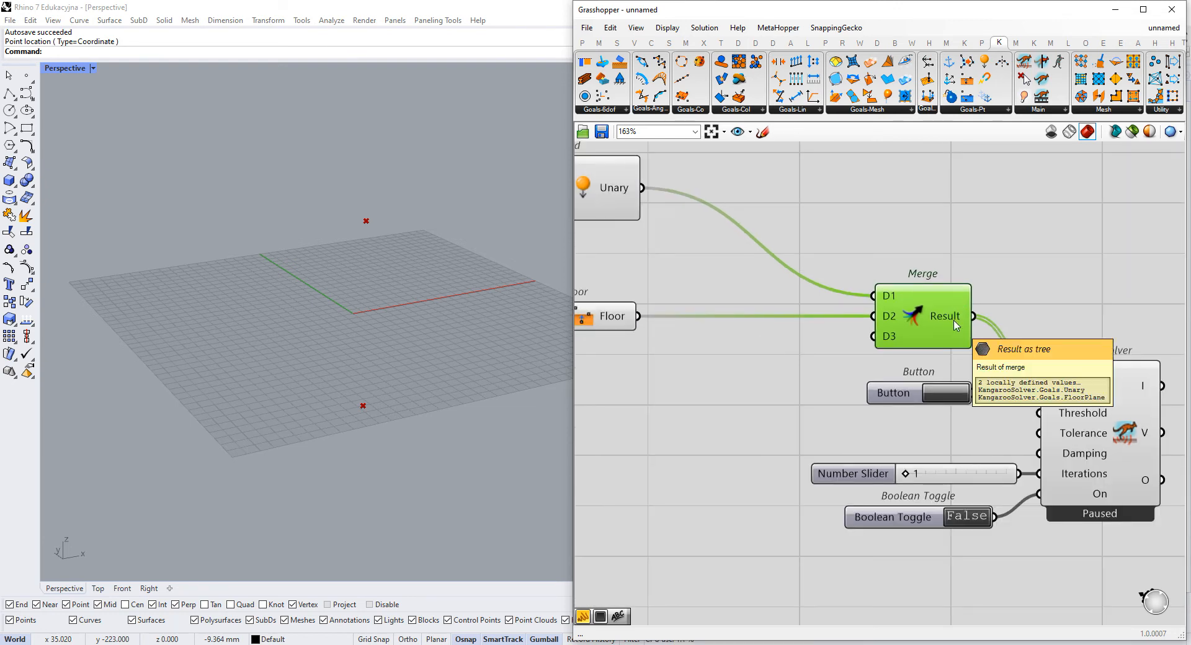
pyautogui.moveTo(959, 321)
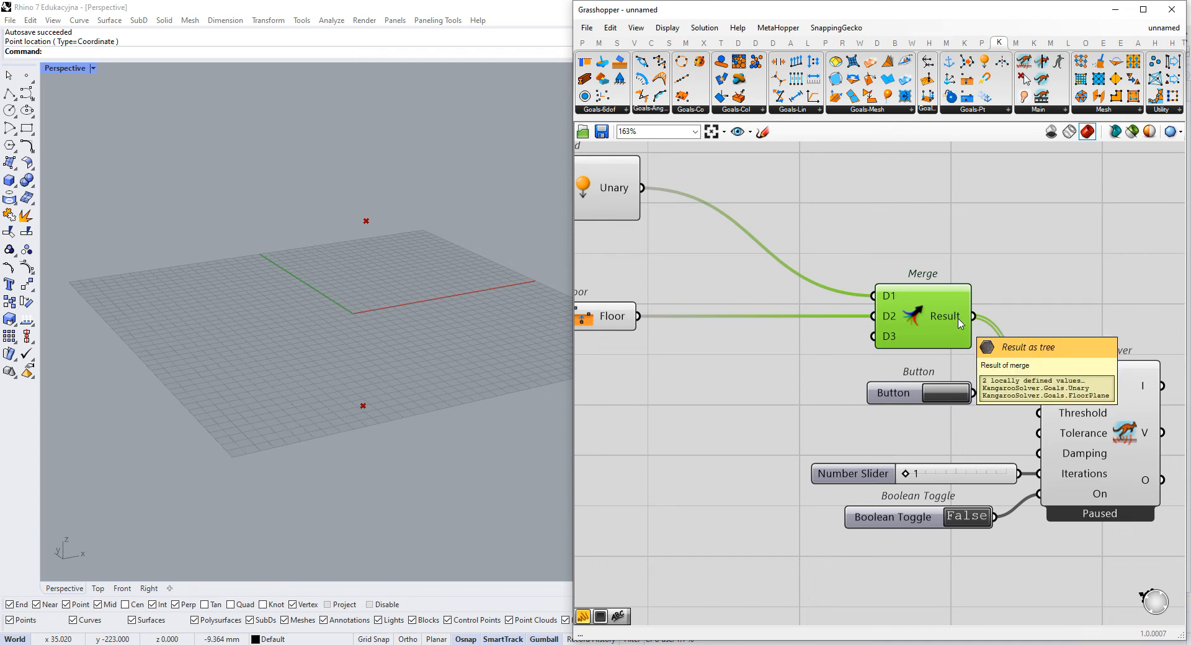
pyautogui.rightClick(951, 318)
pyautogui.click(999, 309)
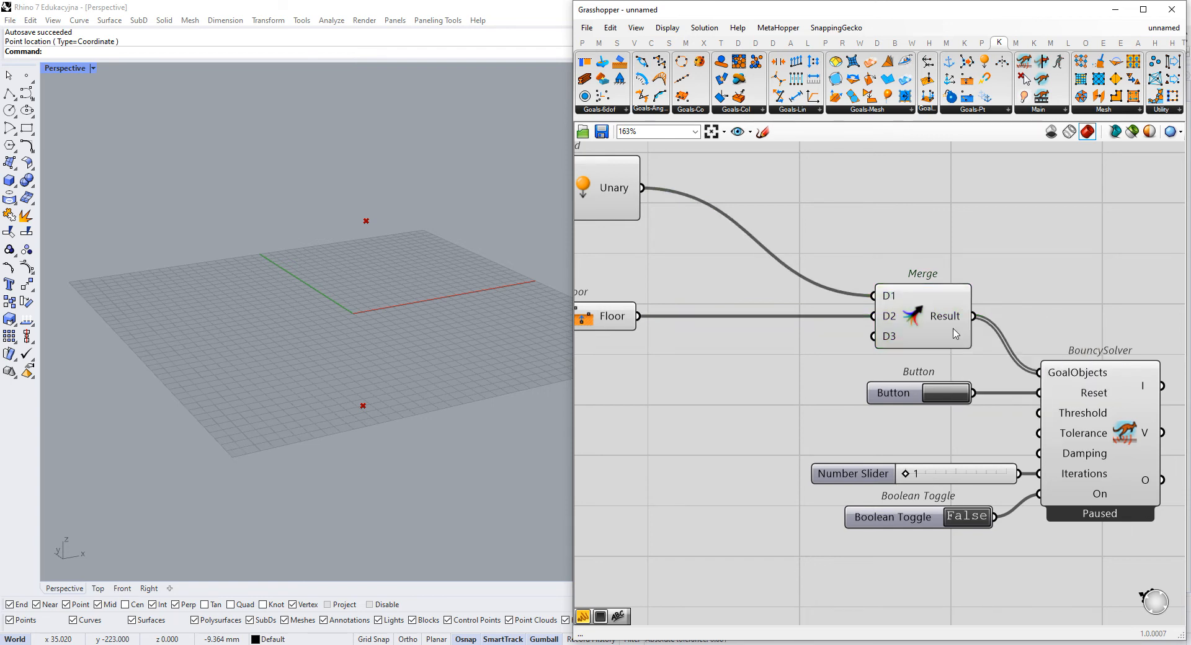
# - Try flattening Merge's Result output, and turn Flatten off again
pyautogui.moveTo(1064, 404)
pyautogui.rightClick(943, 325)
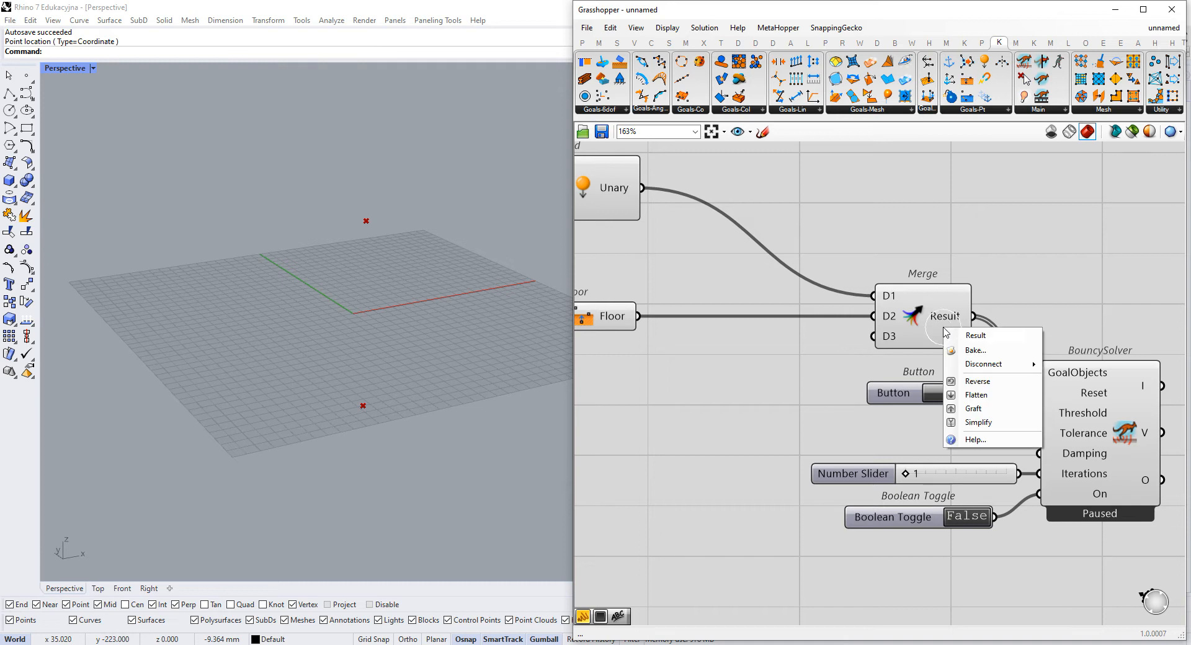
pyautogui.click(986, 400)
pyautogui.moveTo(949, 329); pyautogui.dragTo(941, 329)
pyautogui.moveTo(960, 313)
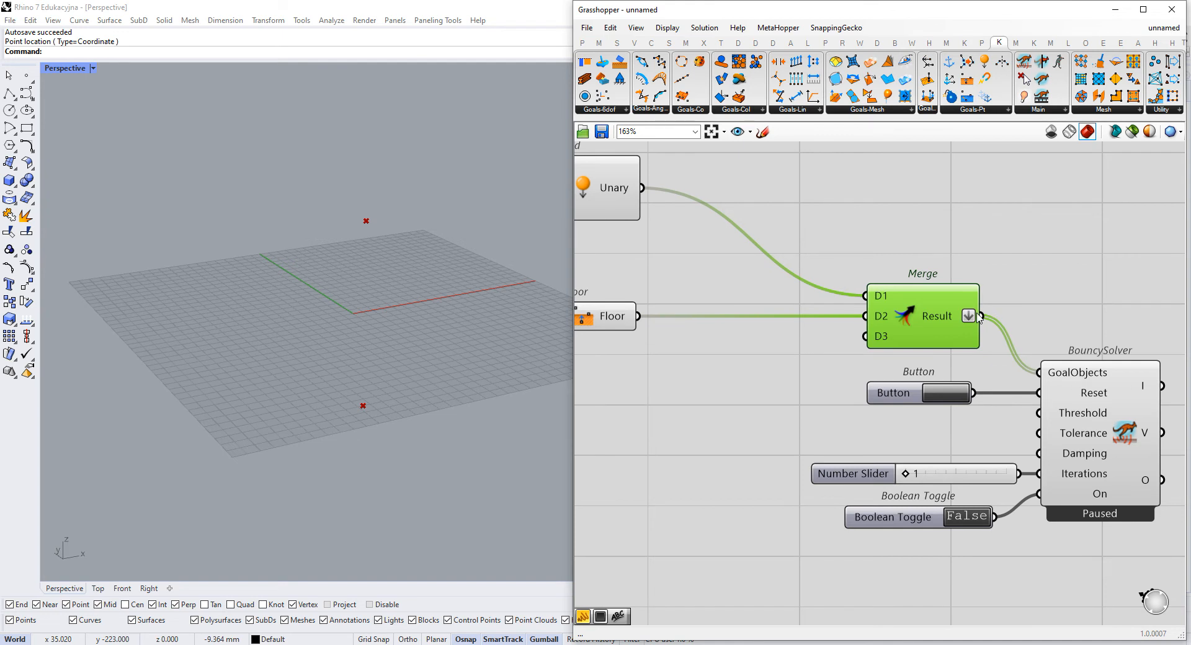
pyautogui.rightClick(978, 317)
pyautogui.click(992, 382)
pyautogui.moveTo(944, 322); pyautogui.dragTo(951, 323)
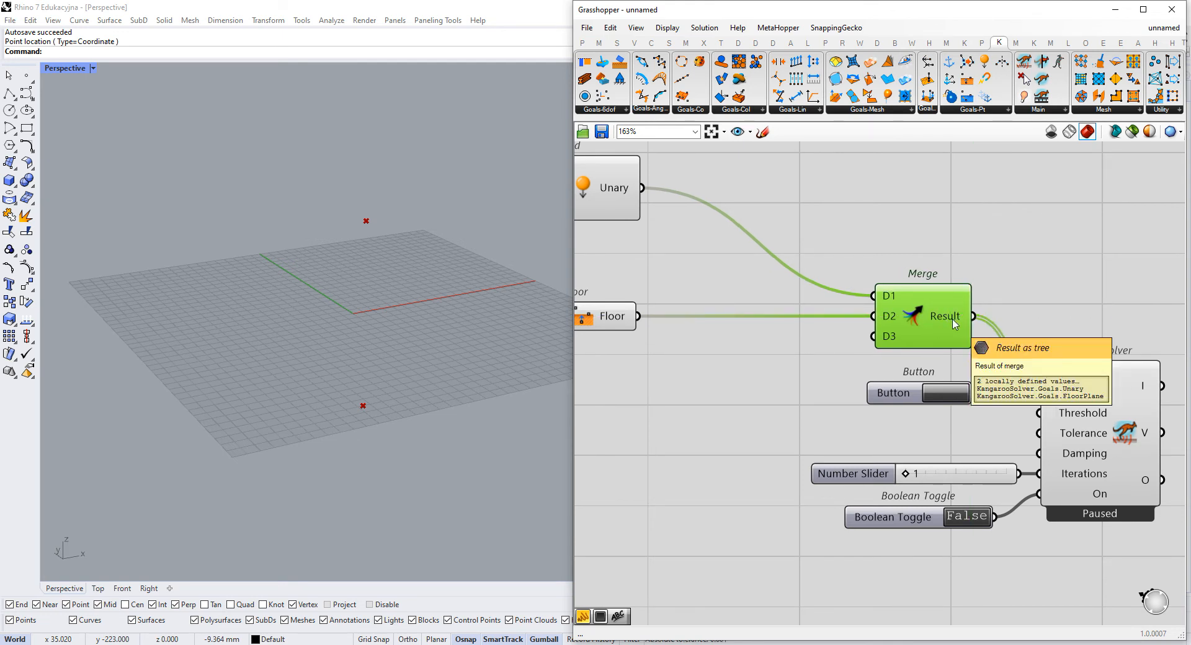
pyautogui.moveTo(1089, 367)
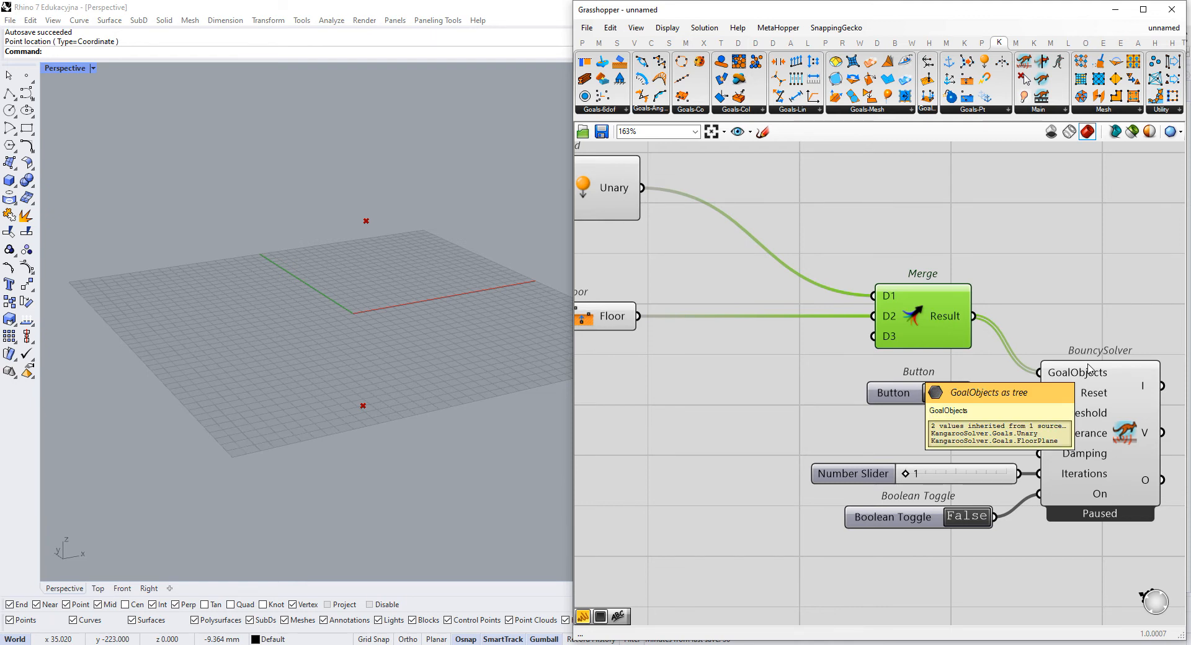
# - Switch the Boolean Toggle to True and reset the simulation to run it with the Floor goal included
pyautogui.scroll(-4, 1001, 357)
pyautogui.moveTo(788, 353); pyautogui.dragTo(946, 338, button='right')
pyautogui.moveTo(885, 305)
pyautogui.mouseDown()
pyautogui.moveTo(897, 306)
pyautogui.moveTo(884, 306)
pyautogui.mouseUp()
pyautogui.moveTo(962, 350); pyautogui.dragTo(866, 346, button='right')
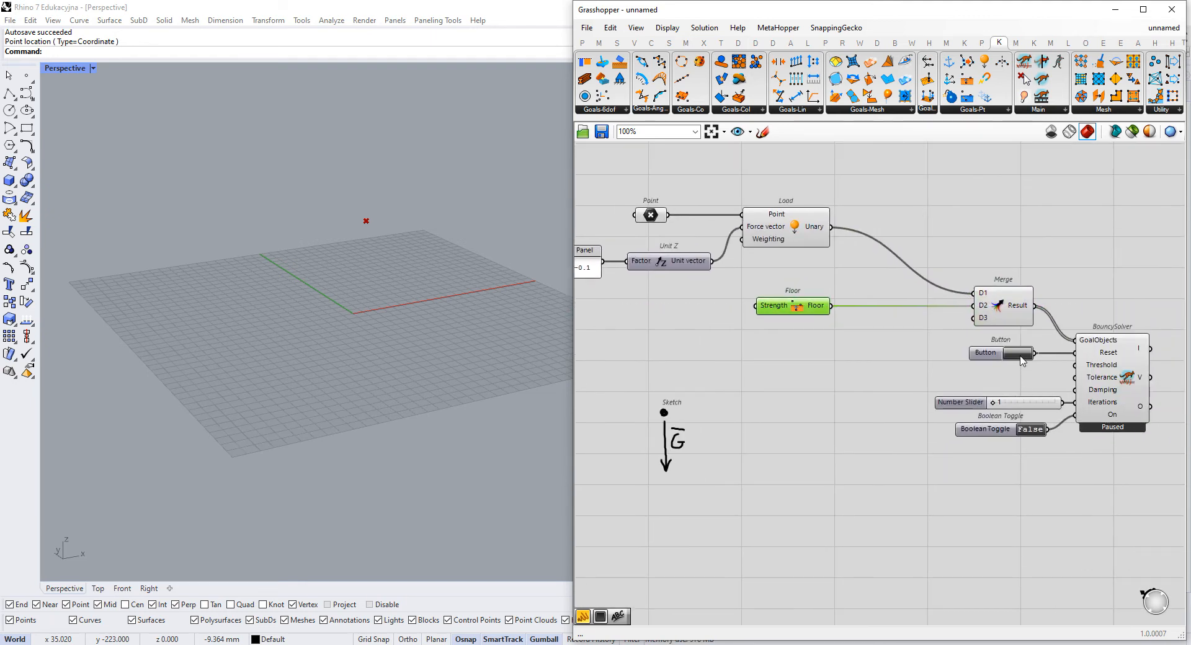
pyautogui.doubleClick(1030, 429)
pyautogui.moveTo(363, 299)
pyautogui.mouseDown(button='right')
pyautogui.moveTo(372, 333)
pyautogui.moveTo(367, 309)
pyautogui.moveTo(367, 319)
pyautogui.mouseUp(button='right')
pyautogui.moveTo(479, 329); pyautogui.dragTo(346, 451, button='right')
pyautogui.click(1013, 362)
# - Add a Sphere component beside the BouncySolver and connect the solver's V output to its Base input
pyautogui.scroll(3, 896, 402)
pyautogui.doubleClick(953, 356)
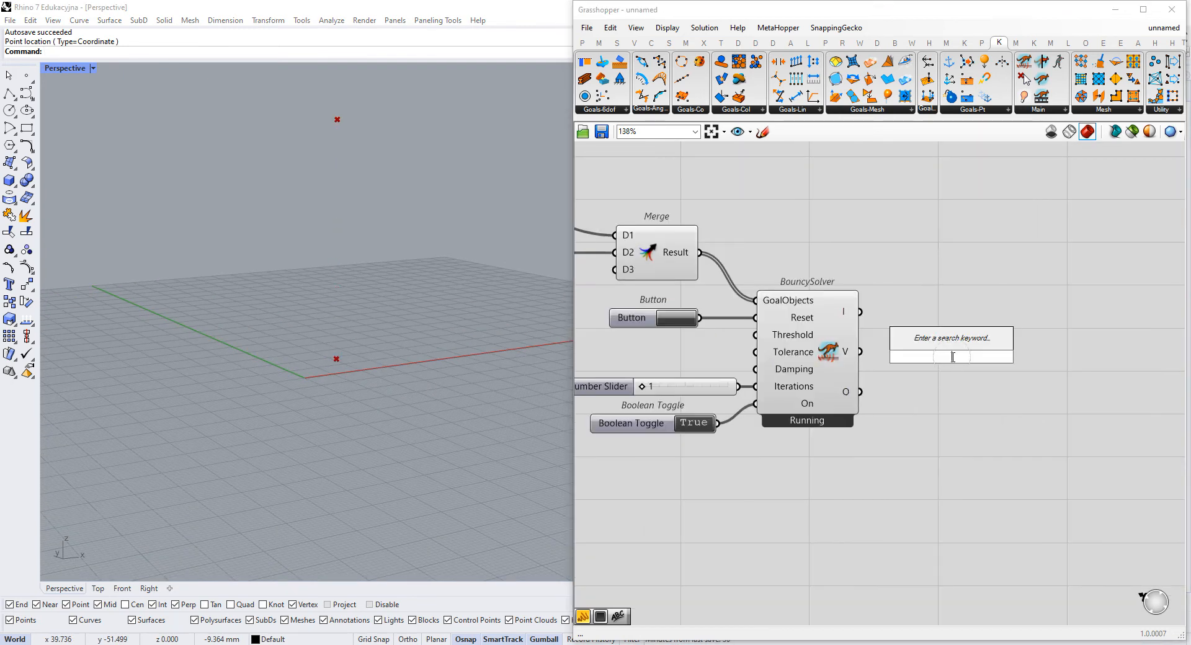
pyautogui.write('spher')
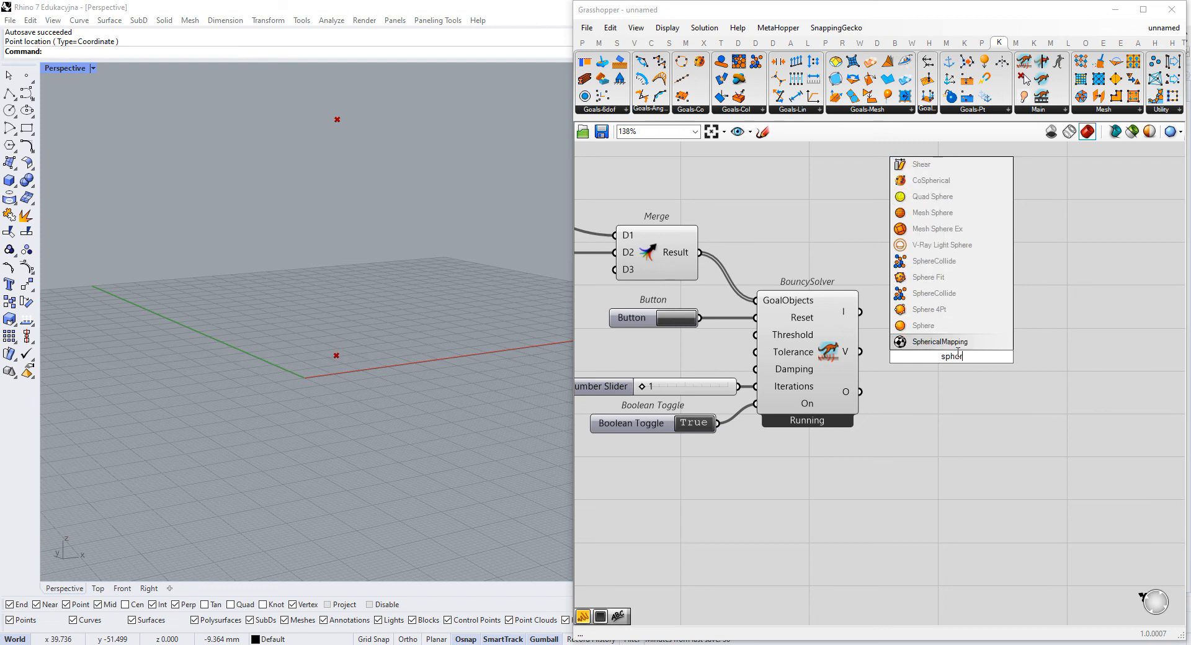
pyautogui.click(927, 325)
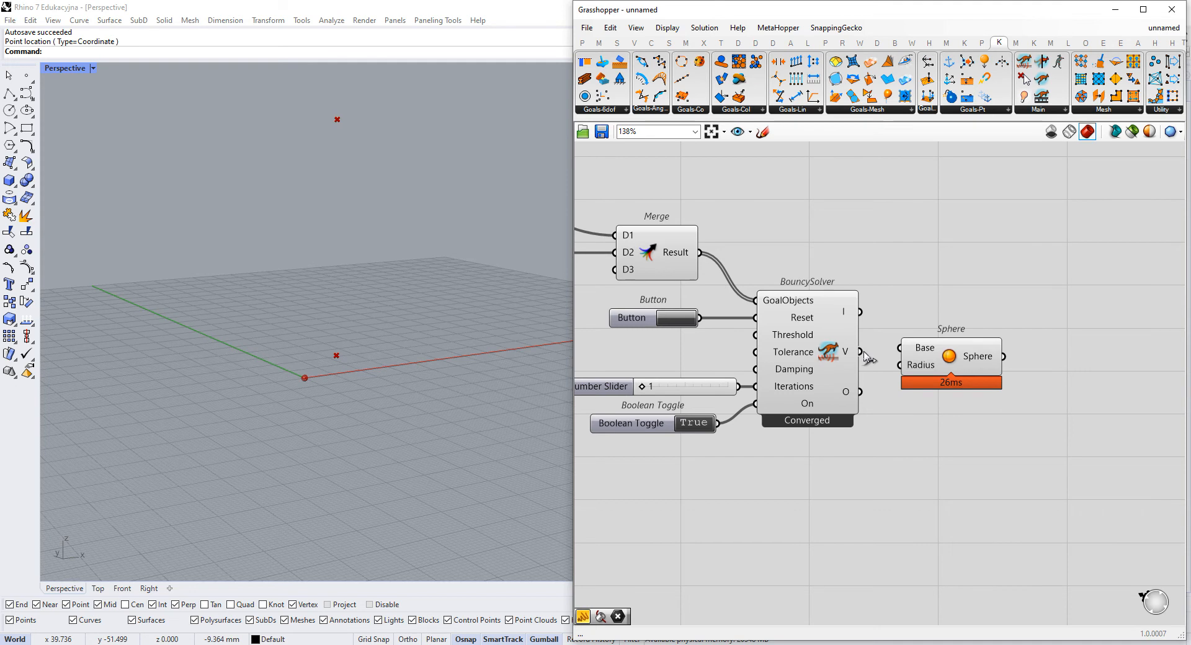
pyautogui.moveTo(865, 351); pyautogui.dragTo(900, 348)
# - Reset the BouncySolver simulation to watch the sphere follow the falling point
pyautogui.scroll(-2, 881, 341)
pyautogui.moveTo(833, 248); pyautogui.dragTo(986, 263, button='right')
pyautogui.scroll(-1, 745, 264)
pyautogui.moveTo(745, 264); pyautogui.dragTo(934, 276, button='right')
pyautogui.moveTo(962, 314); pyautogui.dragTo(863, 309, button='right')
pyautogui.click(944, 329)
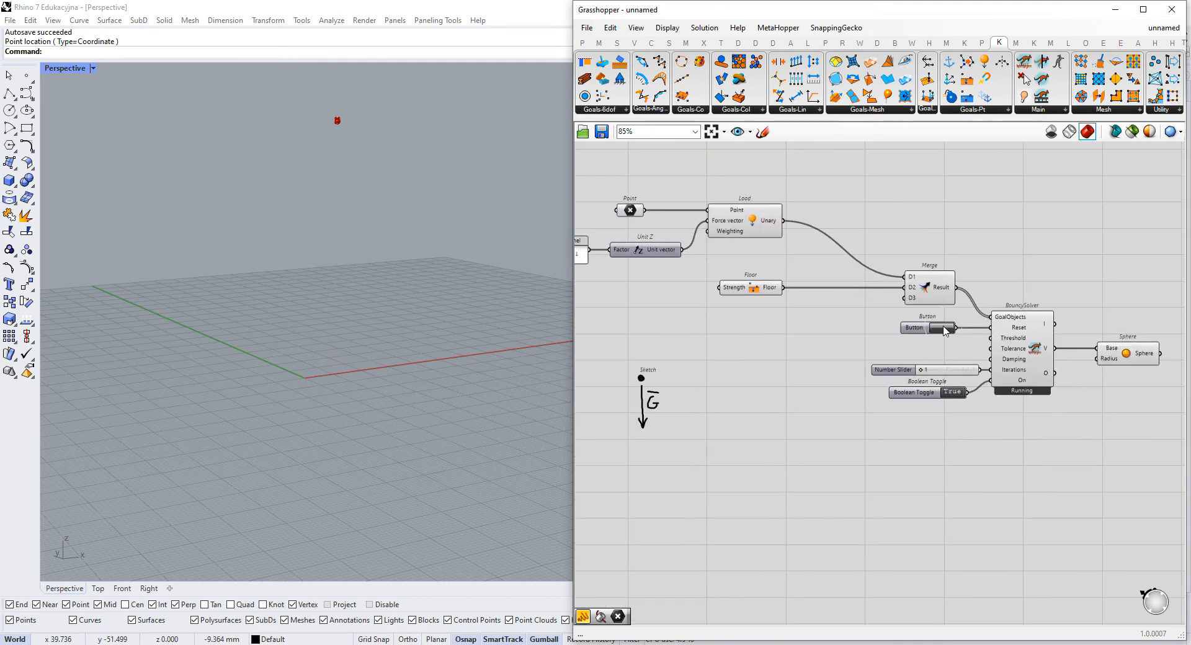
# - Set the BouncySolver's Iterations slider to 2 and reset the simulation
pyautogui.moveTo(613, 288); pyautogui.dragTo(641, 282, button='right')
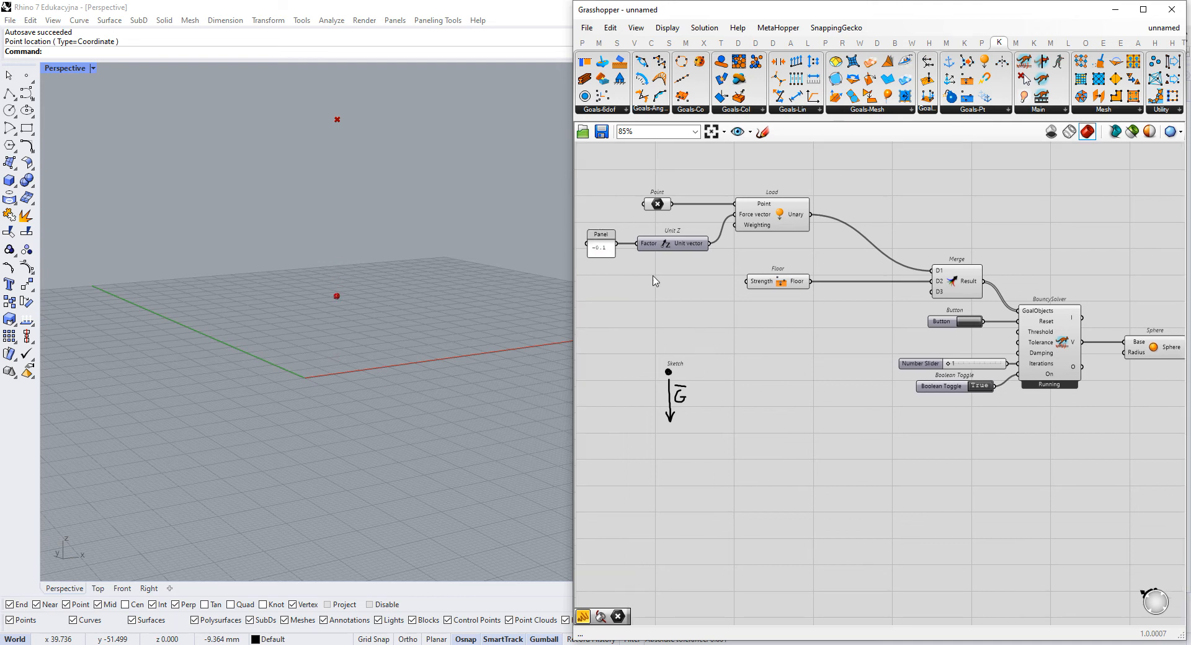
pyautogui.moveTo(949, 363); pyautogui.dragTo(954, 364)
pyautogui.click(973, 323)
# - Set the Unit Z factor Panel to -1 and the Iterations slider to 1, resetting the simulation after each change
pyautogui.doubleClick(606, 248)
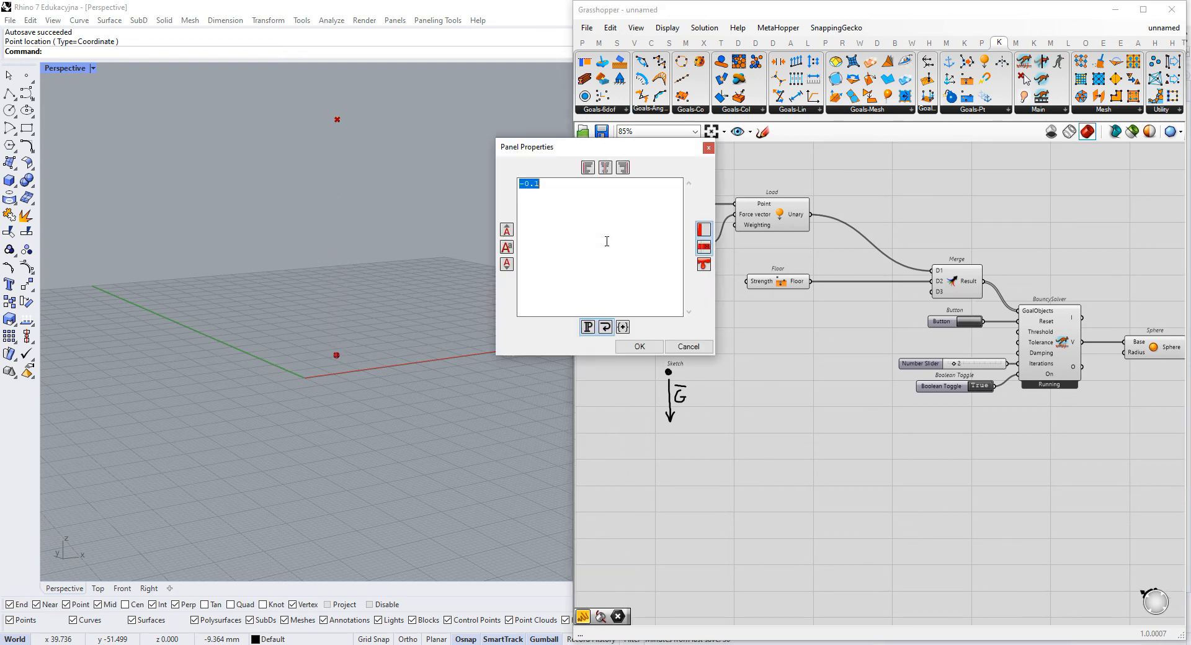
pyautogui.write('-1')
pyautogui.click(640, 347)
pyautogui.click(971, 322)
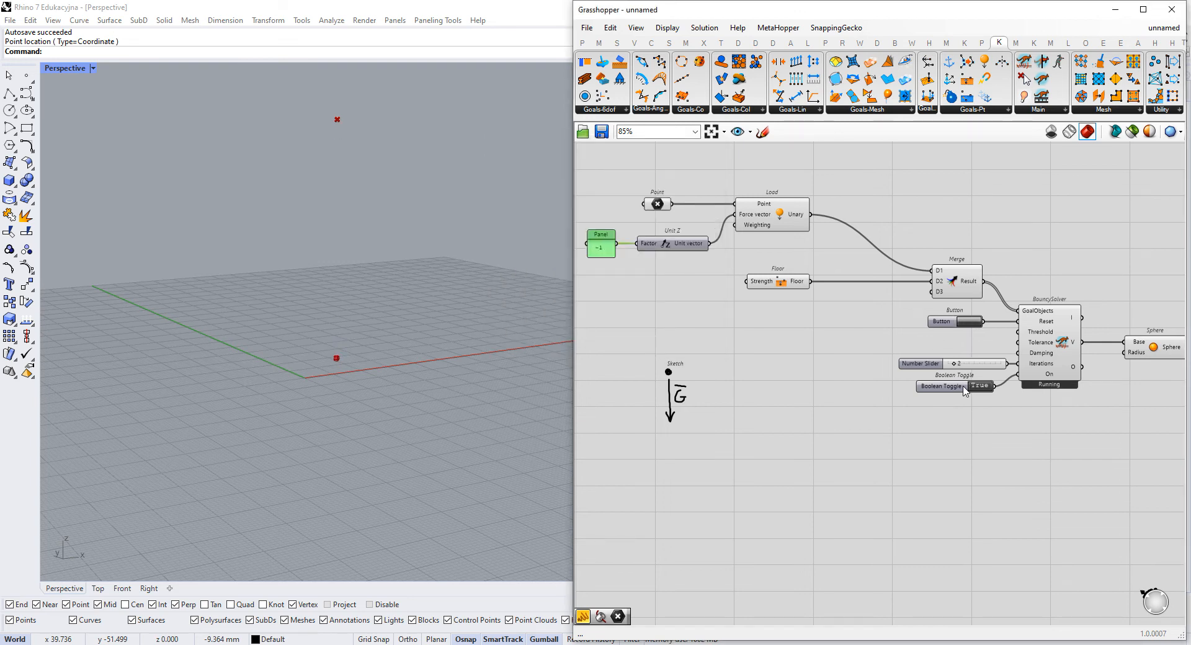
pyautogui.moveTo(955, 365); pyautogui.dragTo(940, 366)
pyautogui.click(974, 320)
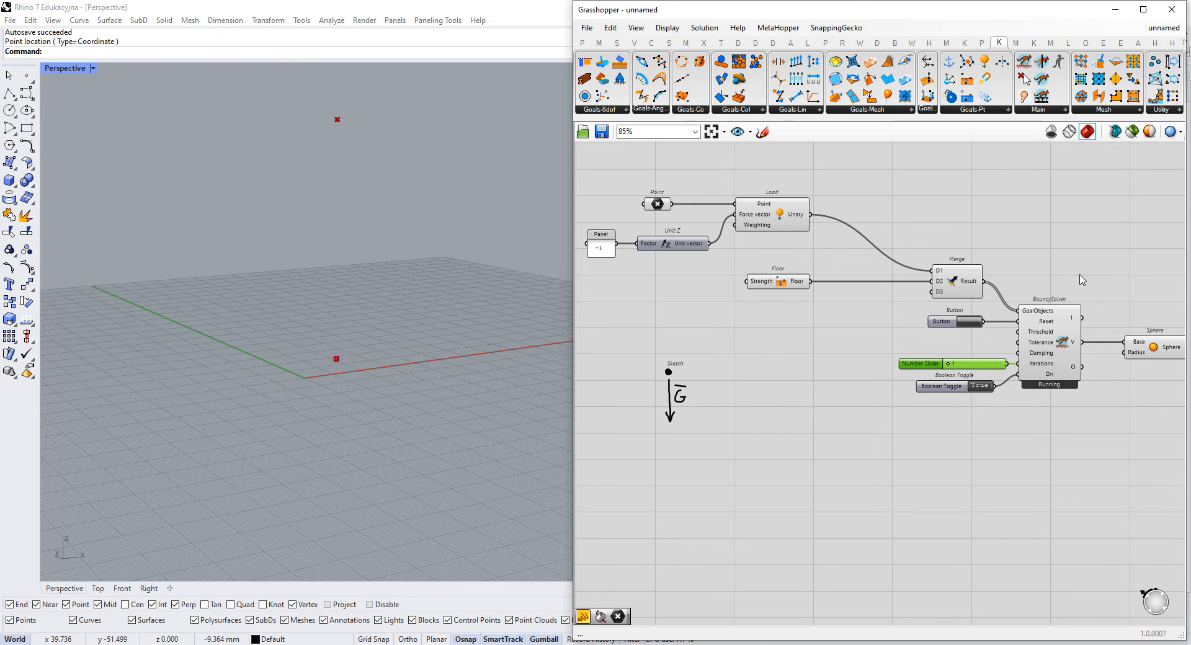
# - Add a Solver component above the BouncySolver and connect Merge's Result to its GoalObjects input
pyautogui.moveTo(1073, 224); pyautogui.dragTo(966, 250, button='right')
pyautogui.doubleClick(966, 245)
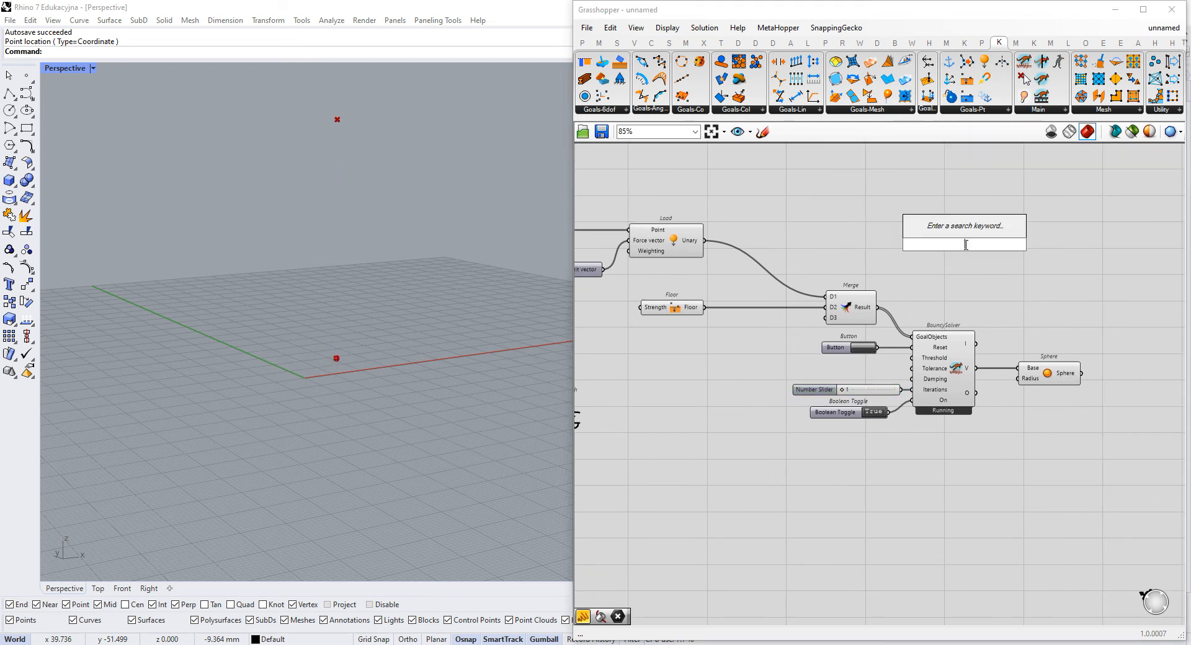
pyautogui.write('solver')
pyautogui.press('Return')
pyautogui.scroll(3, 970, 244)
pyautogui.moveTo(937, 302); pyautogui.dragTo(884, 308, button='right')
pyautogui.moveTo(924, 263); pyautogui.dragTo(906, 284)
pyautogui.moveTo(768, 352); pyautogui.dragTo(867, 283)
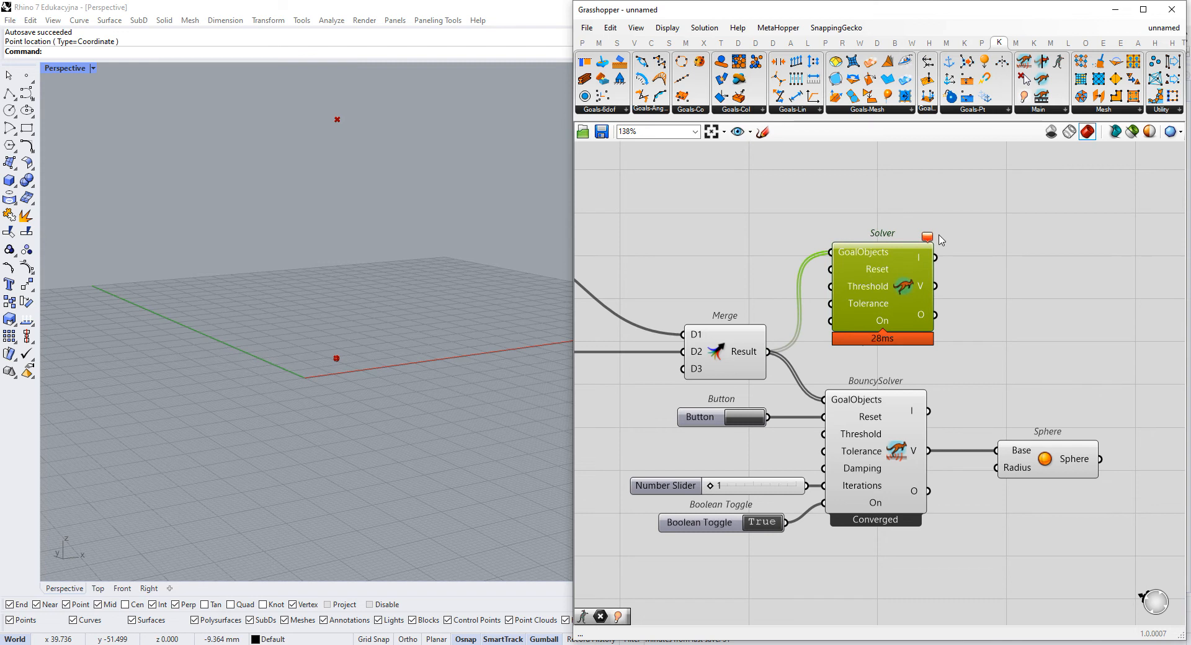
pyautogui.click(800, 242)
pyautogui.moveTo(799, 245); pyautogui.dragTo(852, 250, button='right')
pyautogui.moveTo(962, 301)
pyautogui.mouseDown()
pyautogui.moveTo(949, 274)
pyautogui.moveTo(954, 289)
pyautogui.mouseUp()
# - Copy the Button and Boolean Toggle for the Solver and wire the copies into its Reset and On inputs
pyautogui.click(936, 450)
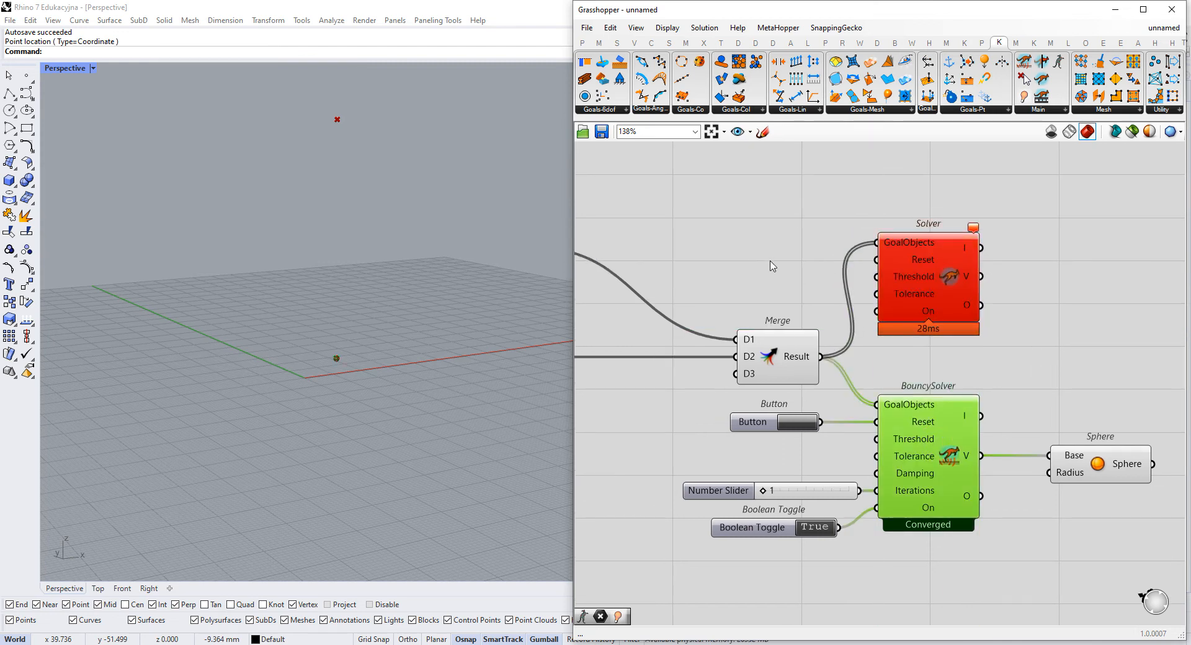
pyautogui.click(763, 422)
pyautogui.keyDown('shift'); pyautogui.click(754, 528); pyautogui.keyUp('shift')
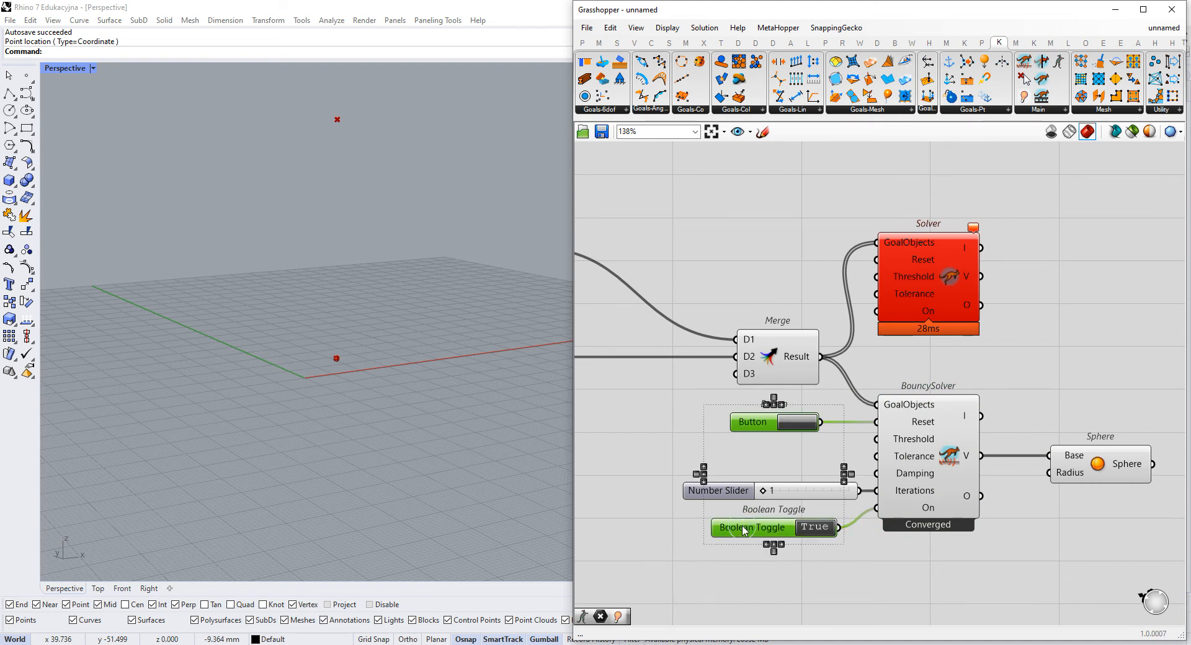
pyautogui.moveTo(758, 533); pyautogui.dragTo(753, 281)
pyautogui.moveTo(869, 266); pyautogui.dragTo(873, 355, button='right')
pyautogui.moveTo(948, 355); pyautogui.dragTo(956, 287)
pyautogui.scroll(1, 978, 280)
pyautogui.moveTo(881, 341); pyautogui.dragTo(812, 387)
pyautogui.moveTo(873, 283); pyautogui.dragTo(793, 281)
pyautogui.moveTo(749, 392); pyautogui.dragTo(754, 364)
pyautogui.moveTo(874, 458); pyautogui.dragTo(826, 372, button='right')
# - Turn off the preview of the BouncySolver component
pyautogui.click(918, 459)
pyautogui.middleClick(917, 459)
pyautogui.click(959, 422)
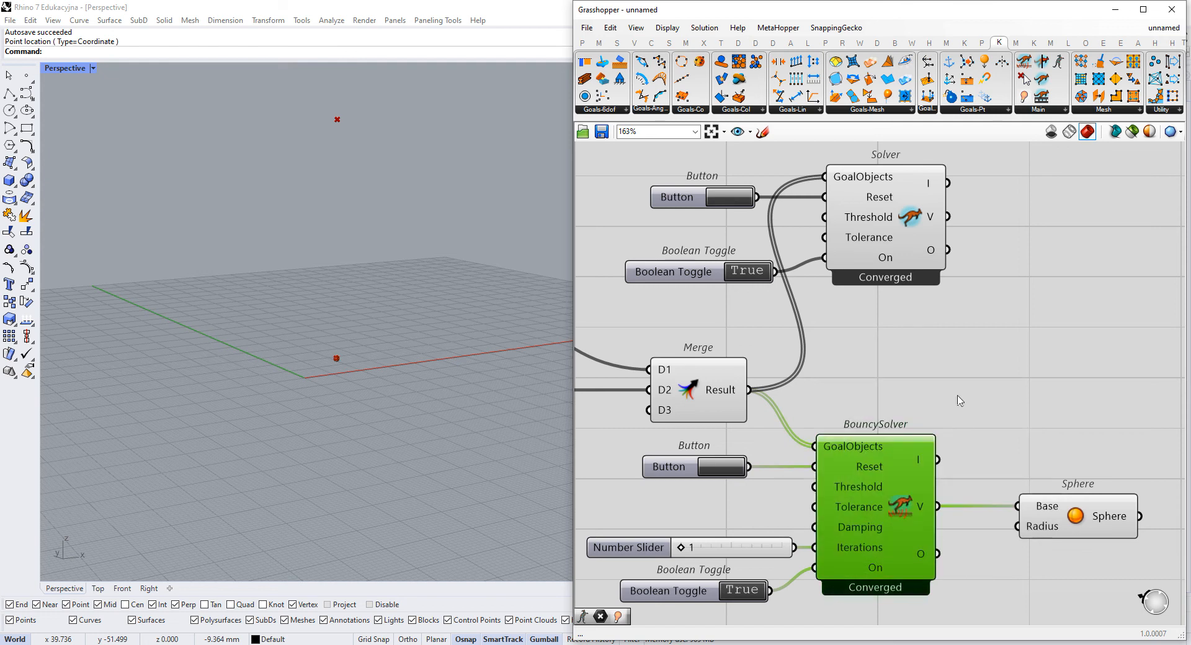
# - Line up the copied Boolean Toggle with the Solver's On input, reset the Solver, and switch it off and on
pyautogui.click(876, 227)
pyautogui.click(739, 205)
pyautogui.click(739, 204)
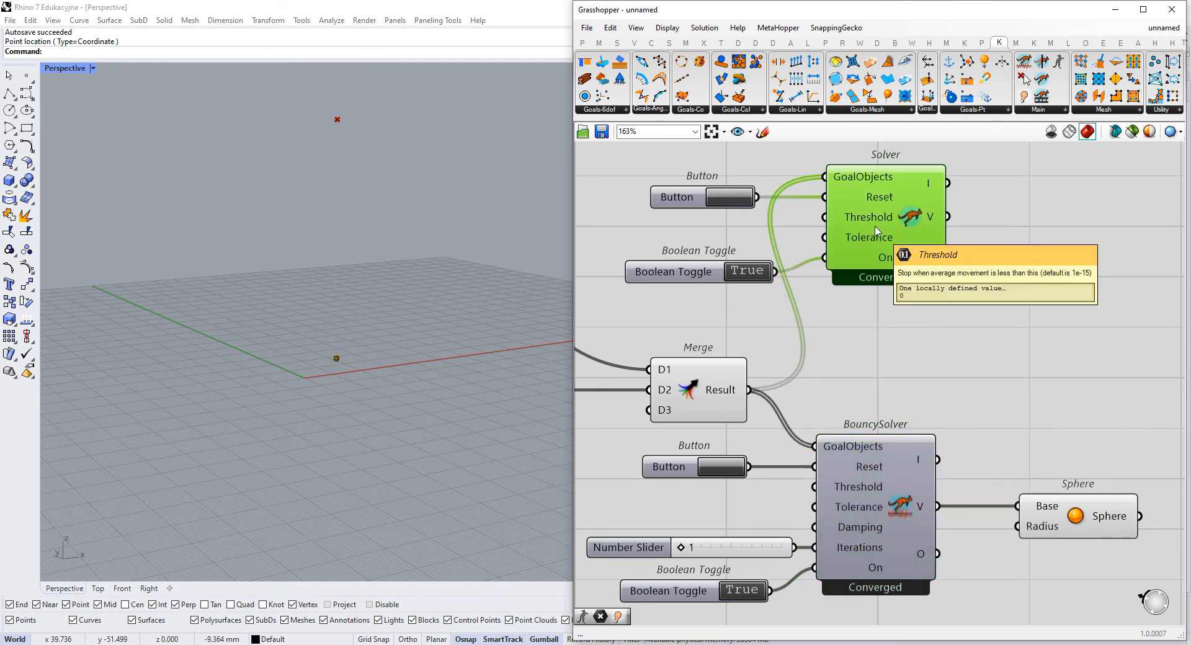
pyautogui.moveTo(676, 273); pyautogui.dragTo(671, 259)
pyautogui.click(739, 197)
pyautogui.click(747, 264)
pyautogui.click(743, 258)
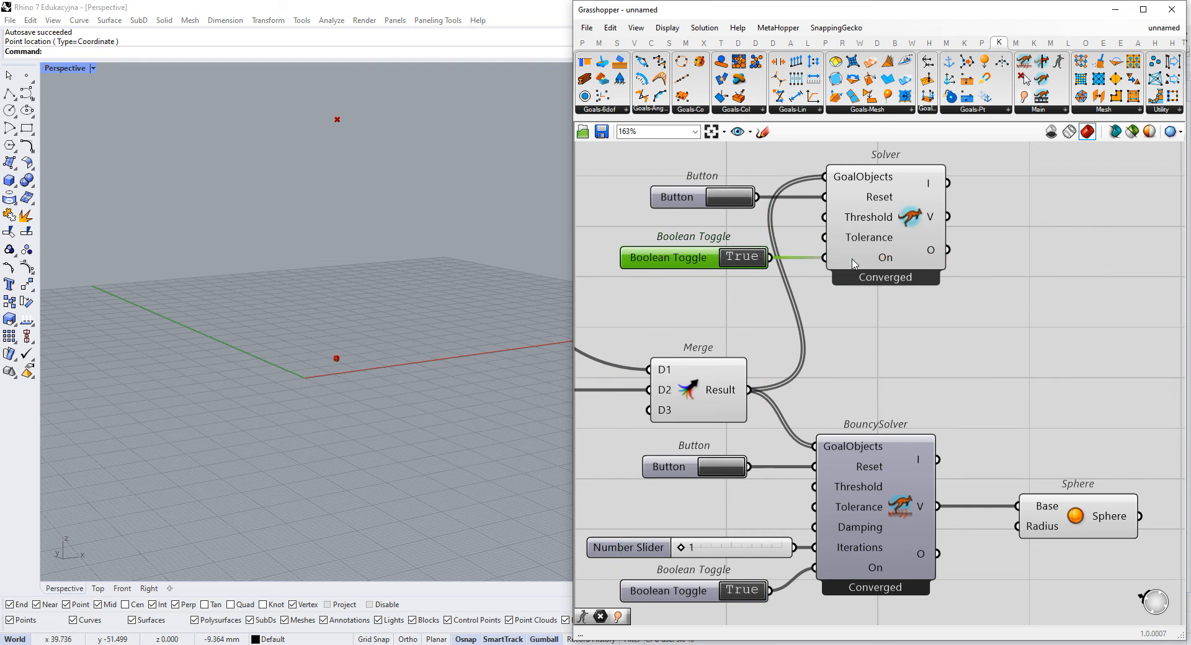
# - Reset the Solver and examine the point value in its V output
pyautogui.click(737, 197)
pyautogui.moveTo(931, 224)
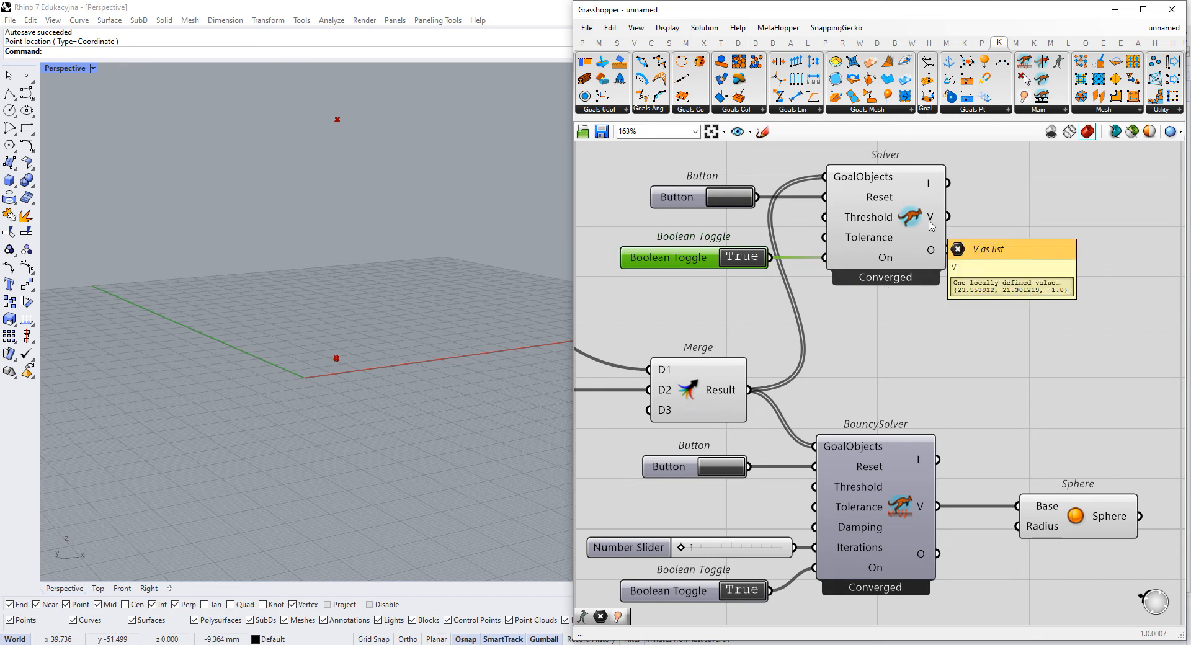
pyautogui.click(738, 197)
# - Disable the BouncySolver component so only the Solver computes the goals
pyautogui.scroll(-3, 790, 300)
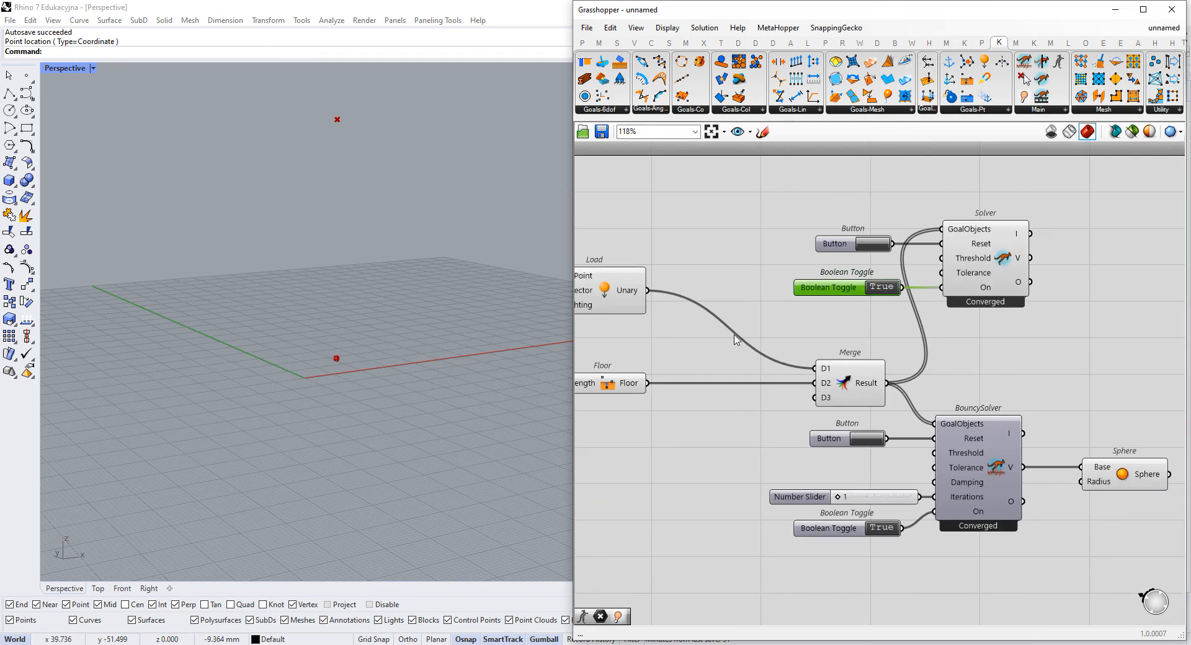
pyautogui.moveTo(736, 340); pyautogui.dragTo(753, 365, button='right')
pyautogui.click(1067, 459)
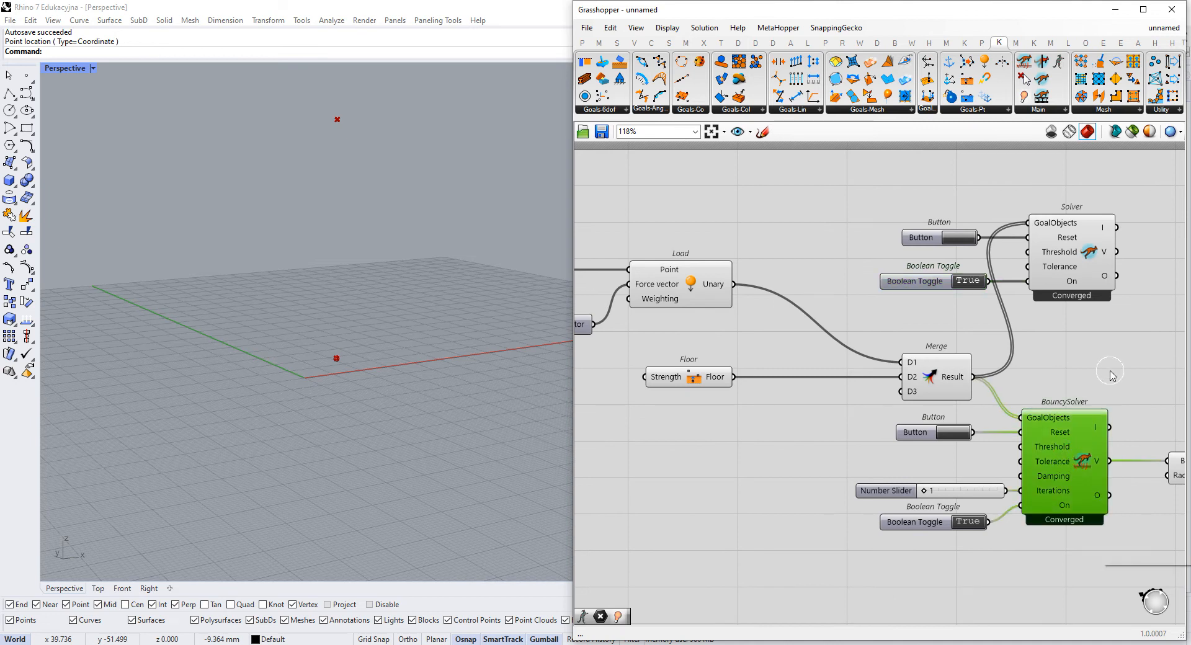
pyautogui.rightClick(1095, 444)
pyautogui.click(1149, 424)
pyautogui.click(1149, 423)
# - Reset the Solver repeatedly and examine how its V output point behaves in the Rhino viewport
pyautogui.click(960, 239)
pyautogui.click(960, 240)
pyautogui.moveTo(1071, 270); pyautogui.dragTo(897, 287, button='right')
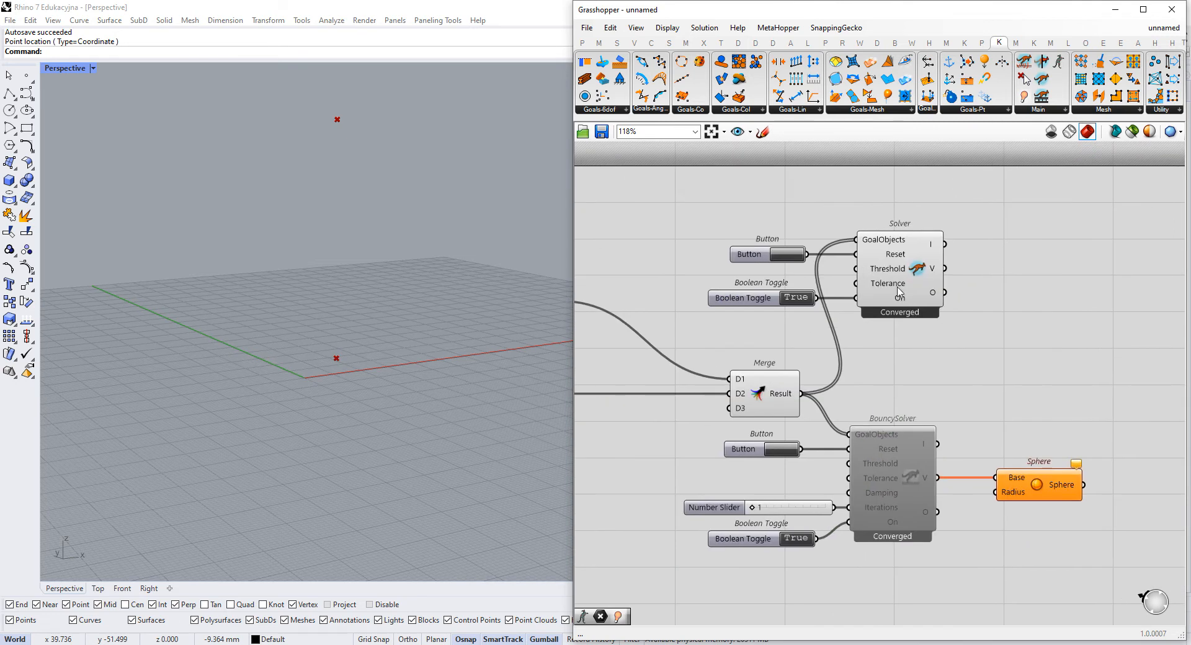
pyautogui.click(926, 273)
pyautogui.scroll(3, 926, 274)
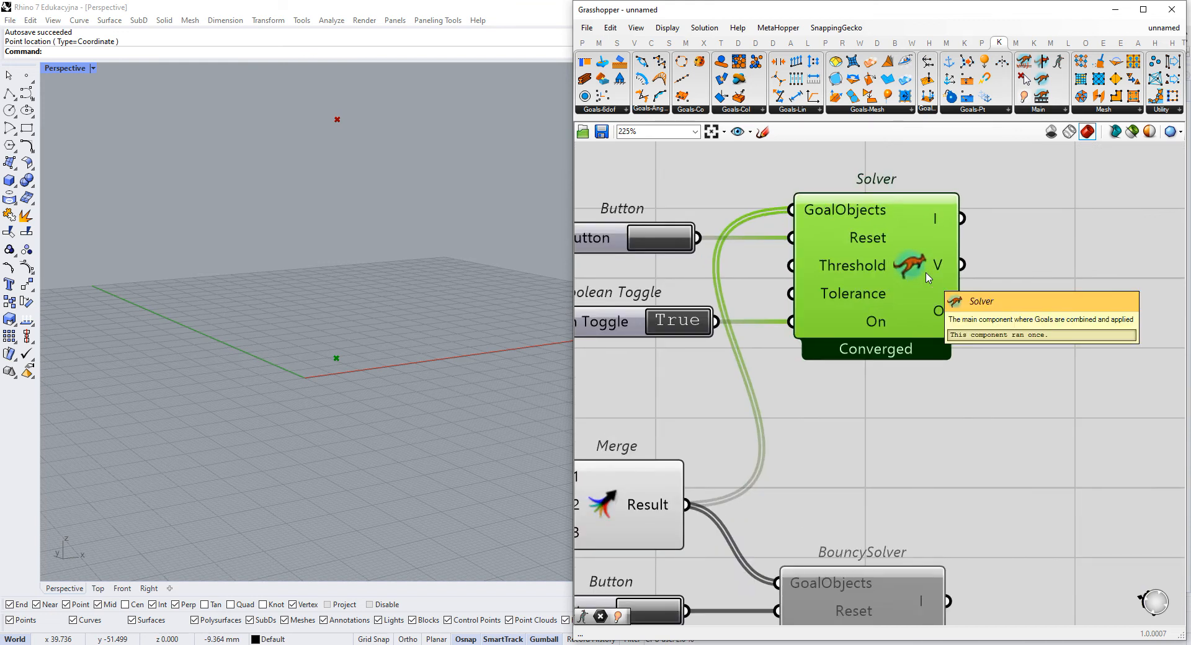
pyautogui.moveTo(939, 264)
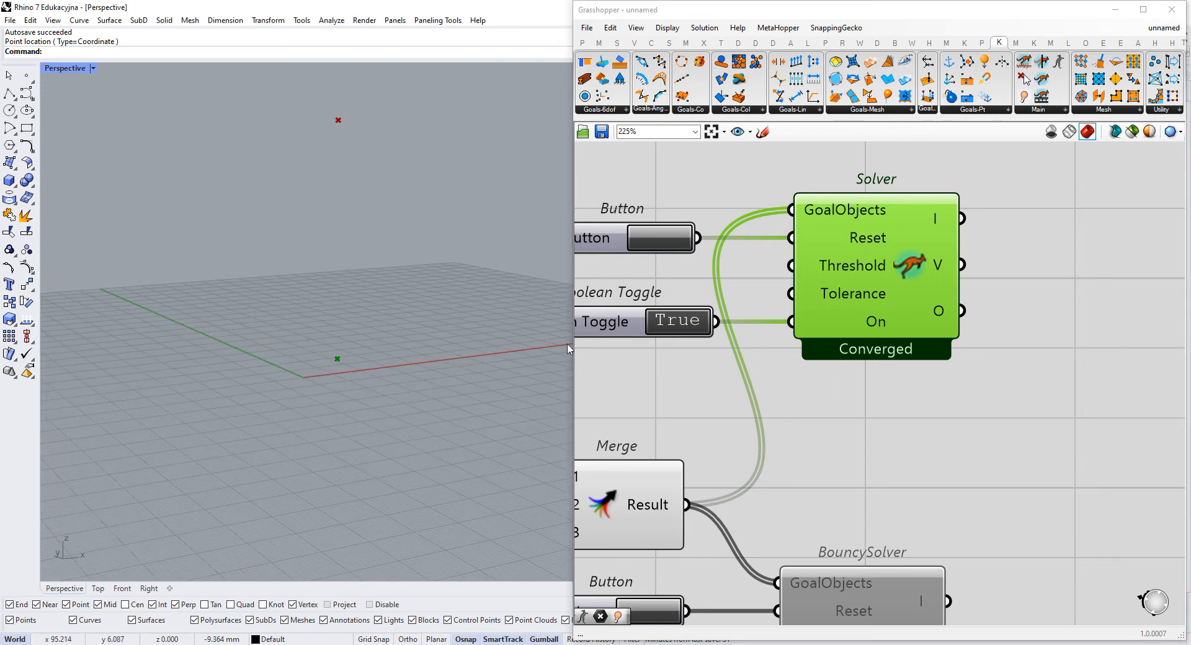
pyautogui.scroll(-2, 972, 286)
pyautogui.click(768, 246)
pyautogui.click(768, 246)
pyautogui.click(768, 245)
pyautogui.click(768, 246)
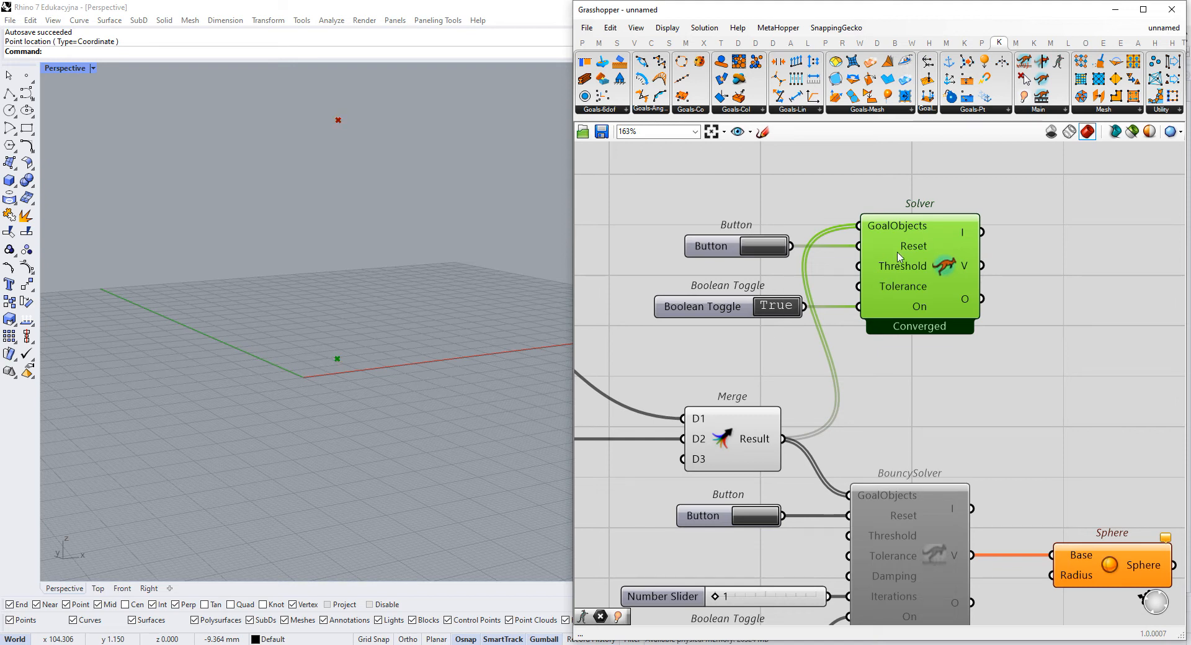
# - Enable the BouncySolver again and disable the Solver together with its Button and Boolean Toggle
pyautogui.scroll(-2, 1034, 270)
pyautogui.moveTo(986, 298); pyautogui.dragTo(940, 353)
pyautogui.click(904, 419)
pyautogui.middleClick(904, 415)
pyautogui.click(937, 413)
pyautogui.moveTo(975, 168); pyautogui.dragTo(776, 274)
pyautogui.middleClick(776, 274)
pyautogui.click(835, 272)
# - Select the Sphere component and reset the BouncySolver to rerun the bouncing simulation
pyautogui.click(933, 403)
pyautogui.click(878, 462)
pyautogui.click(1047, 438)
pyautogui.moveTo(1038, 404); pyautogui.dragTo(929, 463)
pyautogui.moveTo(929, 466); pyautogui.dragTo(1041, 446, button='right')
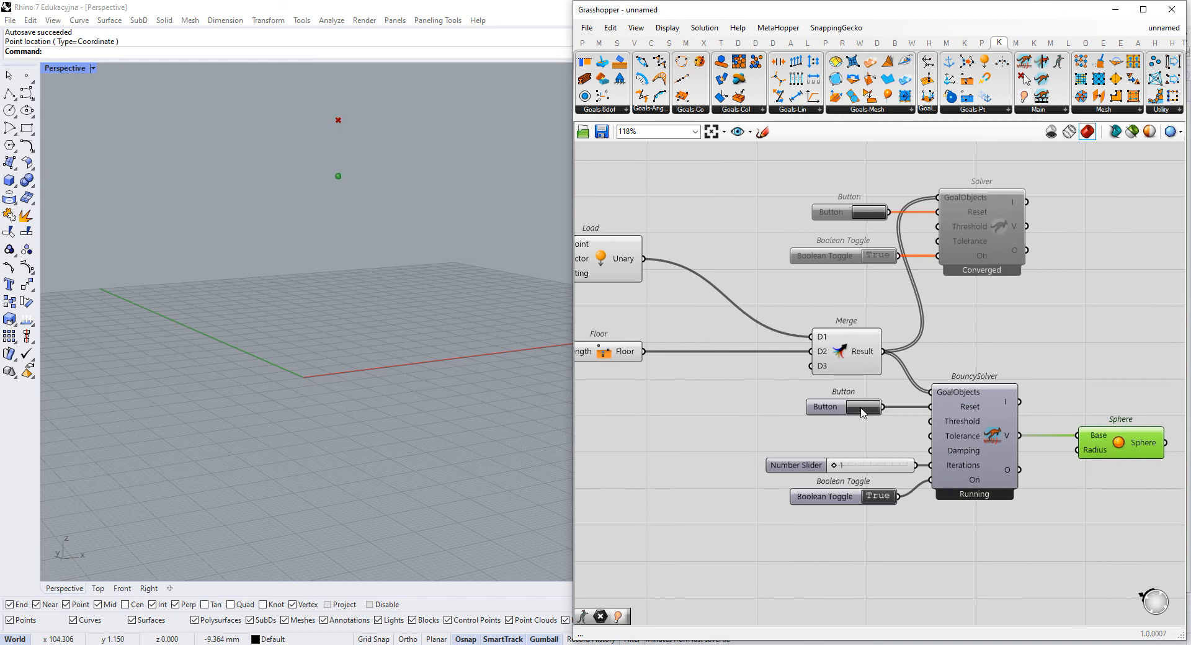
pyautogui.click(862, 407)
# - Examine the BouncySolver's I, V and O outputs and the data each one holds
pyautogui.moveTo(787, 425); pyautogui.dragTo(684, 352, button='right')
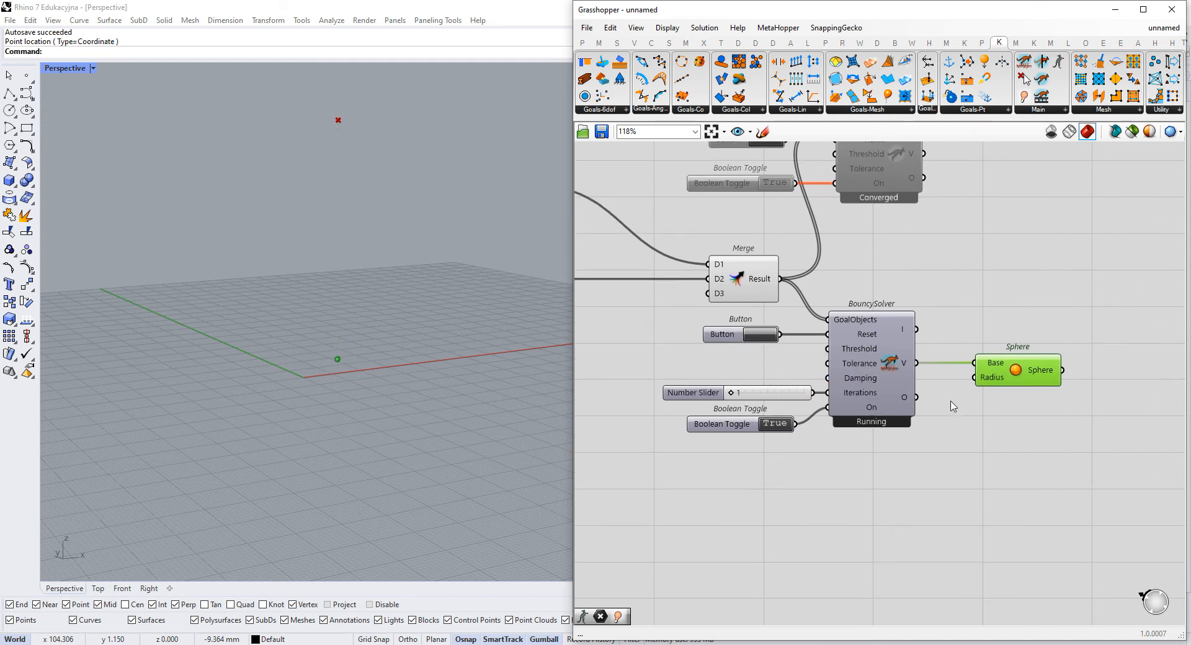
pyautogui.scroll(3, 953, 410)
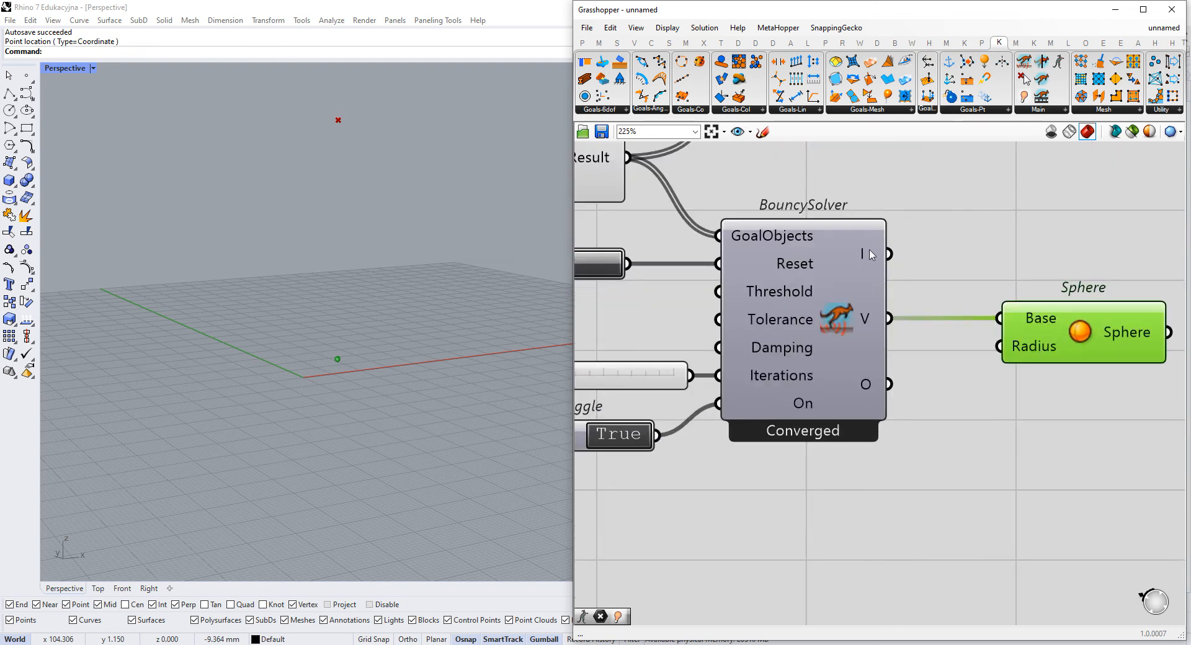
pyautogui.moveTo(872, 255)
pyautogui.scroll(-2, 954, 299)
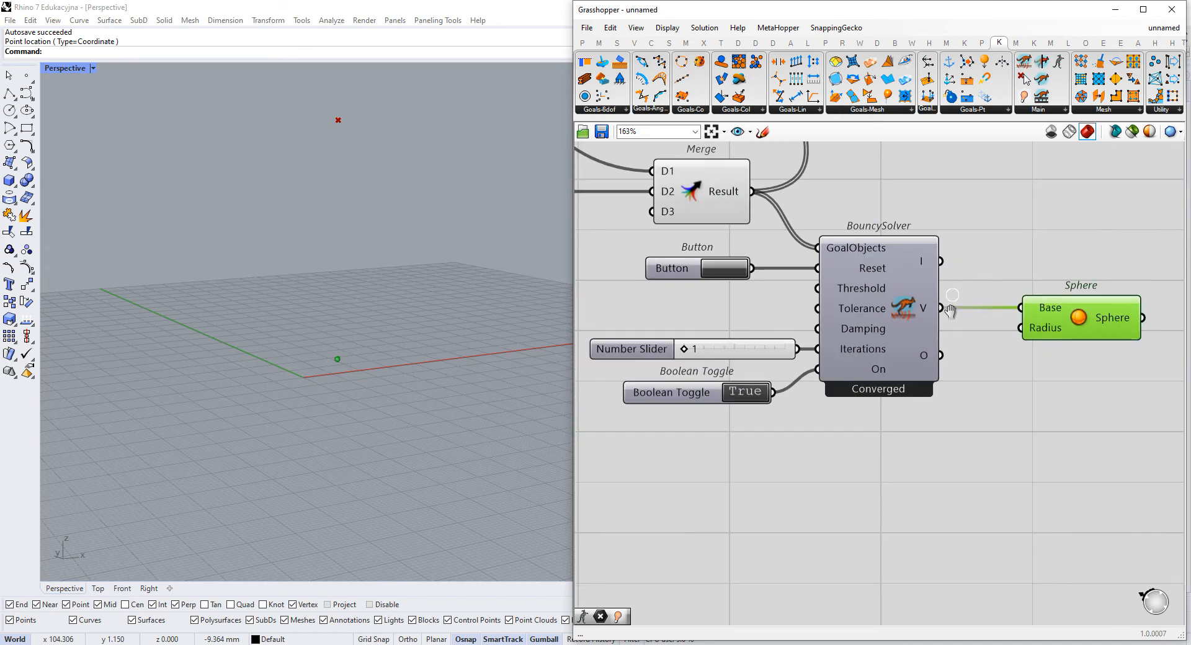
pyautogui.moveTo(954, 299); pyautogui.dragTo(953, 336, button='right')
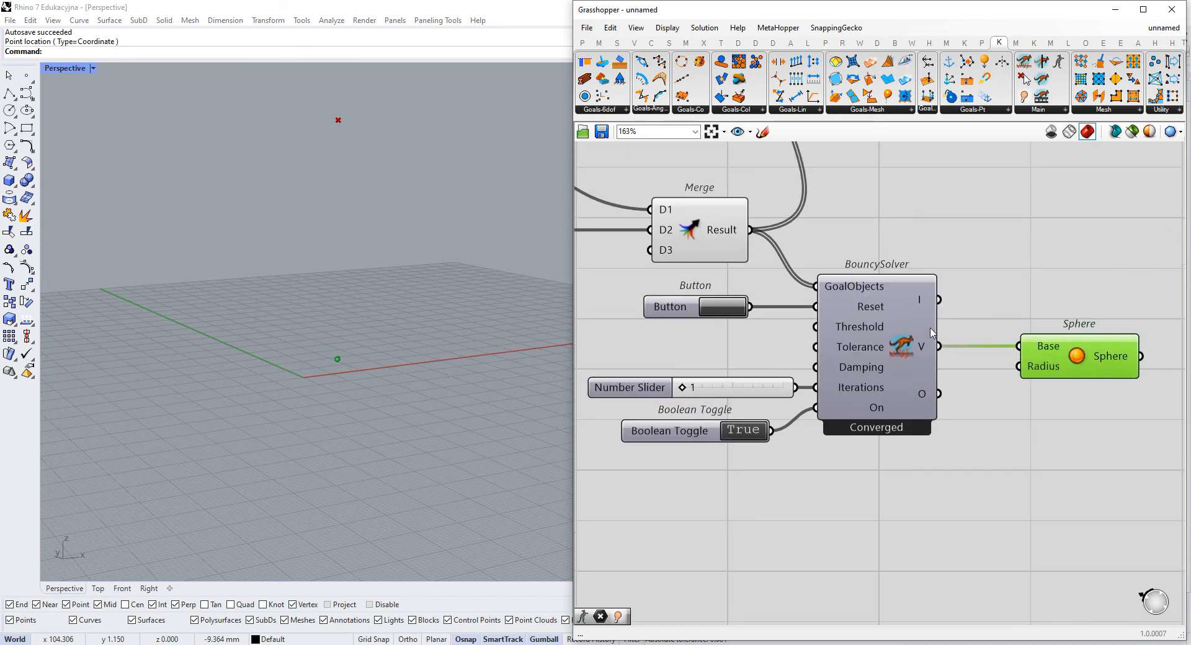
pyautogui.moveTo(925, 300)
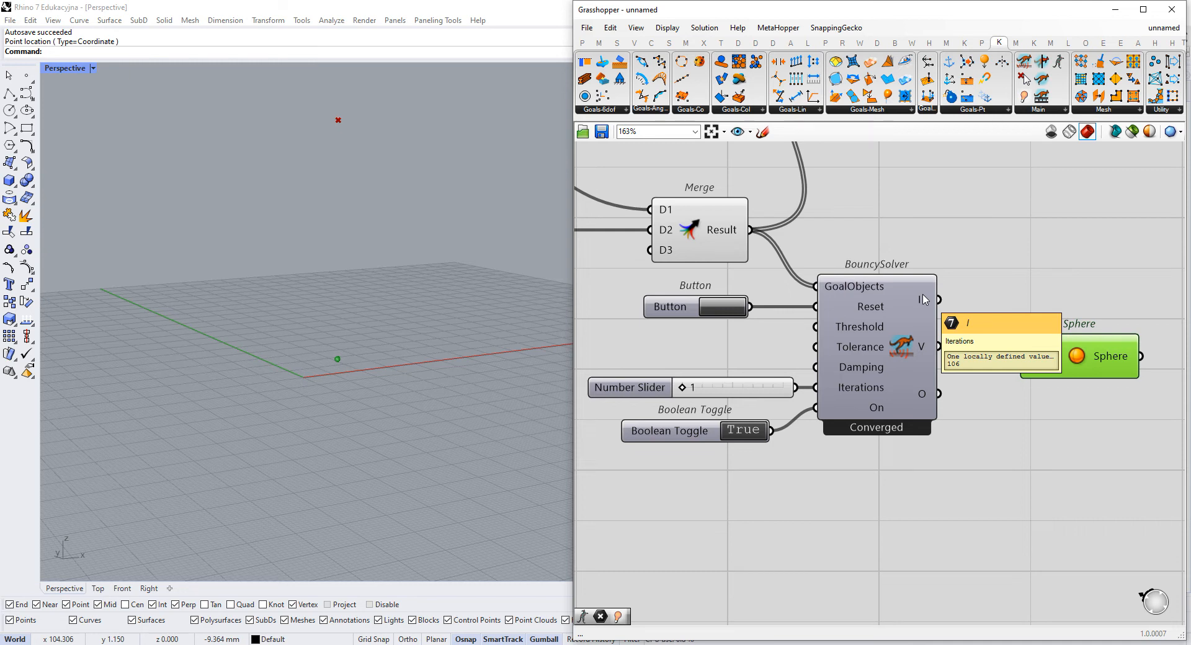
pyautogui.moveTo(997, 277); pyautogui.dragTo(968, 294, button='right')
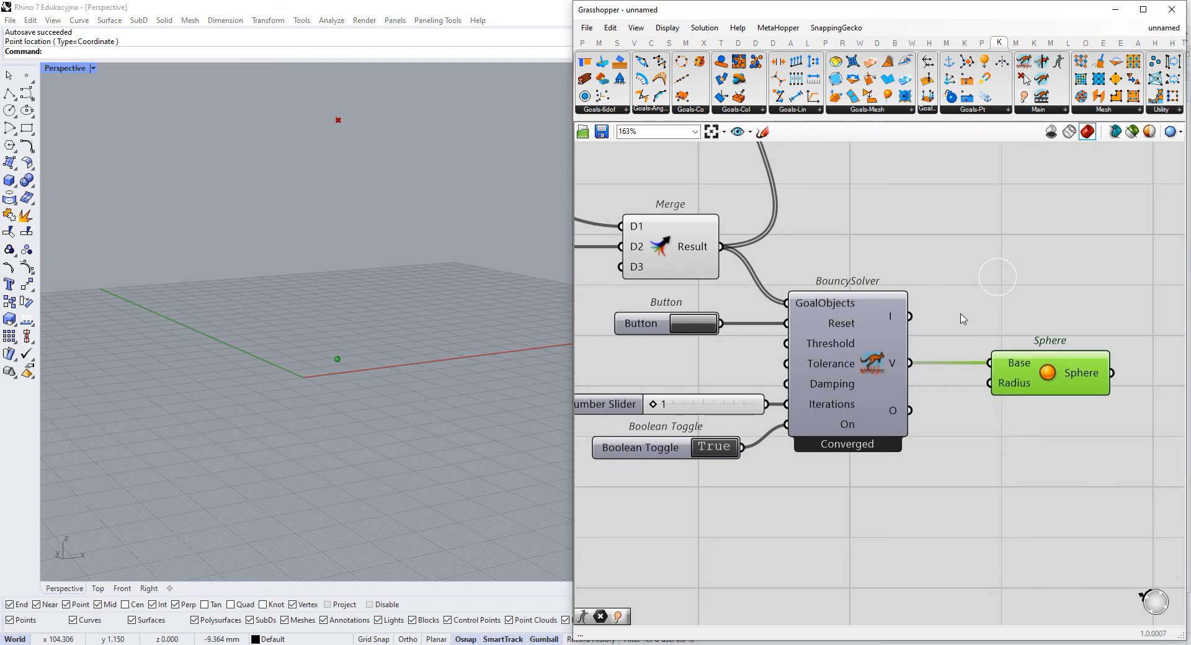
pyautogui.moveTo(897, 366)
pyautogui.moveTo(895, 408)
pyautogui.scroll(2, 895, 407)
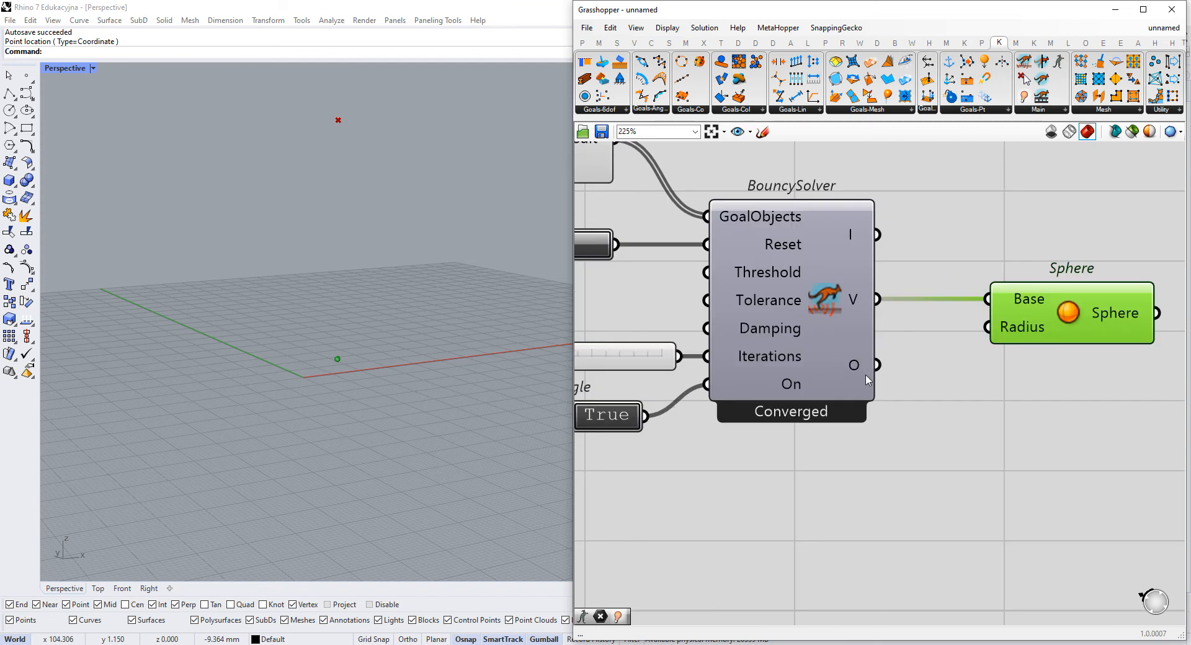
pyautogui.moveTo(860, 373)
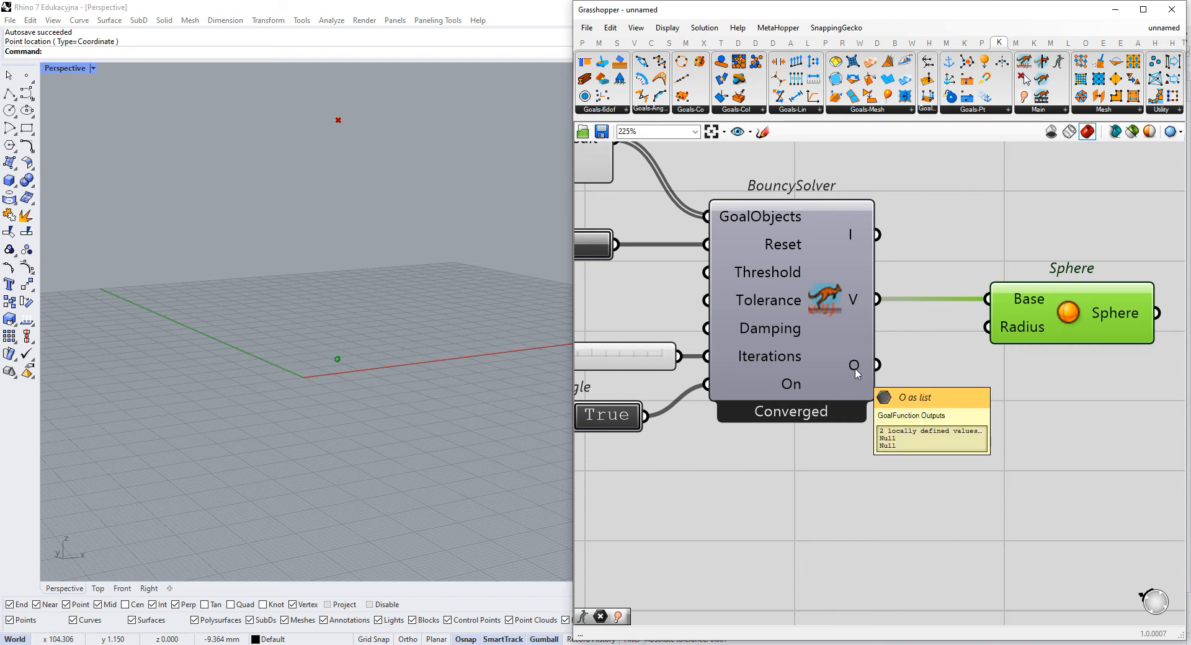
# - Review the Load and Floor goals feeding Merge and how they relate to the BouncySolver's O output
pyautogui.moveTo(788, 354); pyautogui.dragTo(957, 381, button='right')
pyautogui.scroll(-4, 950, 374)
pyautogui.moveTo(599, 188); pyautogui.dragTo(720, 246, button='right')
pyautogui.scroll(2, 721, 245)
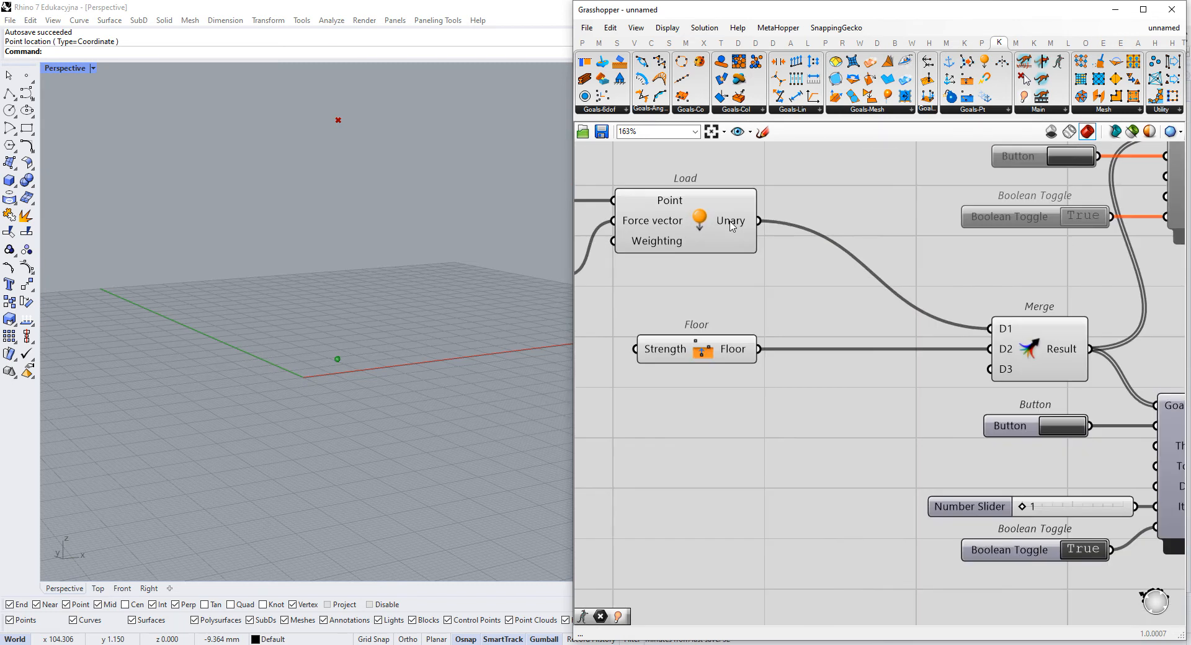
pyautogui.moveTo(973, 427); pyautogui.dragTo(687, 343, button='right')
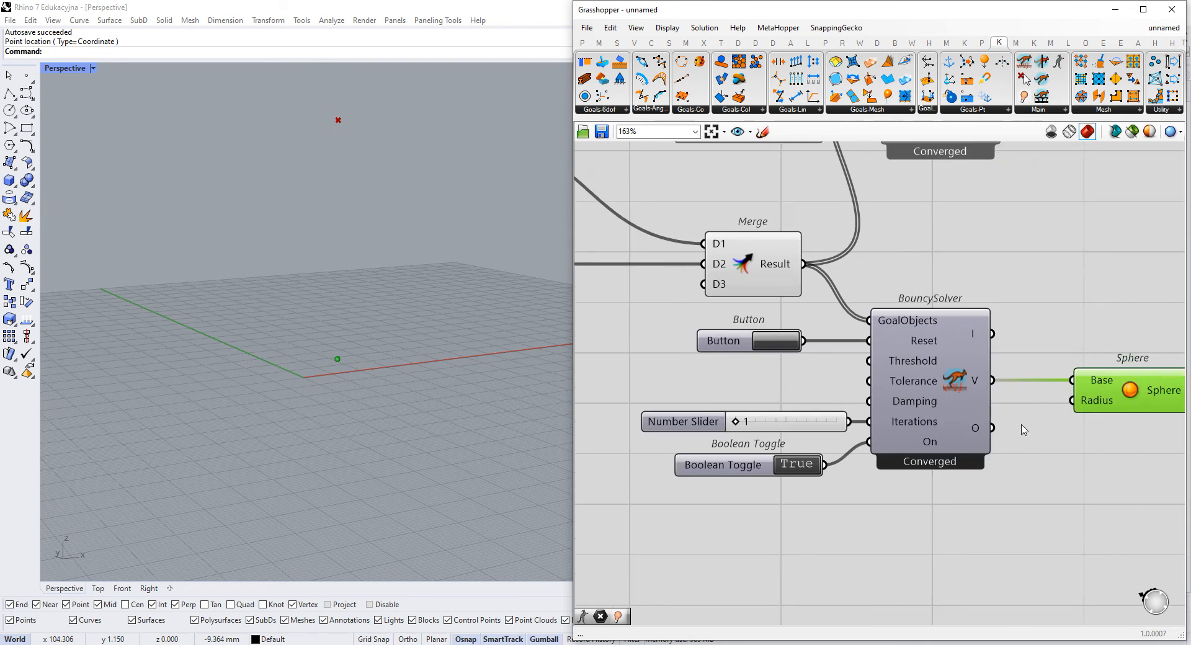
pyautogui.moveTo(980, 436)
pyautogui.scroll(3, 977, 435)
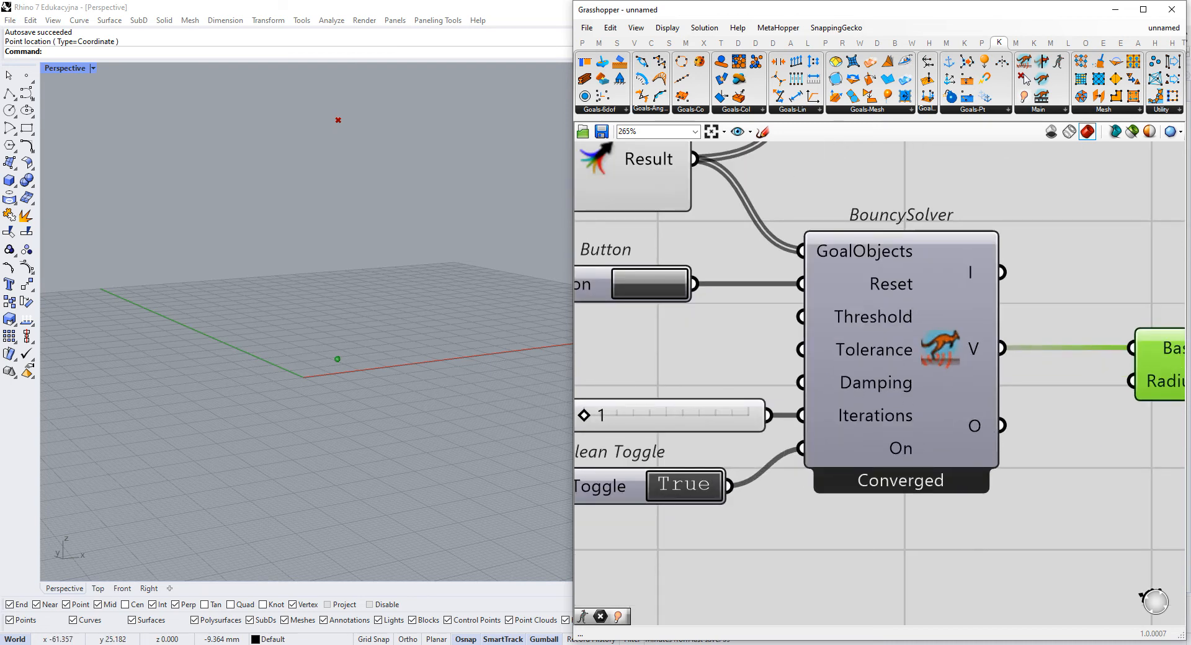
pyautogui.scroll(-4, 1030, 366)
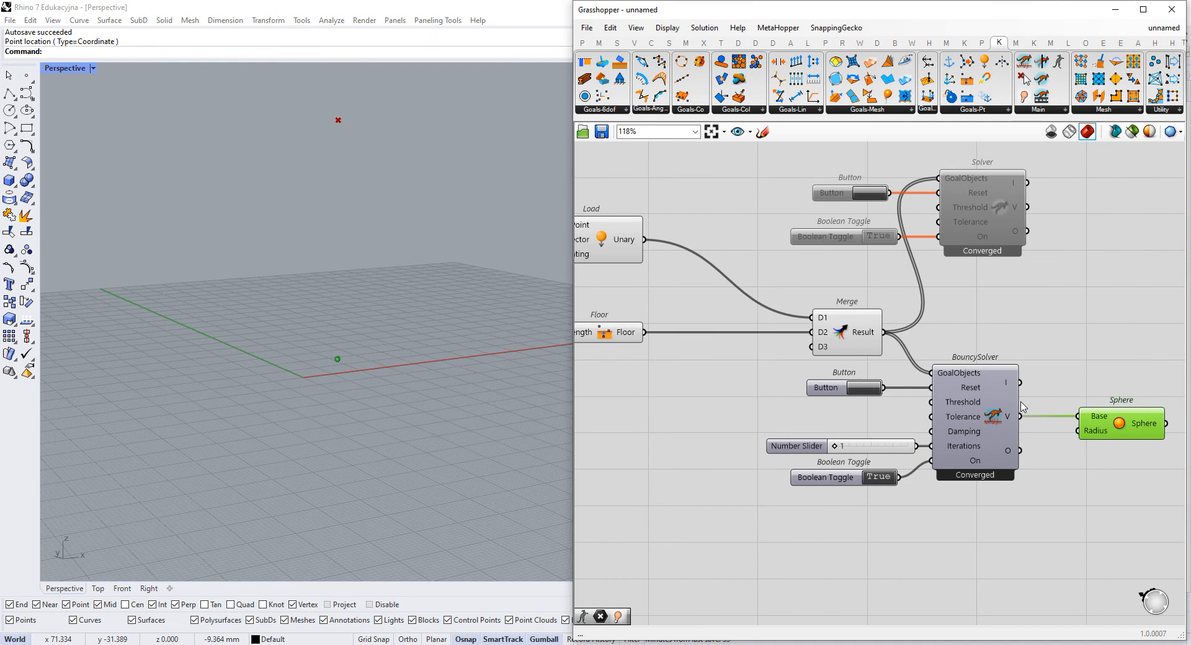
# - Disable every component of the bouncing-point definition, from the Point and Load goals through both solvers to the Sphere
pyautogui.moveTo(989, 397); pyautogui.dragTo(982, 408, button='right')
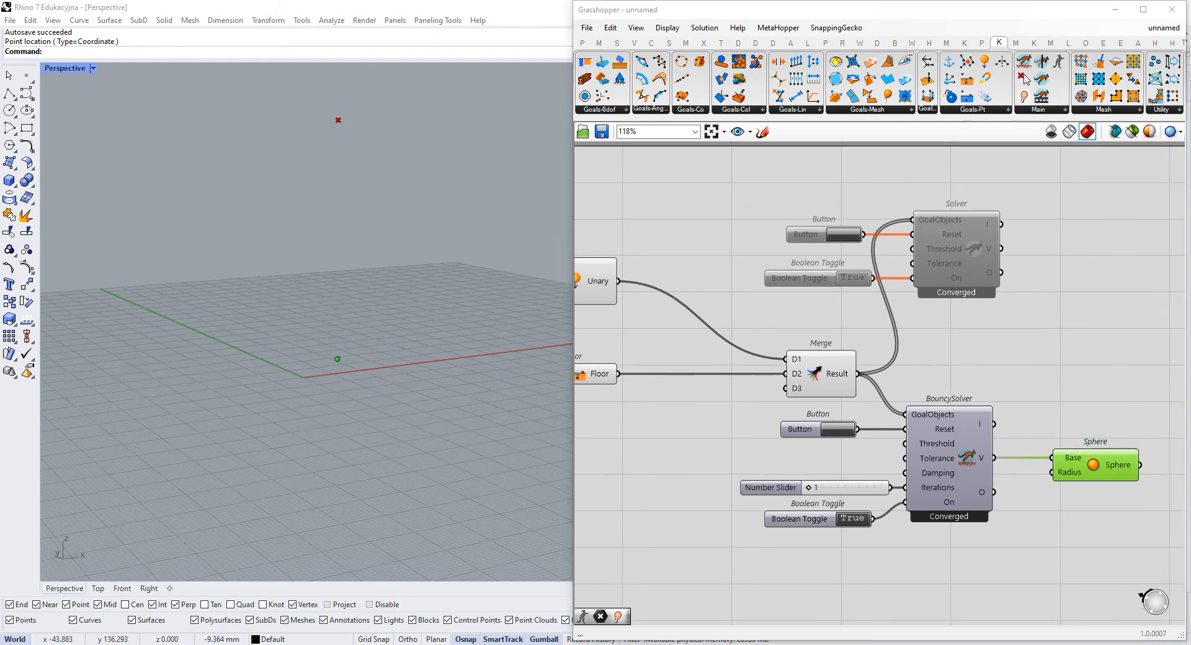
pyautogui.click(1006, 290)
pyautogui.scroll(-3, 1007, 289)
pyautogui.moveTo(1118, 178); pyautogui.dragTo(561, 488)
pyautogui.rightClick(805, 452)
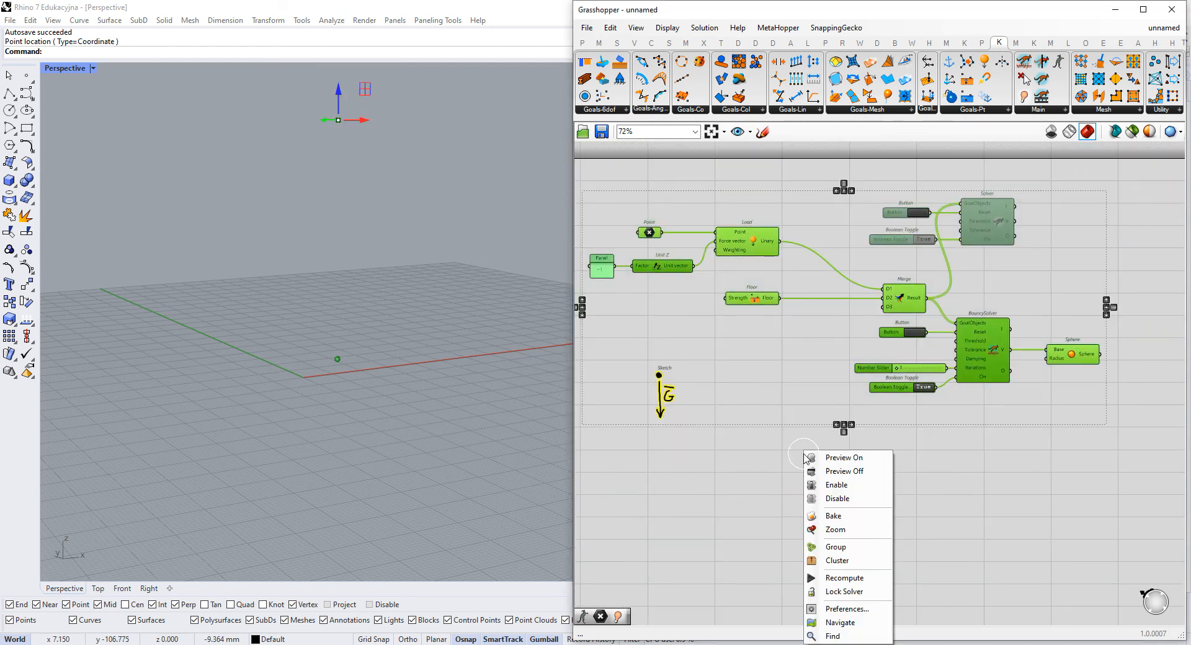
pyautogui.click(856, 498)
# - Start a freehand sketch on an empty canvas area and draw two round nodes joined by a horizontal line
pyautogui.moveTo(862, 545); pyautogui.dragTo(840, 375, button='right')
pyautogui.moveTo(697, 282); pyautogui.dragTo(729, 352, button='right')
pyautogui.moveTo(704, 271); pyautogui.dragTo(703, 263)
pyautogui.click(802, 439)
pyautogui.moveTo(804, 440); pyautogui.dragTo(776, 278, button='right')
pyautogui.scroll(5, 802, 277)
pyautogui.click(763, 132)
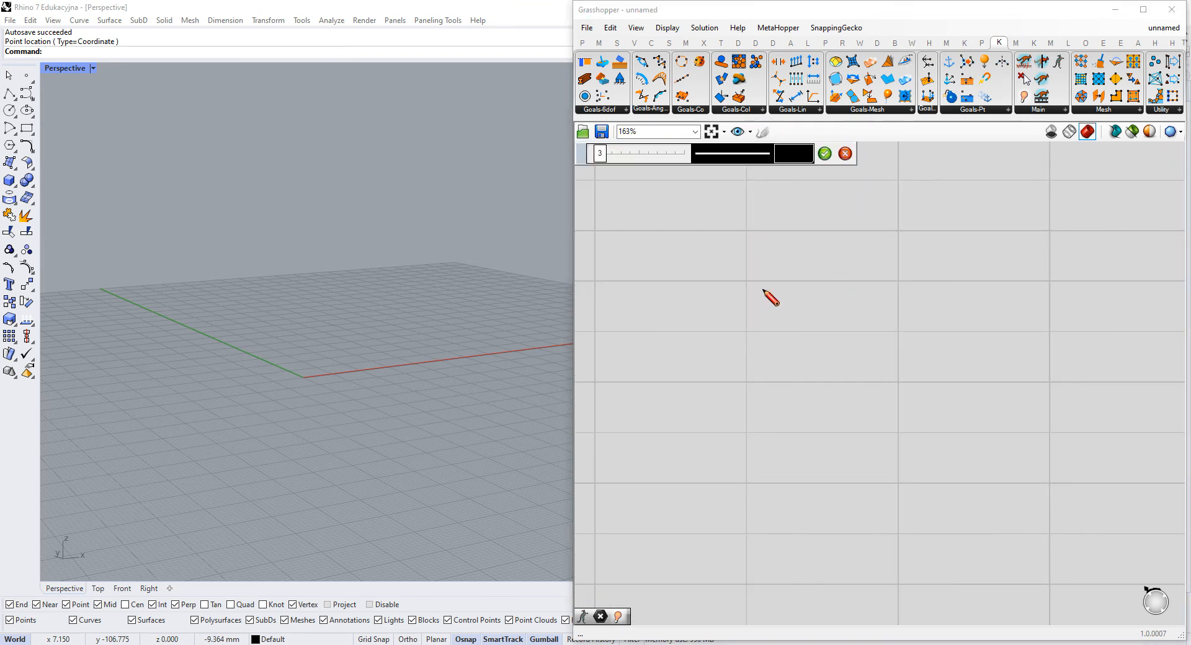
pyautogui.moveTo(713, 297); pyautogui.dragTo(715, 292)
pyautogui.moveTo(1058, 283); pyautogui.dragTo(1054, 279)
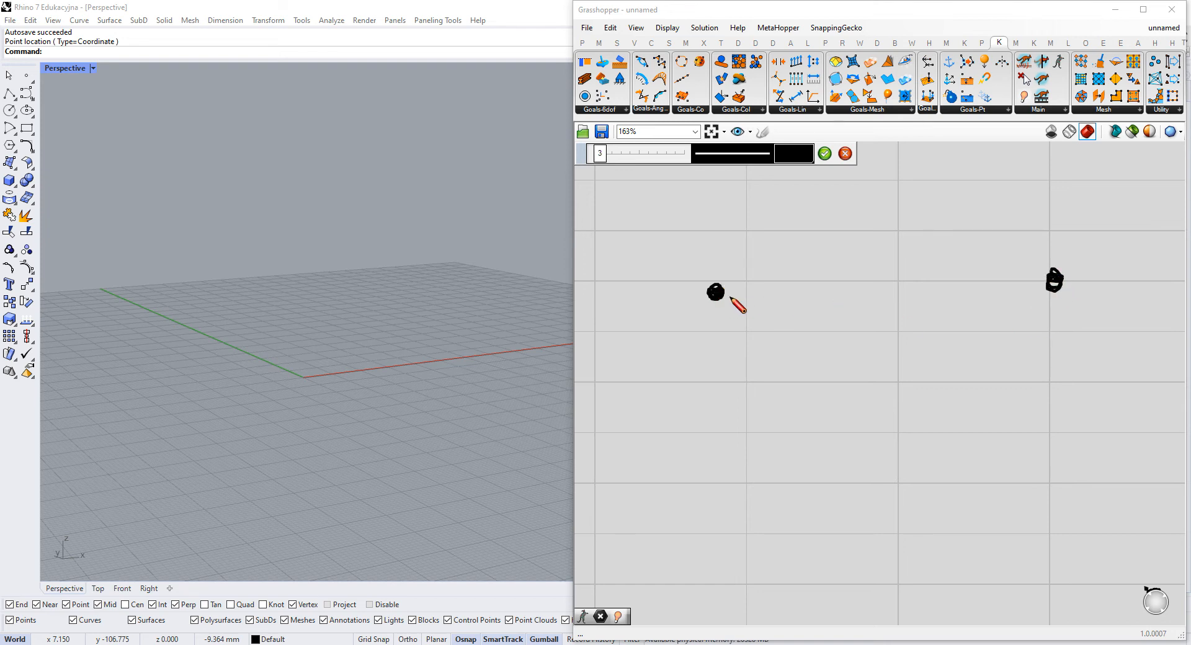
pyautogui.moveTo(727, 292); pyautogui.dragTo(1054, 287)
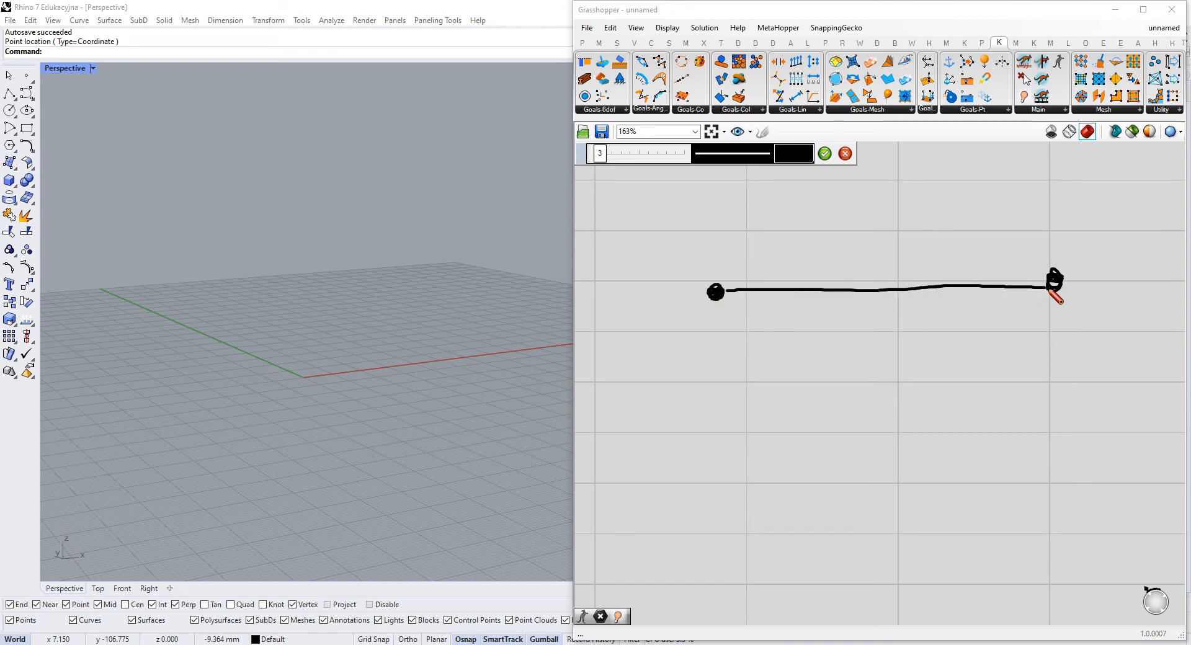
# - Sketch a triangular support under the first node and a downward arrow labelled G under the second, and finish the sketch
pyautogui.moveTo(689, 339)
pyautogui.mouseDown()
pyautogui.moveTo(718, 314)
pyautogui.moveTo(744, 339)
pyautogui.moveTo(688, 339)
pyautogui.mouseUp()
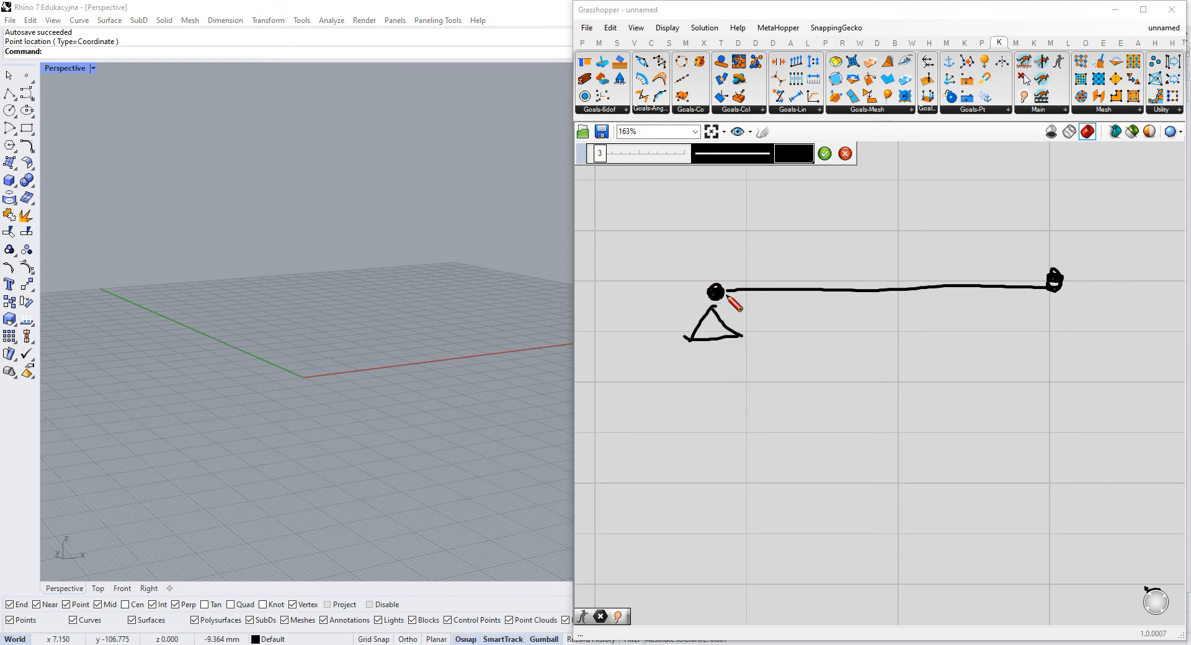
pyautogui.moveTo(716, 303)
pyautogui.mouseDown()
pyautogui.moveTo(743, 334)
pyautogui.moveTo(707, 338)
pyautogui.moveTo(715, 304)
pyautogui.mouseUp()
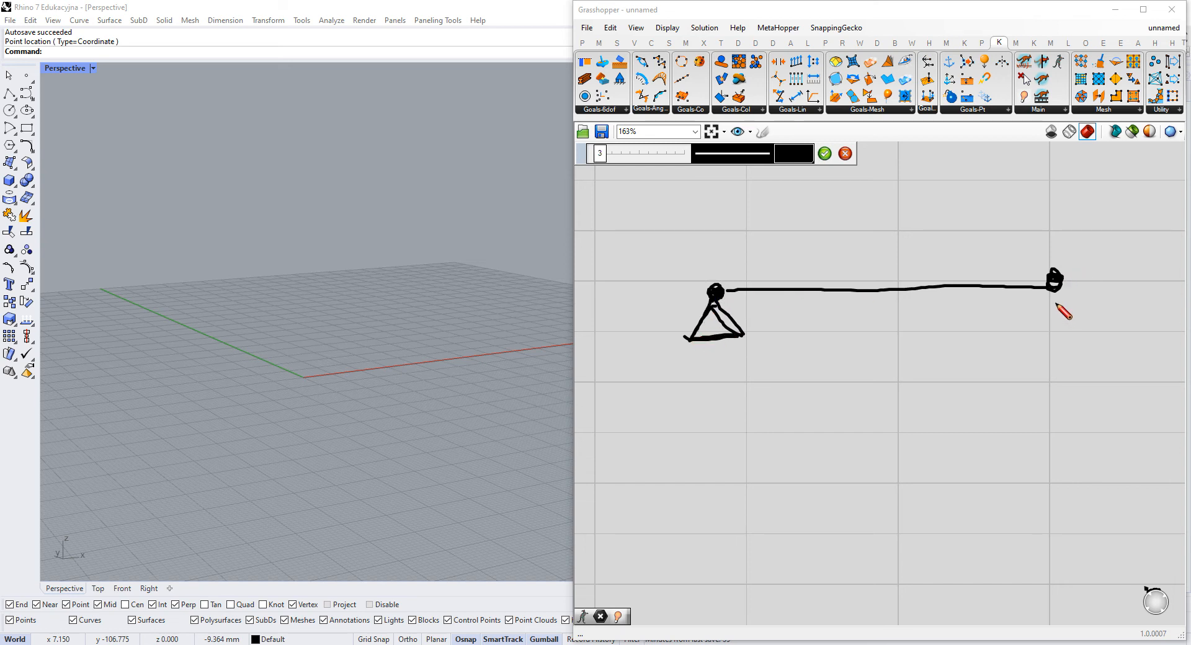
pyautogui.moveTo(1056, 303)
pyautogui.mouseDown()
pyautogui.moveTo(1058, 407)
pyautogui.moveTo(1067, 393)
pyautogui.mouseUp()
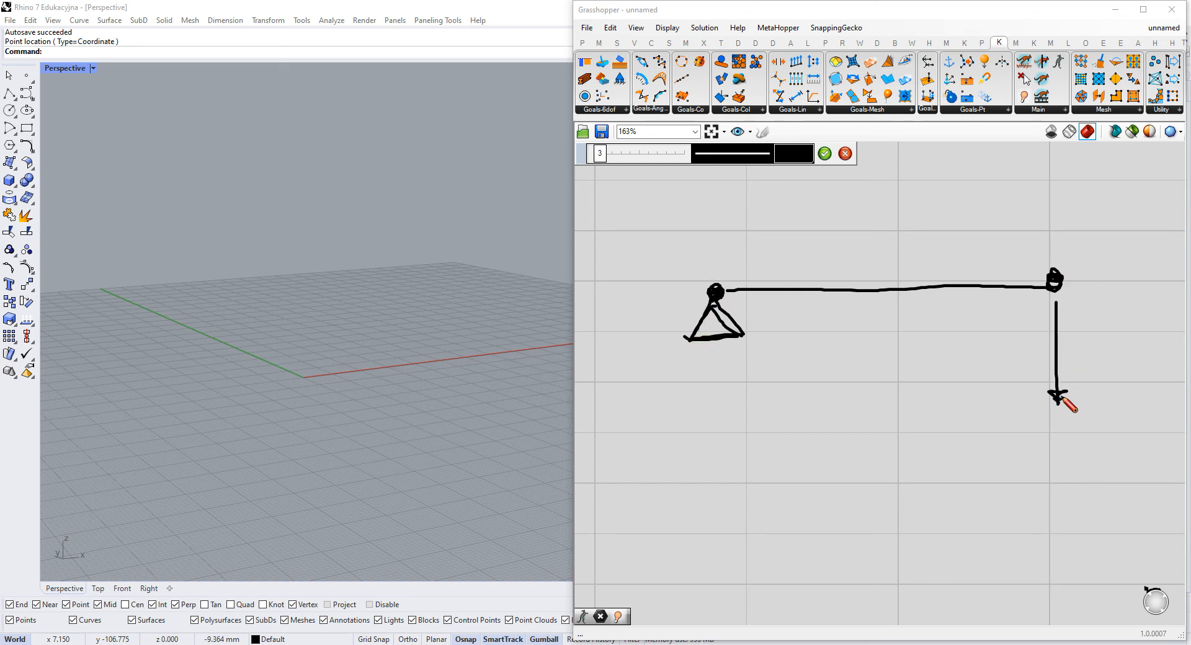
pyautogui.moveTo(1096, 328)
pyautogui.mouseDown()
pyautogui.moveTo(1095, 351)
pyautogui.moveTo(1087, 339)
pyautogui.moveTo(1099, 319)
pyautogui.mouseUp()
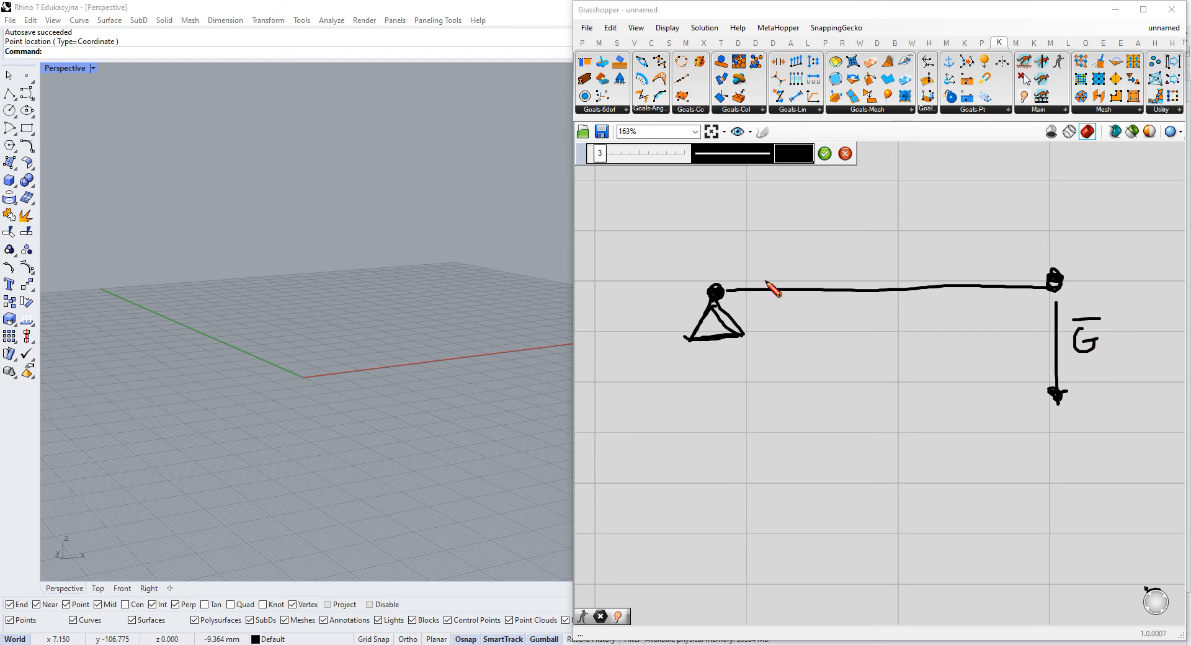
pyautogui.click(824, 154)
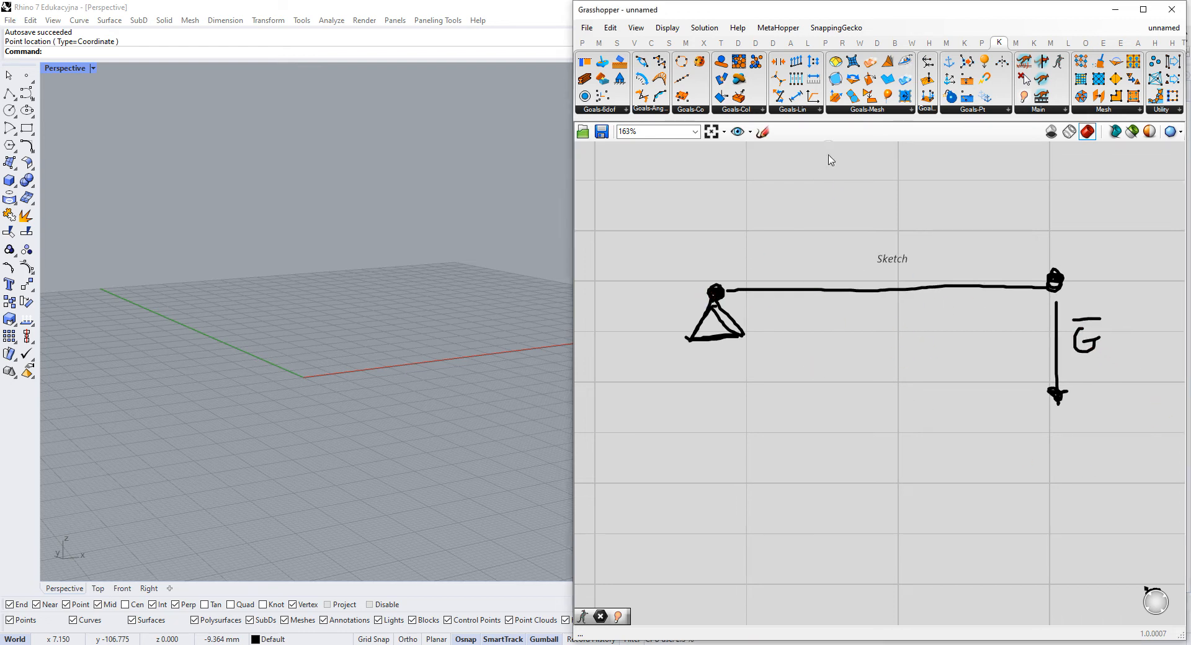
# - Place two Point parameters one above the other on the empty canvas below the beam sketch
pyautogui.scroll(-5, 825, 310)
pyautogui.moveTo(848, 304); pyautogui.dragTo(824, 255)
pyautogui.scroll(2, 813, 258)
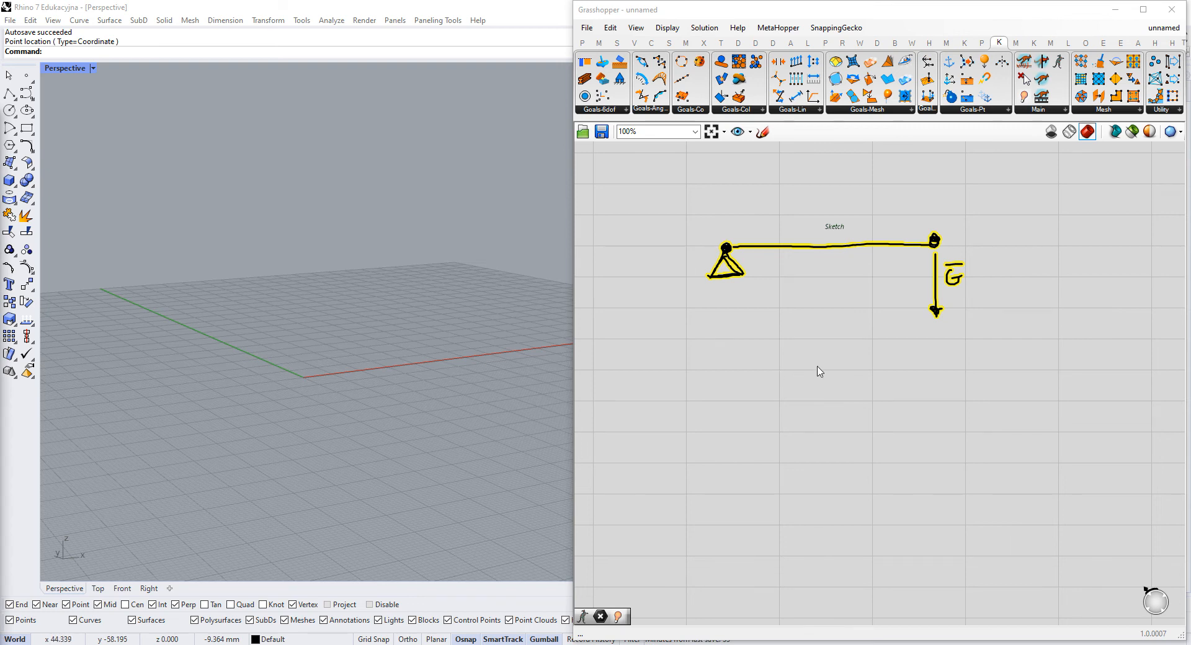
pyautogui.scroll(-2, 862, 390)
pyautogui.scroll(-1, 850, 381)
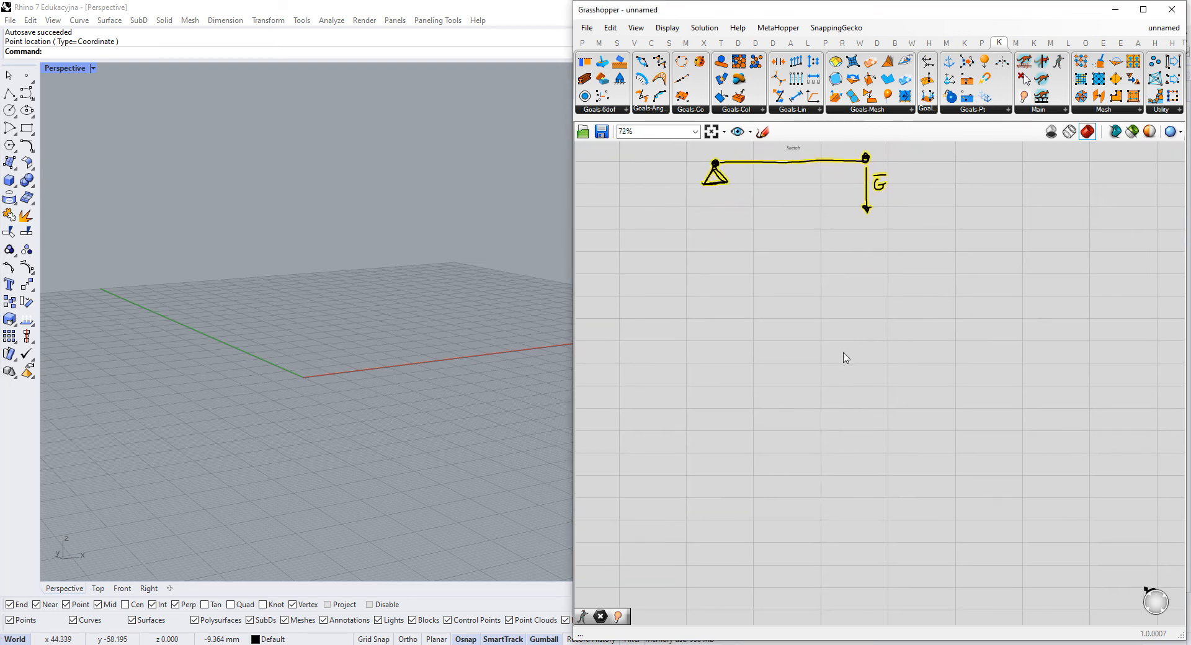
pyautogui.scroll(4, 739, 313)
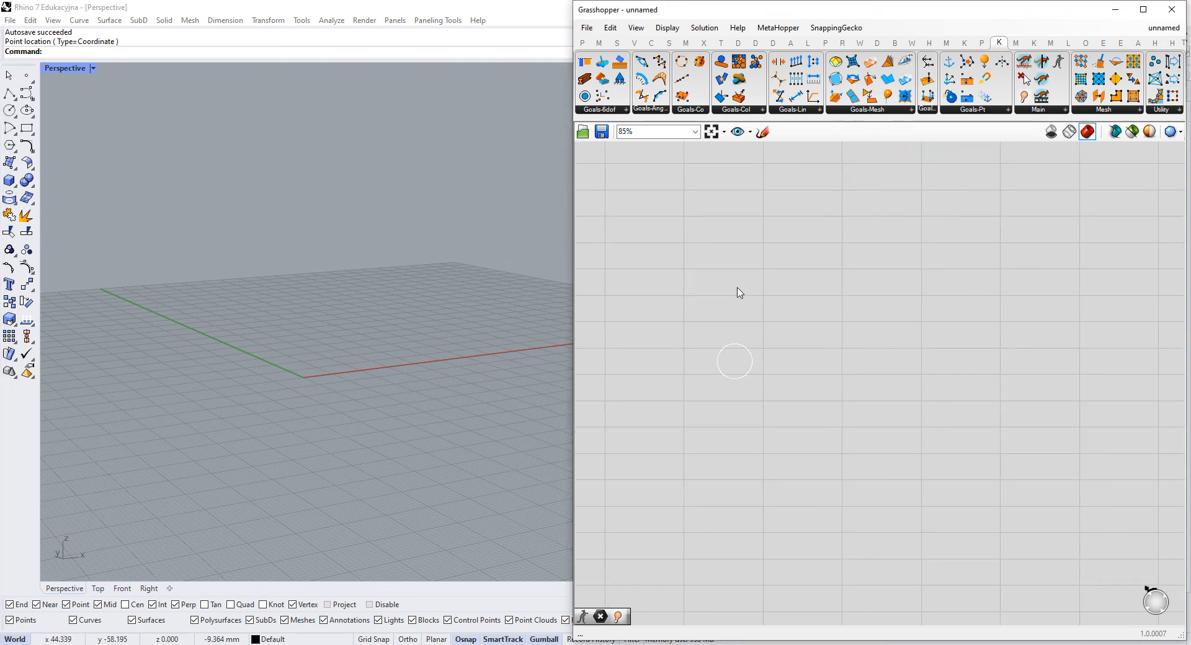
pyautogui.click(582, 42)
pyautogui.moveTo(592, 67); pyautogui.dragTo(745, 407)
pyautogui.moveTo(744, 267); pyautogui.dragTo(746, 292)
pyautogui.click(753, 340)
pyautogui.scroll(2, 753, 340)
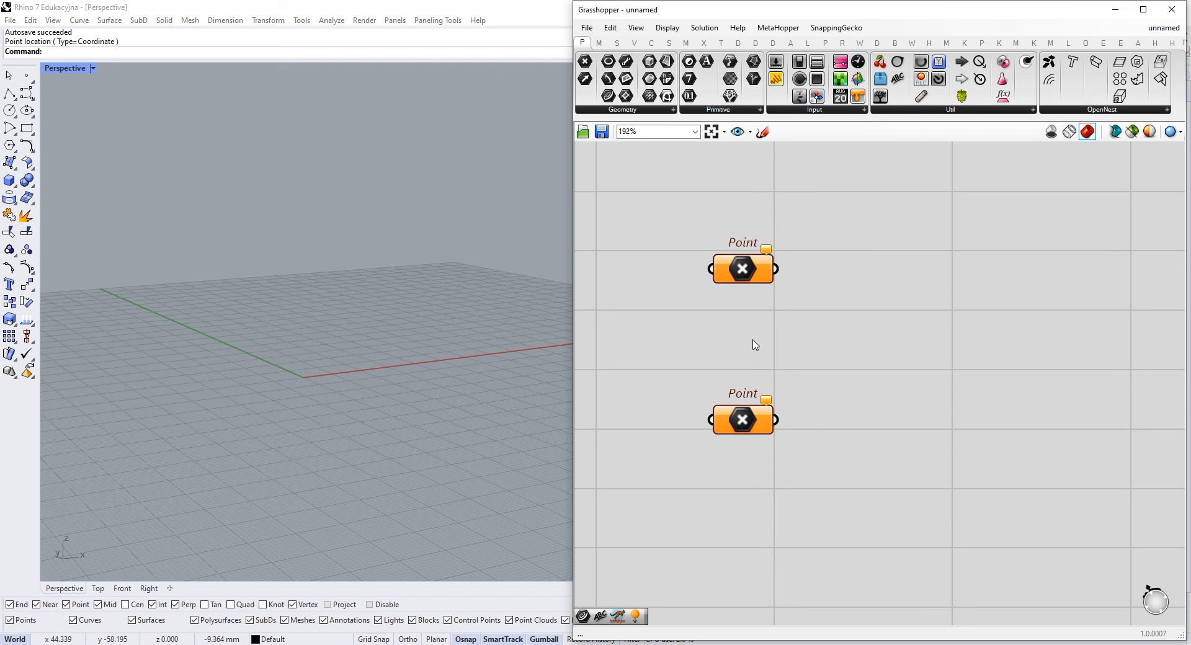
# - Assign a single Rhino point to each Point parameter, picking two separate locations on the ground plane
pyautogui.rightClick(751, 276)
pyautogui.click(819, 443)
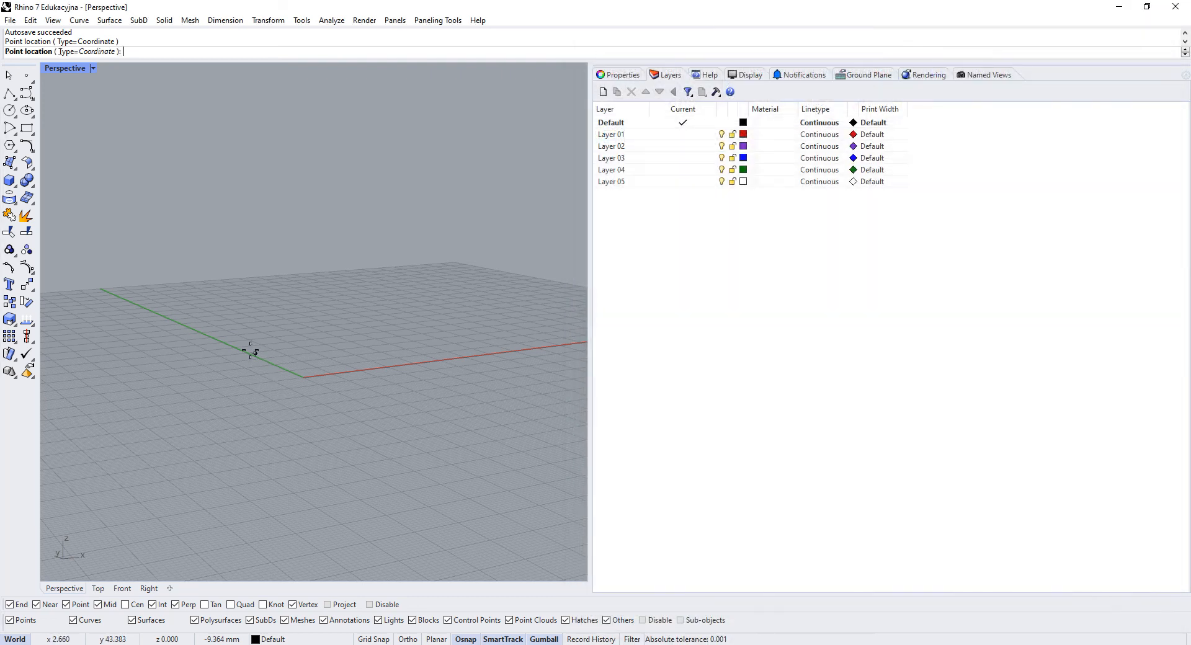
pyautogui.click(250, 352)
pyautogui.rightClick(743, 422)
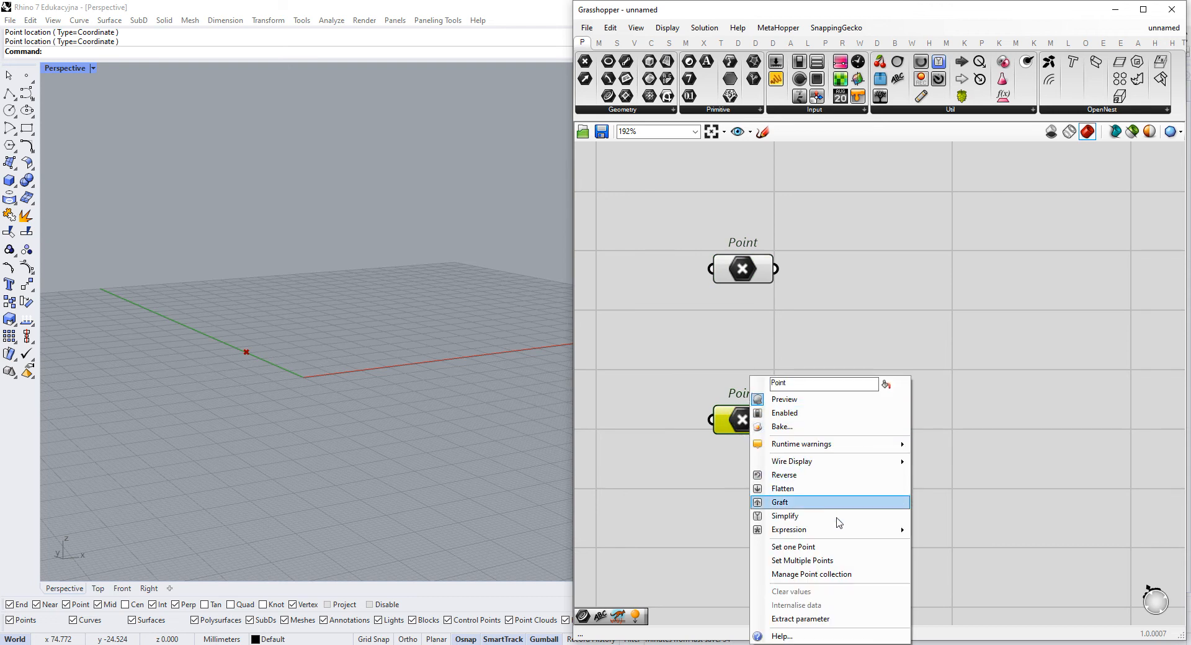
pyautogui.click(839, 548)
pyautogui.click(348, 348)
# - Raise both referenced points vertically above the ground plane and deselect them
pyautogui.moveTo(834, 233); pyautogui.dragTo(749, 279)
pyautogui.moveTo(280, 323); pyautogui.dragTo(273, 160)
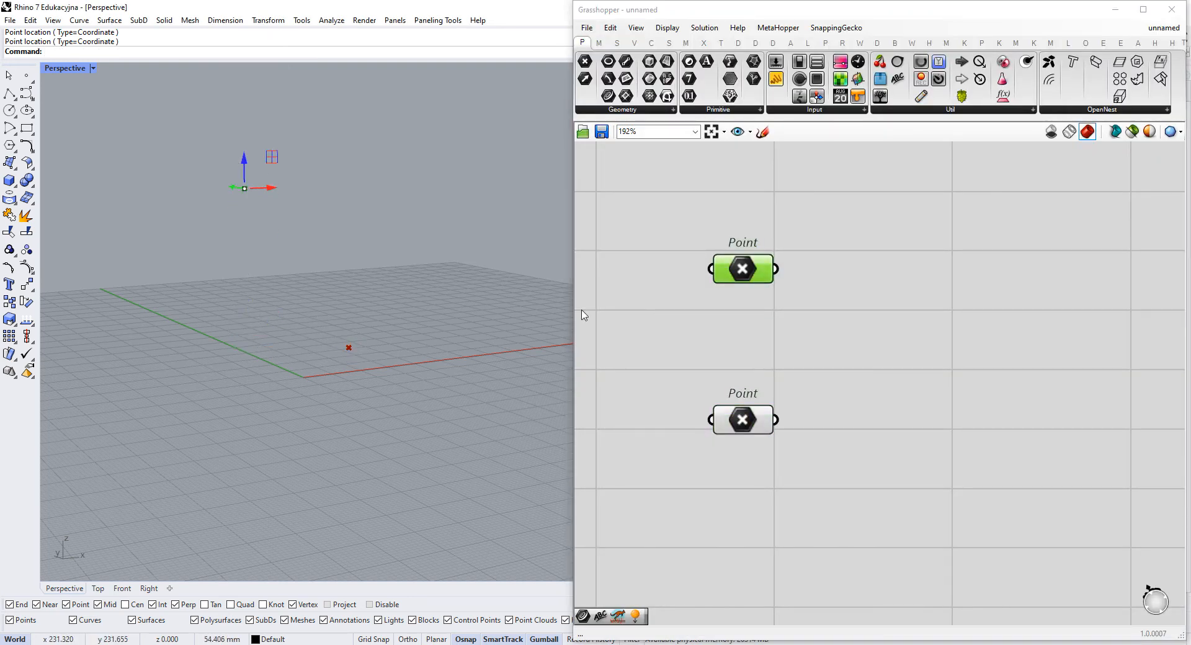
pyautogui.click(744, 420)
pyautogui.moveTo(355, 330); pyautogui.dragTo(322, 133)
pyautogui.moveTo(322, 132); pyautogui.dragTo(347, 244, button='right')
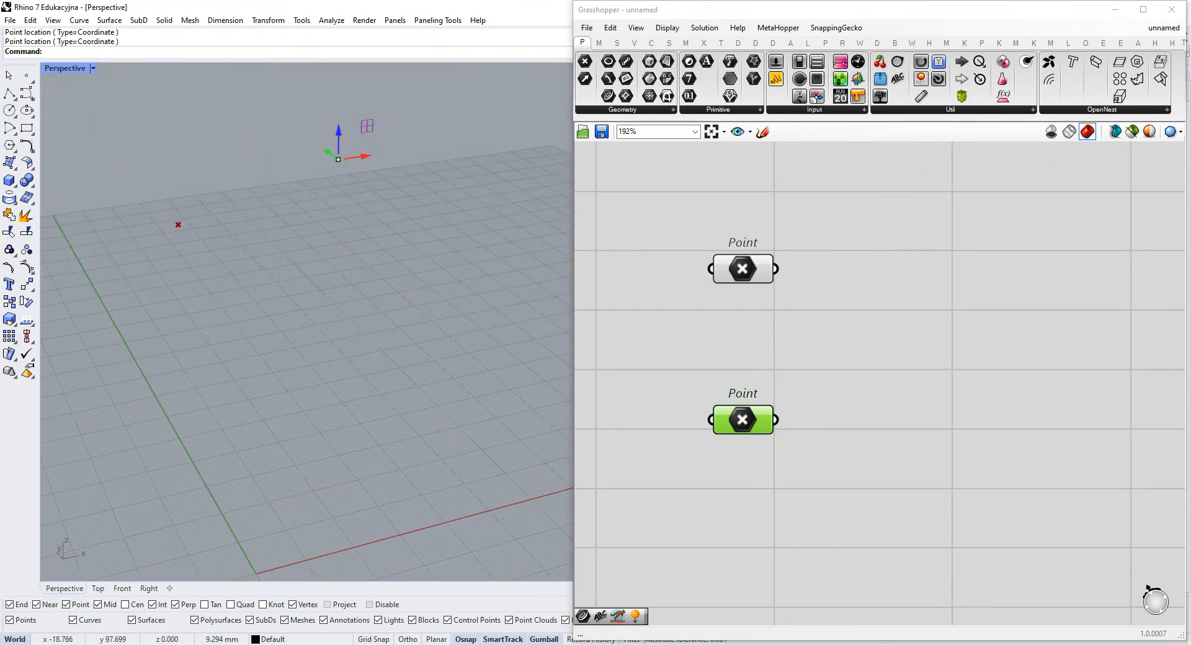
pyautogui.click(366, 341)
pyautogui.click(461, 163)
pyautogui.click(937, 373)
# - Review the beam sketch and compare its supported and loaded nodes with the two Point parameters
pyautogui.moveTo(936, 372); pyautogui.dragTo(872, 351, button='right')
pyautogui.scroll(-1, 862, 378)
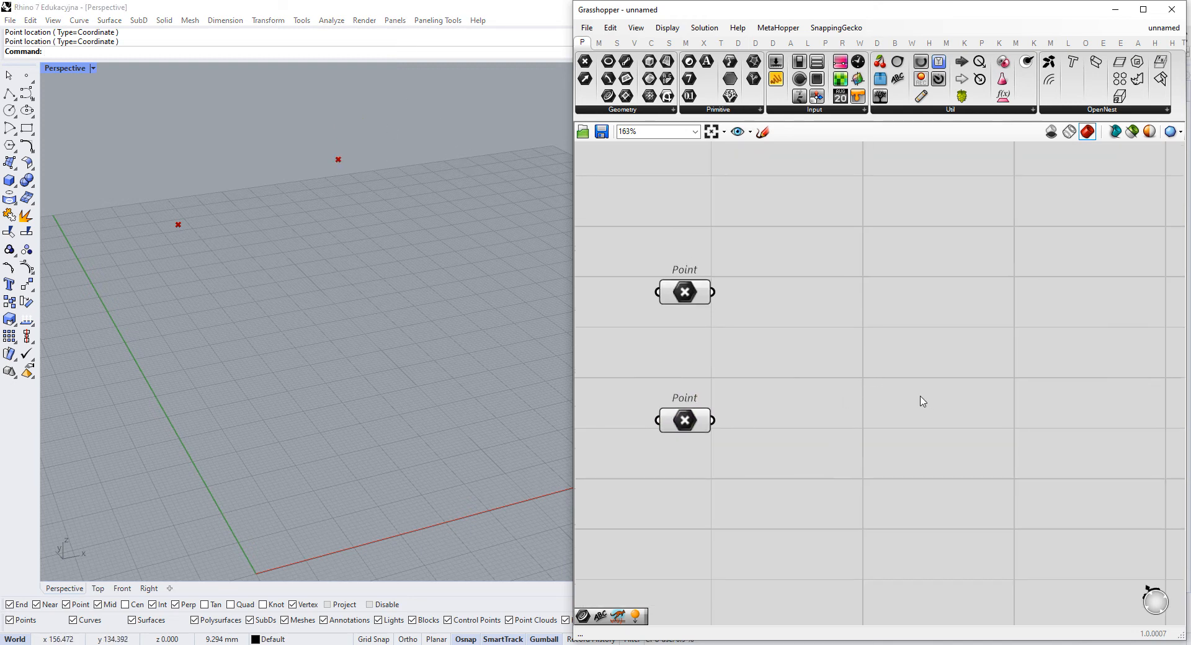
pyautogui.scroll(-6, 811, 373)
pyautogui.moveTo(832, 306); pyautogui.dragTo(819, 486, button='right')
pyautogui.moveTo(799, 155); pyautogui.dragTo(800, 306, button='right')
pyautogui.scroll(4, 754, 248)
pyautogui.moveTo(744, 239); pyautogui.dragTo(961, 349, button='right')
pyautogui.moveTo(978, 361); pyautogui.dragTo(824, 173)
pyautogui.click(872, 232)
pyautogui.scroll(-3, 856, 272)
pyautogui.moveTo(863, 364); pyautogui.dragTo(815, 204, button='right')
pyautogui.scroll(-4, 849, 370)
pyautogui.moveTo(870, 455); pyautogui.dragTo(794, 278, button='right')
pyautogui.scroll(8, 840, 392)
pyautogui.moveTo(790, 373); pyautogui.dragTo(862, 321, button='right')
pyautogui.moveTo(817, 256); pyautogui.dragTo(701, 366)
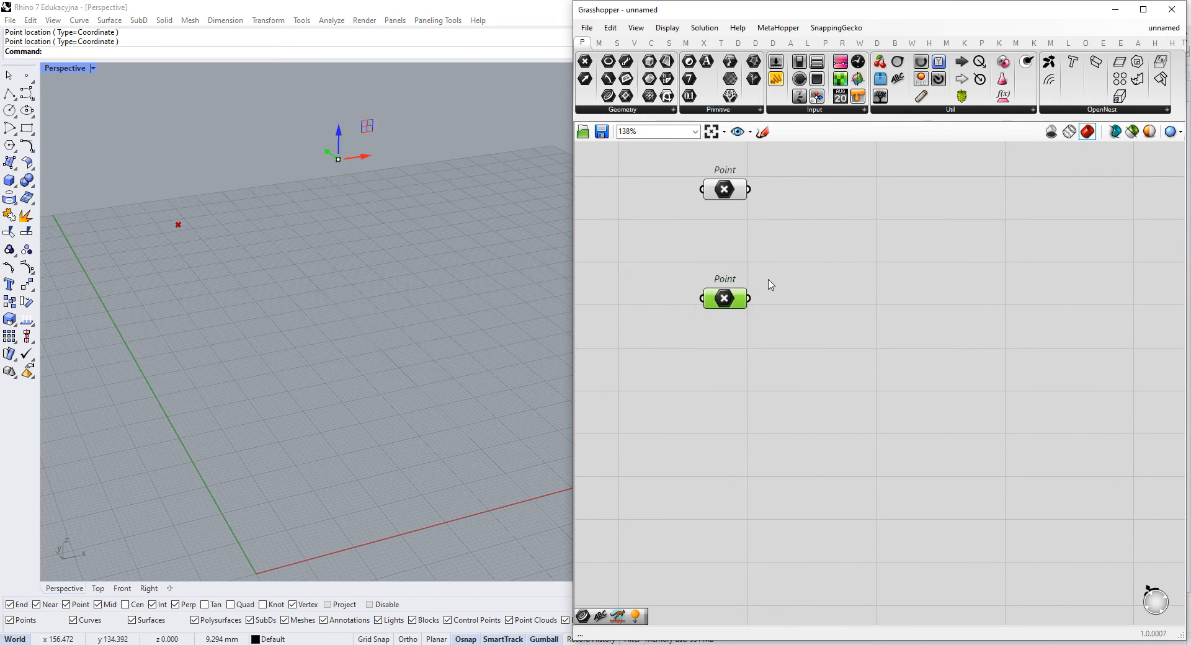
pyautogui.moveTo(769, 282); pyautogui.dragTo(784, 353, button='right')
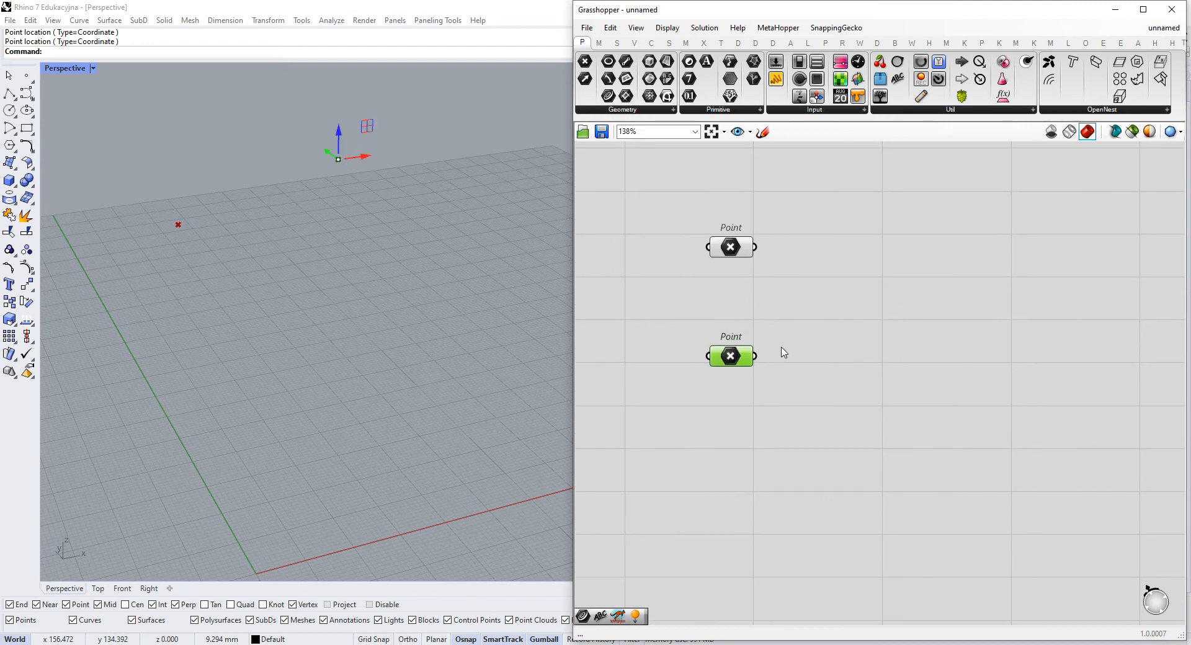
# - Try adding a UnaryForce component beside the lower Point and search again for a unary goal
pyautogui.doubleClick(941, 388)
pyautogui.write('unary')
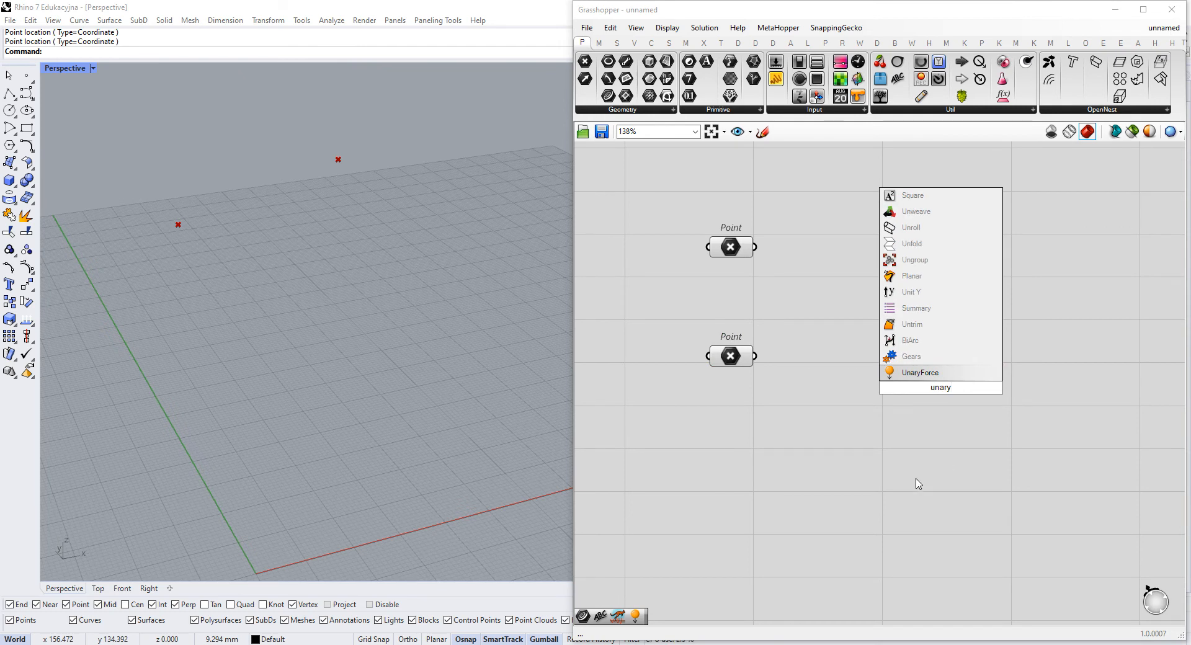
pyautogui.click(920, 372)
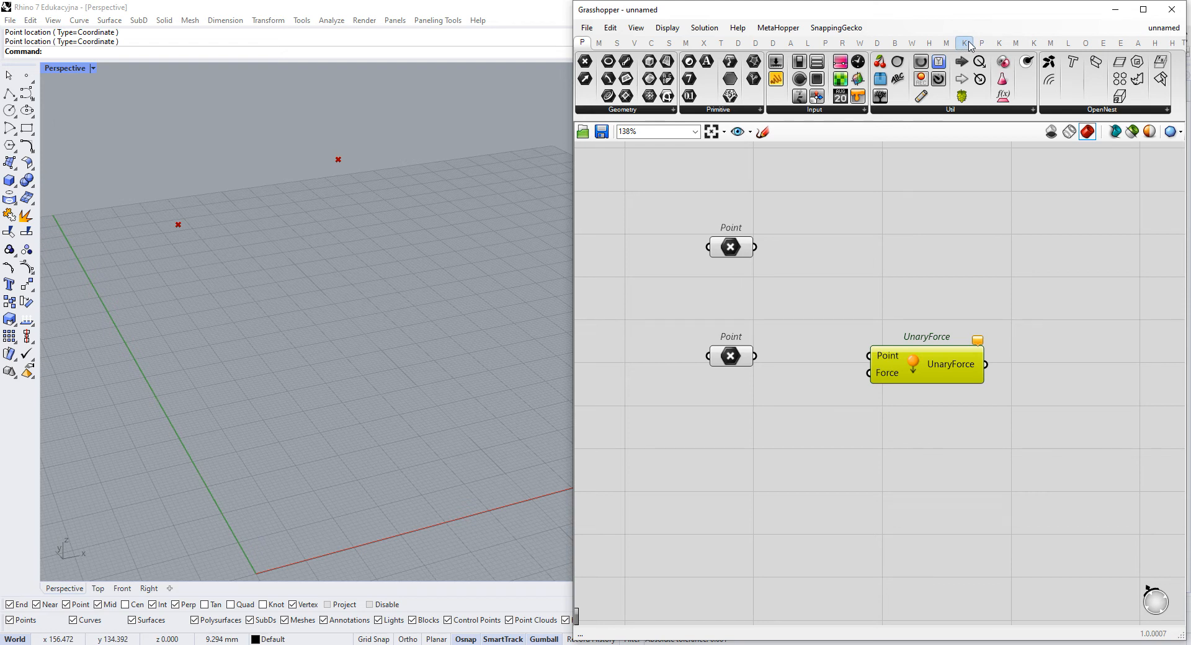
pyautogui.doubleClick(964, 296)
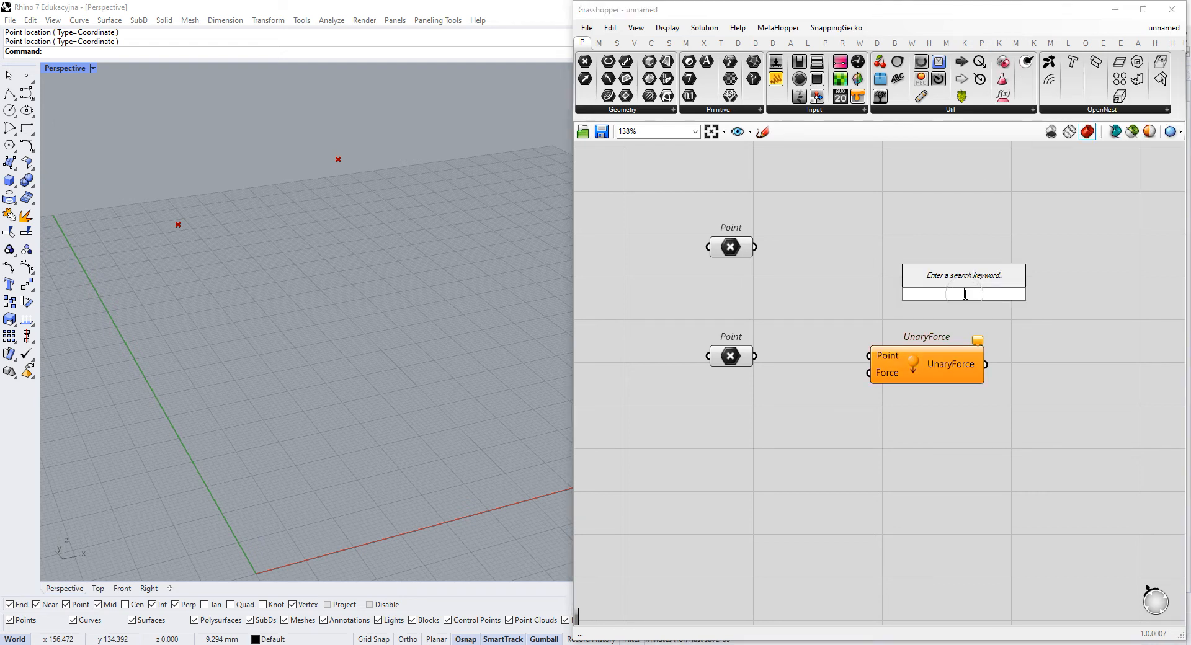
pyautogui.write('unary')
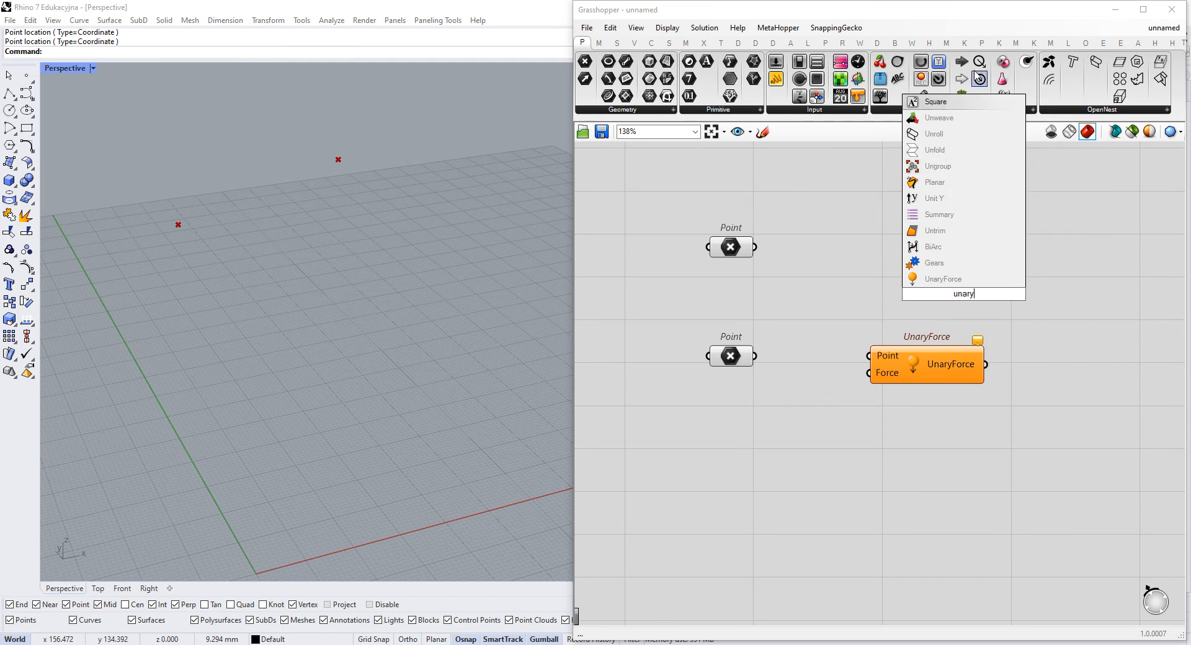
pyautogui.click(1000, 44)
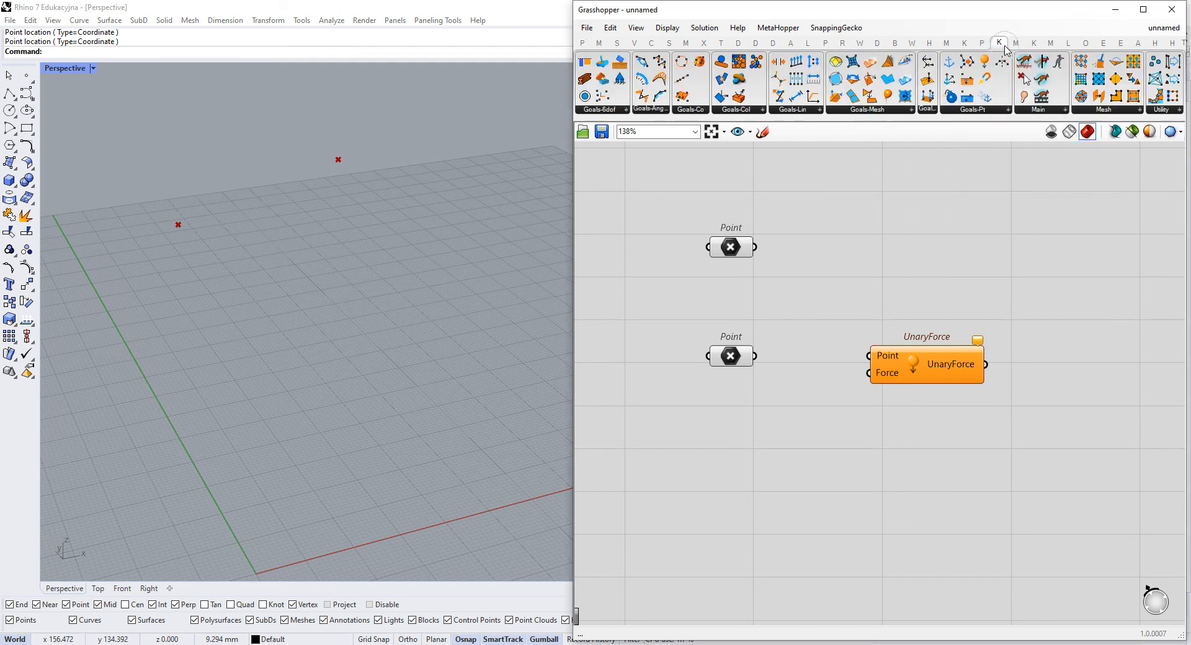
# - Replace UnaryForce with a Kangaroo Load goal and connect the lower Point to its Point input
pyautogui.doubleClick(954, 277)
pyautogui.write('loa')
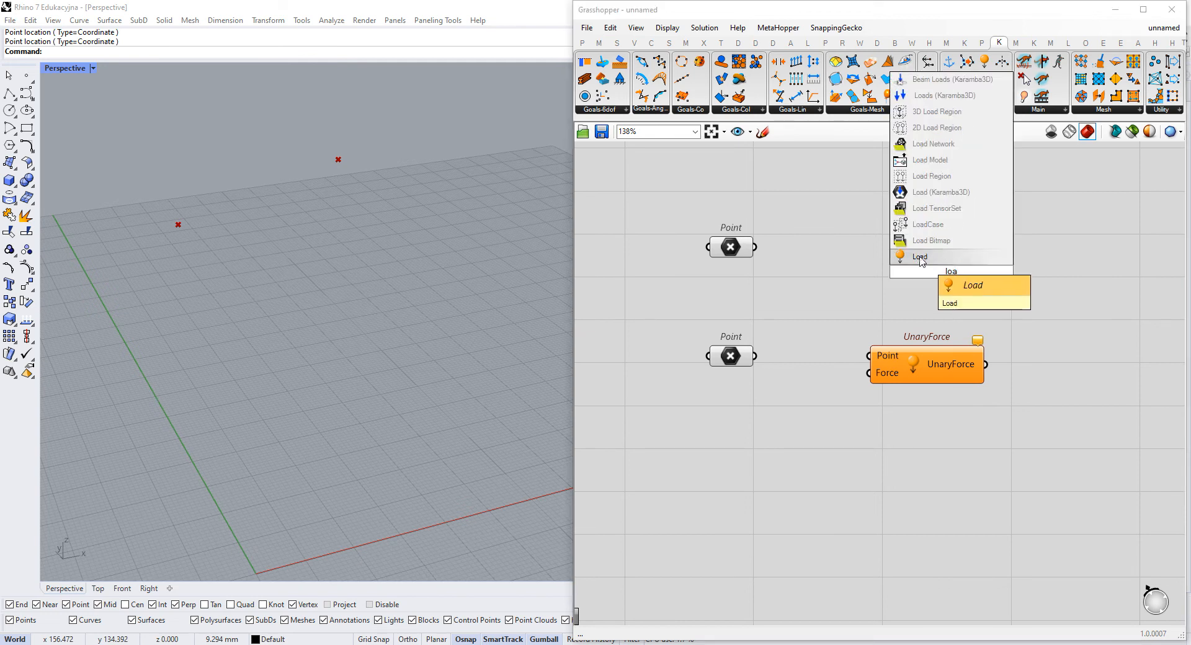
pyautogui.click(920, 259)
pyautogui.moveTo(929, 385); pyautogui.dragTo(920, 413)
pyautogui.press('Delete')
pyautogui.moveTo(949, 290); pyautogui.dragTo(943, 356)
pyautogui.scroll(3, 838, 366)
pyautogui.click(684, 357)
pyautogui.moveTo(706, 349); pyautogui.dragTo(910, 294)
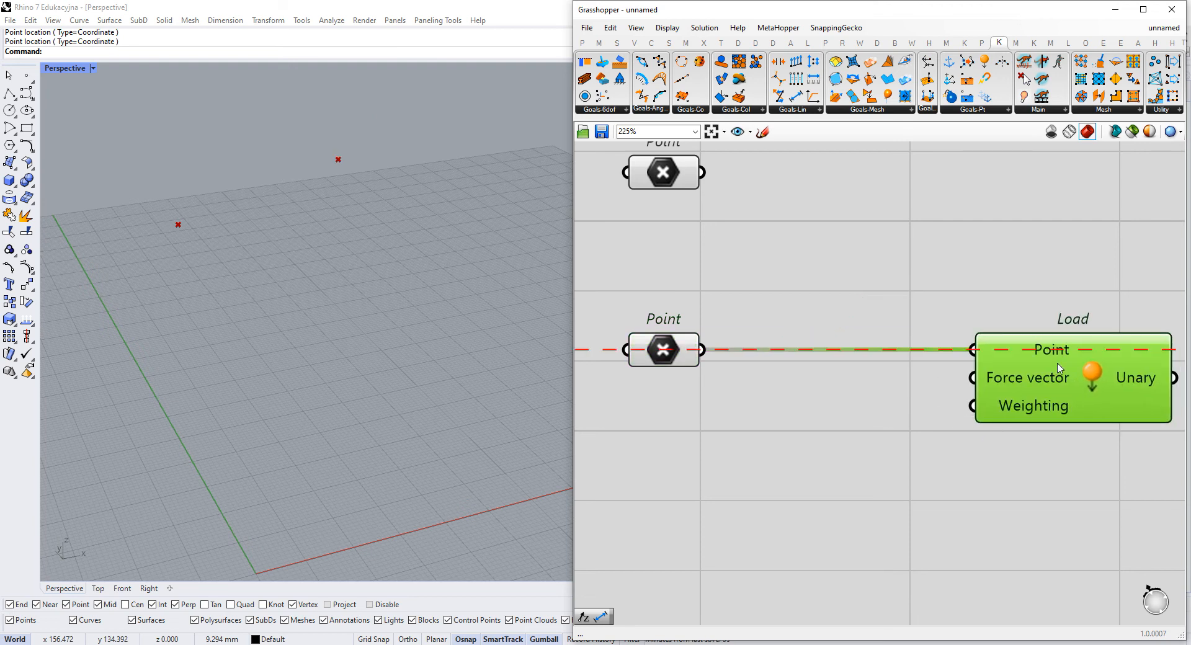
# - Add a Unit Z vector and connect it to the Load goal's Force vector input
pyautogui.doubleClick(821, 442)
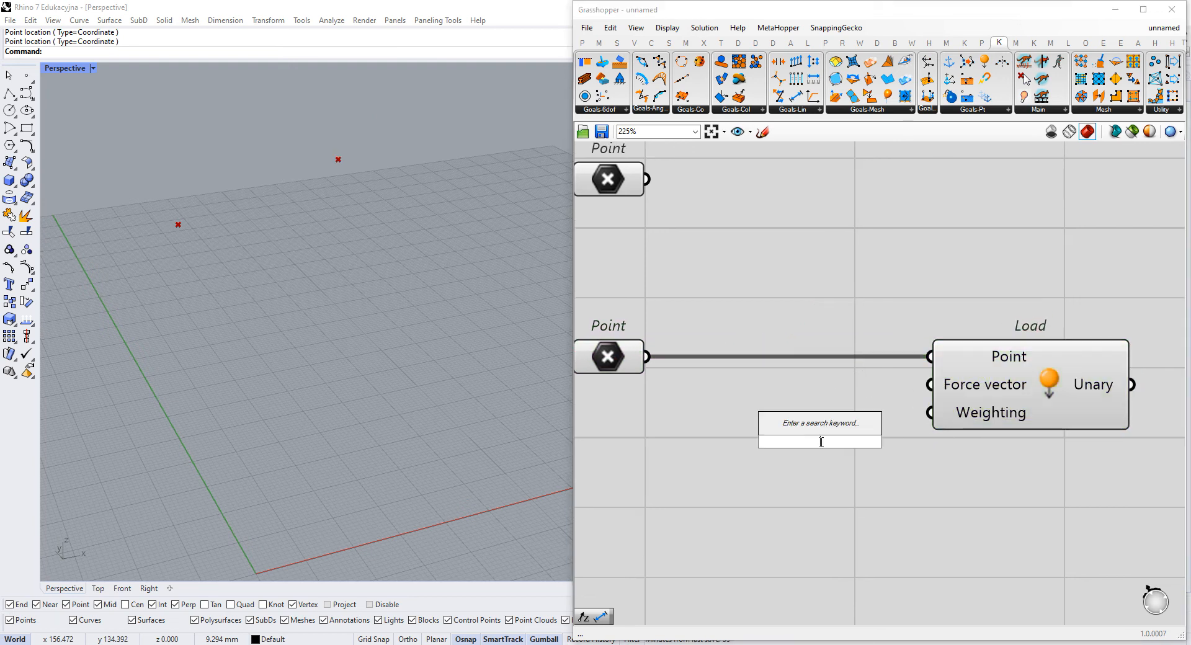
pyautogui.write('unit z')
pyautogui.press('Return')
pyautogui.moveTo(921, 442); pyautogui.dragTo(930, 385)
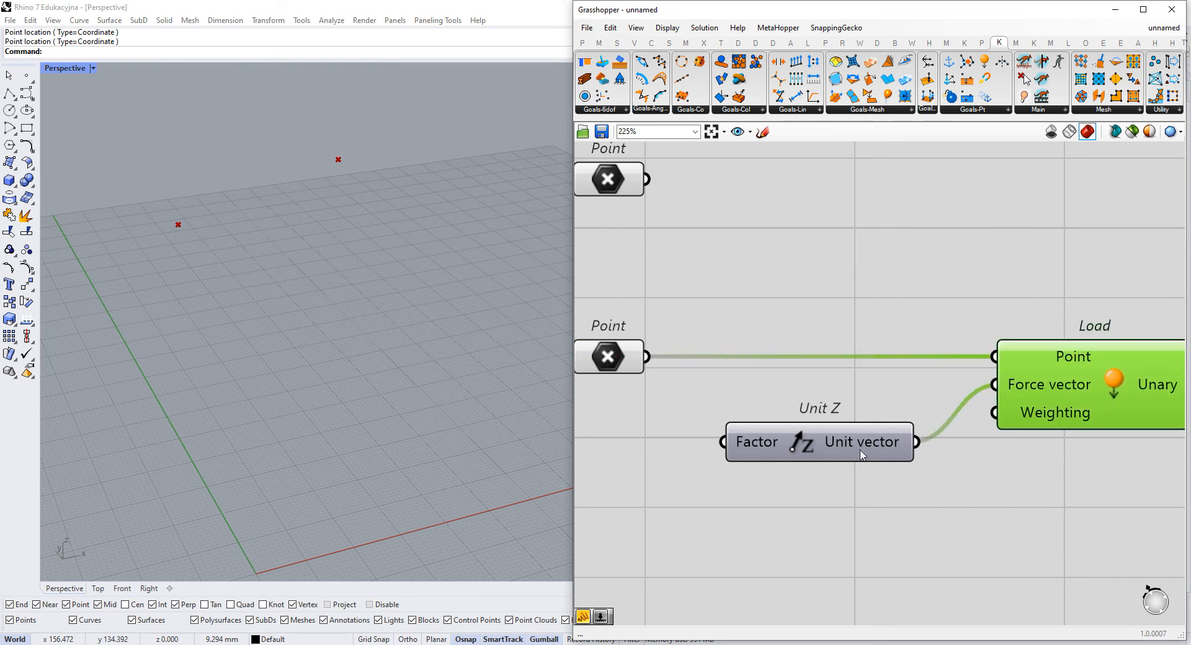
# - Create a panel containing -1 and connect it to the Unit Z component's Factor input
pyautogui.doubleClick(658, 440)
pyautogui.write('//-1')
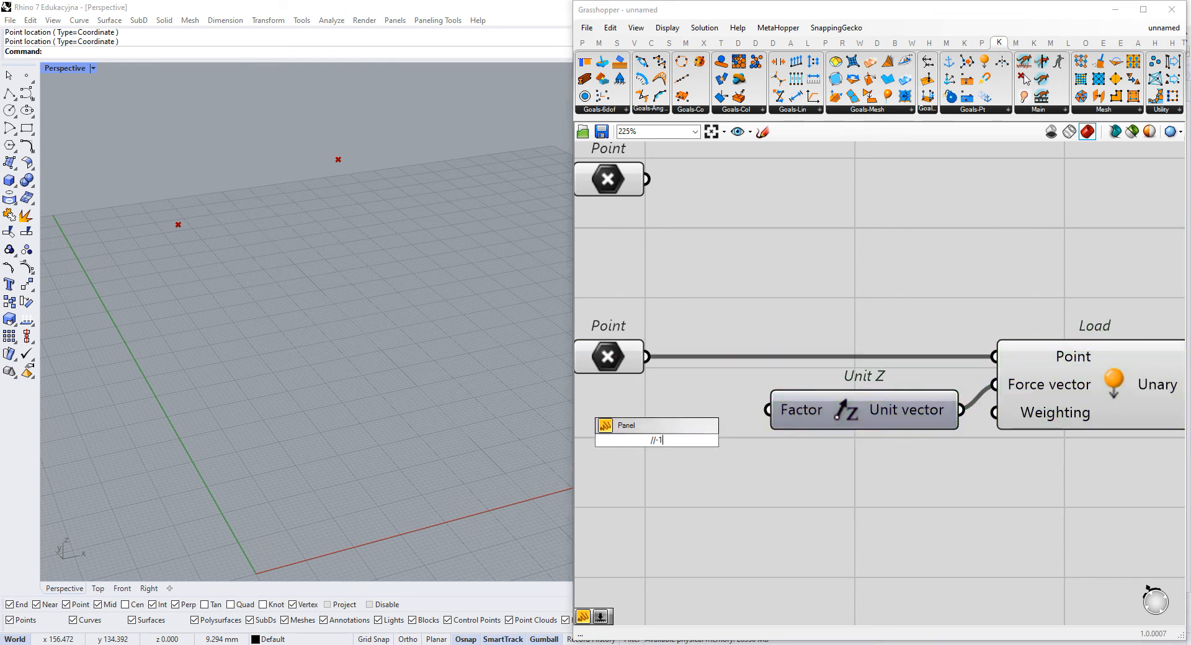
pyautogui.press('Return')
pyautogui.moveTo(687, 441); pyautogui.dragTo(753, 424)
pyautogui.moveTo(654, 421); pyautogui.dragTo(699, 395)
pyautogui.click(748, 460)
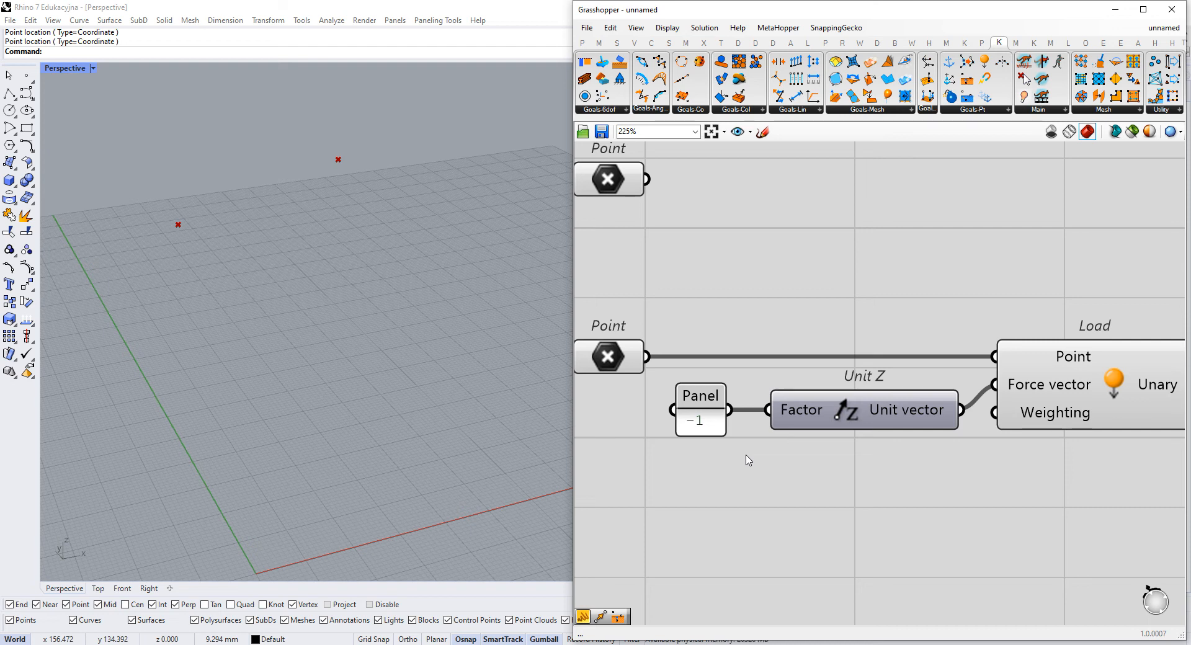
# - Move the lower Point, panel, Unit Z and Load group farther down, leaving more space below the upper Point
pyautogui.scroll(-1, 833, 452)
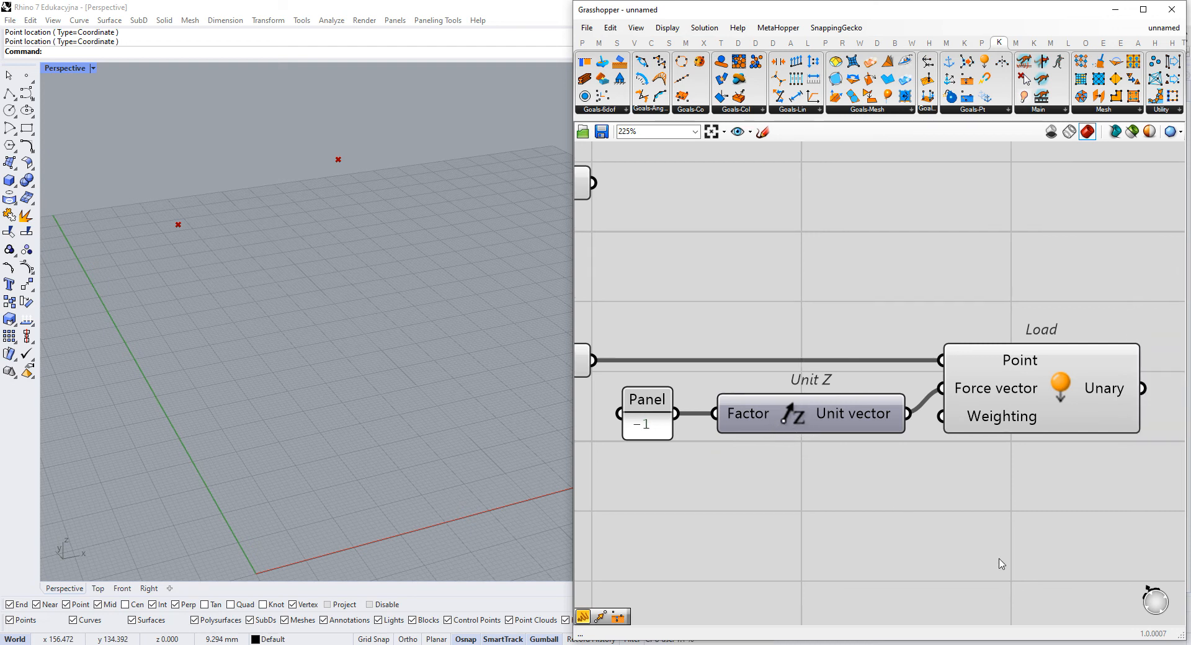
pyautogui.scroll(-1, 962, 545)
pyautogui.moveTo(1072, 546); pyautogui.dragTo(666, 371)
pyautogui.moveTo(1013, 408); pyautogui.dragTo(1014, 464)
pyautogui.click(1001, 397)
pyautogui.moveTo(990, 376); pyautogui.dragTo(964, 345, button='right')
pyautogui.moveTo(1028, 376); pyautogui.dragTo(699, 537)
pyautogui.moveTo(968, 465); pyautogui.dragTo(973, 466)
pyautogui.click(1001, 360)
pyautogui.moveTo(999, 346); pyautogui.dragTo(995, 329, button='right')
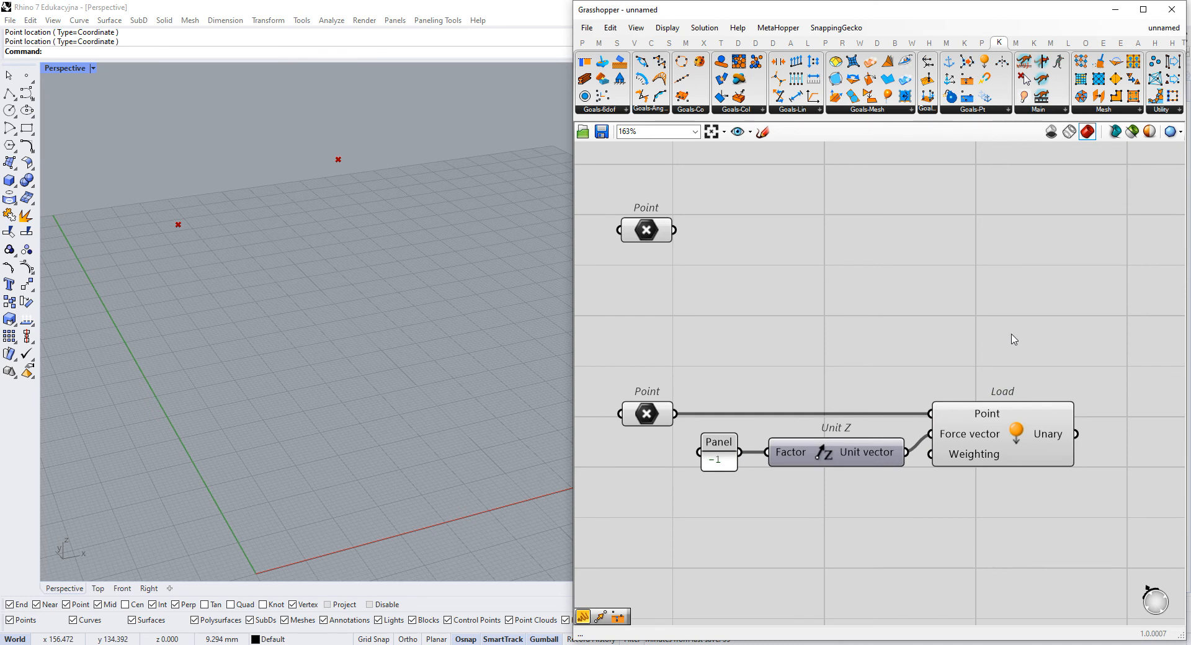
pyautogui.moveTo(728, 163); pyautogui.dragTo(627, 287)
pyautogui.moveTo(251, 239); pyautogui.dragTo(120, 173)
pyautogui.click(783, 247)
pyautogui.click(969, 112)
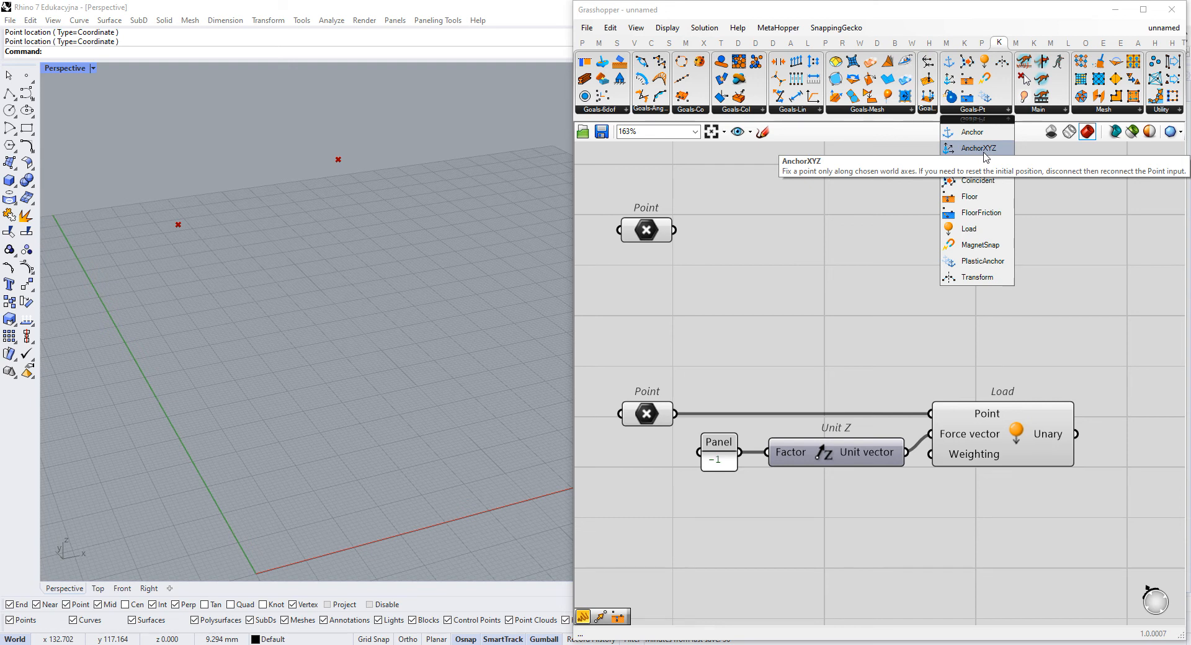
pyautogui.moveTo(985, 150); pyautogui.dragTo(898, 250)
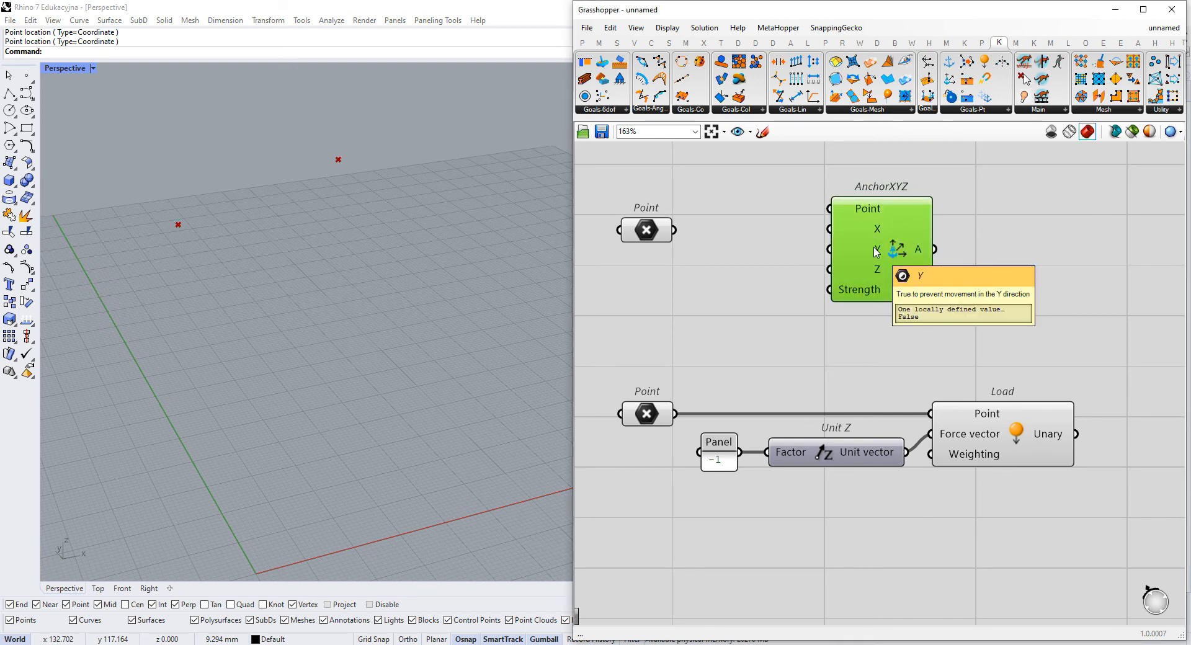
pyautogui.press('Delete')
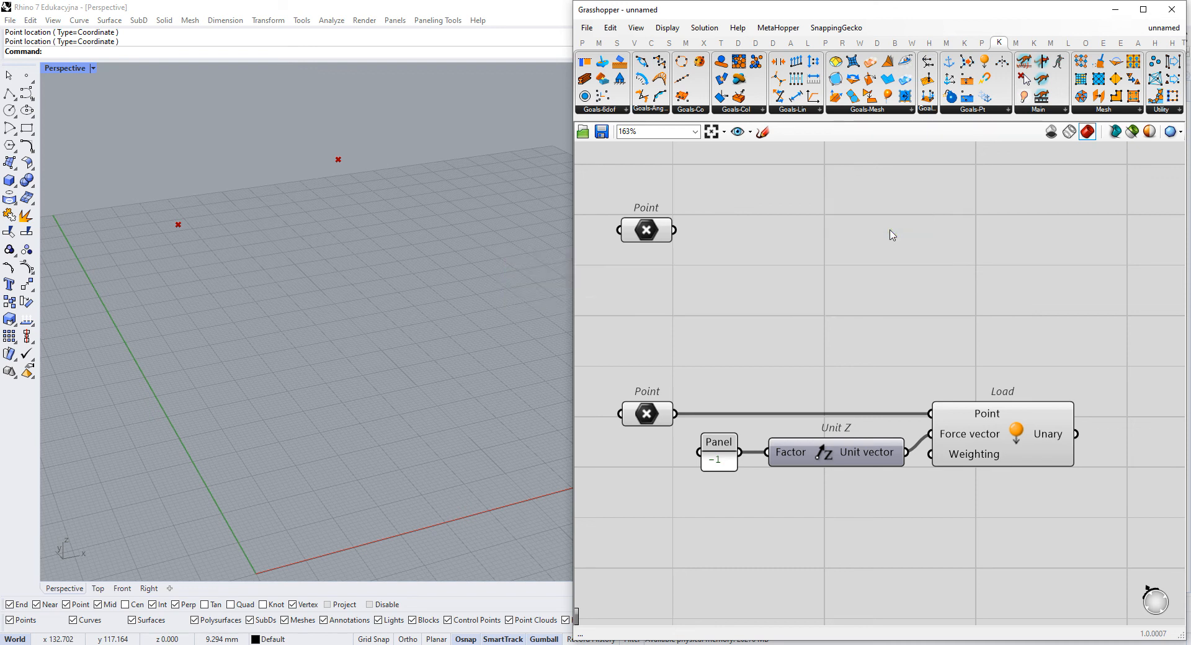
# - Add a Kangaroo Anchor goal and connect the upper Point to its Point input
pyautogui.click(969, 112)
pyautogui.moveTo(958, 127); pyautogui.dragTo(809, 229)
pyautogui.moveTo(674, 230)
pyautogui.mouseDown()
pyautogui.moveTo(759, 209)
pyautogui.moveTo(819, 247)
pyautogui.moveTo(988, 249)
pyautogui.mouseUp()
pyautogui.click(1056, 263)
pyautogui.moveTo(1056, 263); pyautogui.dragTo(1025, 276, button='right')
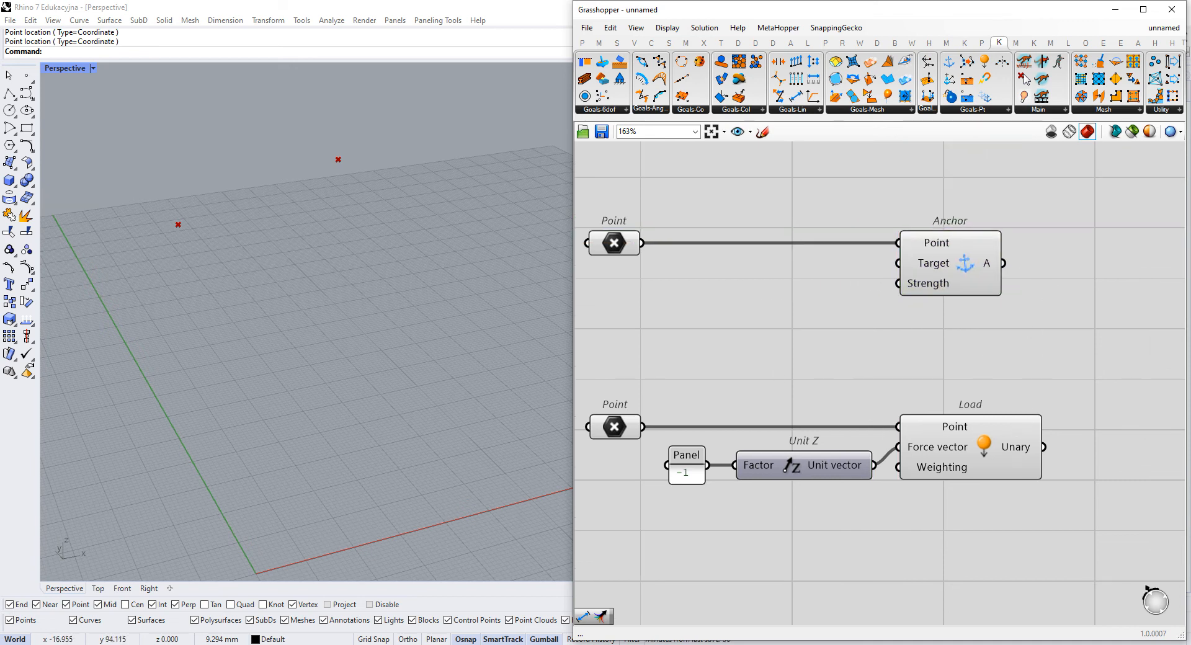
# - Add a Merge component and connect the Anchor output to D1 and the Load goal's Unary output to D2
pyautogui.scroll(-3, 1002, 308)
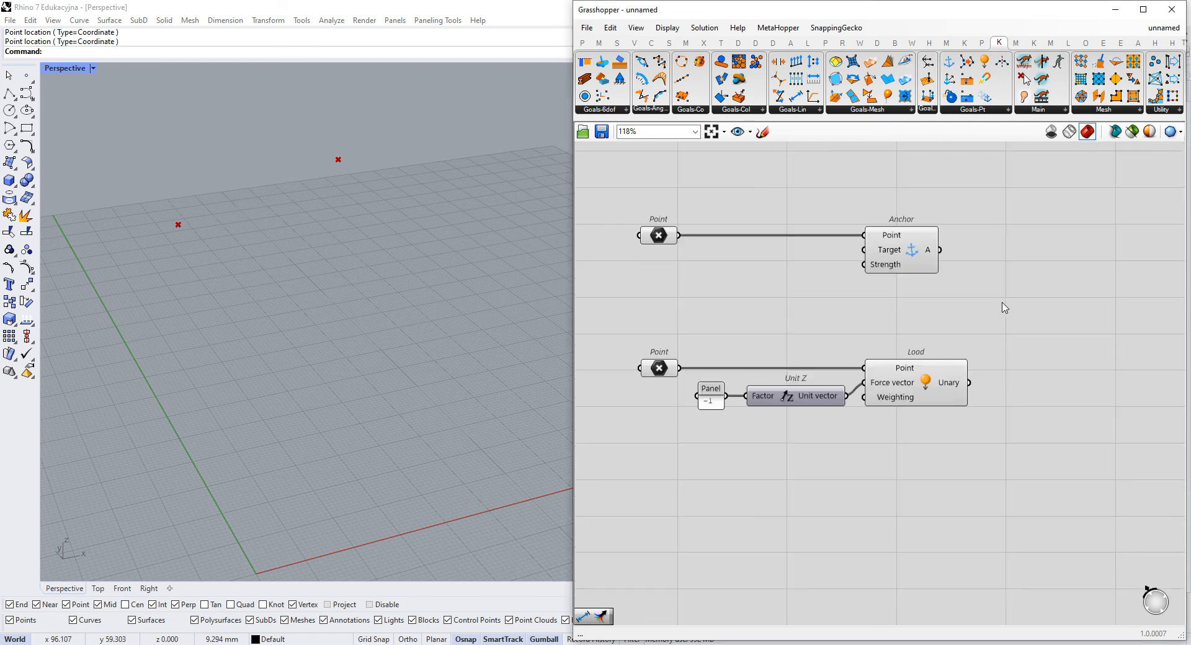
pyautogui.doubleClick(988, 313)
pyautogui.write('merge')
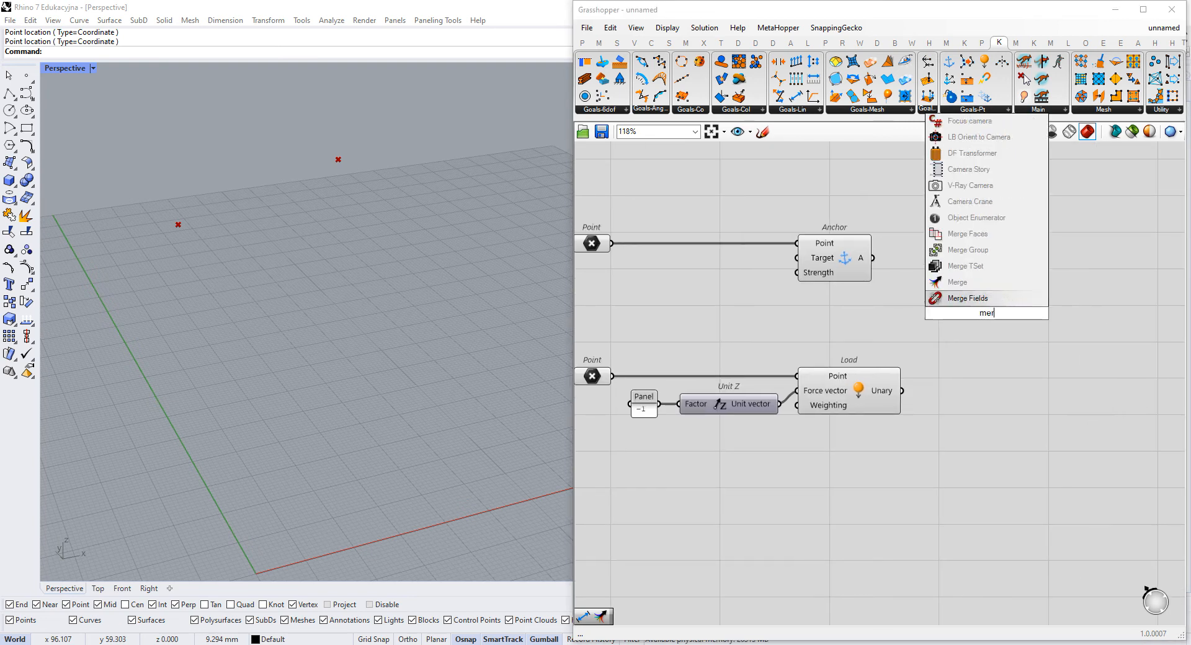
pyautogui.press('Return')
pyautogui.moveTo(873, 258); pyautogui.dragTo(891, 414)
pyautogui.moveTo(902, 391); pyautogui.dragTo(1043, 280)
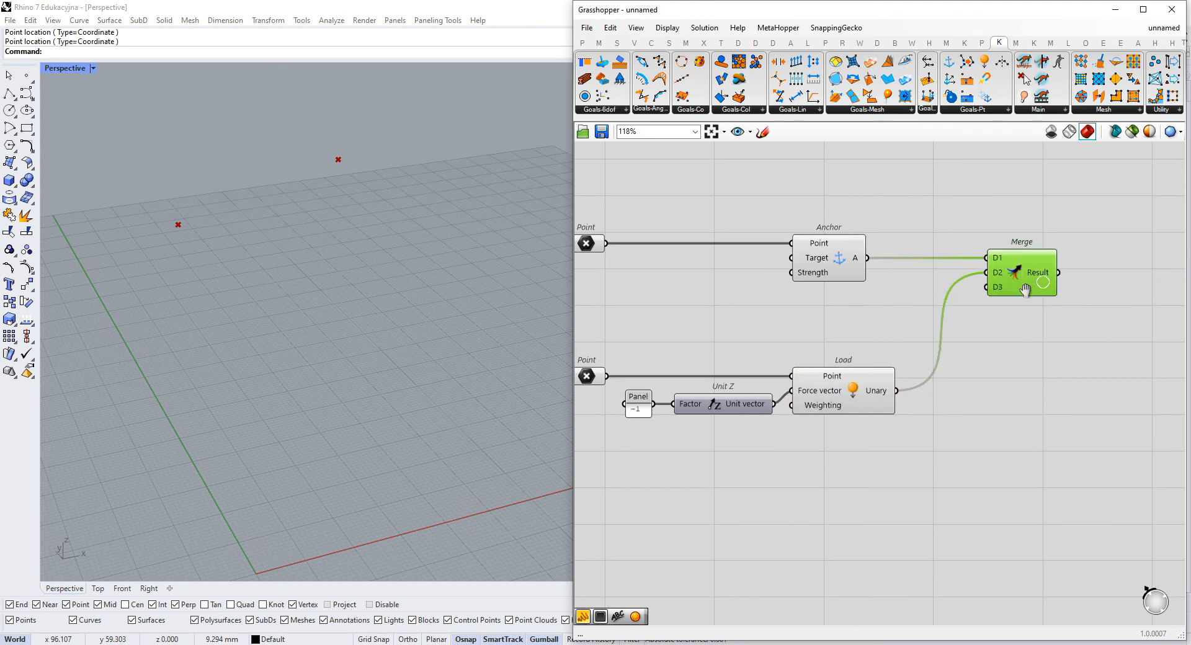
# - Add a BouncySolver and connect the Merge Result to its GoalObjects input
pyautogui.scroll(3, 1026, 305)
pyautogui.click(1034, 114)
pyautogui.moveTo(1061, 125); pyautogui.dragTo(994, 392)
pyautogui.moveTo(920, 321); pyautogui.dragTo(825, 274)
pyautogui.moveTo(993, 373); pyautogui.dragTo(1027, 326)
# - Add a Button and connect it to the BouncySolver's Reset input
pyautogui.doubleClick(799, 409)
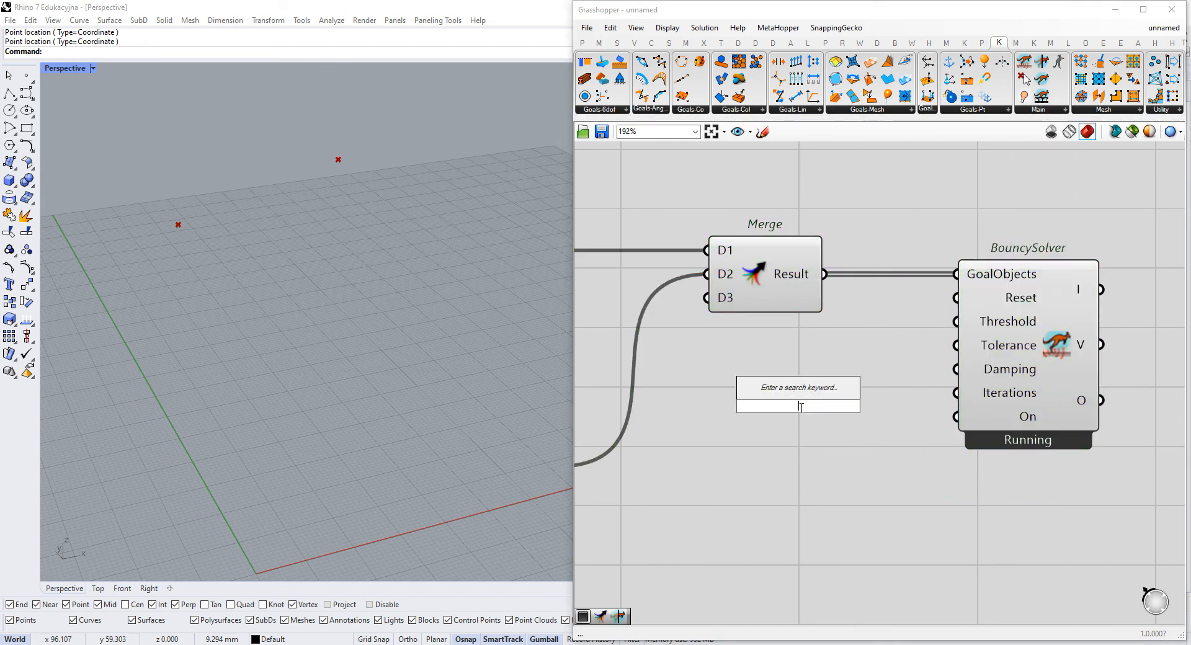
pyautogui.write('button')
pyautogui.press('Return')
pyautogui.moveTo(862, 406); pyautogui.dragTo(957, 298)
# - Add a Boolean Toggle, connect it to the BouncySolver's On input and switch it to True
pyautogui.doubleClick(804, 485)
pyautogui.write('togg')
pyautogui.press('Return')
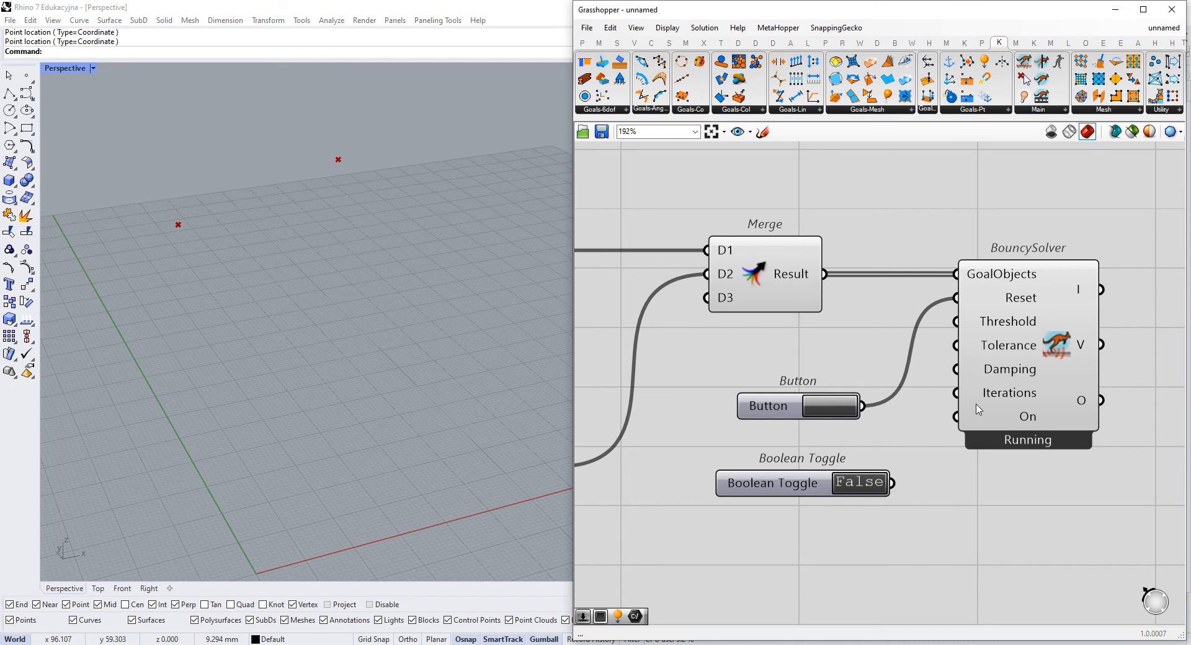
pyautogui.moveTo(959, 417); pyautogui.dragTo(892, 483)
pyautogui.moveTo(805, 488); pyautogui.dragTo(798, 461)
pyautogui.moveTo(1074, 217); pyautogui.dragTo(828, 459)
pyautogui.scroll(-2, 850, 431)
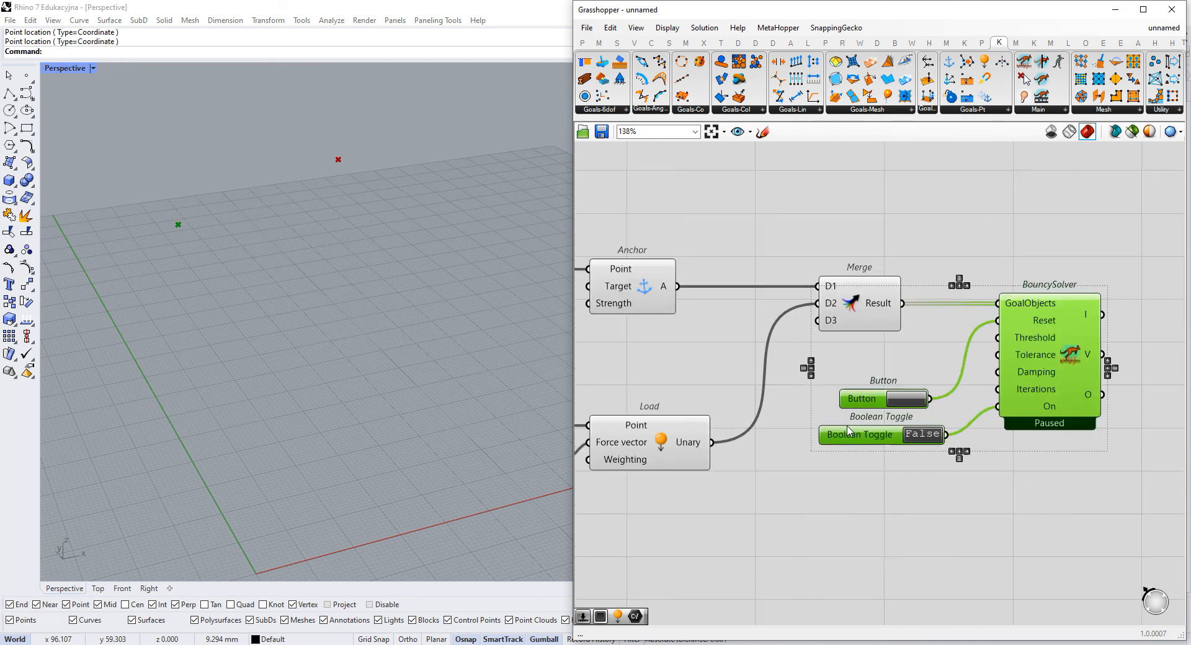
pyautogui.click(810, 373)
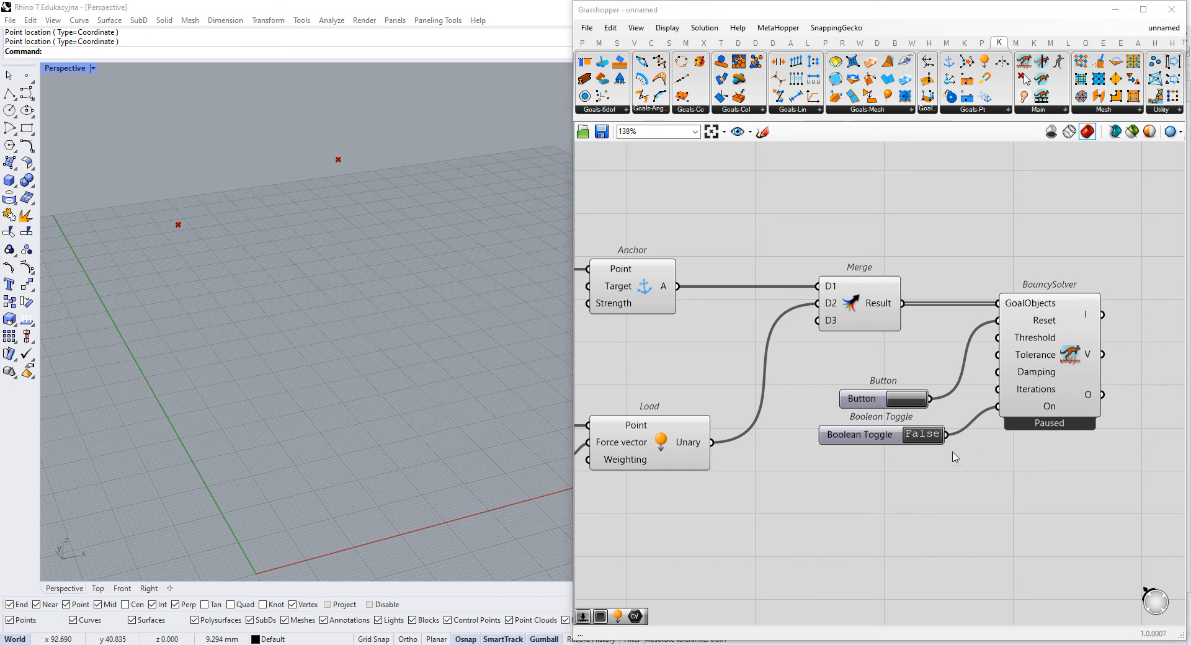
pyautogui.doubleClick(932, 442)
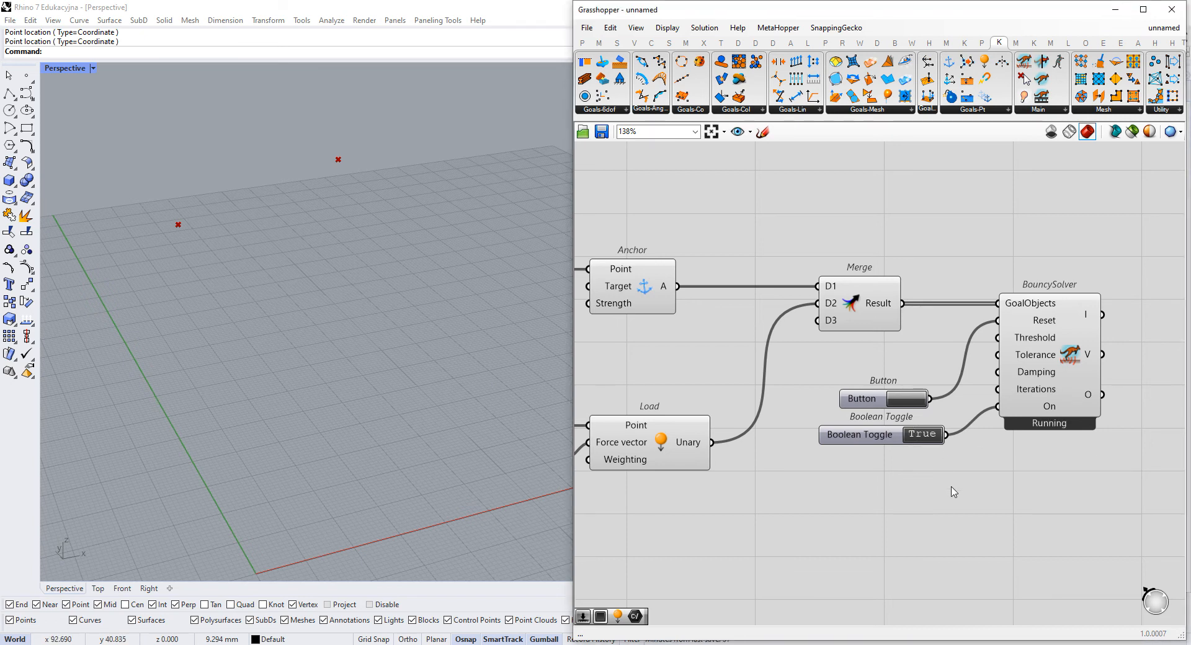
pyautogui.scroll(-4, 266, 270)
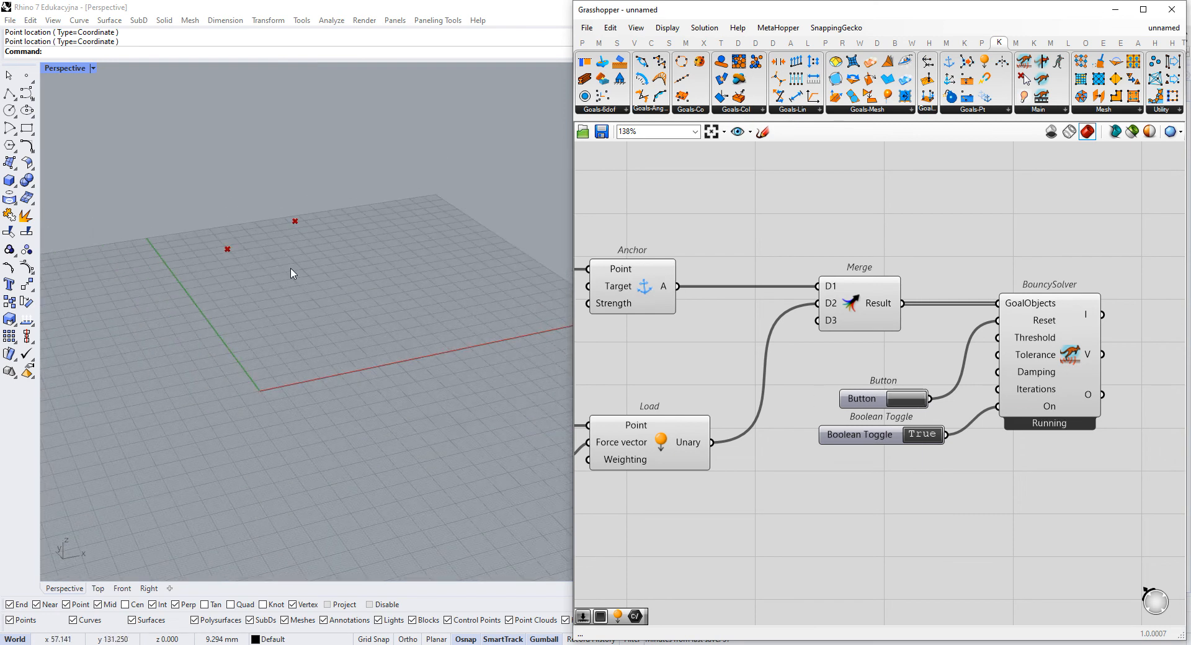
# - Create a panel containing "1." and connect it to the BouncySolver's Iterations input
pyautogui.scroll(2, 998, 373)
pyautogui.doubleClick(814, 396)
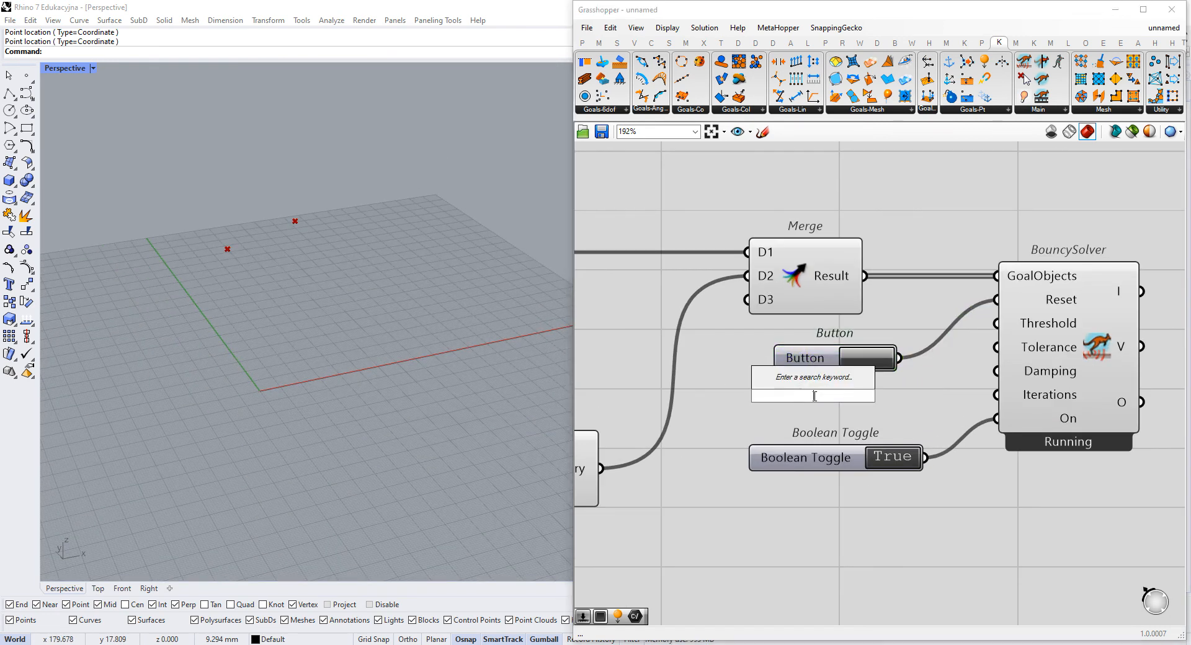
pyautogui.write('//1.')
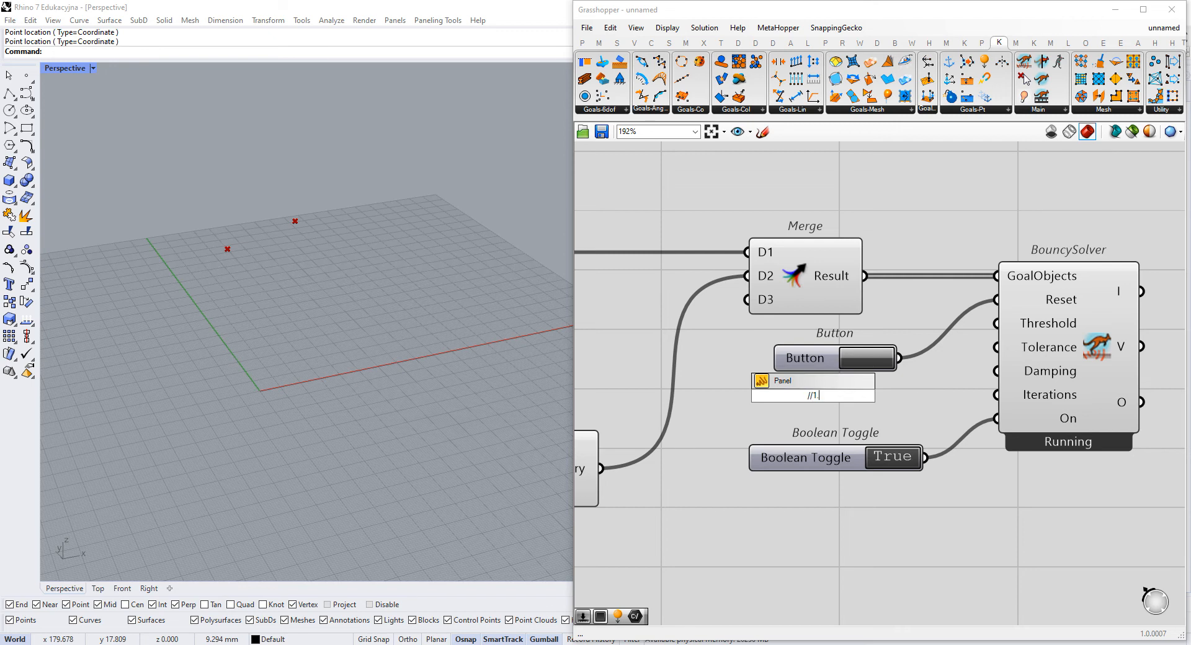
pyautogui.press('Return')
pyautogui.moveTo(838, 396); pyautogui.dragTo(1001, 407)
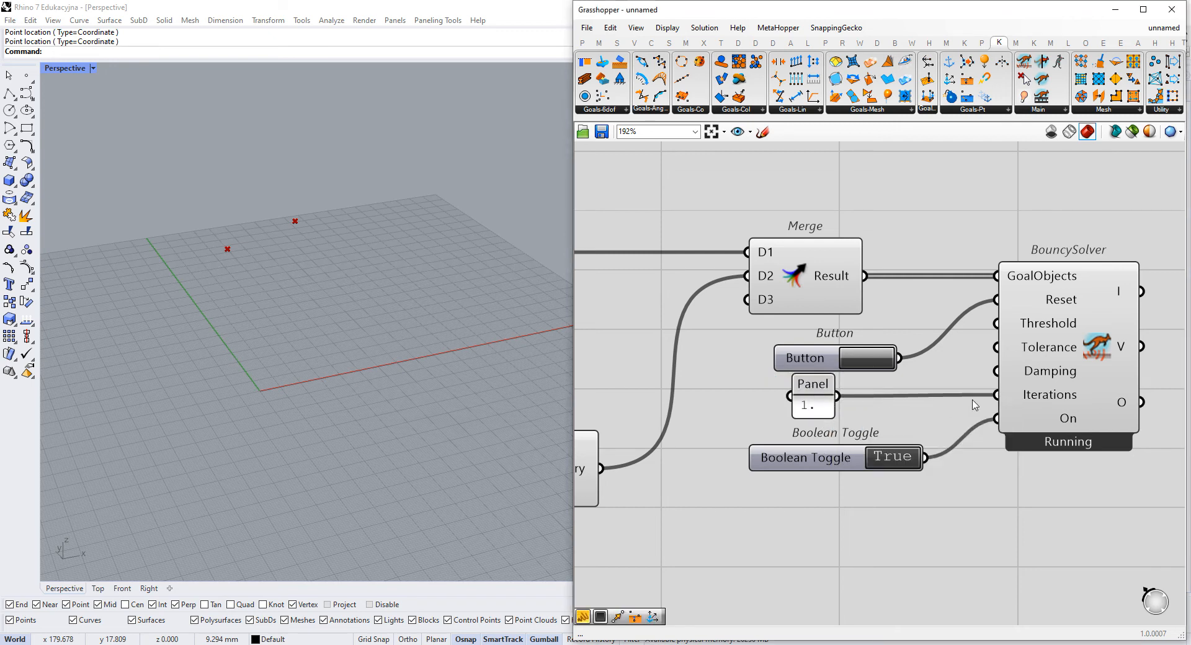
# - Reset the solver repeatedly to watch how the anchored and loaded points behave in the viewport
pyautogui.click(861, 359)
pyautogui.scroll(-5, 348, 329)
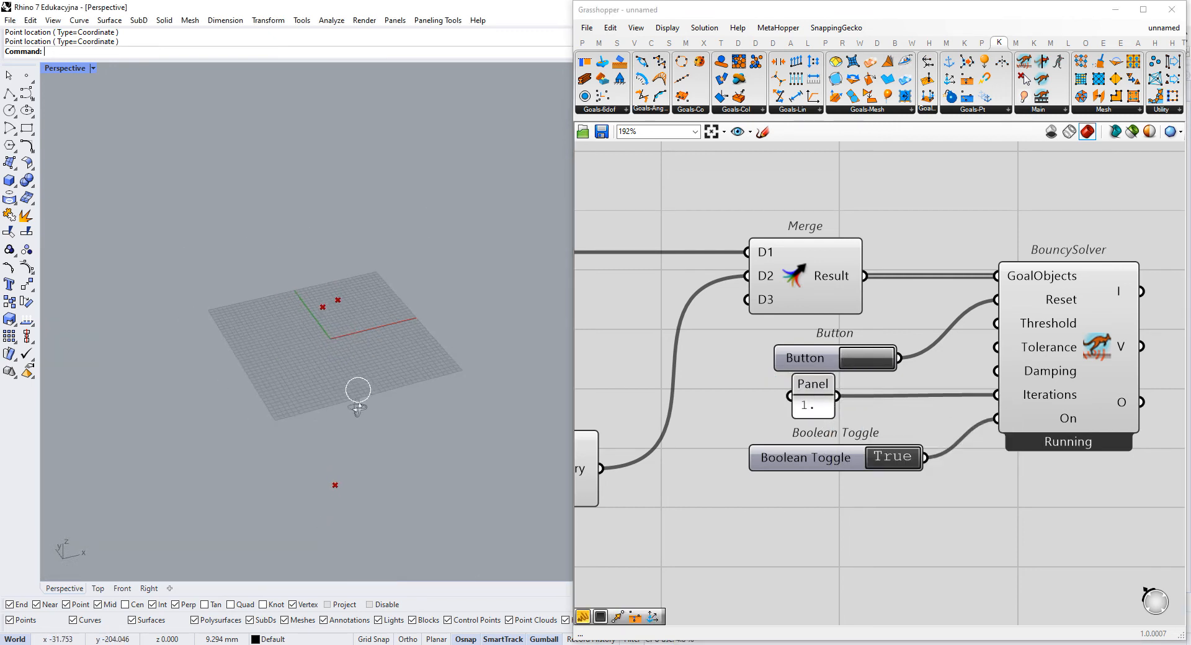
pyautogui.scroll(4, 335, 391)
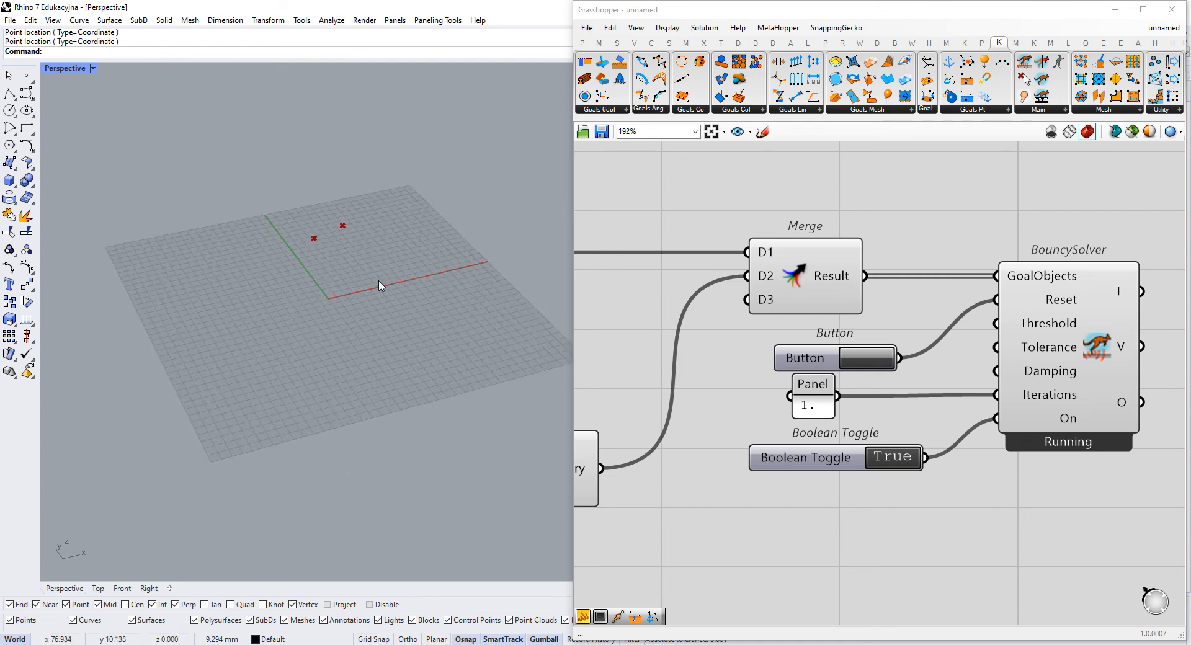
pyautogui.click(867, 358)
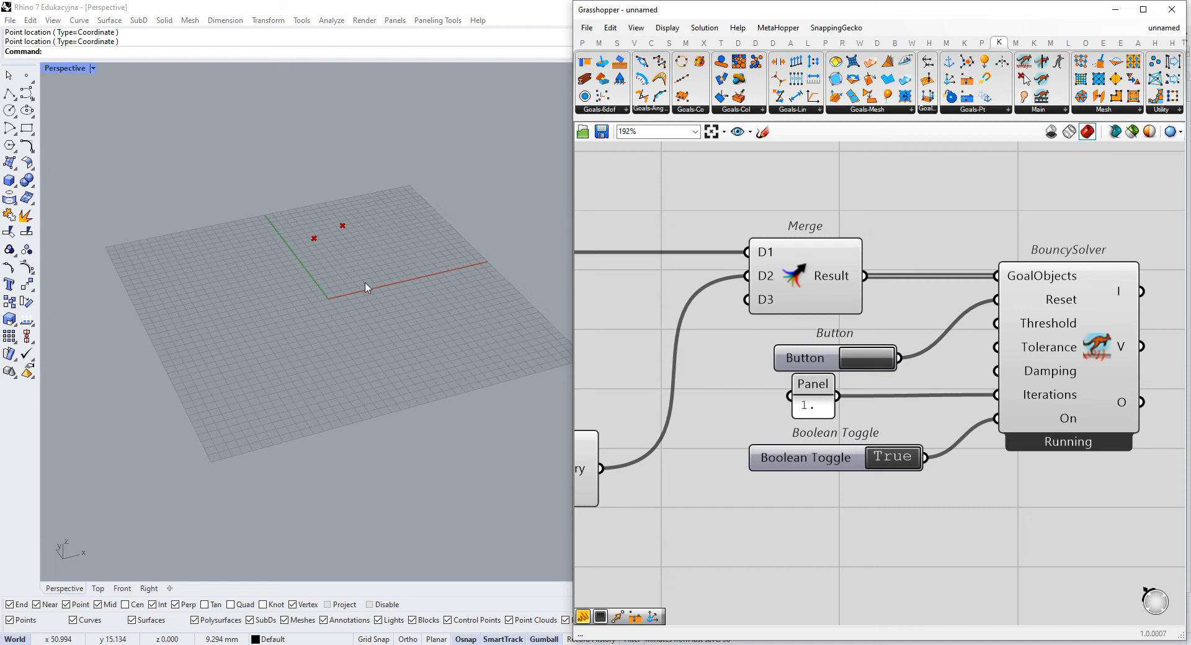
pyautogui.click(852, 355)
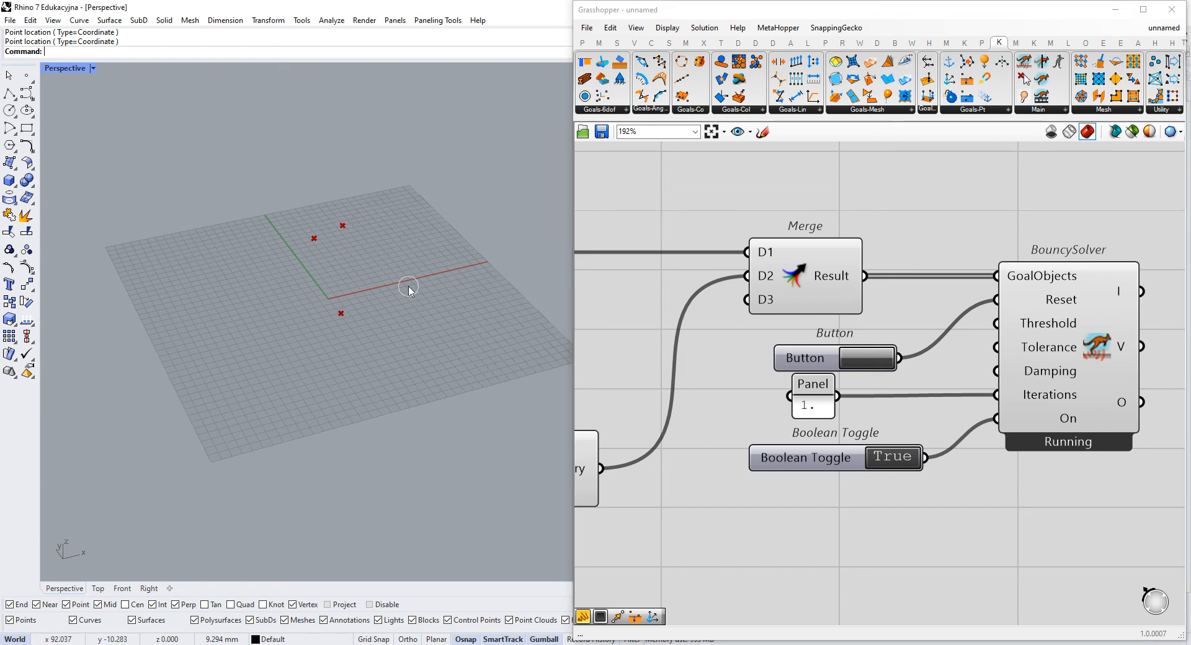
# - Set the Boolean Toggle to False and change the Iterations panel's text to 1
pyautogui.doubleClick(907, 458)
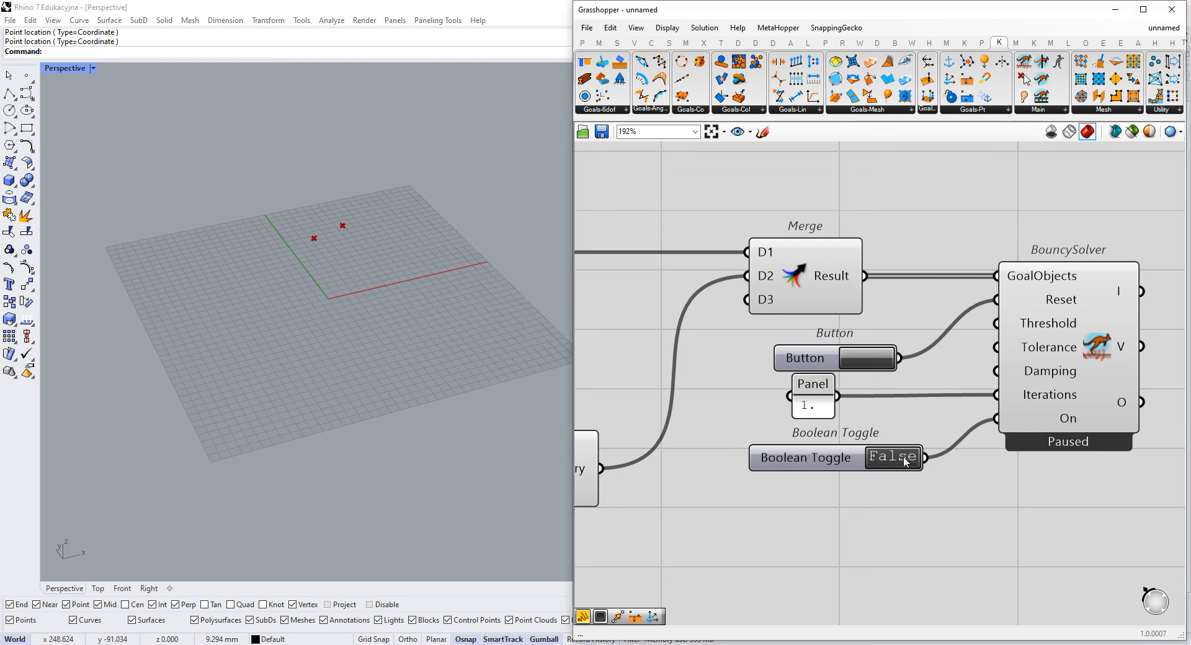
pyautogui.moveTo(886, 391); pyautogui.dragTo(971, 399, button='right')
pyautogui.doubleClick(894, 420)
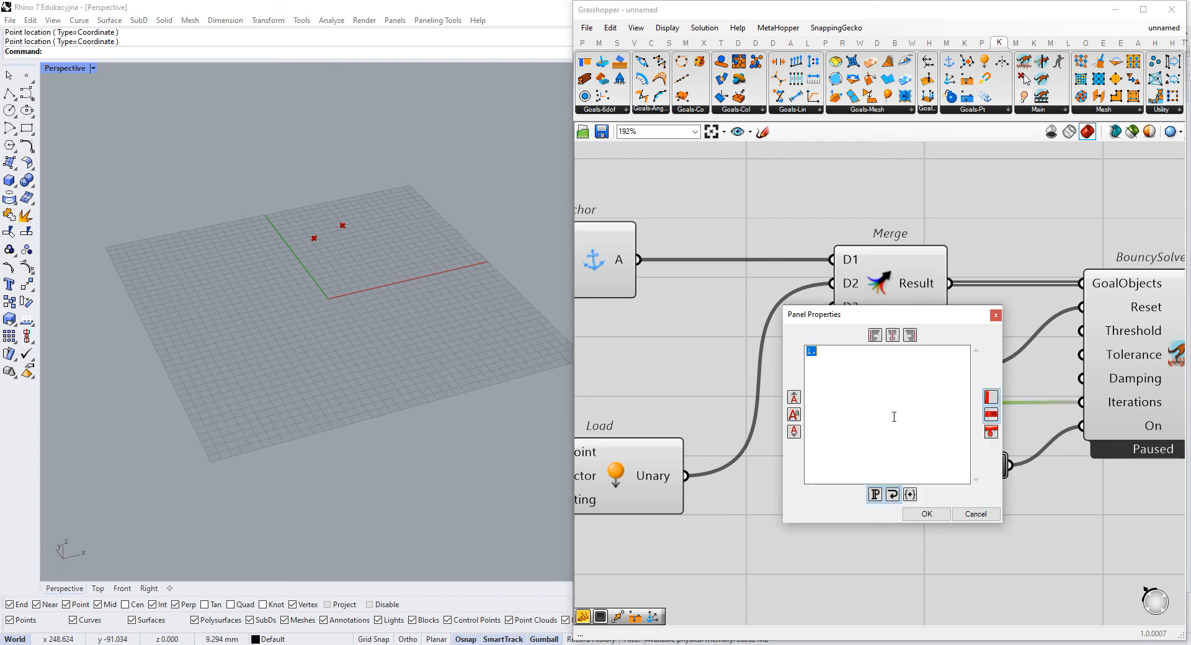
pyautogui.click(927, 514)
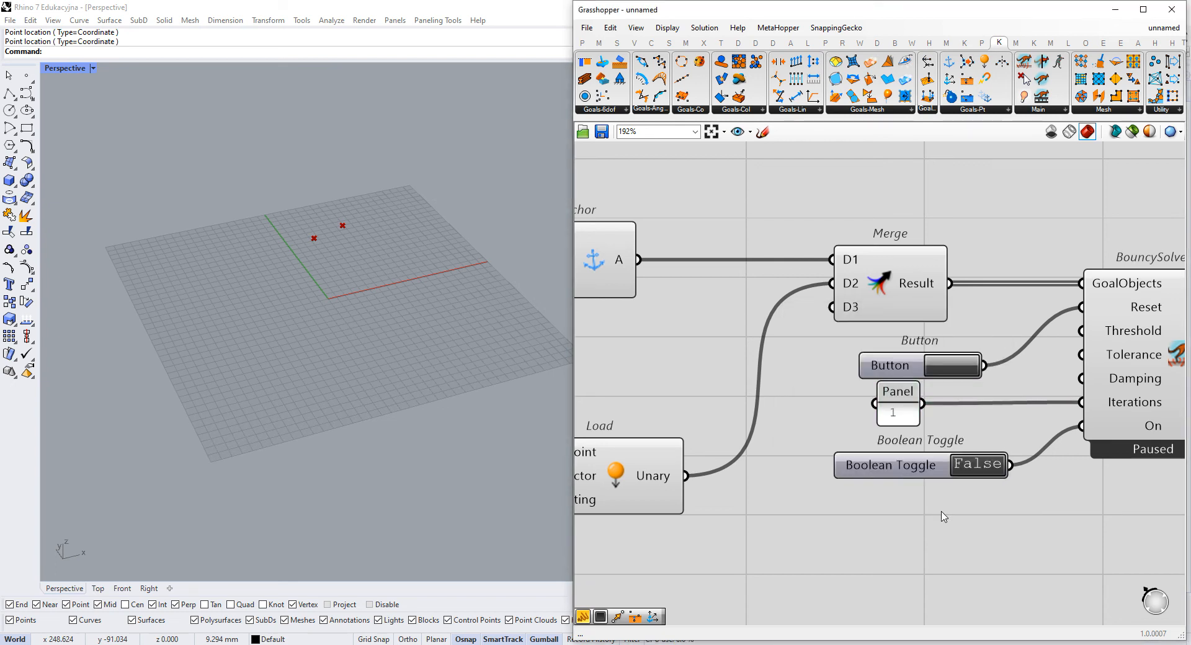
# - Examine the Anchor and Load goals together with their referenced points in the Rhino viewport
pyautogui.moveTo(751, 443); pyautogui.dragTo(897, 405, button='right')
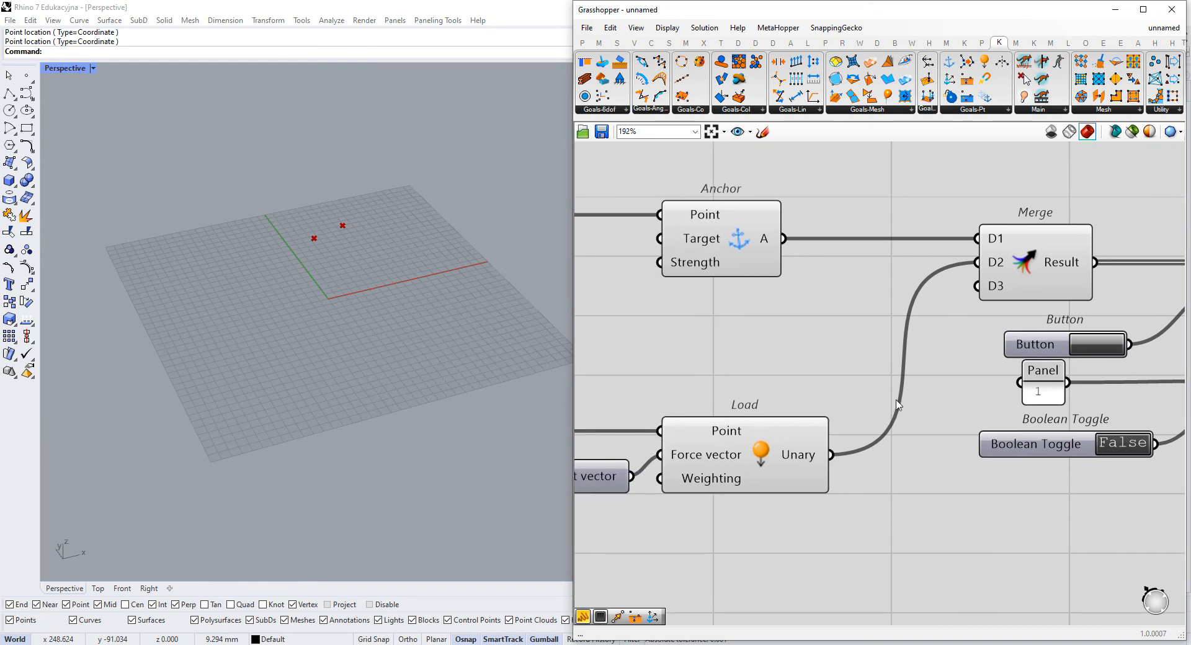
pyautogui.moveTo(897, 358); pyautogui.dragTo(1049, 382, button='right')
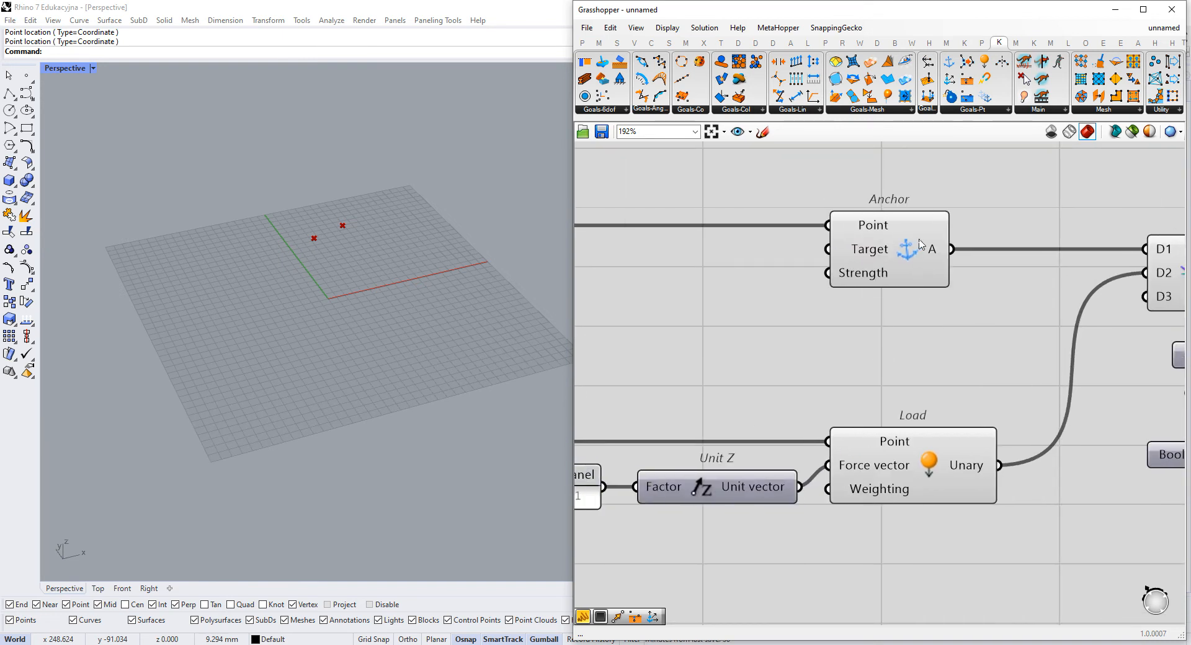
pyautogui.moveTo(921, 245); pyautogui.dragTo(935, 246)
pyautogui.moveTo(674, 366); pyautogui.dragTo(638, 385, button='right')
pyautogui.scroll(11, 340, 232)
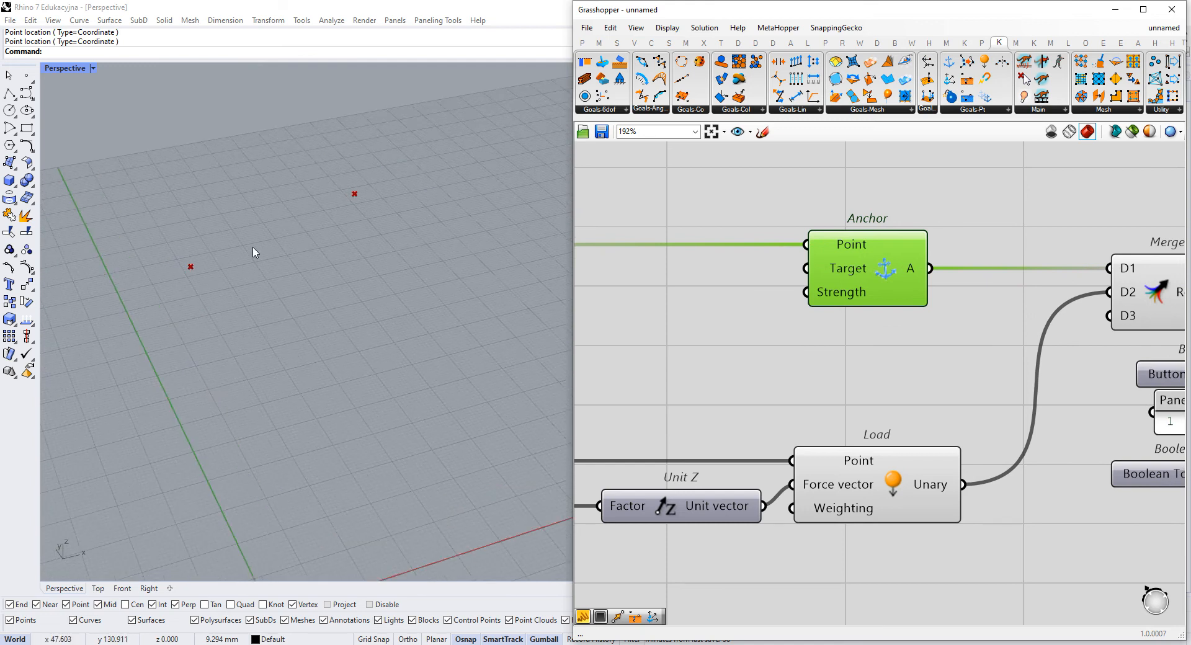
pyautogui.moveTo(141, 292); pyautogui.dragTo(412, 163)
pyautogui.moveTo(832, 323); pyautogui.dragTo(852, 360, button='right')
pyautogui.scroll(-4, 852, 360)
pyautogui.moveTo(901, 272); pyautogui.dragTo(580, 378)
pyautogui.scroll(3, 847, 348)
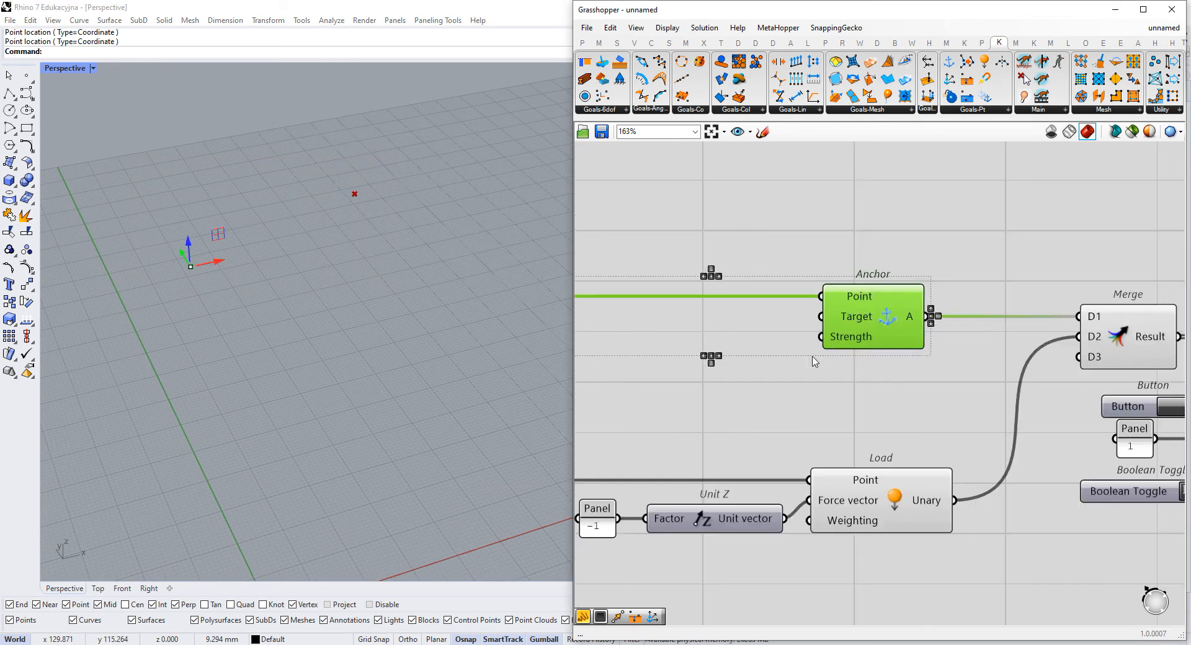
# - Add a Line component between the goal rows and connect the upper Point to Start Point and the lower Point to End Point
pyautogui.click(688, 384)
pyautogui.doubleClick(699, 370)
pyautogui.write('line')
pyautogui.click(679, 339)
pyautogui.moveTo(687, 349); pyautogui.dragTo(883, 345, button='right')
pyautogui.moveTo(873, 371); pyautogui.dragTo(853, 370)
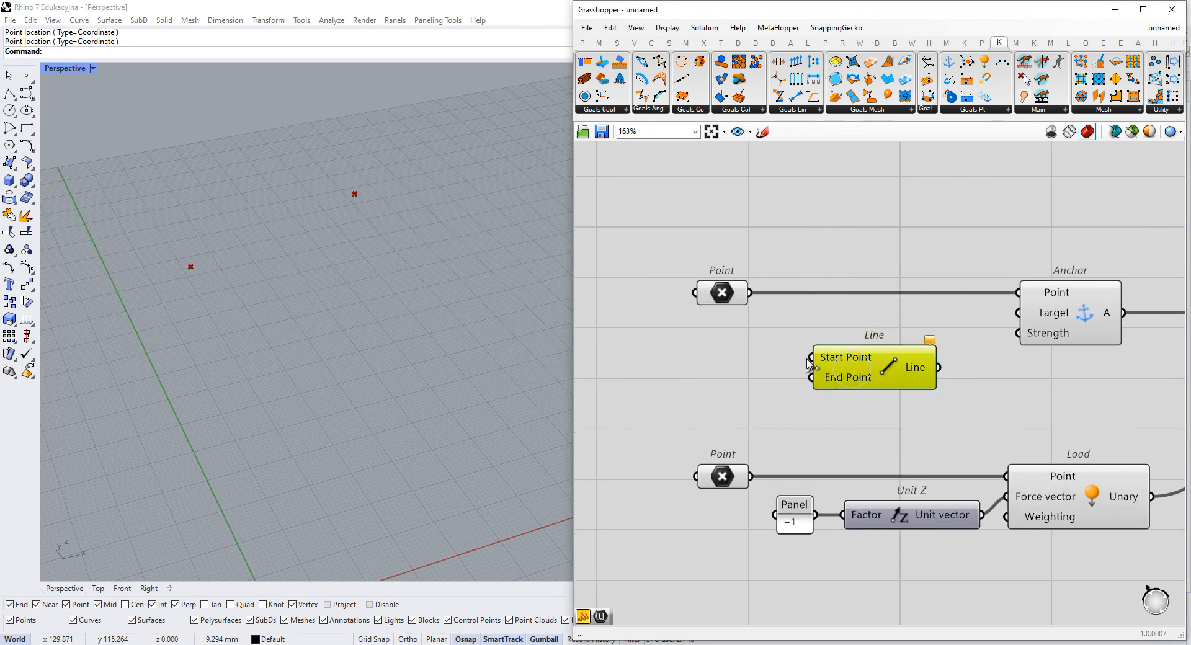
pyautogui.moveTo(749, 293); pyautogui.dragTo(751, 476)
pyautogui.moveTo(877, 391); pyautogui.dragTo(876, 414)
pyautogui.moveTo(983, 394); pyautogui.dragTo(878, 327, button='right')
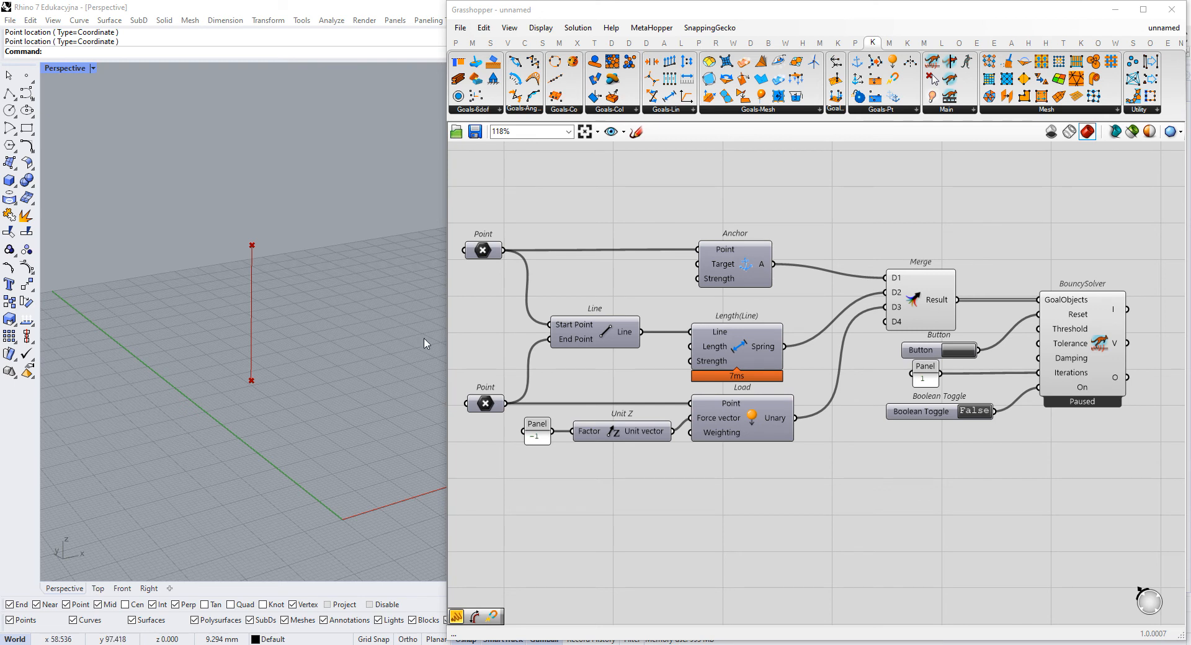
# - Examine the Line component, the Anchor and Length(Line) goals, and the line's two end points in the viewport
pyautogui.click(634, 332)
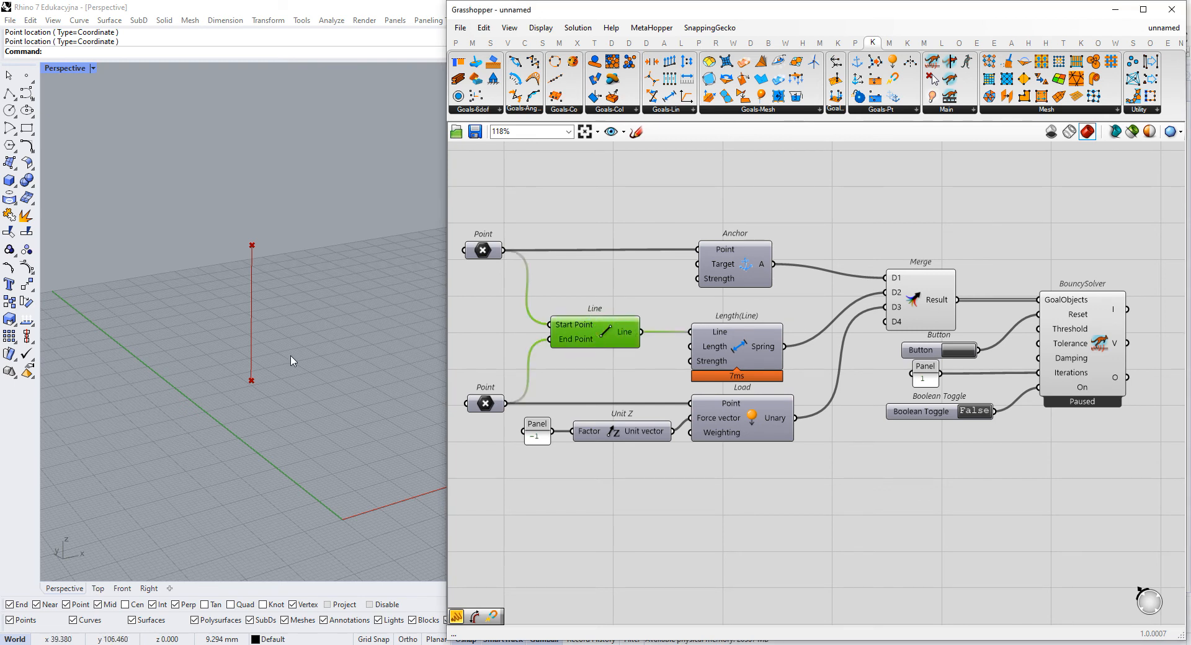
pyautogui.moveTo(301, 202); pyautogui.dragTo(215, 283)
pyautogui.moveTo(271, 326); pyautogui.dragTo(179, 412)
pyautogui.click(745, 298)
pyautogui.click(749, 338)
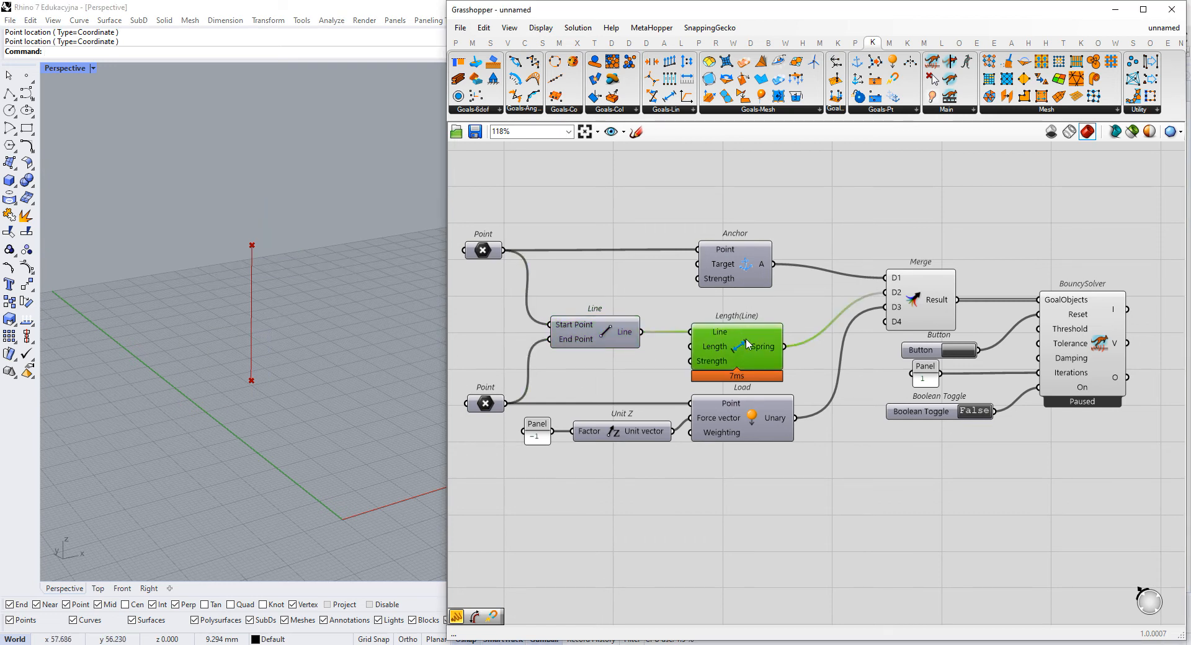
pyautogui.click(765, 315)
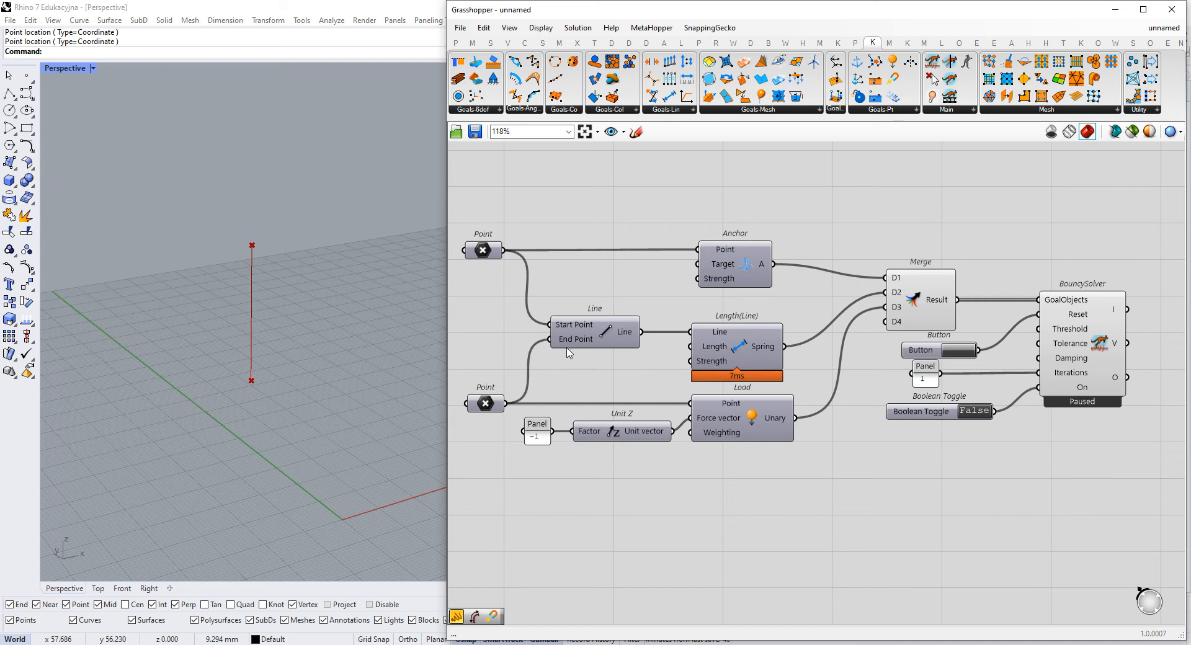
pyautogui.moveTo(262, 216); pyautogui.dragTo(199, 264)
pyautogui.moveTo(257, 369); pyautogui.dragTo(213, 416)
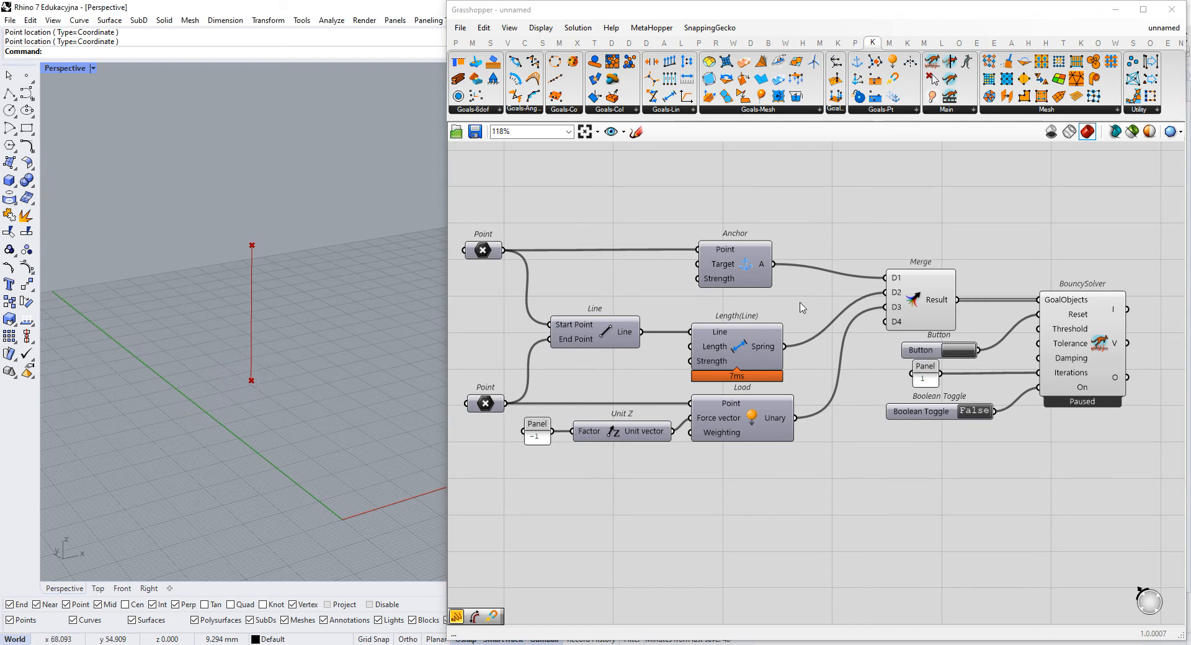
# - Move the Merge component slightly up and switch the Boolean Toggle to True to run the solver
pyautogui.moveTo(930, 300); pyautogui.dragTo(936, 300)
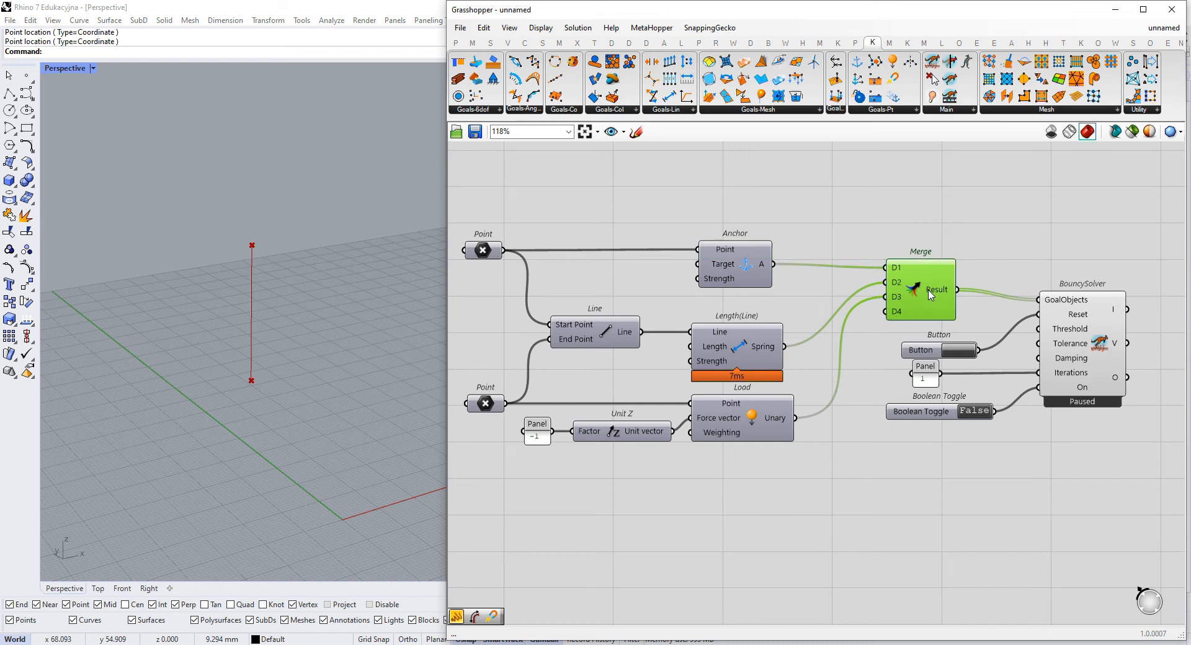
pyautogui.click(976, 411)
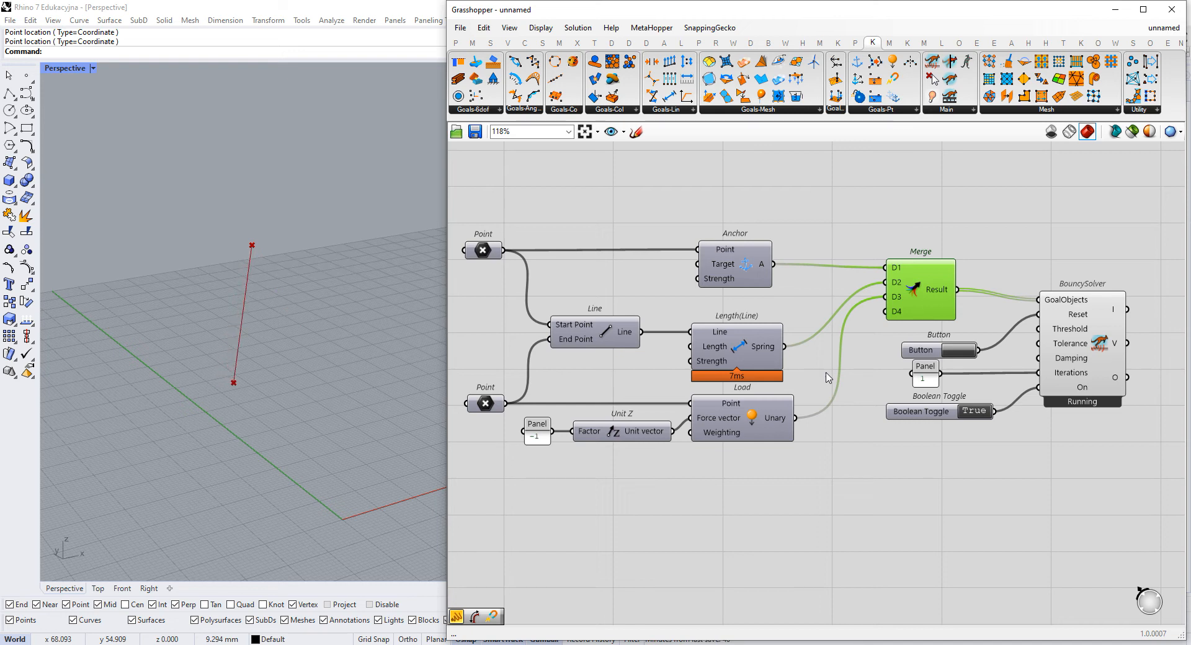
# - Examine the moving line between its two points in the viewport and the Length(Line) component in the definition
pyautogui.click(306, 355)
pyautogui.moveTo(227, 399)
pyautogui.mouseDown()
pyautogui.moveTo(315, 354)
pyautogui.moveTo(222, 419)
pyautogui.mouseUp()
pyautogui.moveTo(228, 373); pyautogui.dragTo(268, 404)
pyautogui.moveTo(235, 217); pyautogui.dragTo(278, 254)
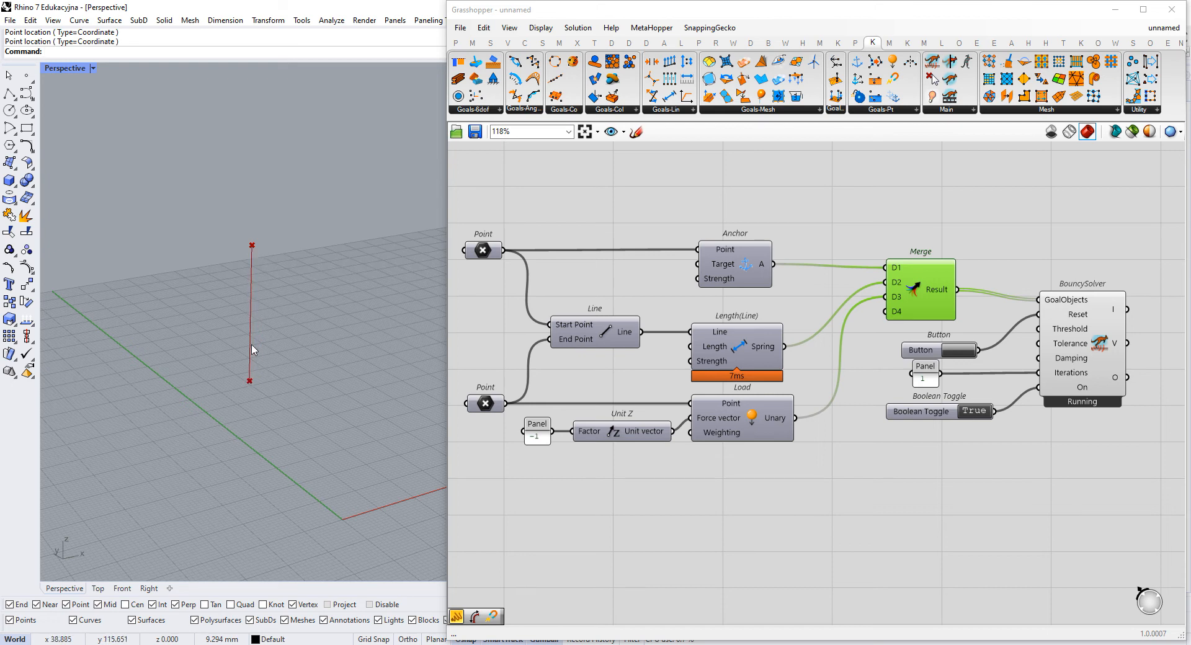
pyautogui.moveTo(273, 230); pyautogui.dragTo(249, 366)
pyautogui.moveTo(242, 417); pyautogui.dragTo(242, 418)
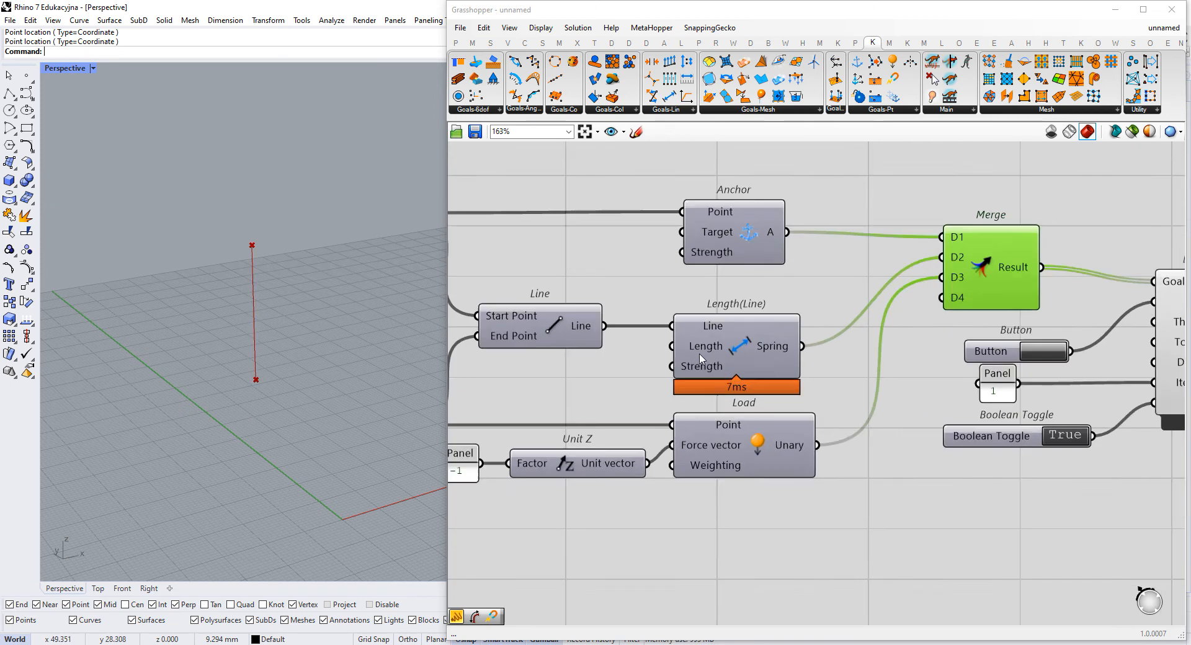
pyautogui.scroll(7, 714, 345)
pyautogui.moveTo(572, 311); pyautogui.dragTo(825, 383)
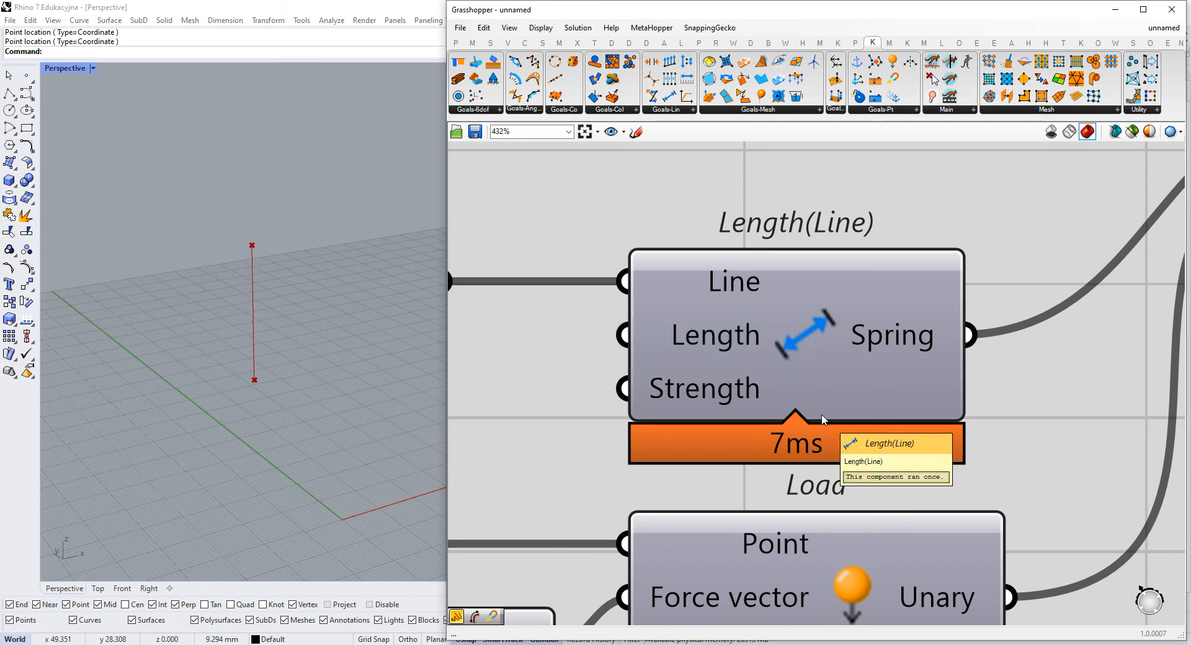
pyautogui.scroll(-8, 823, 420)
pyautogui.moveTo(813, 422)
pyautogui.mouseDown(button='right')
pyautogui.moveTo(808, 376)
pyautogui.moveTo(781, 321)
pyautogui.mouseUp(button='right')
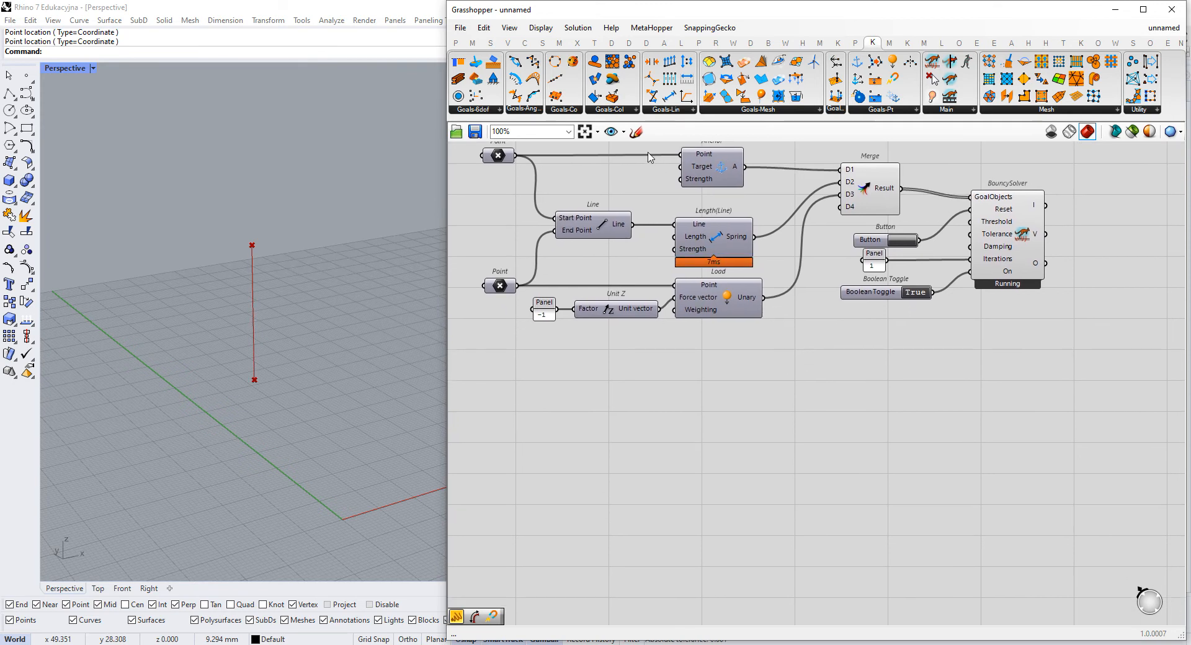
# - Sketch a line between two points below the definition, with a triangular support and small inward arrows at the anchored point
pyautogui.click(634, 132)
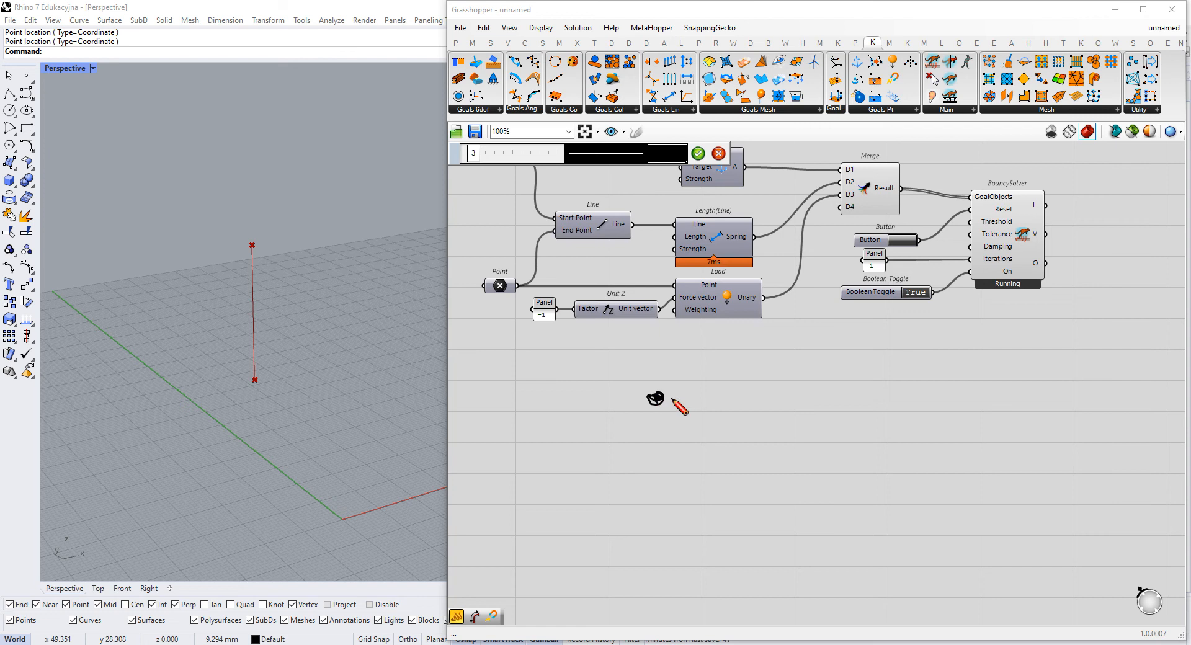
pyautogui.moveTo(659, 397); pyautogui.dragTo(934, 464)
pyautogui.moveTo(651, 407)
pyautogui.mouseDown()
pyautogui.moveTo(634, 439)
pyautogui.moveTo(674, 440)
pyautogui.moveTo(635, 440)
pyautogui.mouseUp()
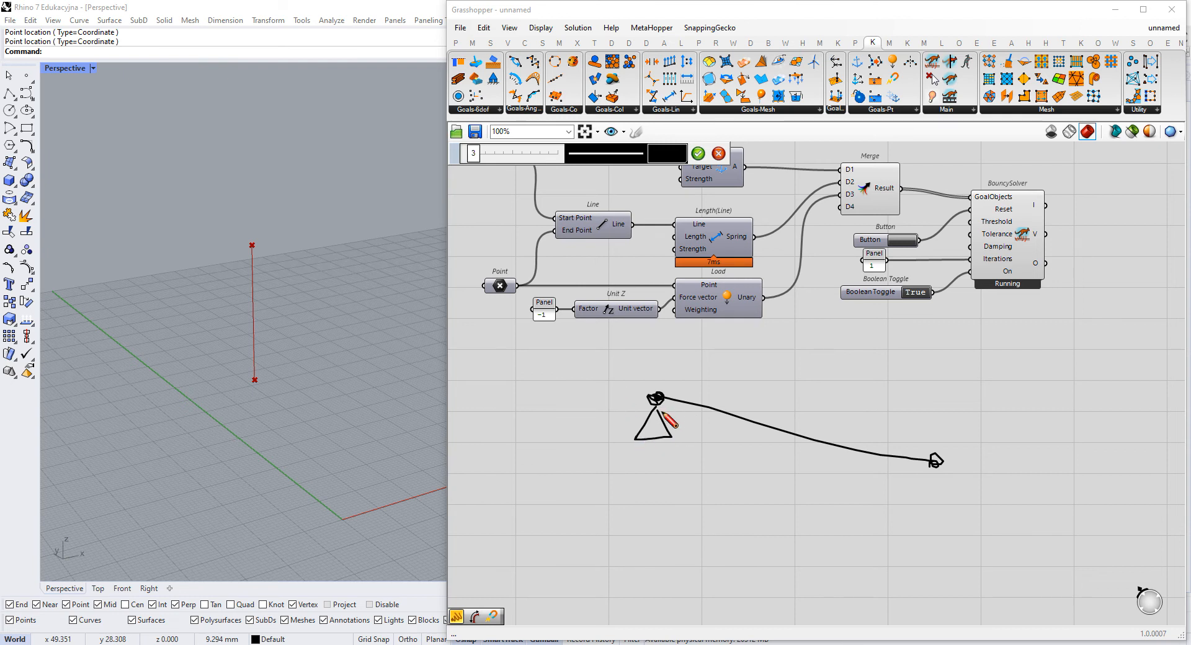
pyautogui.moveTo(658, 397); pyautogui.dragTo(651, 400)
pyautogui.moveTo(676, 389)
pyautogui.mouseDown()
pyautogui.moveTo(646, 392)
pyautogui.moveTo(645, 407)
pyautogui.mouseUp()
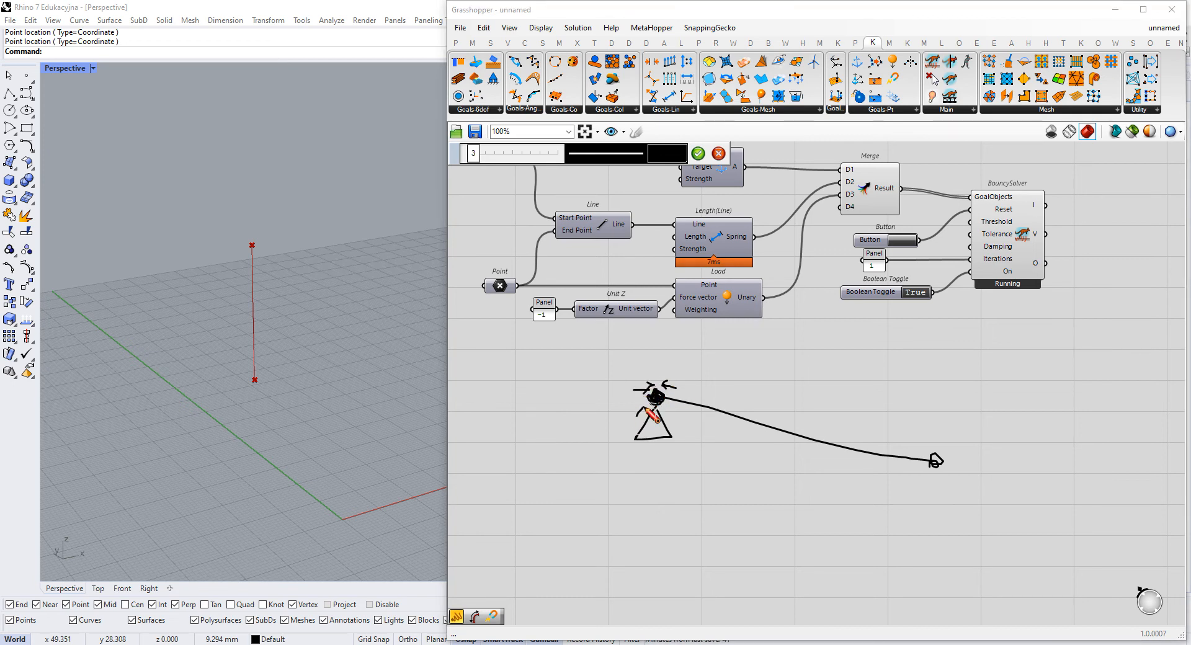
# - Add a downward arrow labelled G at the free point and two opposing arrows above the sketched line
pyautogui.moveTo(934, 475)
pyautogui.mouseDown()
pyautogui.moveTo(932, 521)
pyautogui.moveTo(958, 497)
pyautogui.moveTo(956, 478)
pyautogui.mouseUp()
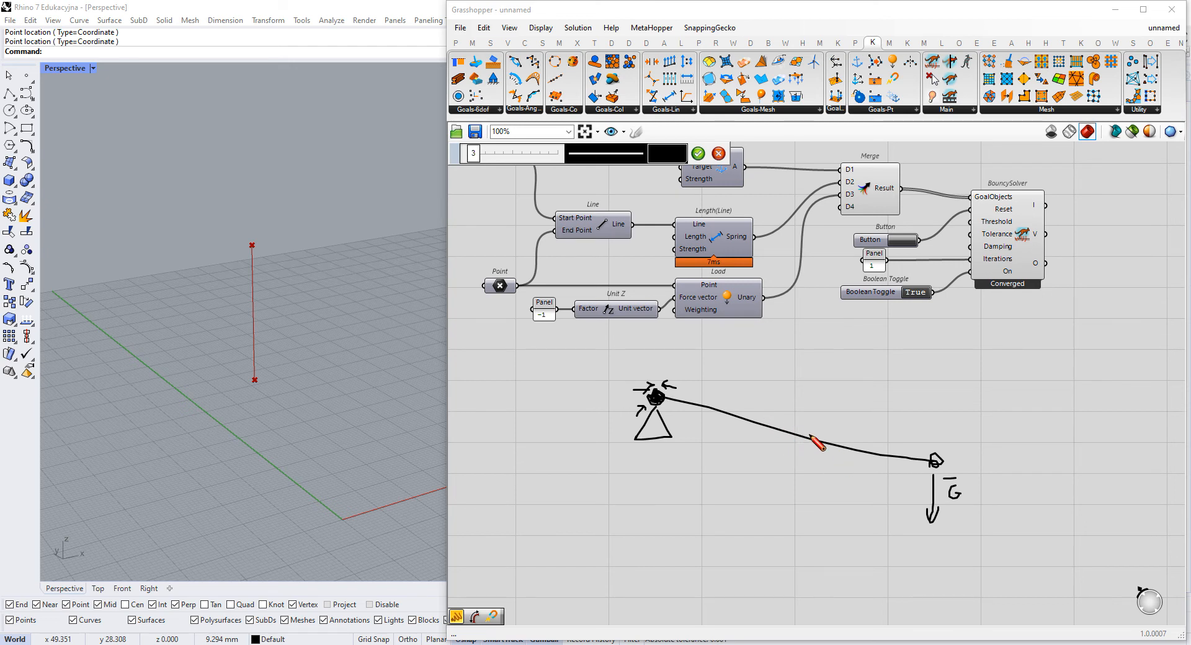
pyautogui.moveTo(867, 413)
pyautogui.mouseDown()
pyautogui.moveTo(859, 418)
pyautogui.moveTo(893, 434)
pyautogui.mouseUp()
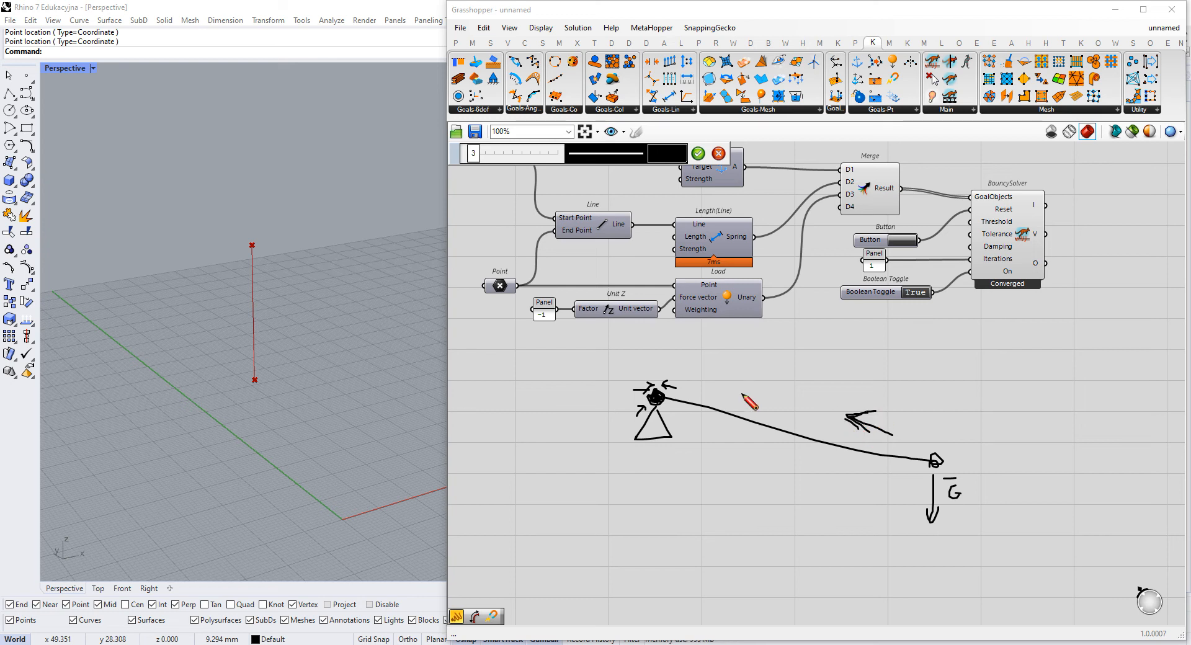
pyautogui.moveTo(715, 378)
pyautogui.mouseDown()
pyautogui.moveTo(742, 386)
pyautogui.moveTo(735, 392)
pyautogui.mouseUp()
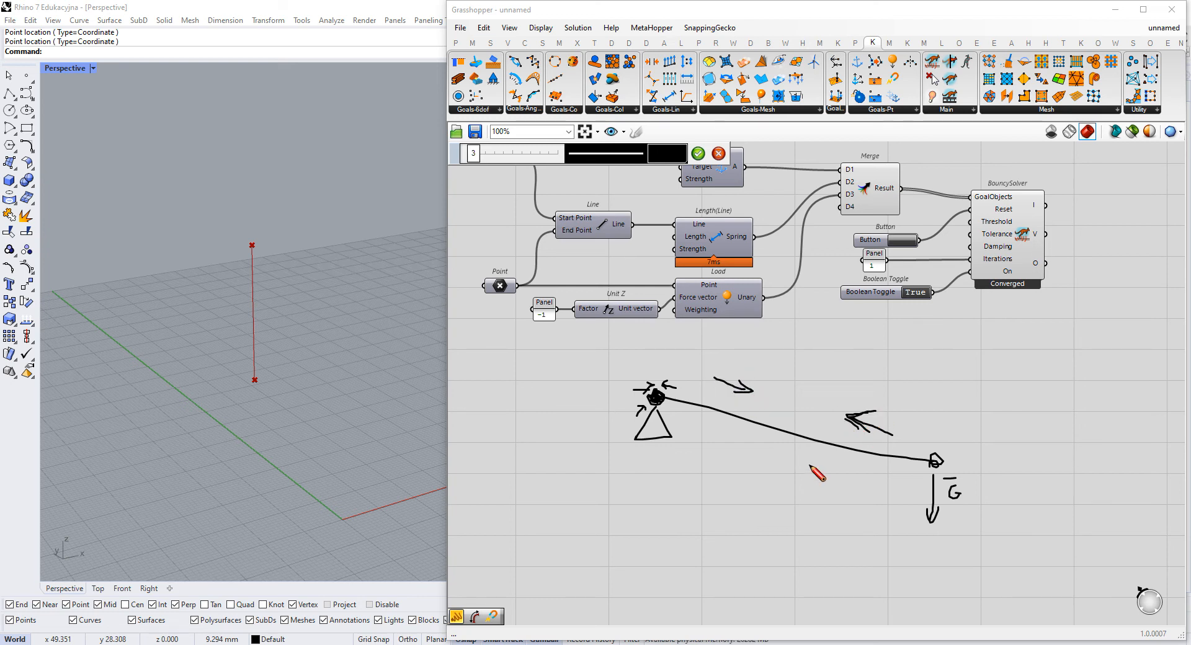
# - Finish the force sketch and delete it from the canvas
pyautogui.click(698, 154)
pyautogui.moveTo(988, 400); pyautogui.dragTo(744, 534)
pyautogui.press('Delete')
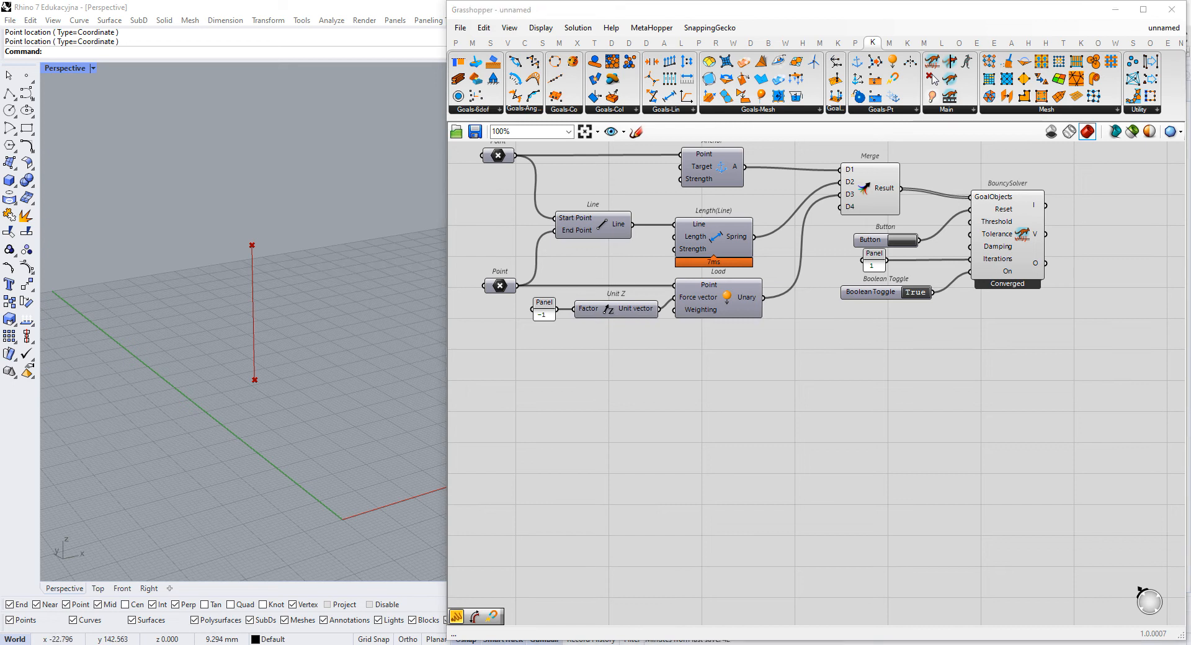
# - Add a panel containing 0.5 below the Line component and connect it to the Length input of Length(Line)
pyautogui.scroll(5, 837, 277)
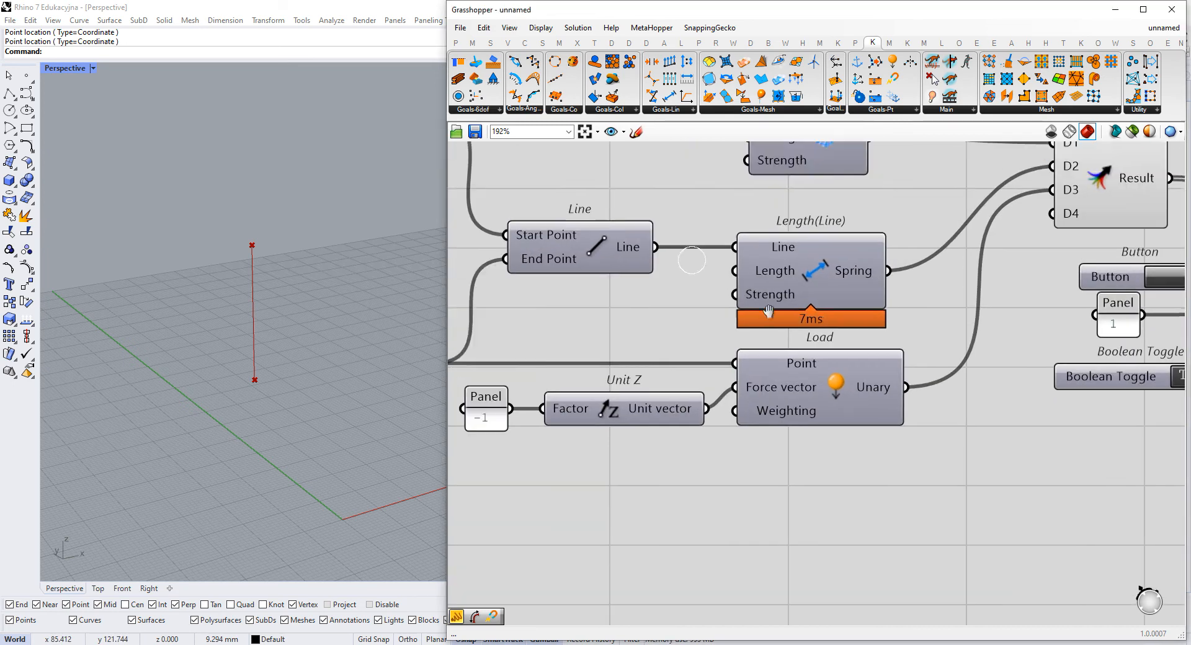
pyautogui.moveTo(928, 254); pyautogui.dragTo(532, 314)
pyautogui.moveTo(917, 320); pyautogui.dragTo(918, 287)
pyautogui.click(697, 380)
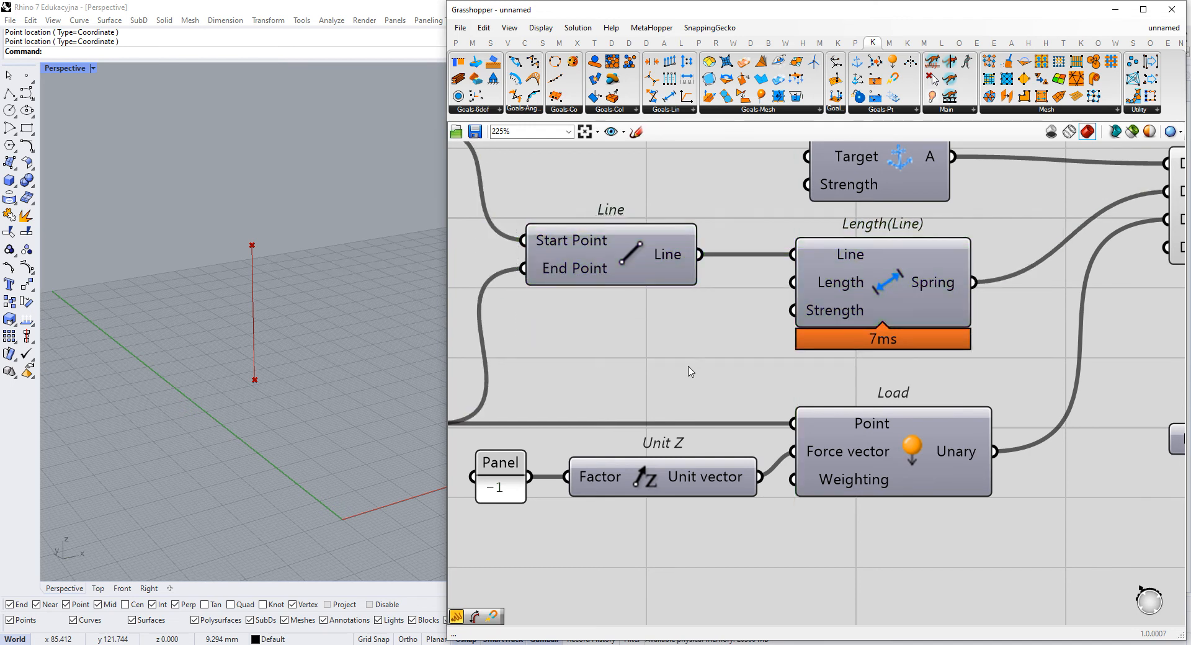
pyautogui.doubleClick(669, 340)
pyautogui.write('//0')
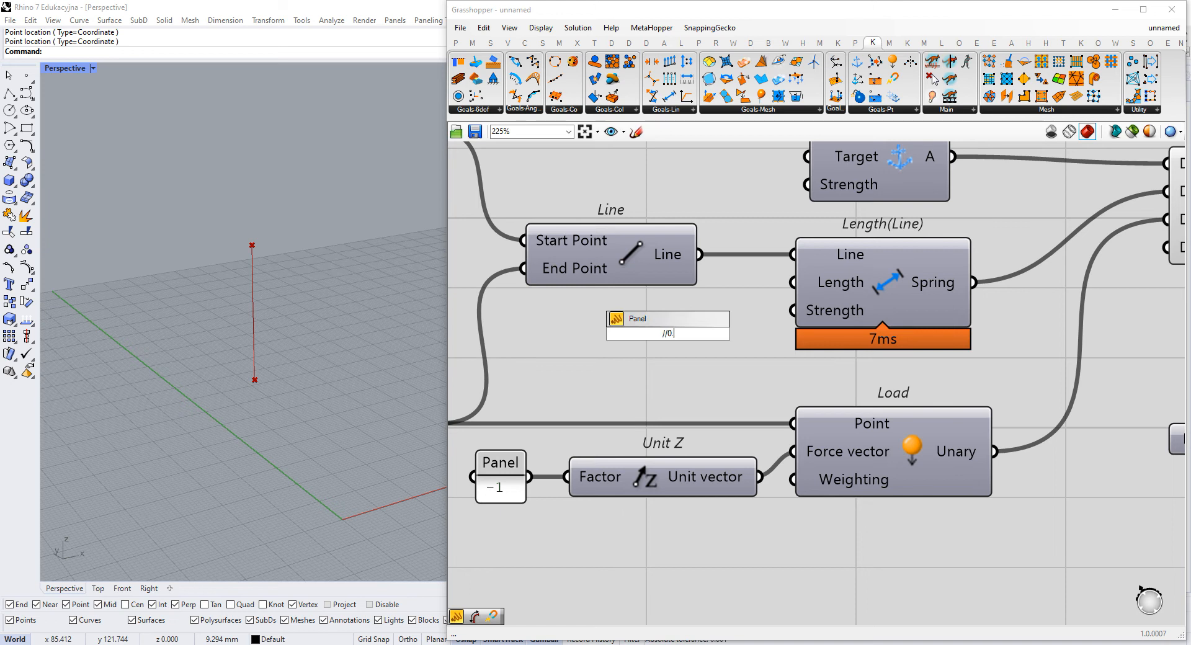
pyautogui.write('.5')
pyautogui.press('Return')
pyautogui.moveTo(701, 334); pyautogui.dragTo(795, 283)
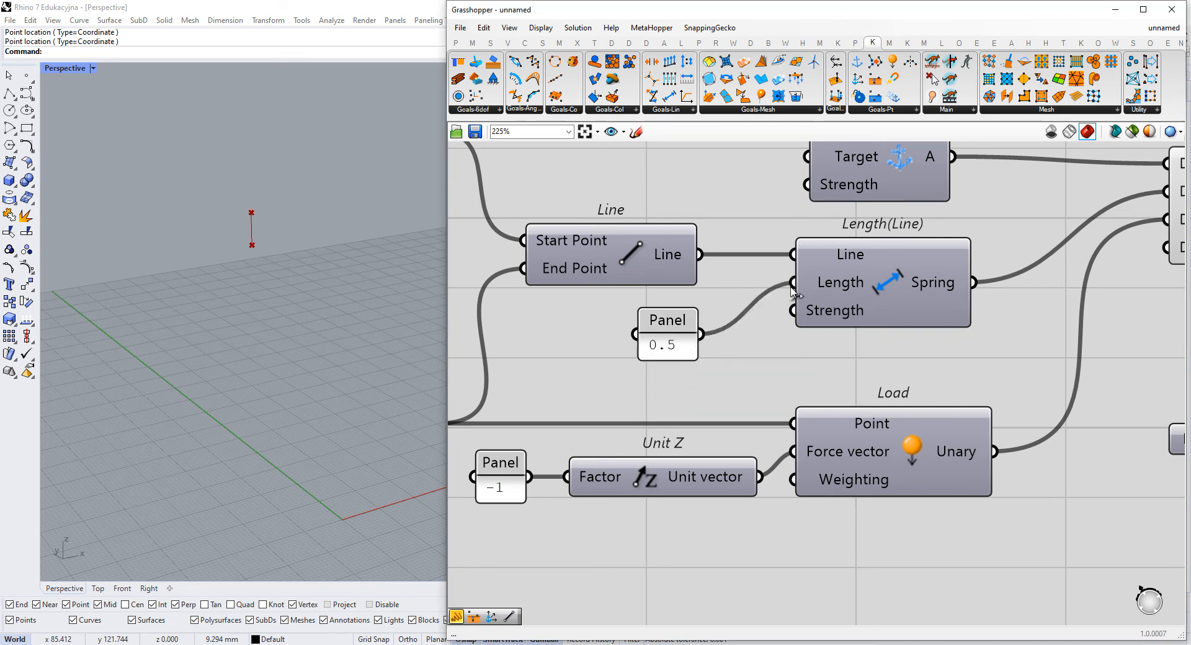
# - Check the length of the Line output and set the panel feeding the Length input to 17
pyautogui.scroll(-4, 804, 284)
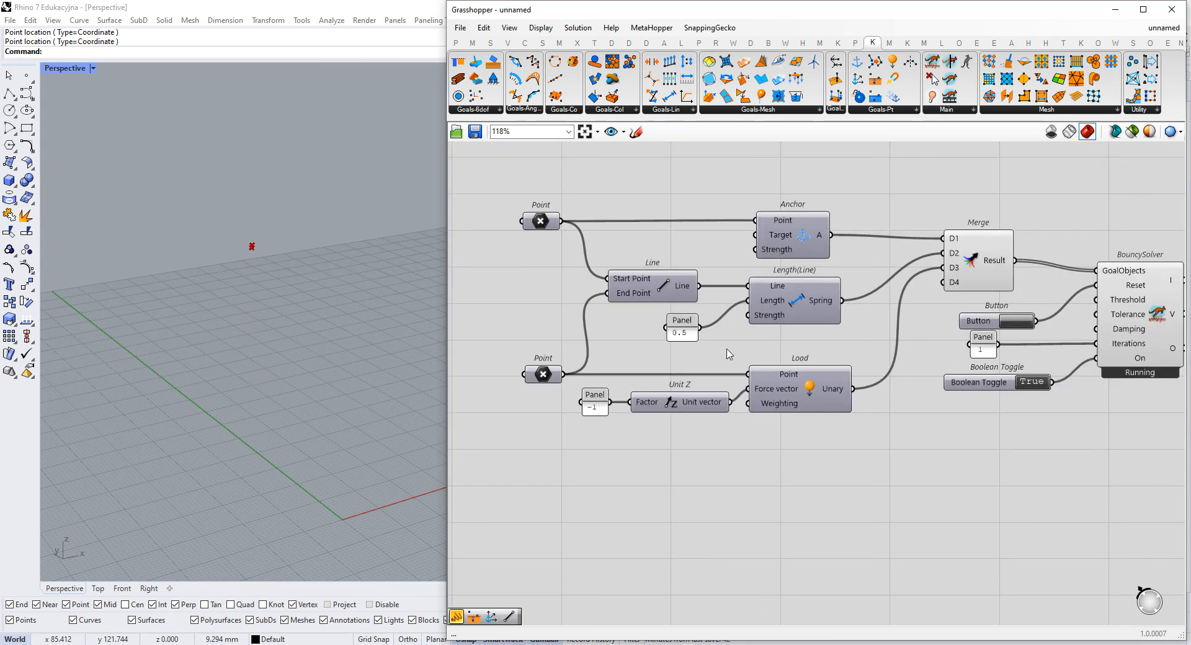
pyautogui.scroll(3, 593, 340)
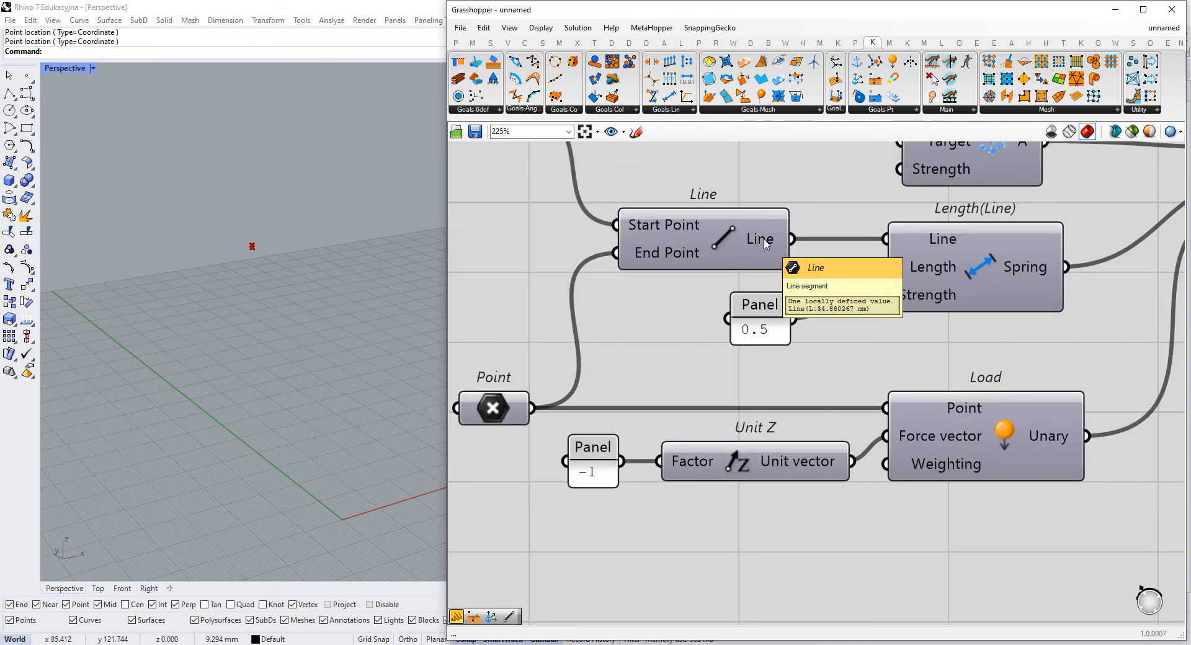
pyautogui.doubleClick(761, 335)
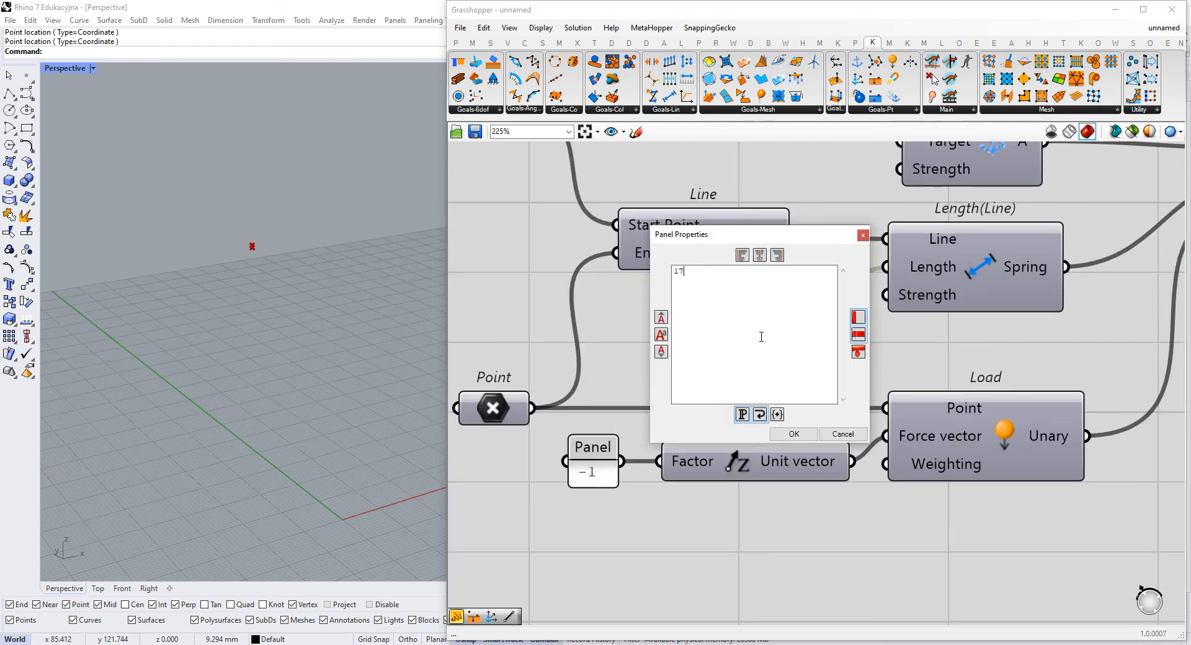
pyautogui.click(794, 434)
# - Reset the BouncySolver simulation several times with the Button component
pyautogui.scroll(-4, 755, 321)
pyautogui.moveTo(756, 321); pyautogui.dragTo(490, 365, button='right')
pyautogui.scroll(2, 830, 380)
pyautogui.click(841, 349)
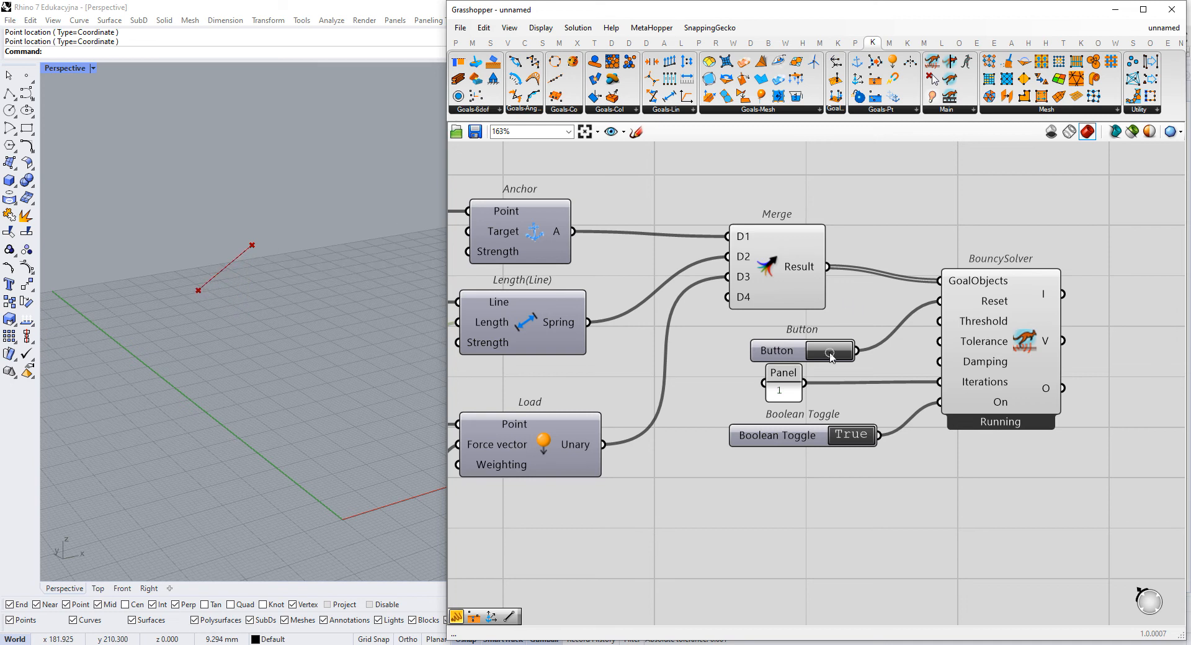
pyautogui.click(832, 353)
pyautogui.click(832, 357)
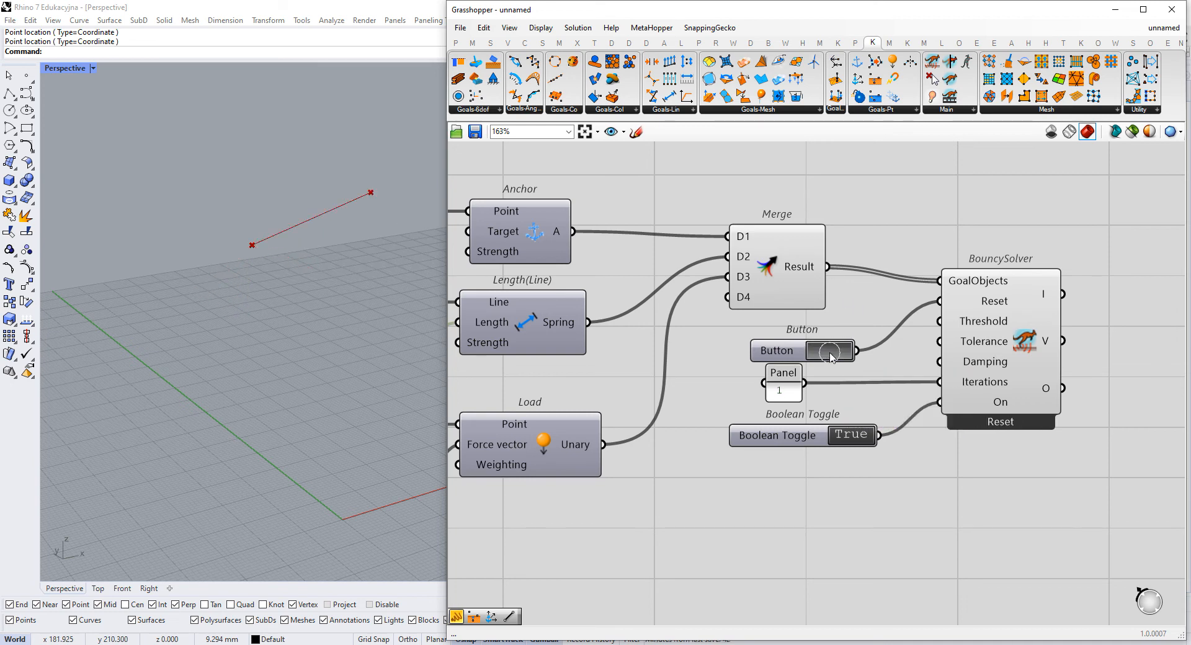
# - Add a panel containing 0.5, connect it to the Strength input of Length(Line) and place it under the 17 panel
pyautogui.moveTo(478, 400); pyautogui.dragTo(778, 322, button='right')
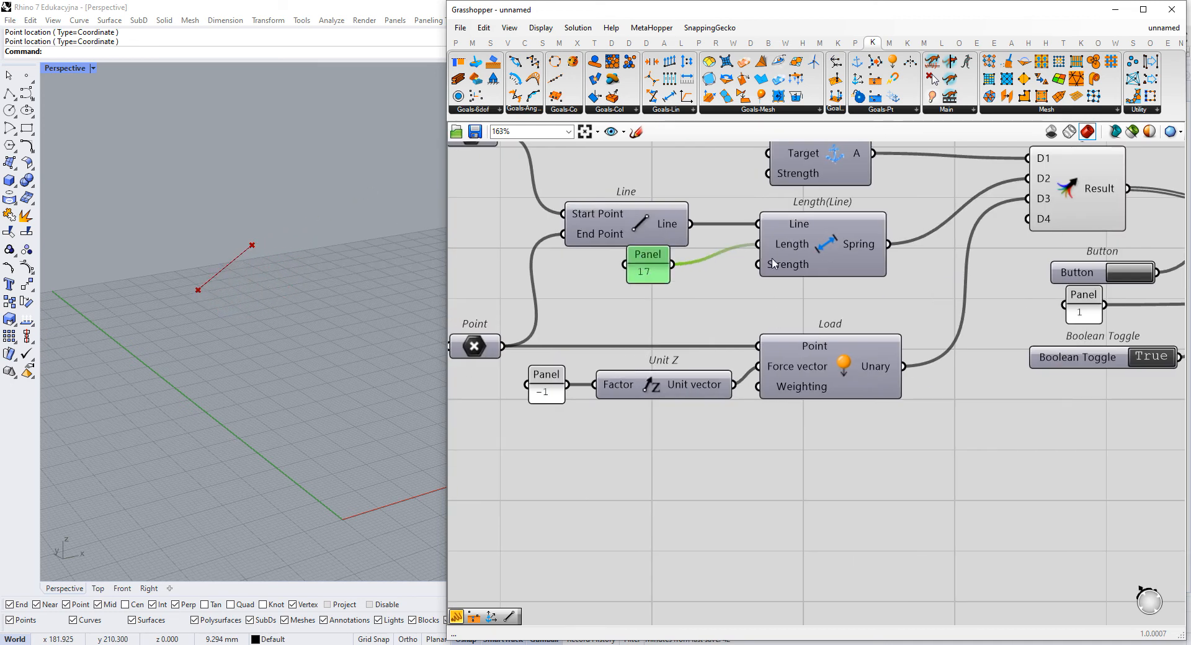
pyautogui.scroll(3, 791, 291)
pyautogui.doubleClick(572, 363)
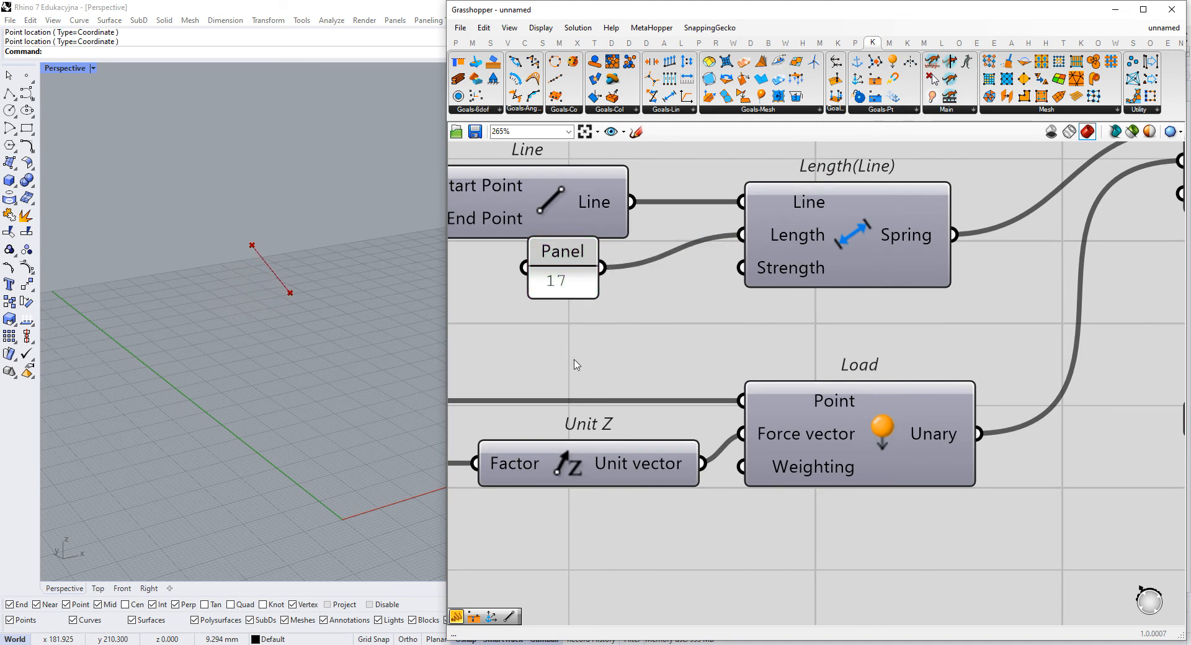
pyautogui.write('//0.5')
pyautogui.press('Return')
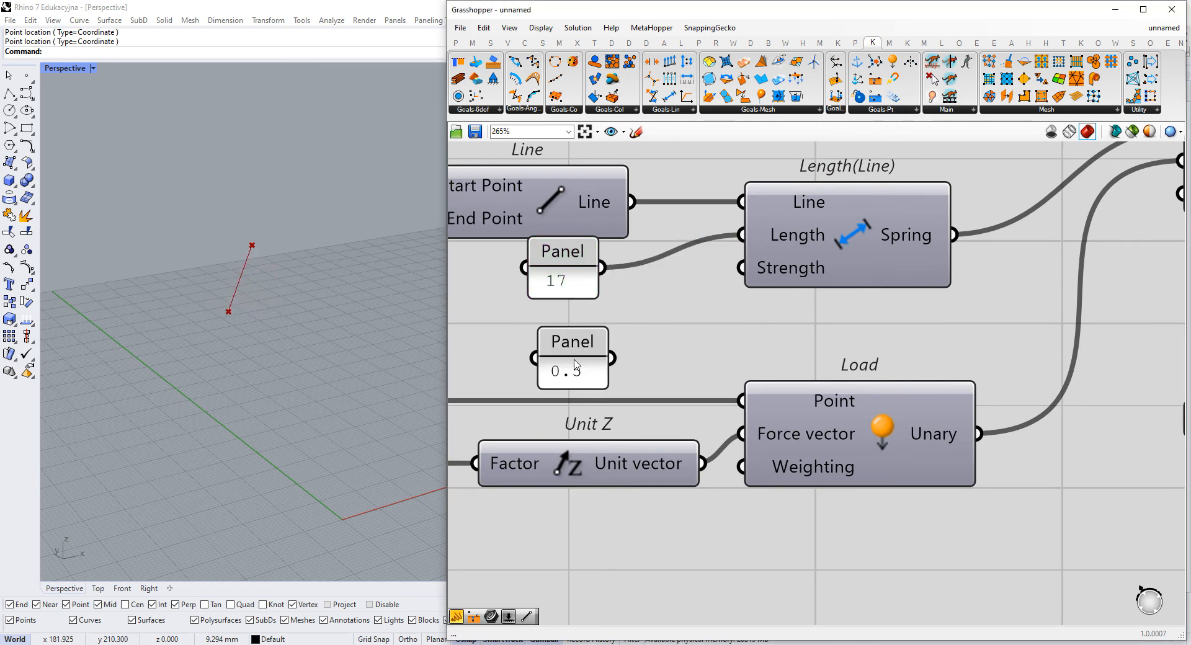
pyautogui.moveTo(612, 358); pyautogui.dragTo(578, 321)
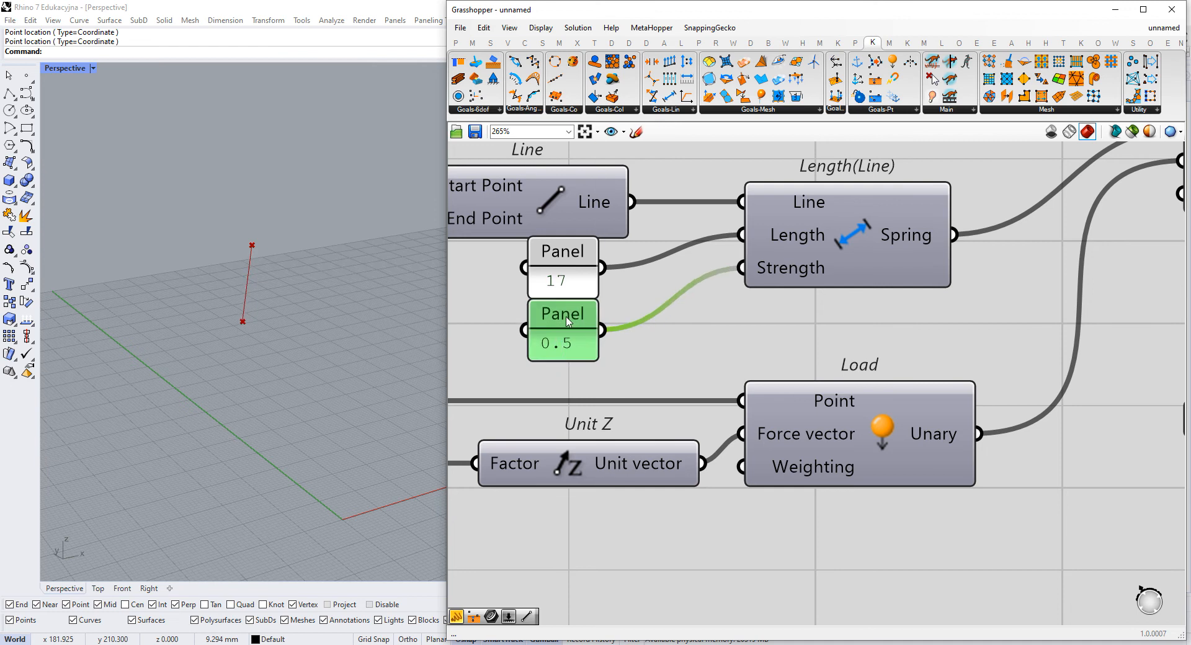
# - Reset the BouncySolver simulation and examine the Length(Line) inputs alongside the line's motion
pyautogui.scroll(-2, 992, 288)
pyautogui.moveTo(1070, 281); pyautogui.dragTo(788, 316, button='right')
pyautogui.click(959, 316)
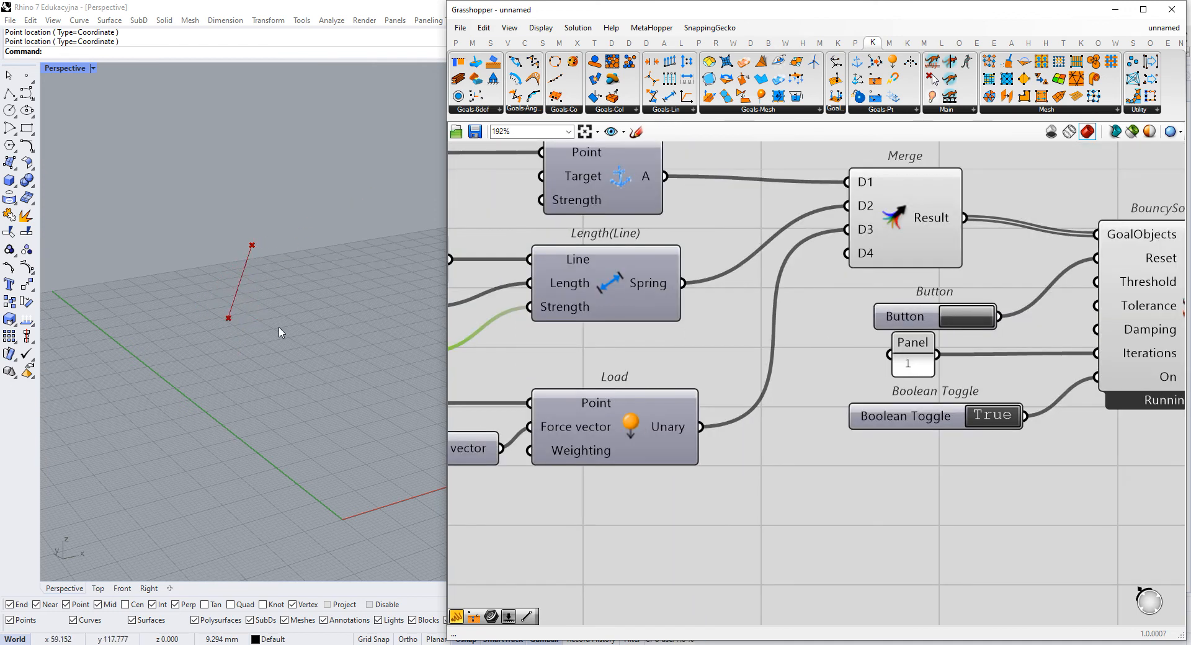
pyautogui.moveTo(583, 301)
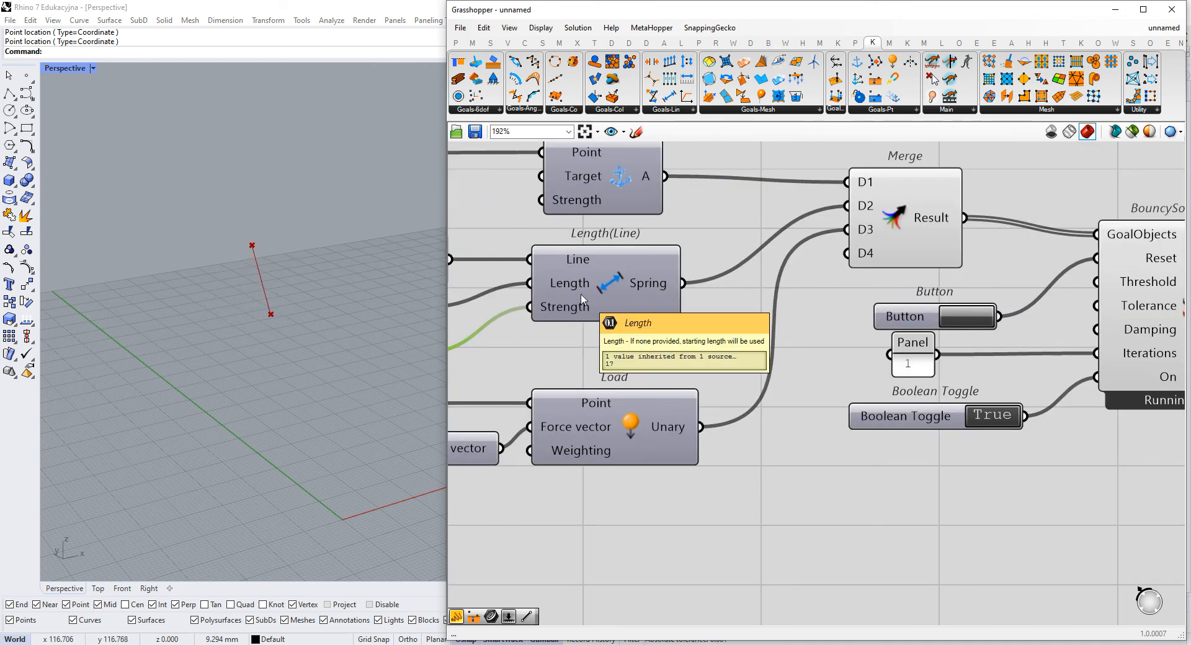
pyautogui.moveTo(591, 284); pyautogui.dragTo(773, 276, button='right')
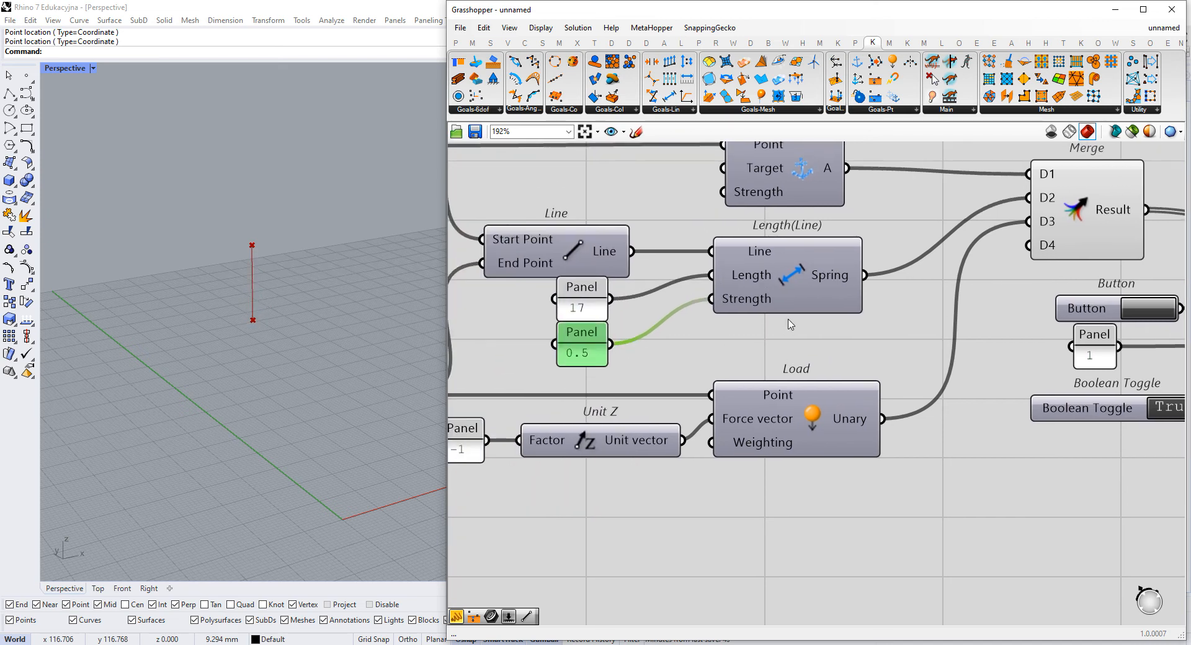
pyautogui.scroll(-3, 791, 324)
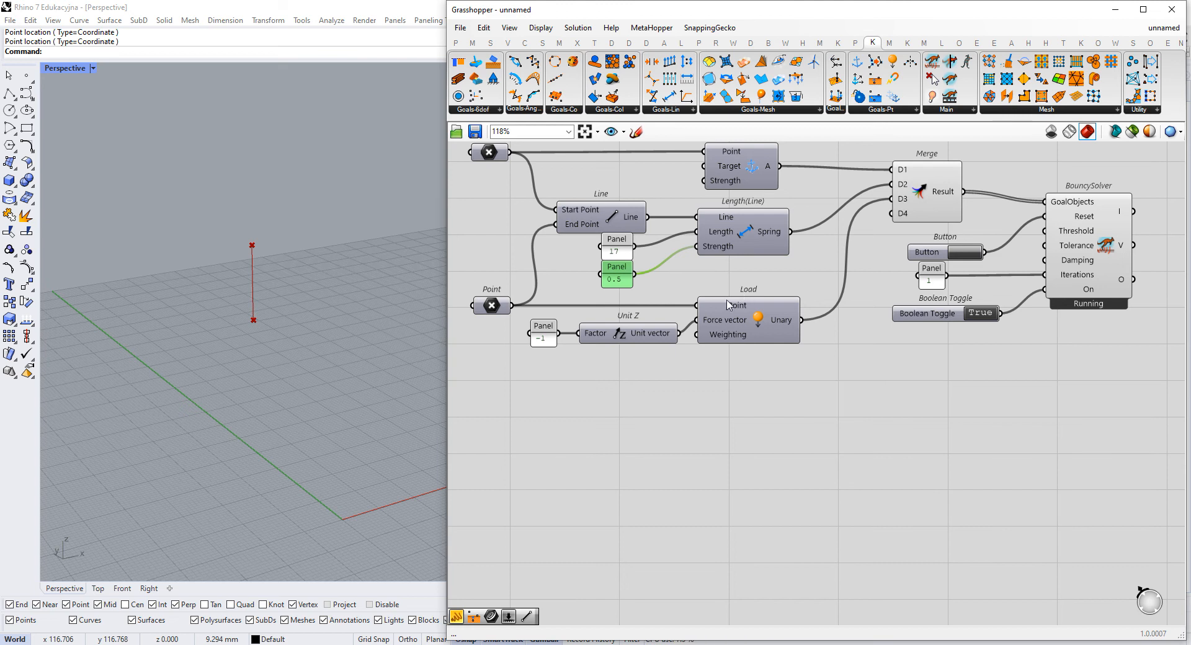
# - Set the panel feeding the Strength input of Length(Line) to 0.05
pyautogui.scroll(3, 699, 283)
pyautogui.doubleClick(580, 265)
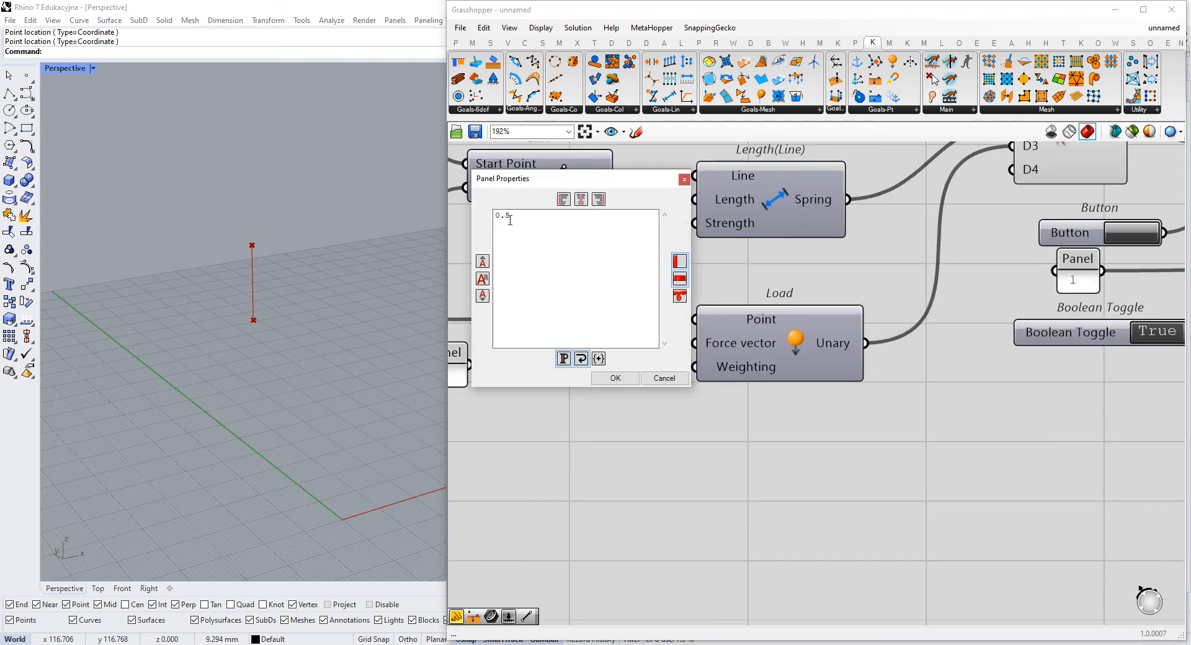
pyautogui.write('0')
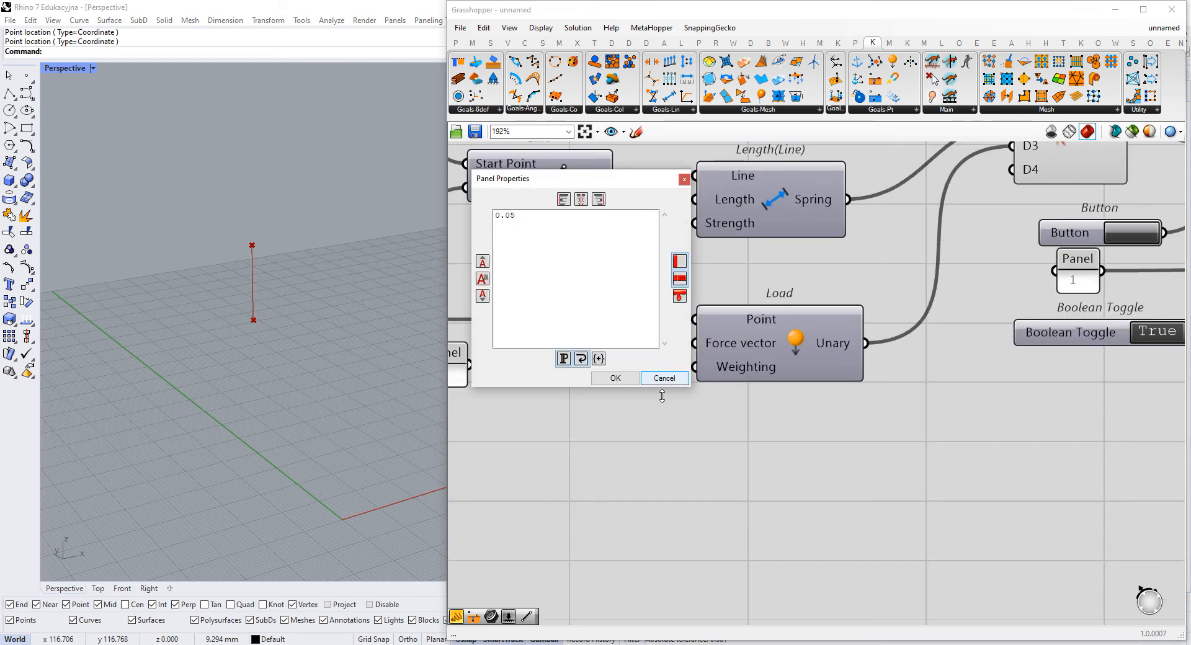
pyautogui.click(615, 378)
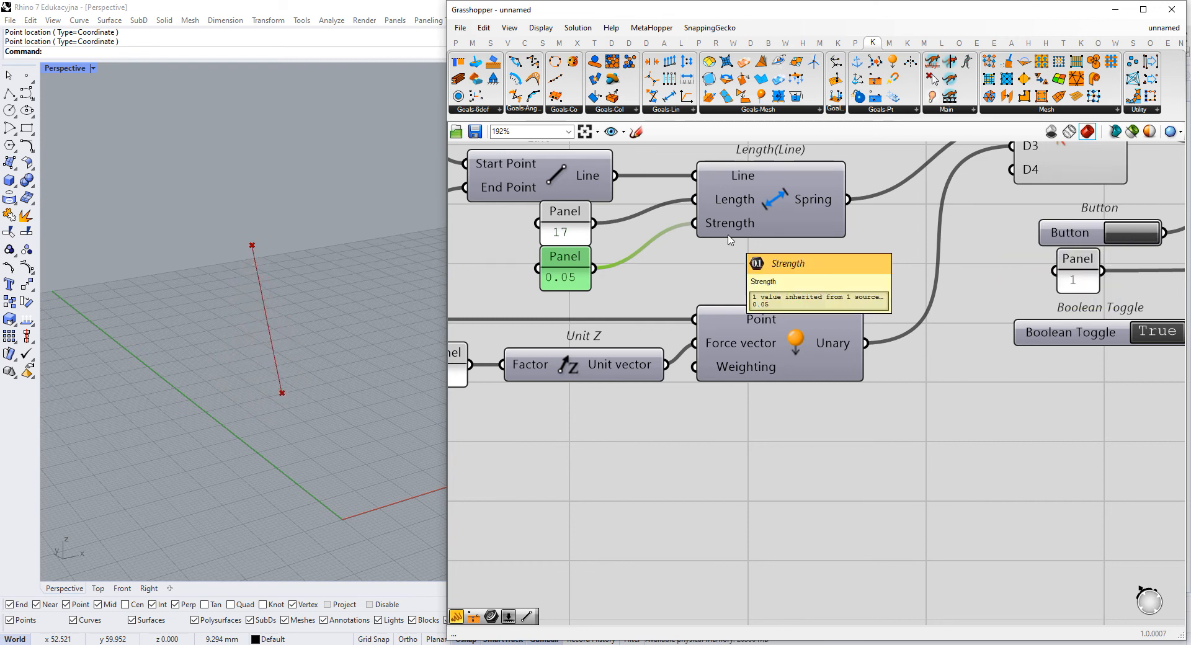
# - Set the spring's Strength panel to 1000 and reset the BouncySolver simulation
pyautogui.doubleClick(576, 281)
pyautogui.write('1000')
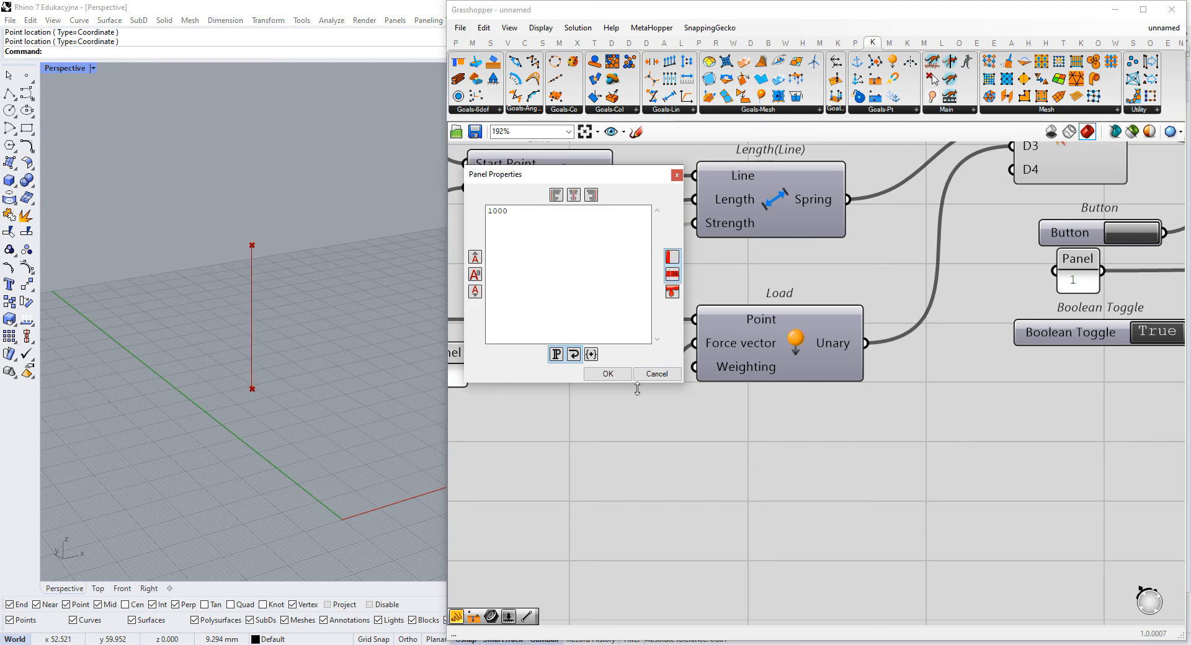
pyautogui.click(607, 374)
pyautogui.moveTo(1091, 308); pyautogui.dragTo(961, 337, button='right')
pyautogui.click(1009, 259)
pyautogui.click(1010, 261)
# - Examine the swinging line from lower angles in the viewport together with the Length(Line) and Load components
pyautogui.moveTo(311, 246)
pyautogui.mouseDown(button='right')
pyautogui.moveTo(288, 248)
pyautogui.moveTo(311, 258)
pyautogui.mouseUp(button='right')
pyautogui.scroll(6, 311, 258)
pyautogui.moveTo(516, 287); pyautogui.dragTo(714, 291, button='right')
pyautogui.scroll(2, 650, 299)
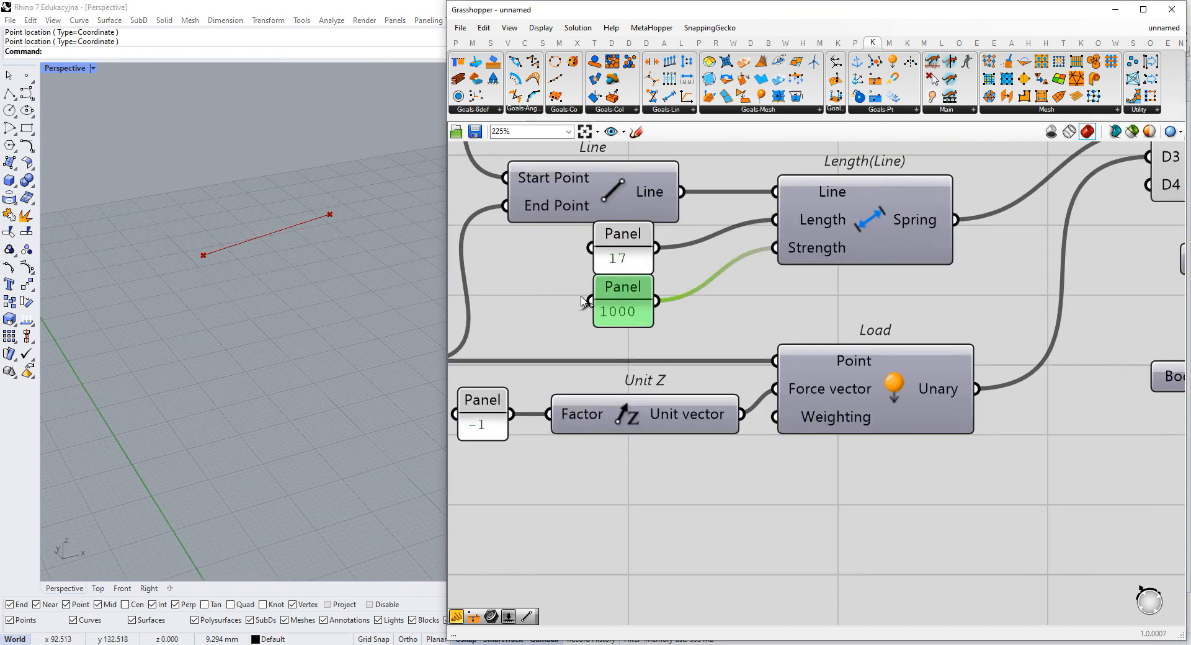
pyautogui.moveTo(360, 287); pyautogui.dragTo(300, 248, button='right')
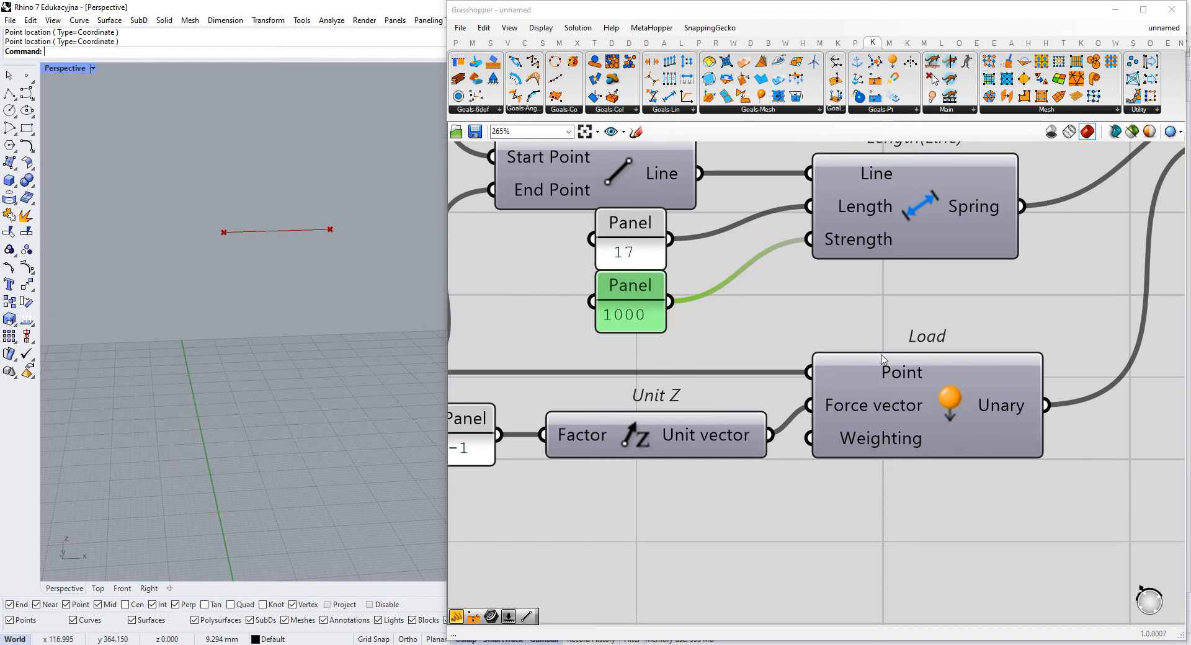
pyautogui.moveTo(806, 351); pyautogui.dragTo(782, 357, button='right')
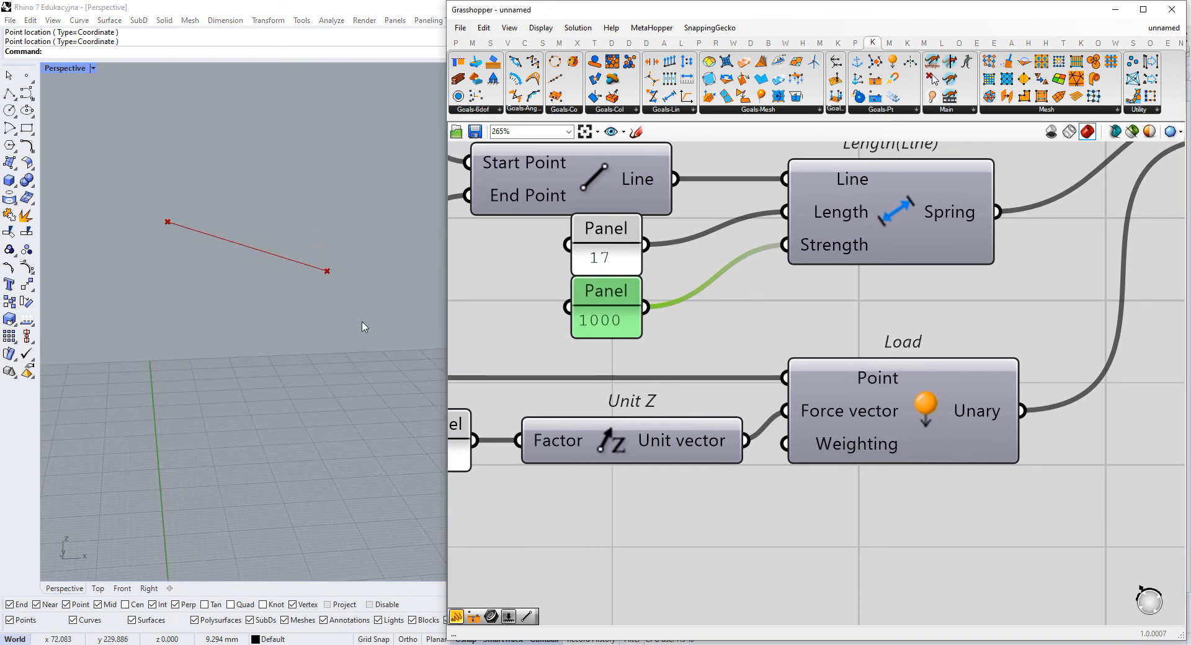
pyautogui.scroll(-1, 705, 337)
pyautogui.moveTo(705, 338); pyautogui.dragTo(766, 276, button='right')
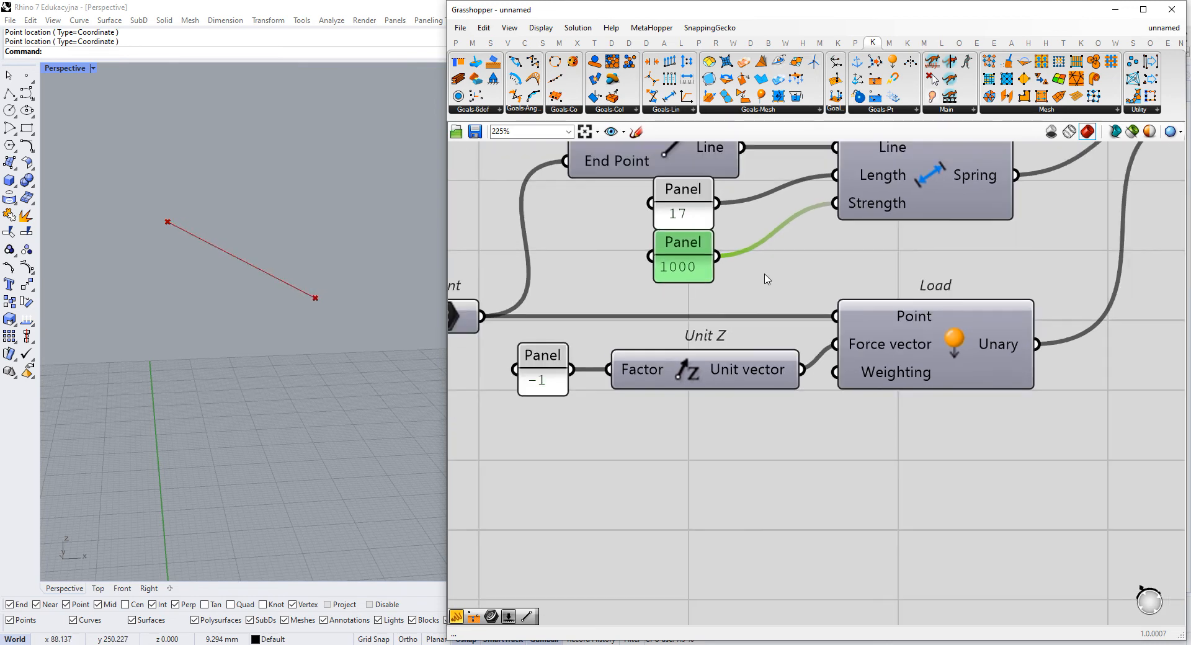
# - Sketch a sloping line connecting two marked end points in the empty canvas area below the Load component
pyautogui.click(636, 131)
pyautogui.scroll(-3, 601, 286)
pyautogui.scroll(2, 657, 424)
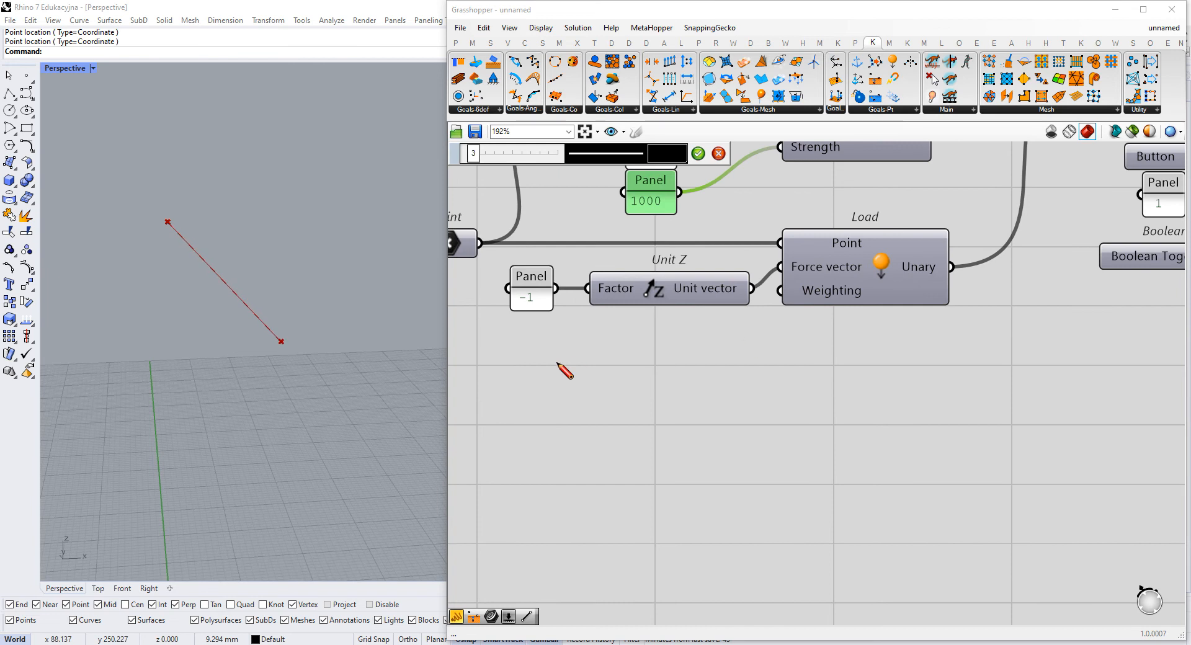
pyautogui.moveTo(616, 419); pyautogui.dragTo(969, 559)
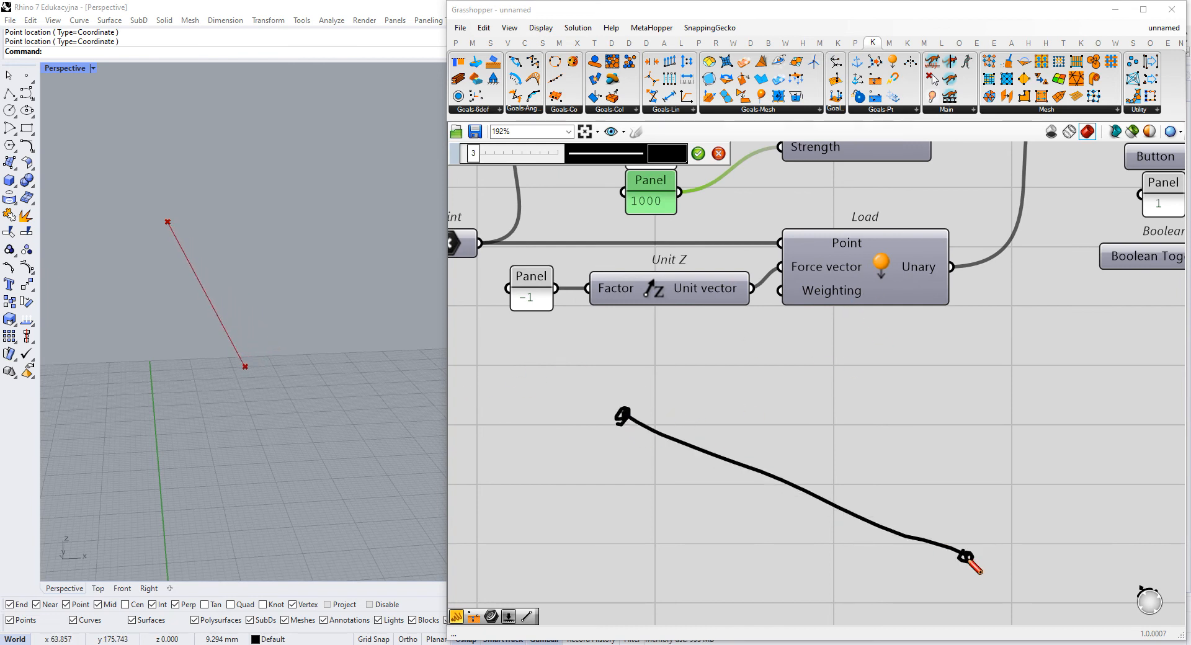
pyautogui.scroll(-3, 962, 533)
pyautogui.scroll(4, 951, 513)
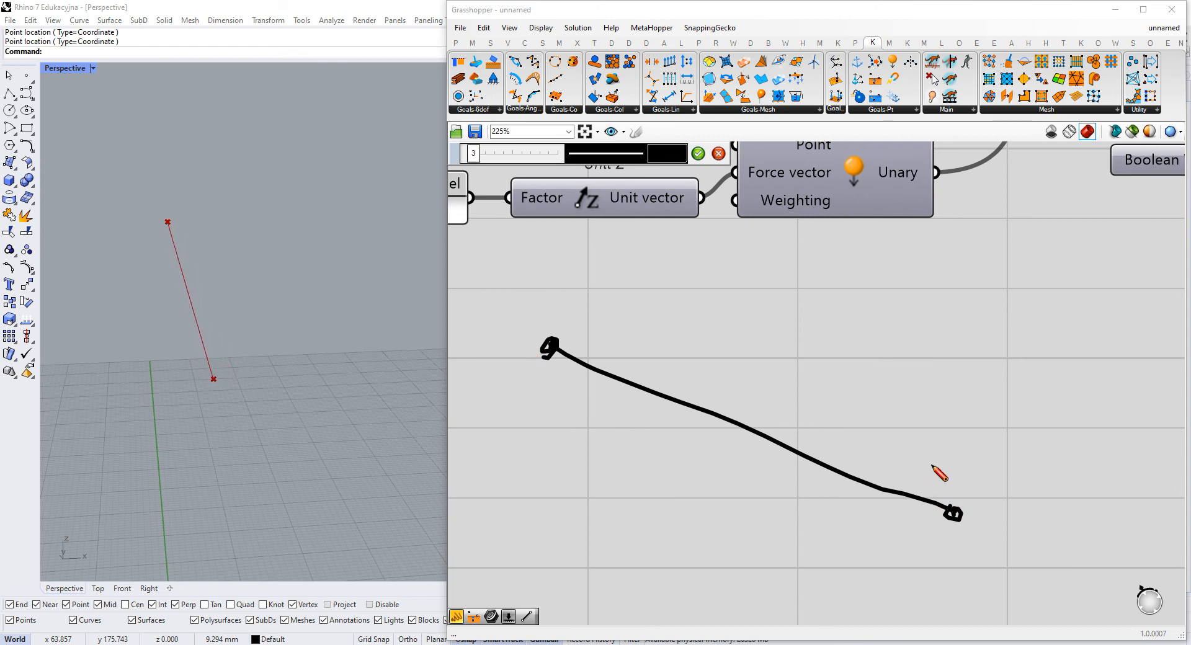
# - Draw a downward load arrow at the sketch's lower point and a long arrow from it parallel to the line towards the upper point
pyautogui.scroll(2, 962, 532)
pyautogui.moveTo(961, 531)
pyautogui.mouseDown()
pyautogui.moveTo(957, 577)
pyautogui.moveTo(968, 564)
pyautogui.mouseUp()
pyautogui.moveTo(959, 491)
pyautogui.mouseDown()
pyautogui.moveTo(456, 234)
pyautogui.moveTo(470, 253)
pyautogui.mouseUp()
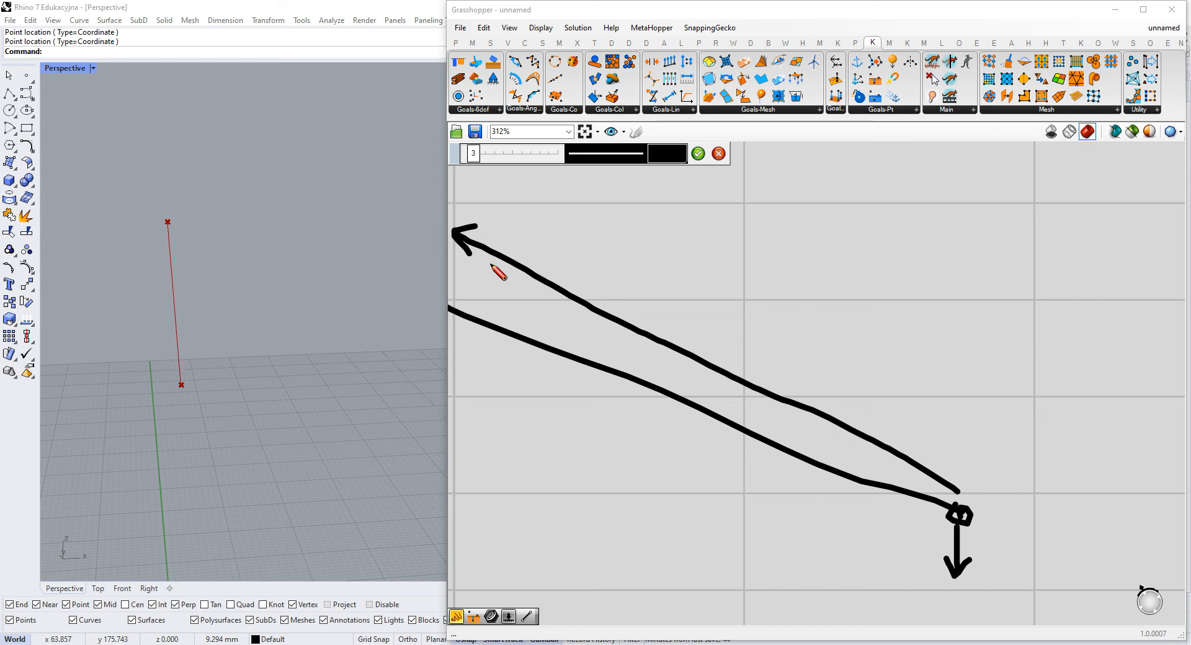
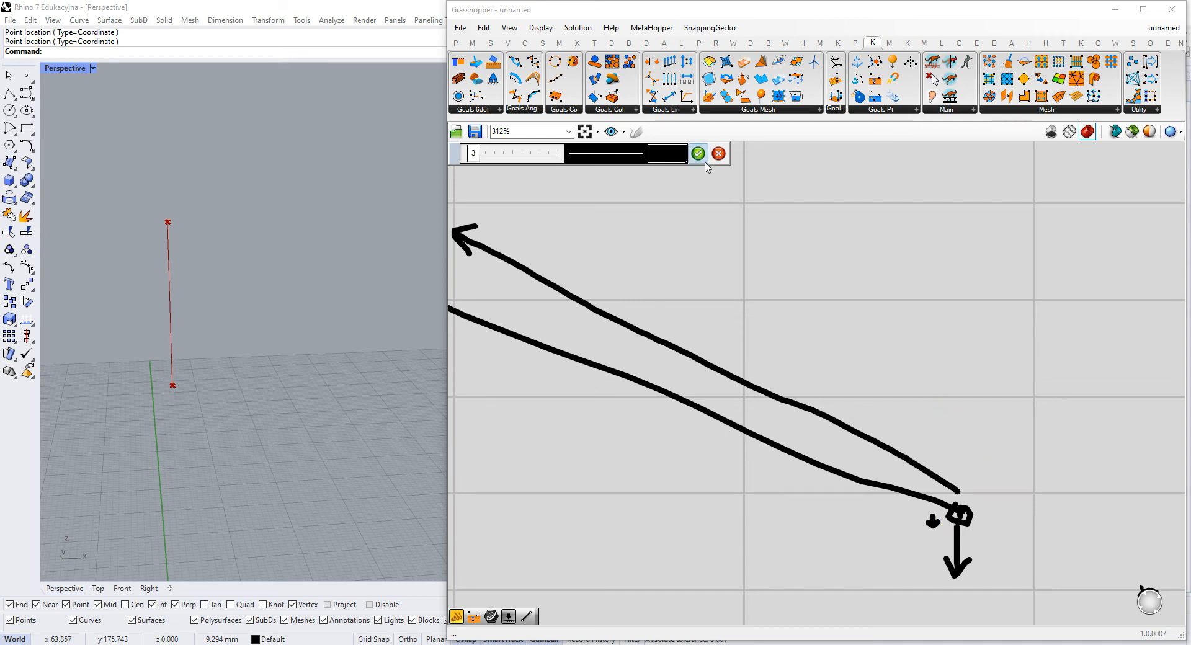
# - Finish the force diagram sketch and delete it from the canvas
pyautogui.click(698, 154)
pyautogui.scroll(-5, 912, 407)
pyautogui.press('Delete')
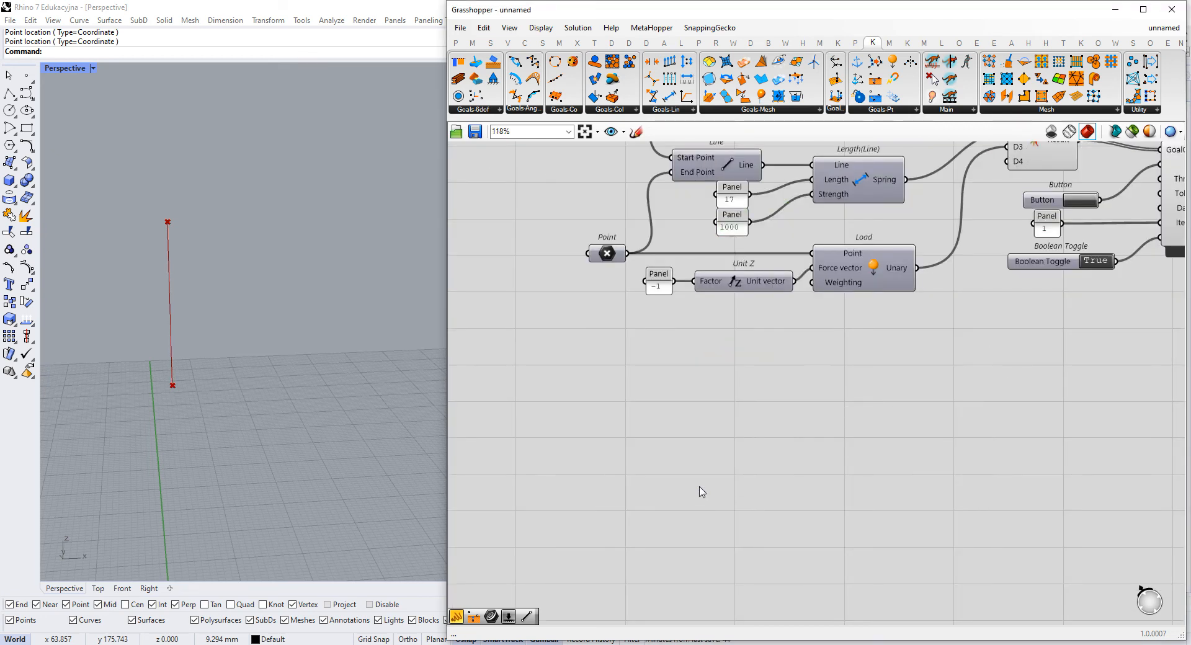
# - Examine the Strength panel feeding the Length(Line) component and the BouncySolver's inputs and running status
pyautogui.moveTo(753, 269); pyautogui.dragTo(760, 365, button='right')
pyautogui.scroll(4, 764, 308)
pyautogui.click(708, 342)
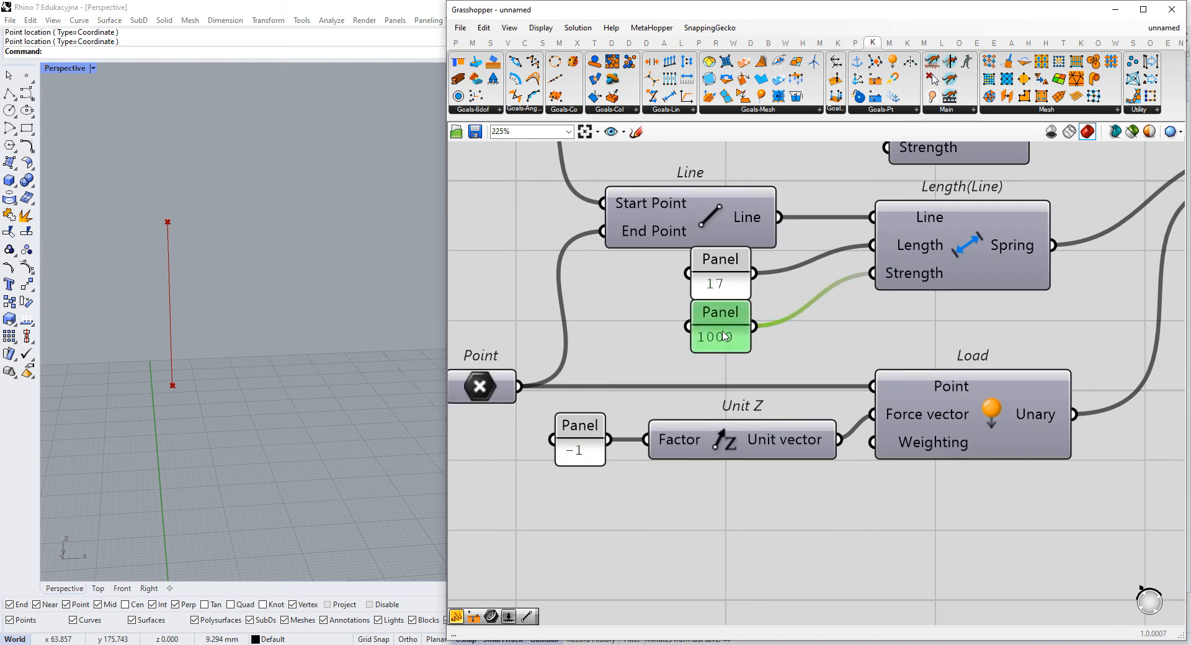
pyautogui.moveTo(944, 317); pyautogui.dragTo(879, 373, button='right')
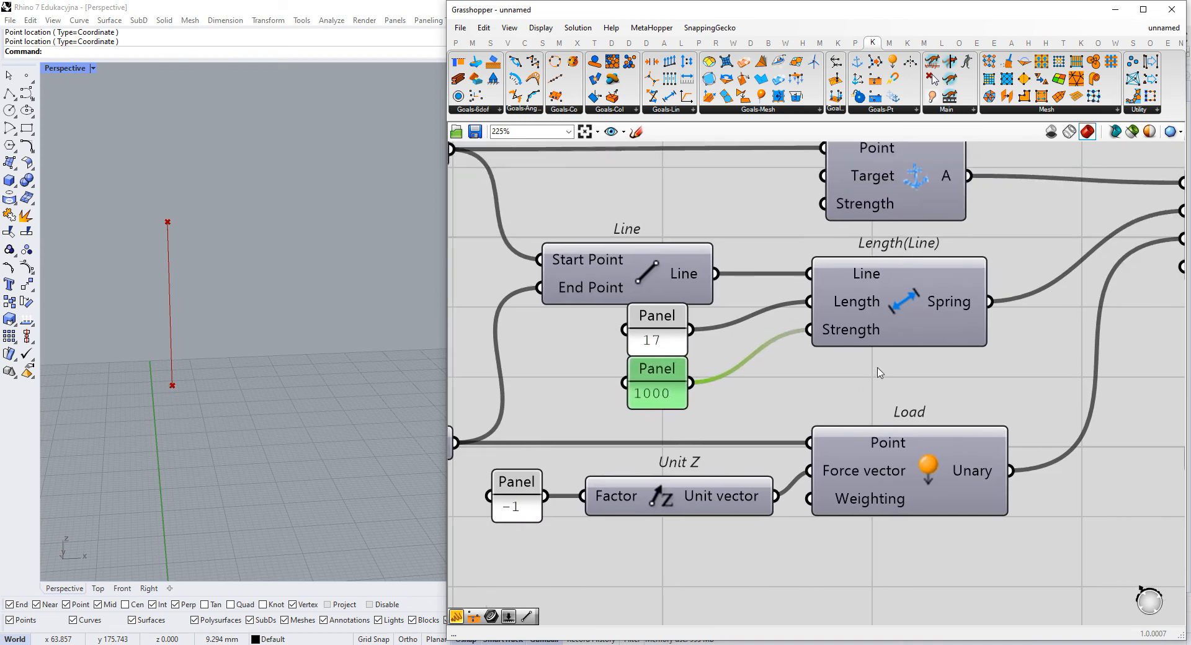
pyautogui.moveTo(879, 319)
pyautogui.moveTo(869, 405); pyautogui.dragTo(865, 435, button='right')
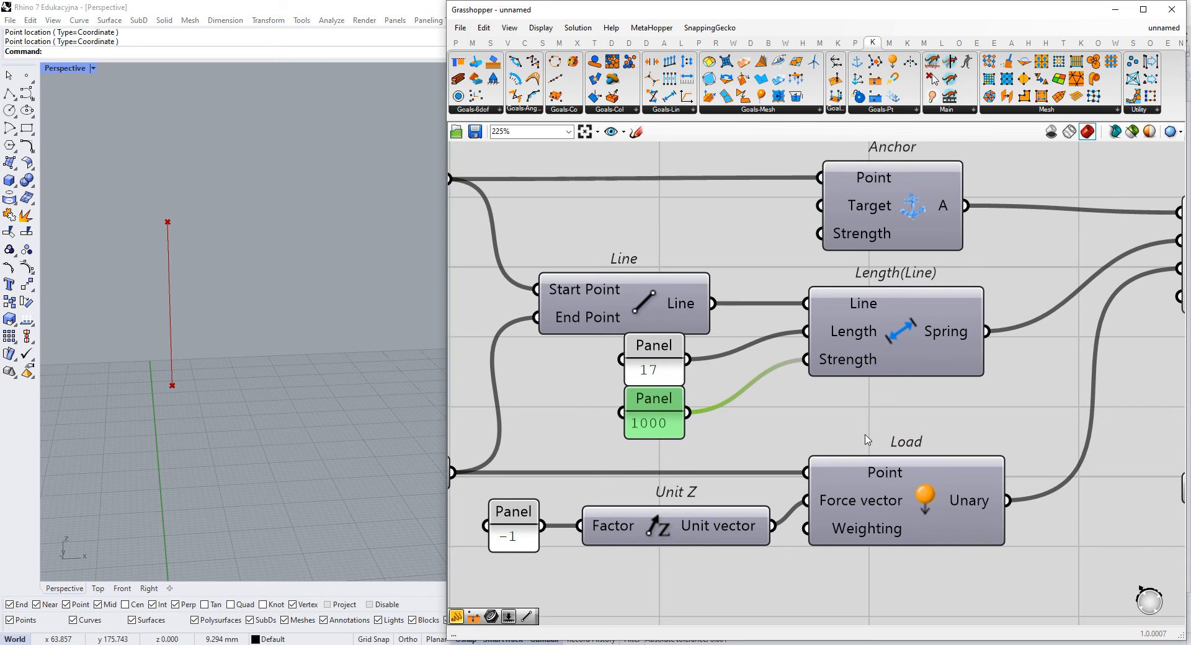
pyautogui.scroll(-1, 960, 418)
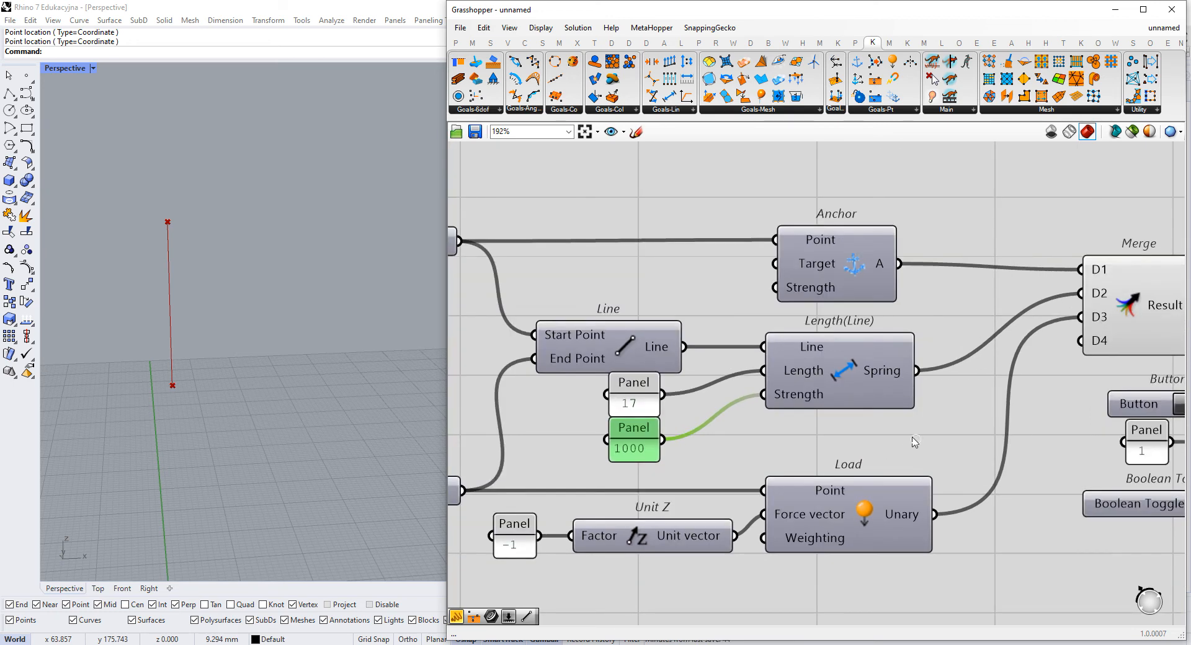
pyautogui.scroll(-3, 913, 442)
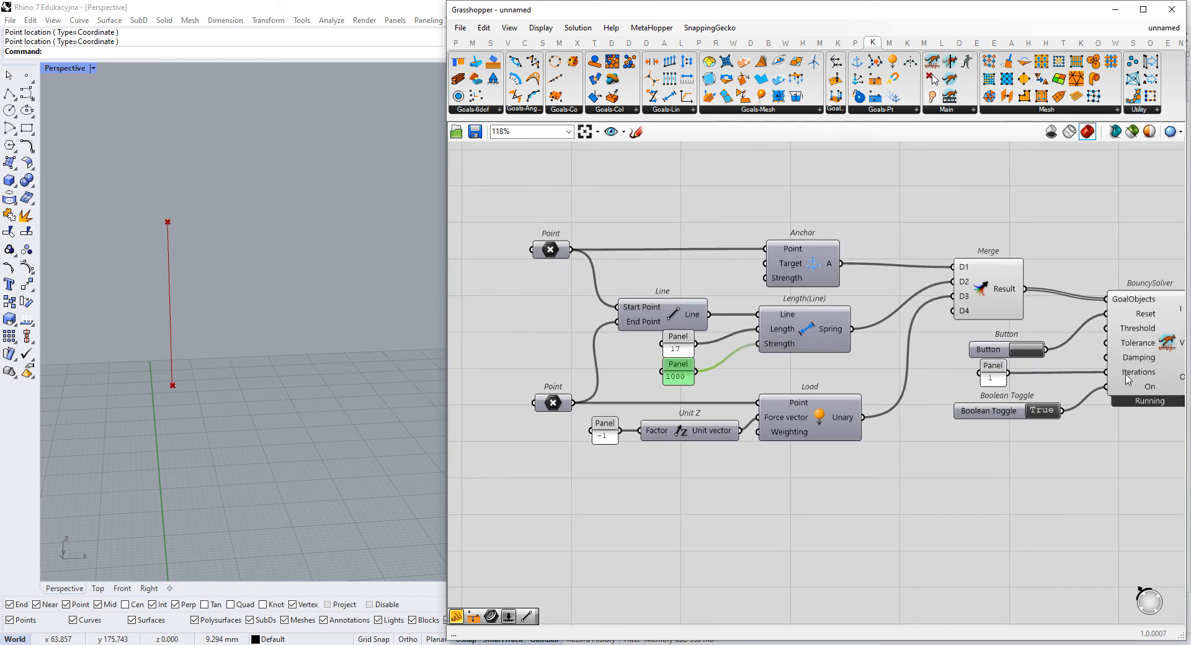
pyautogui.moveTo(869, 369); pyautogui.dragTo(640, 371, button='right')
pyautogui.scroll(4, 922, 405)
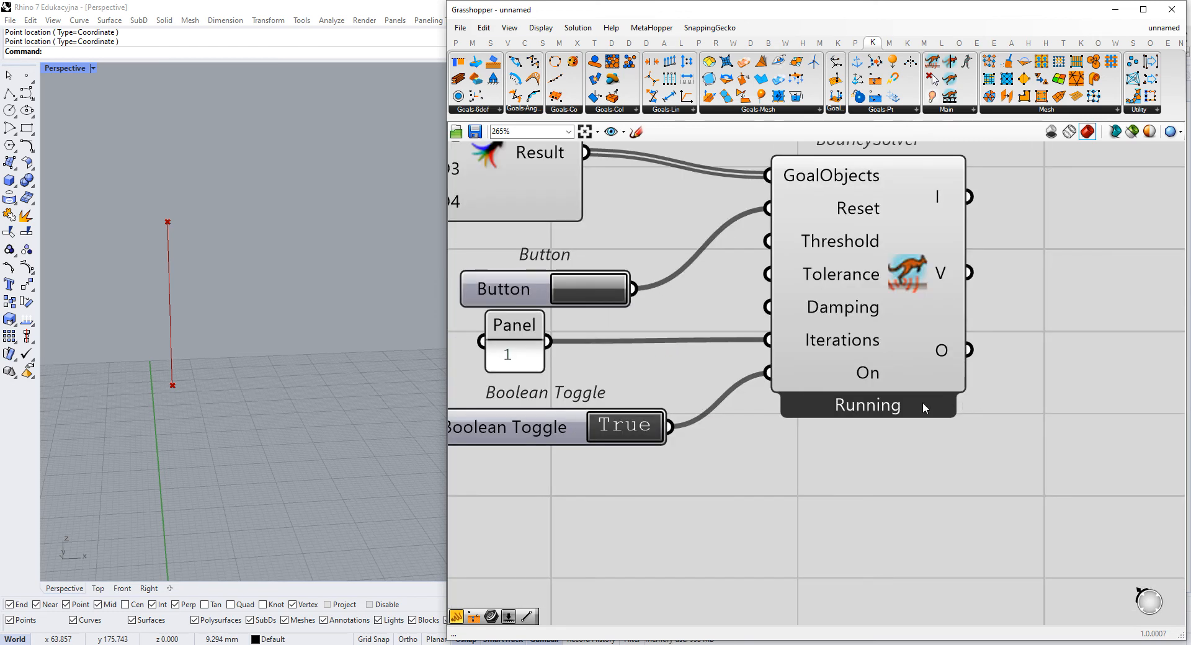
pyautogui.scroll(1, 924, 419)
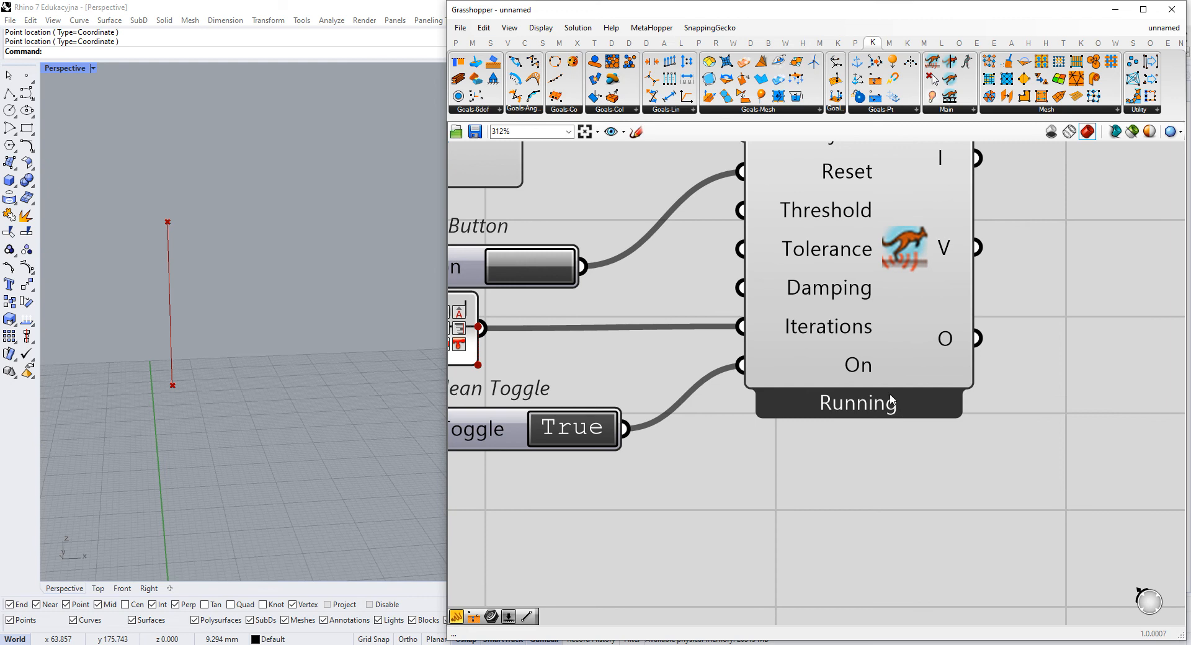
pyautogui.moveTo(837, 390); pyautogui.dragTo(844, 441, button='right')
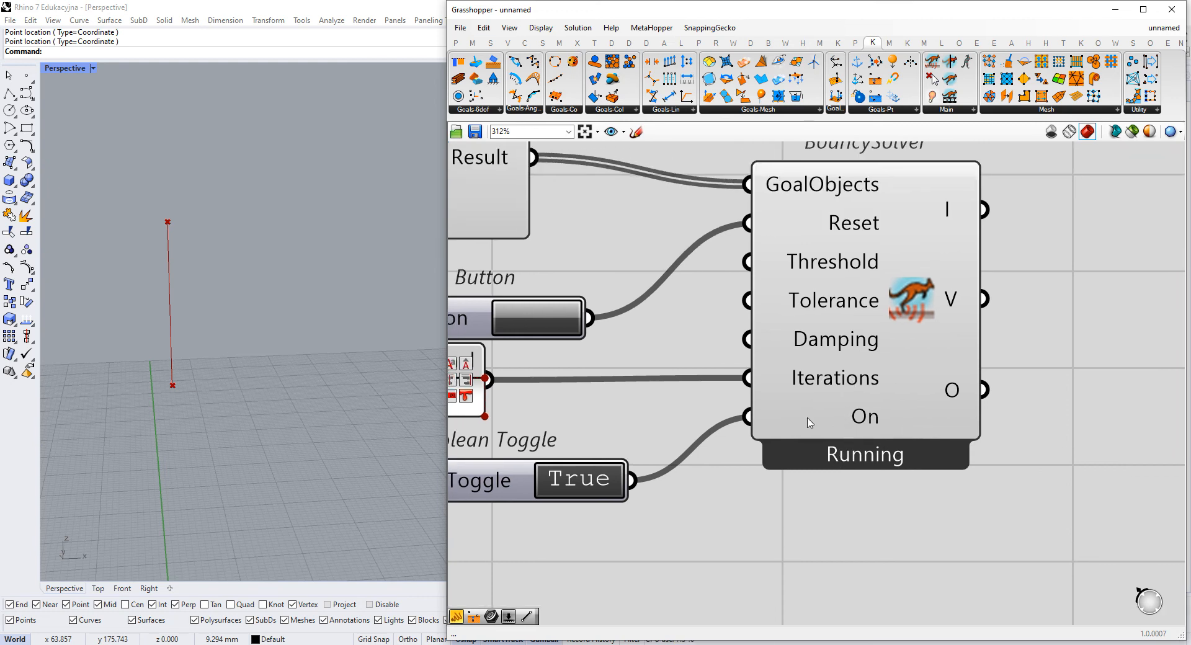
# - Move the reset Button up and the Iterations panel down to free space beside the BouncySolver's Tolerance input
pyautogui.scroll(-1, 910, 438)
pyautogui.moveTo(617, 337); pyautogui.dragTo(667, 371, button='right')
pyautogui.click(566, 337)
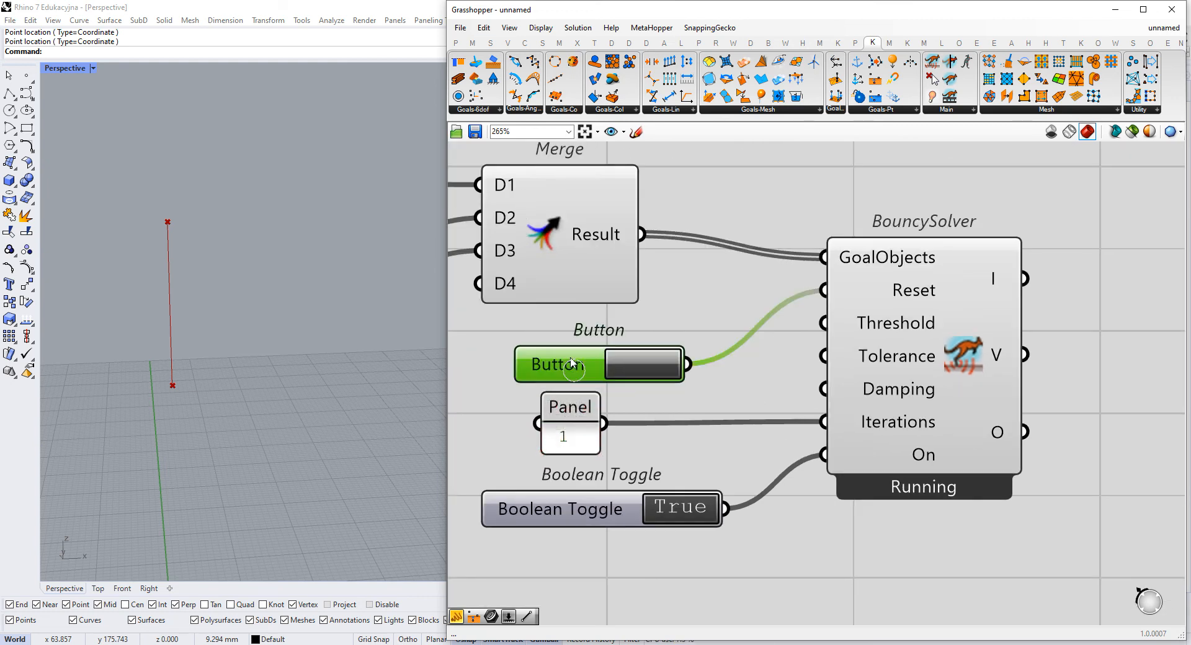
pyautogui.moveTo(572, 417); pyautogui.dragTo(580, 437)
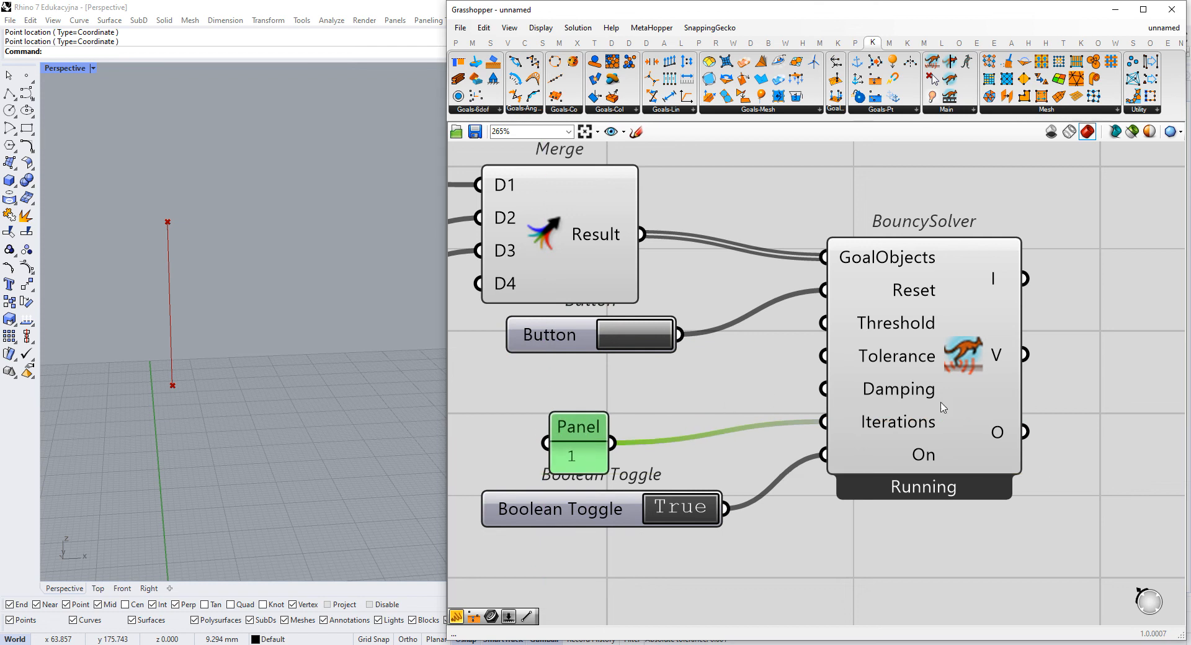
# - Add a panel with the value 0.01, connect it to the BouncySolver's Tolerance input and reset the simulation
pyautogui.scroll(1, 951, 488)
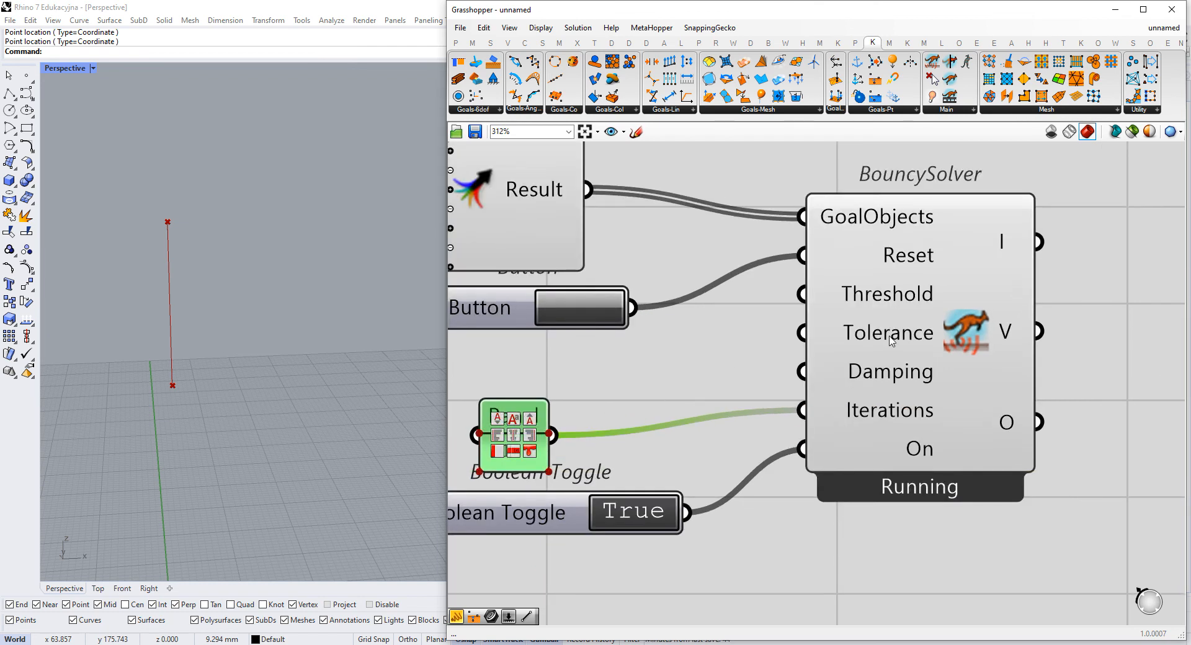
pyautogui.scroll(1, 891, 340)
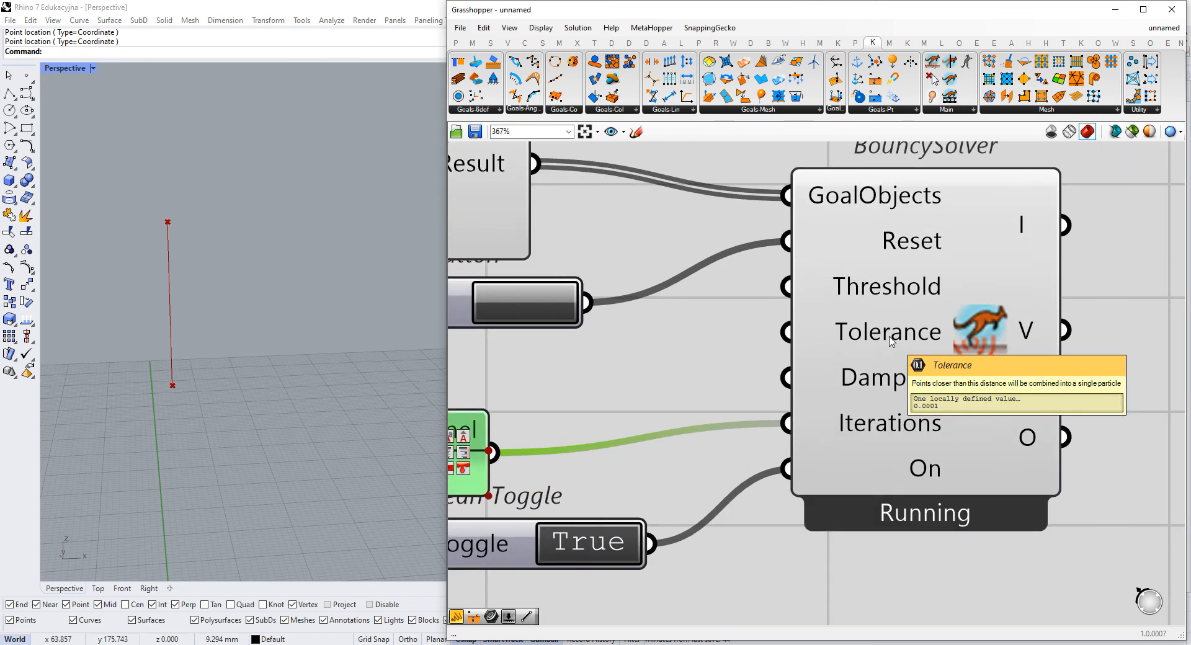
pyautogui.doubleClick(583, 352)
pyautogui.write('//0.01')
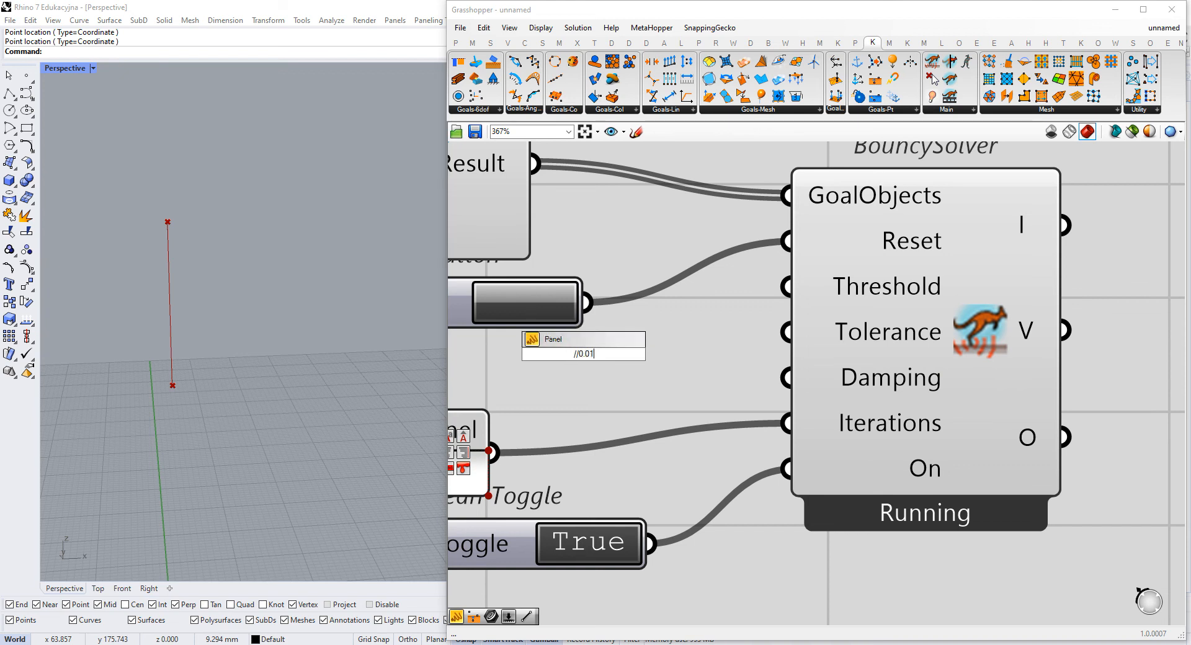
pyautogui.press('Return')
pyautogui.scroll(-2, 657, 338)
pyautogui.moveTo(646, 348); pyautogui.dragTo(753, 335)
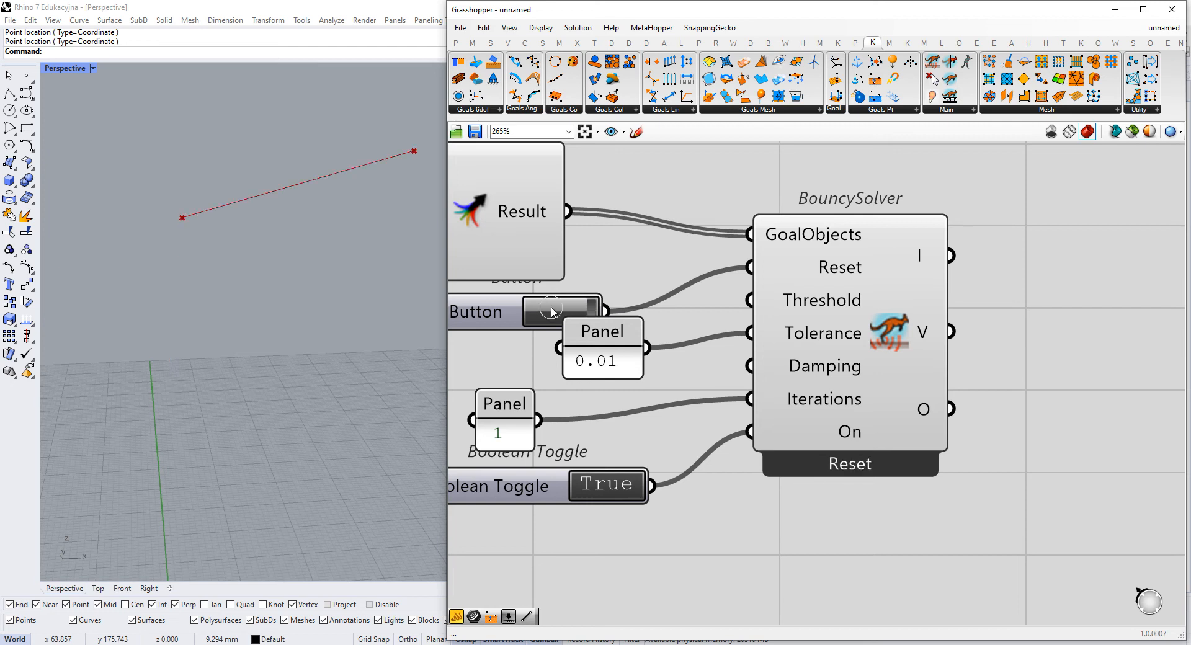
pyautogui.moveTo(825, 308)
# - Set the panel feeding the Length(Line) Strength input to 10
pyautogui.moveTo(679, 425); pyautogui.dragTo(1098, 395, button='right')
pyautogui.scroll(-3, 1098, 394)
pyautogui.doubleClick(552, 380)
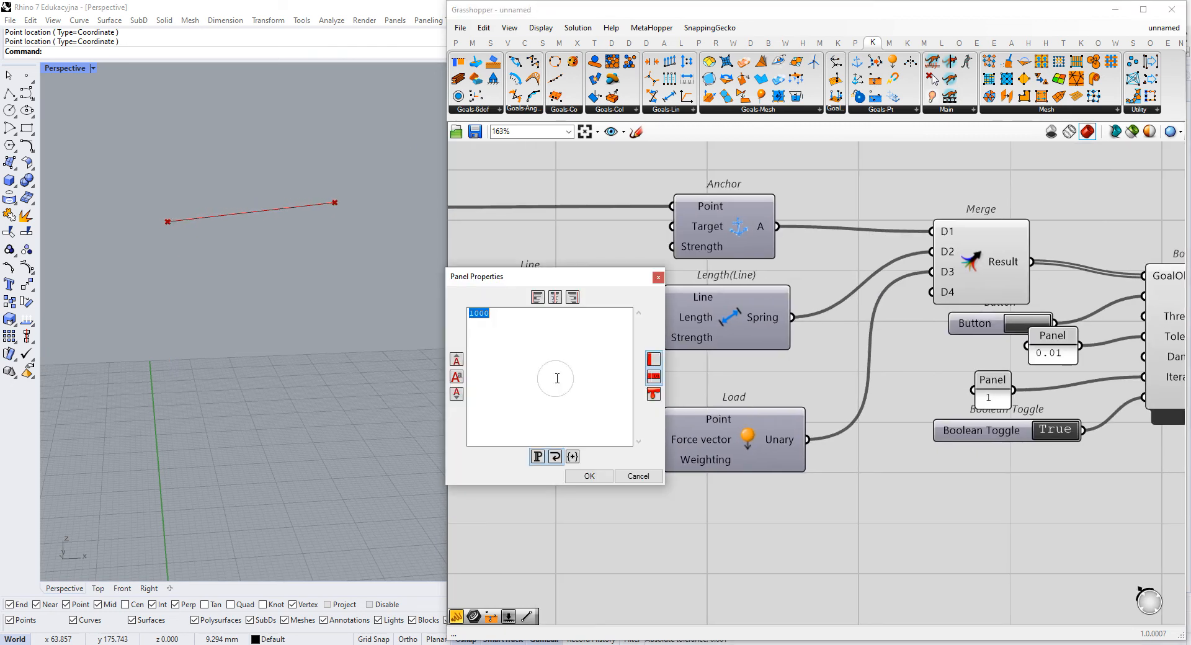
pyautogui.write('10')
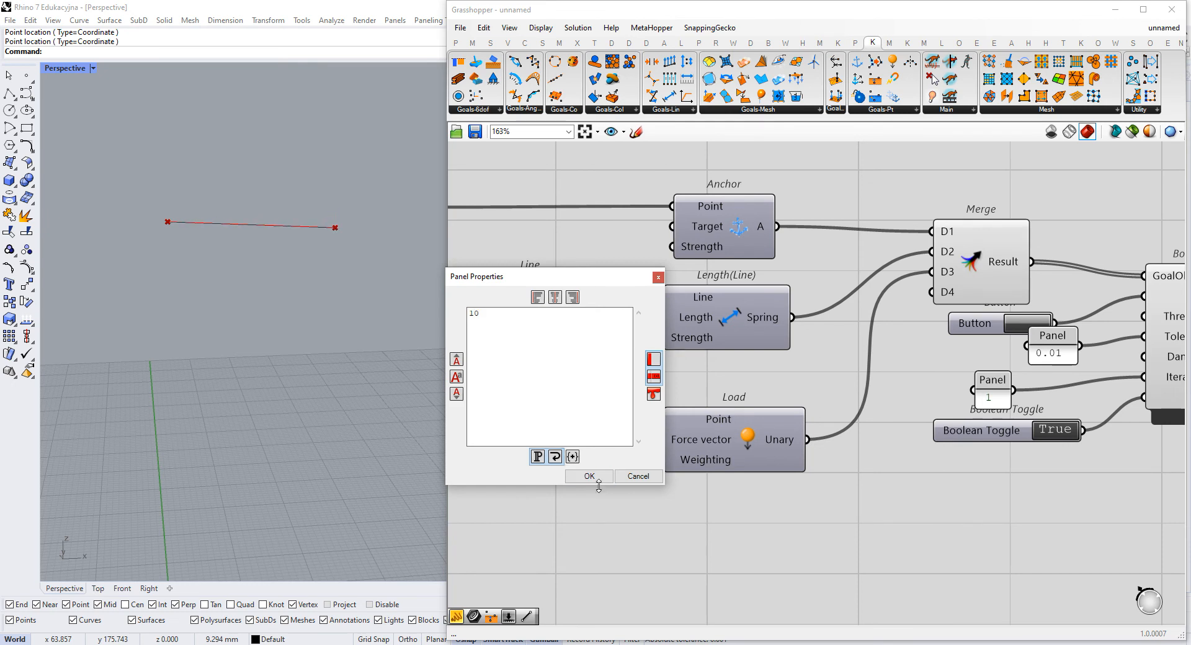
pyautogui.click(590, 476)
# - Watch the swinging line together with the BouncySolver's running status and the 0.01 tolerance
pyautogui.moveTo(966, 438); pyautogui.dragTo(800, 450, button='right')
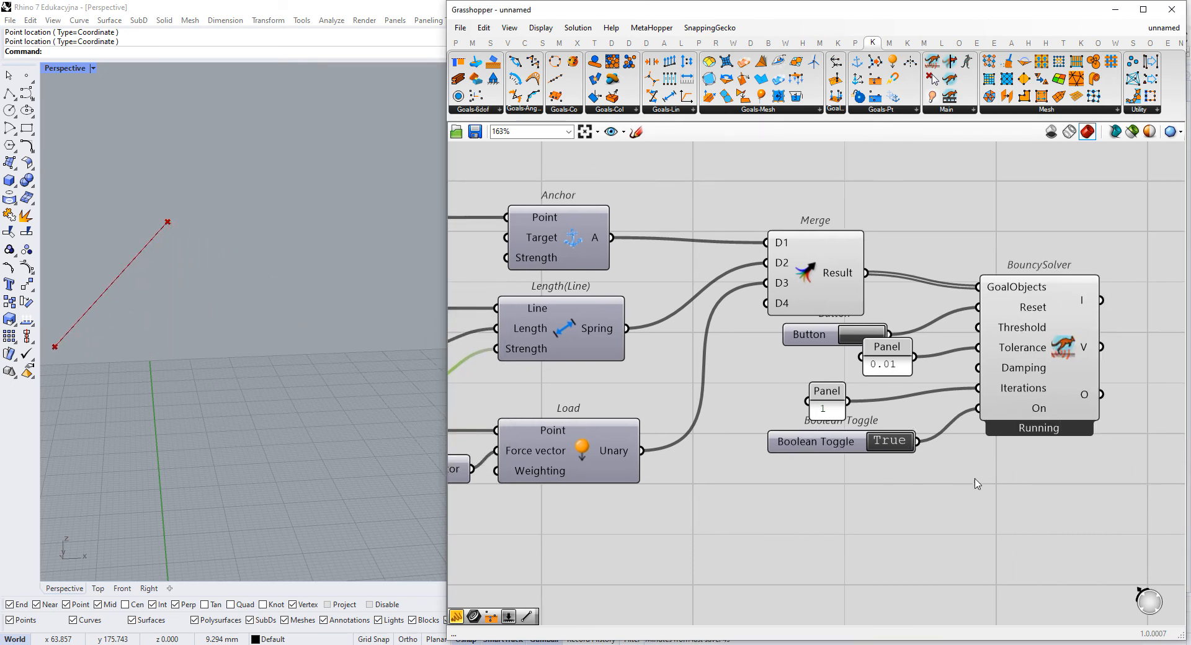
pyautogui.scroll(2, 1082, 391)
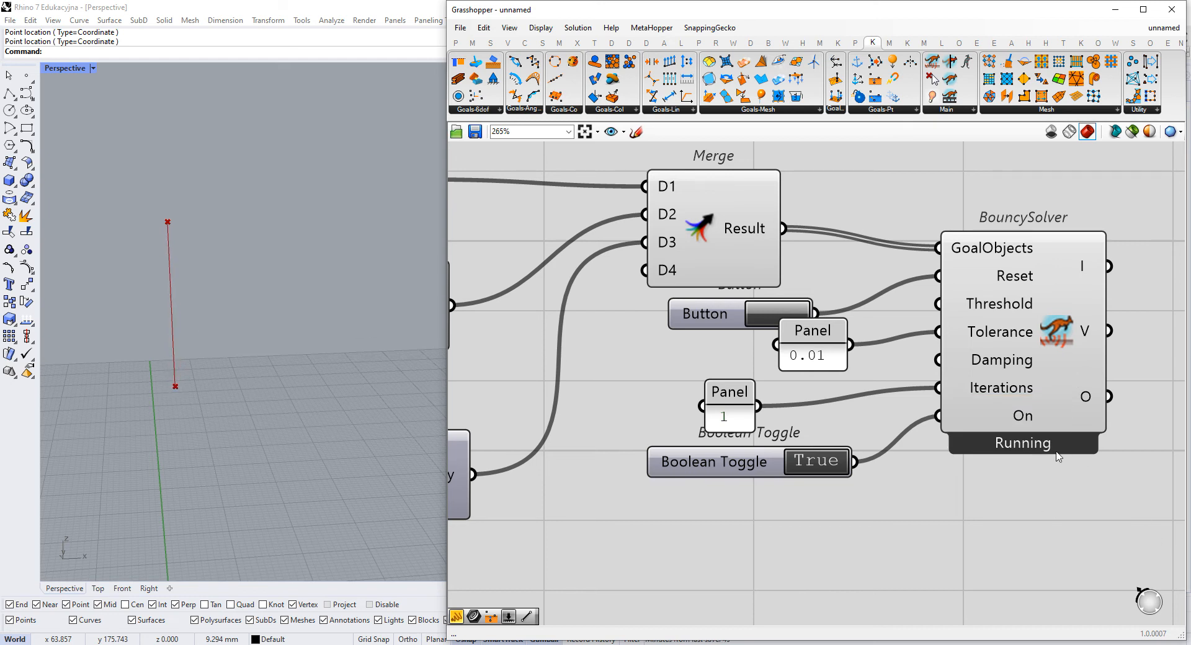
pyautogui.scroll(2, 1058, 456)
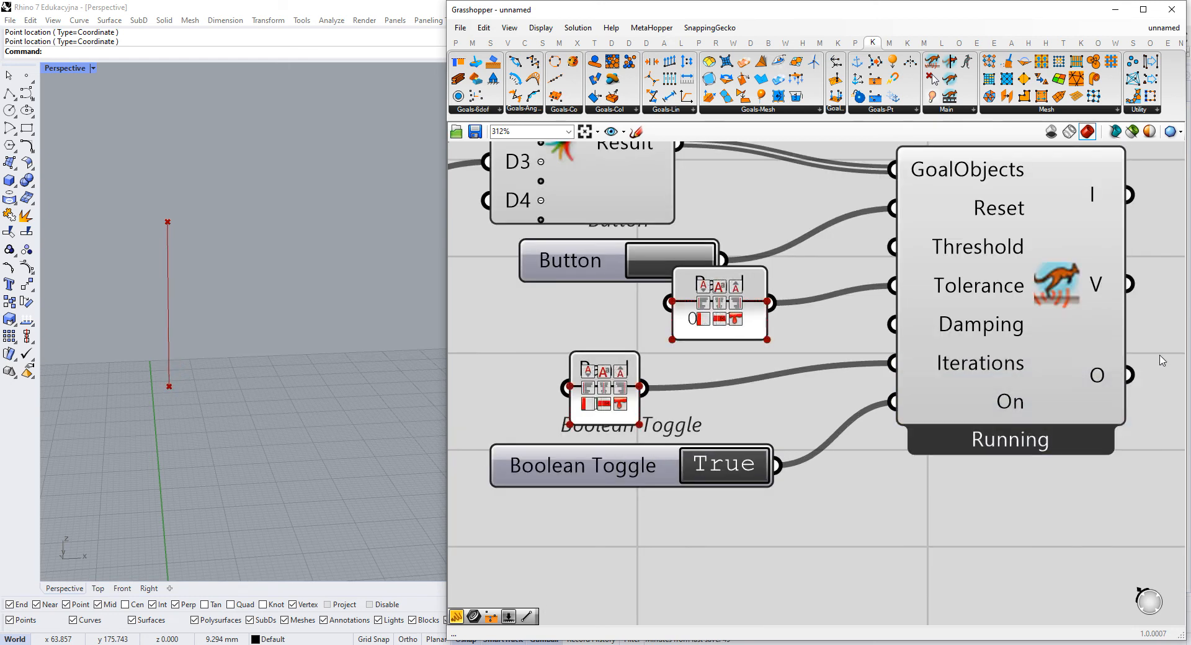
pyautogui.scroll(-5, 1102, 426)
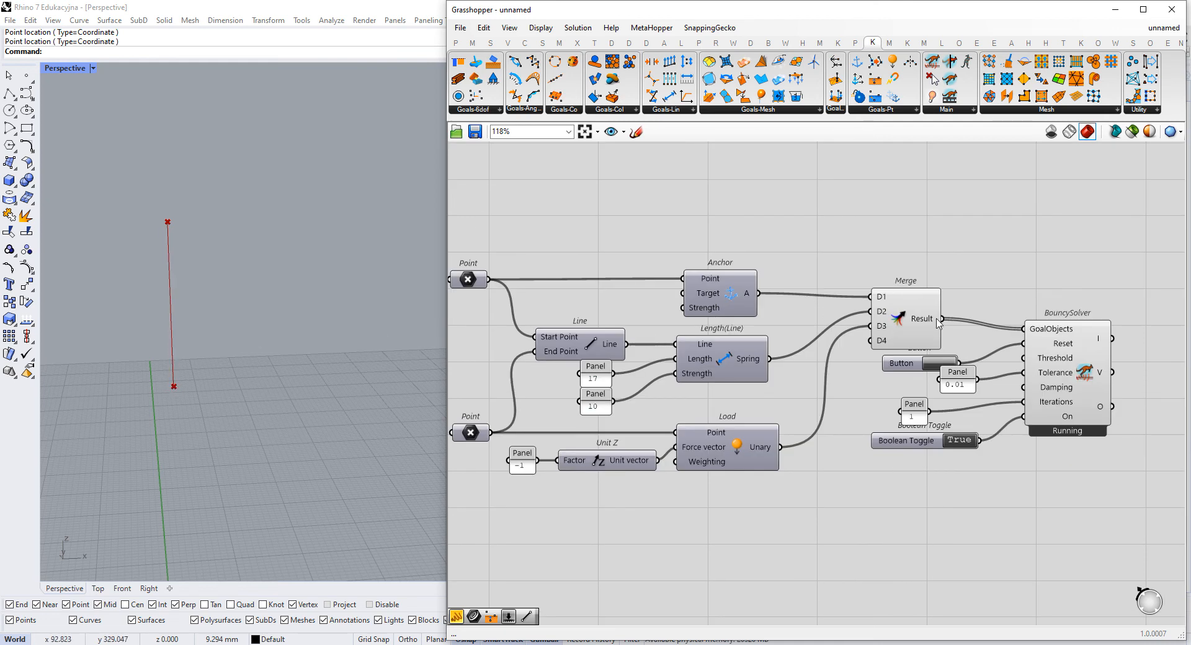
pyautogui.scroll(-2, 1020, 318)
pyautogui.scroll(3, 1018, 319)
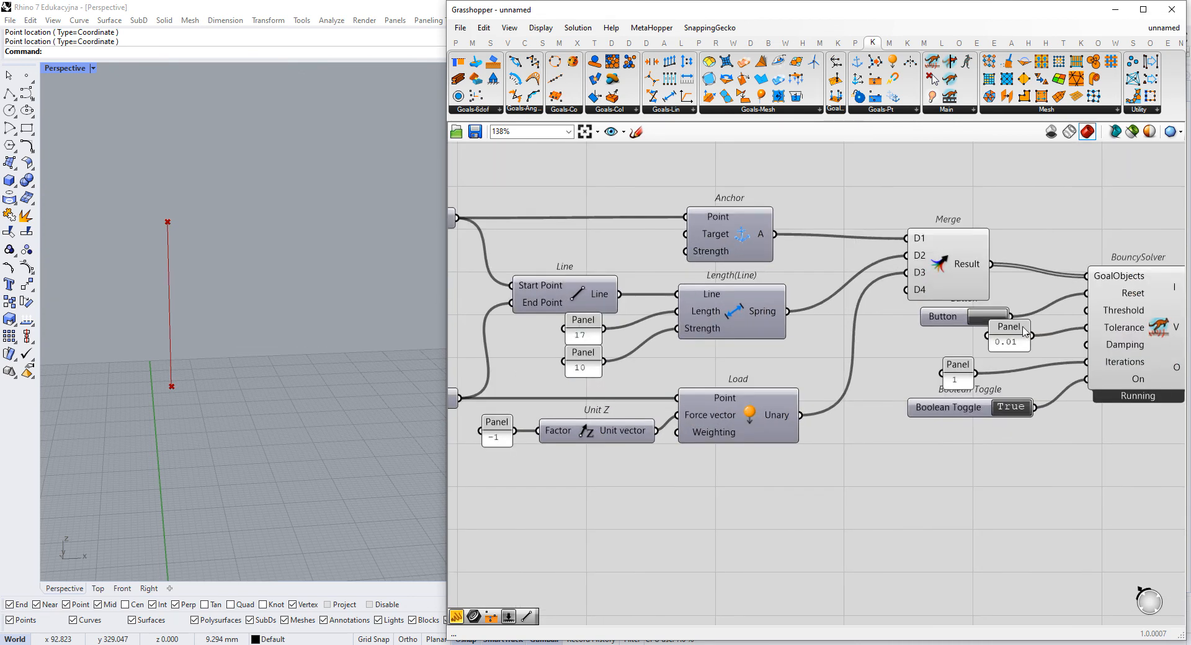
# - Move the 0.01 Tolerance panel away from the BouncySolver so it sits directly above the Iterations panel
pyautogui.click(1091, 331)
pyautogui.moveTo(1091, 331); pyautogui.dragTo(1088, 335)
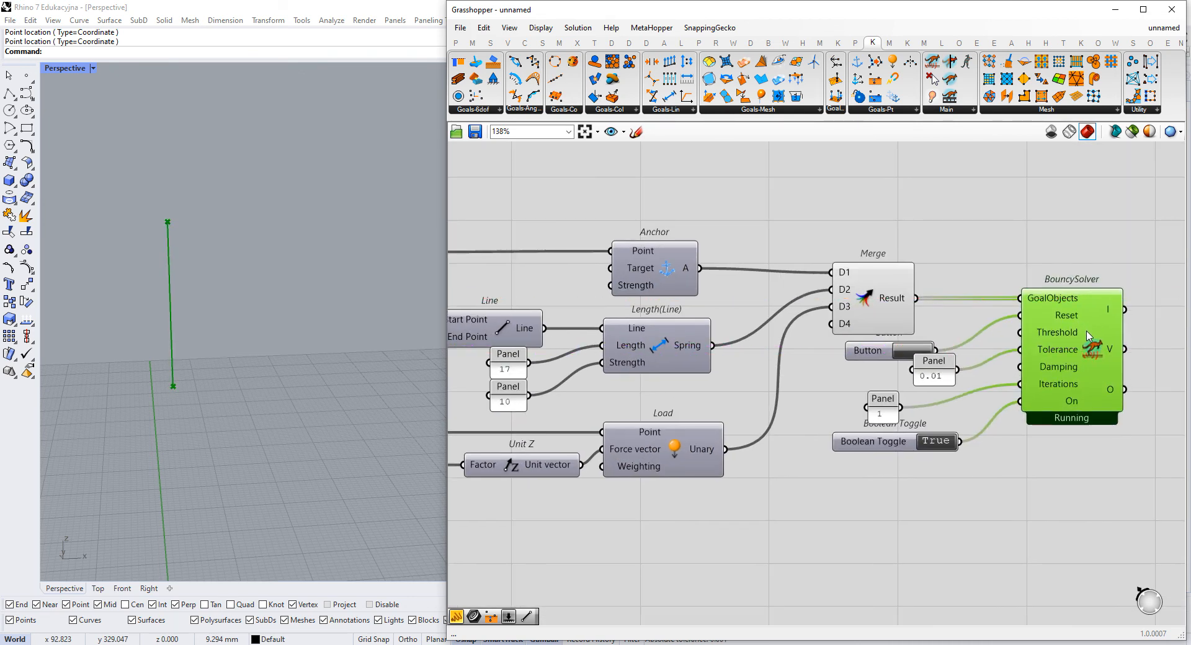
pyautogui.moveTo(926, 375); pyautogui.dragTo(878, 378)
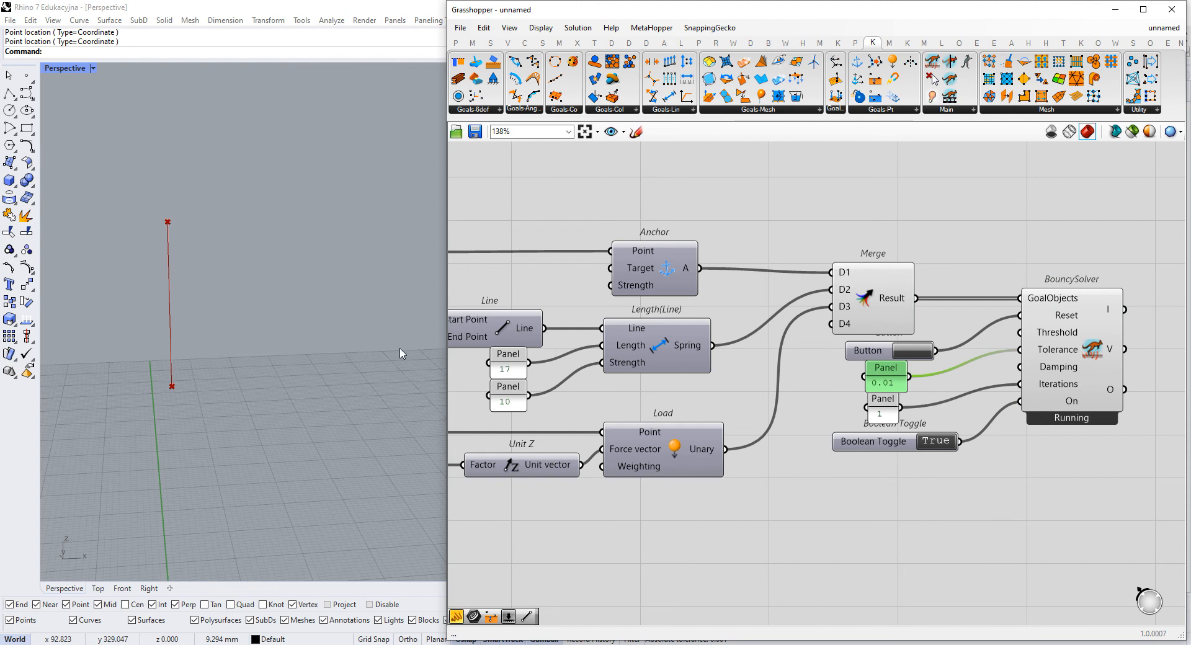
# - Turn off the preview of the components from Line through BouncySolver, and select the whole definition including both Point parameters
pyautogui.scroll(-1, 754, 310)
pyautogui.scroll(-2, 755, 310)
pyautogui.moveTo(1093, 217); pyautogui.dragTo(694, 474)
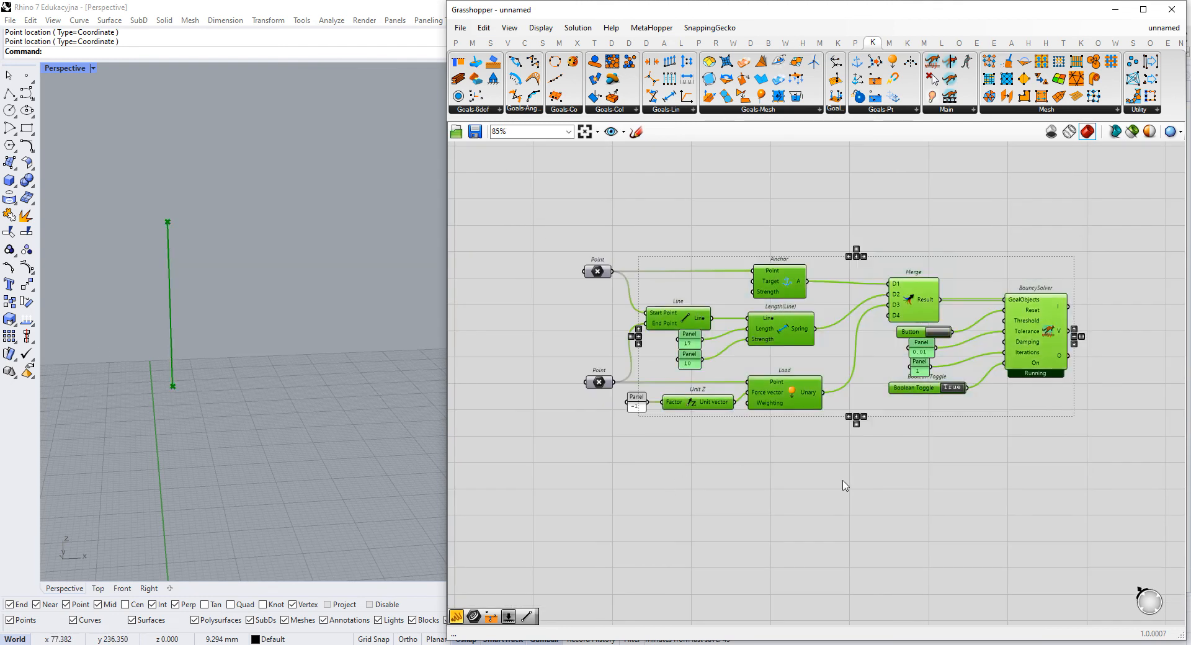
pyautogui.rightClick(846, 452)
pyautogui.click(889, 473)
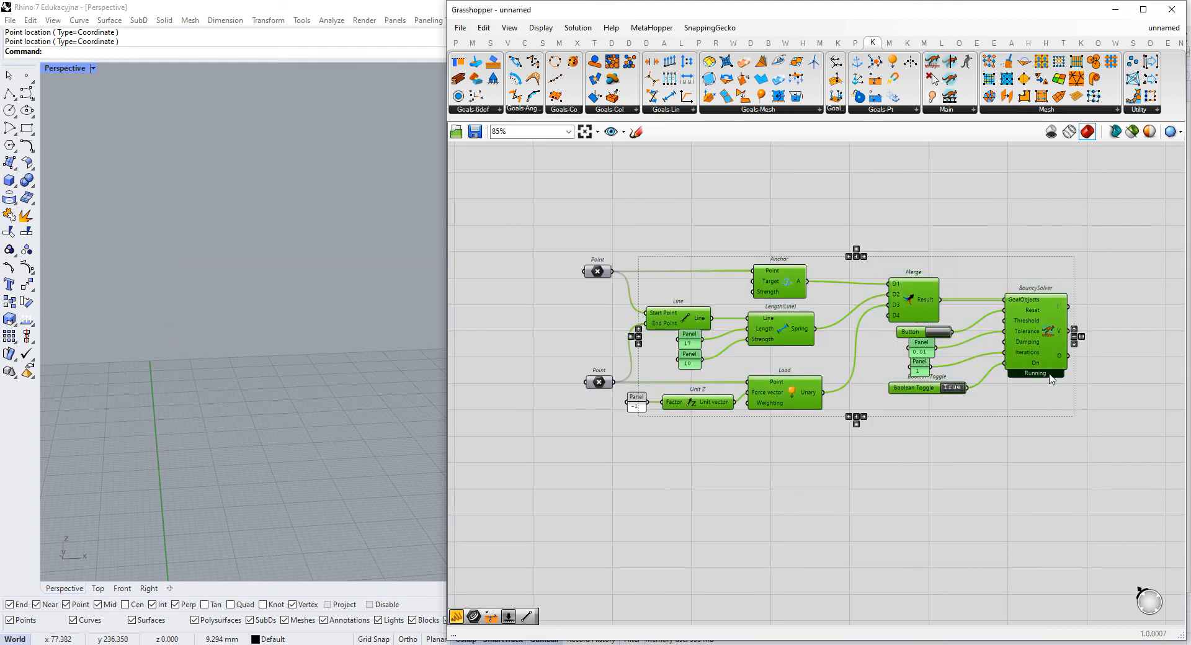
pyautogui.moveTo(1117, 194); pyautogui.dragTo(515, 490)
pyautogui.rightClick(805, 451)
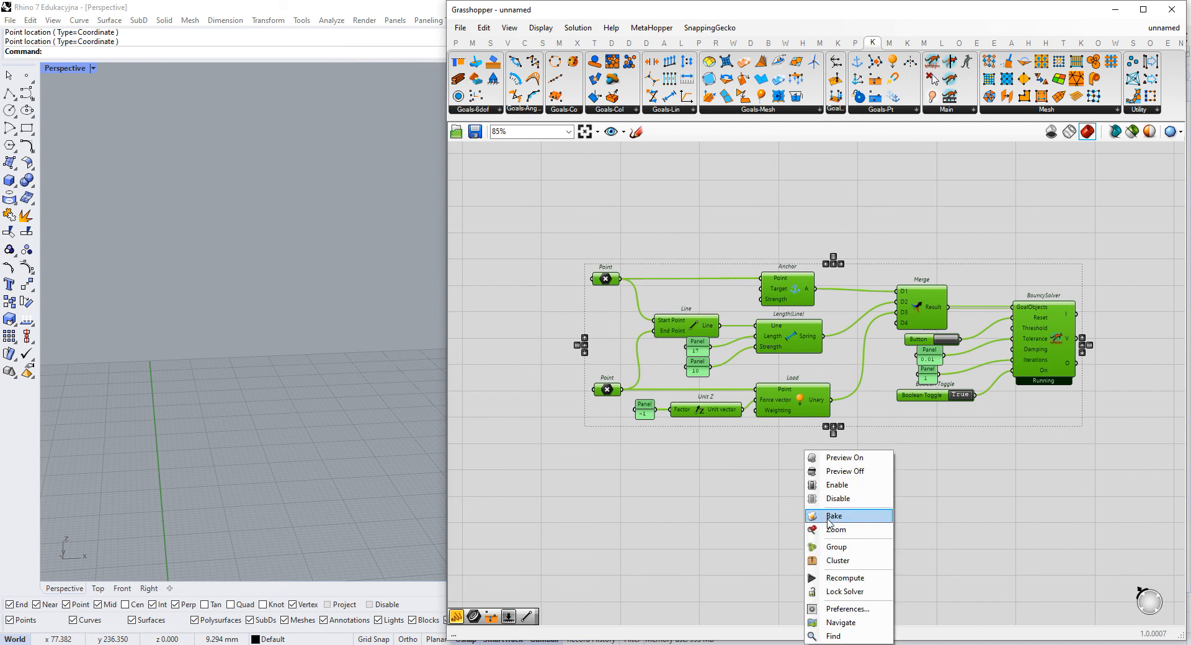
pyautogui.click(829, 516)
# - Sketch a sagging chain of line segments with node circles between two supported end points in an empty canvas area
pyautogui.scroll(-4, 797, 566)
pyautogui.moveTo(859, 417)
pyautogui.mouseDown()
pyautogui.moveTo(843, 403)
pyautogui.moveTo(846, 413)
pyautogui.mouseUp()
pyautogui.scroll(7, 744, 315)
pyautogui.moveTo(785, 544); pyautogui.dragTo(720, 405, button='right')
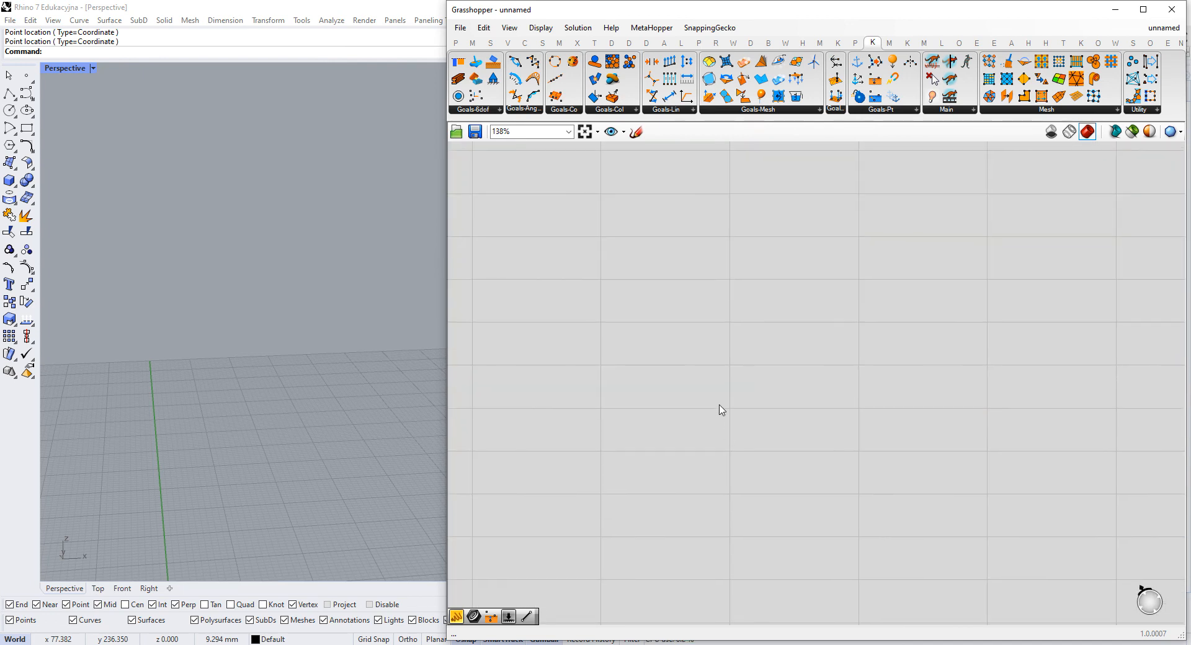
pyautogui.click(636, 132)
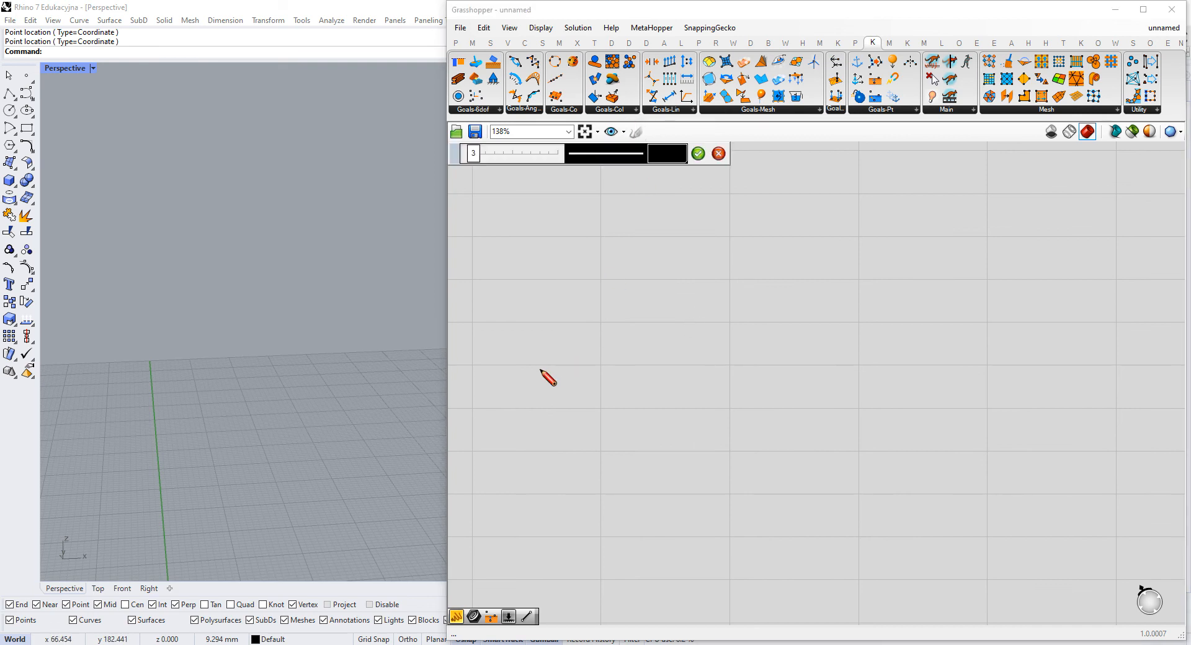
pyautogui.moveTo(569, 311); pyautogui.dragTo(564, 313)
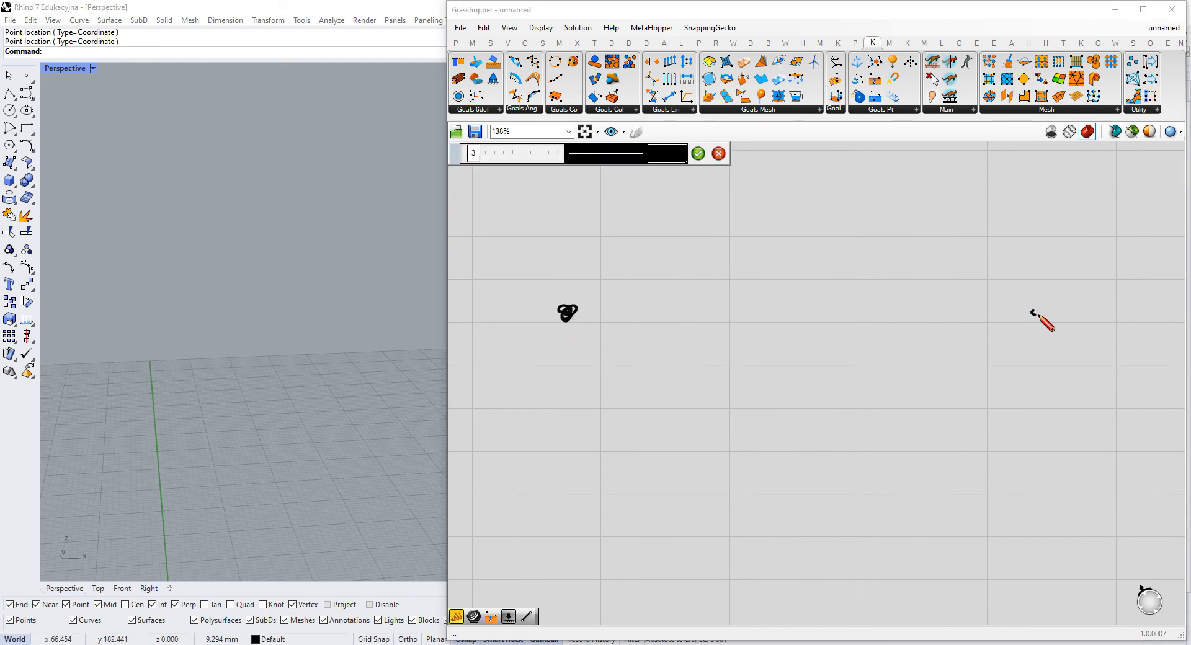
pyautogui.moveTo(566, 327); pyautogui.dragTo(574, 345)
pyautogui.moveTo(1036, 323)
pyautogui.mouseDown()
pyautogui.moveTo(1022, 336)
pyautogui.moveTo(1050, 340)
pyautogui.moveTo(1016, 342)
pyautogui.mouseUp()
pyautogui.moveTo(572, 313)
pyautogui.mouseDown()
pyautogui.moveTo(606, 359)
pyautogui.moveTo(675, 385)
pyautogui.moveTo(747, 386)
pyautogui.moveTo(959, 384)
pyautogui.moveTo(1030, 312)
pyautogui.mouseUp()
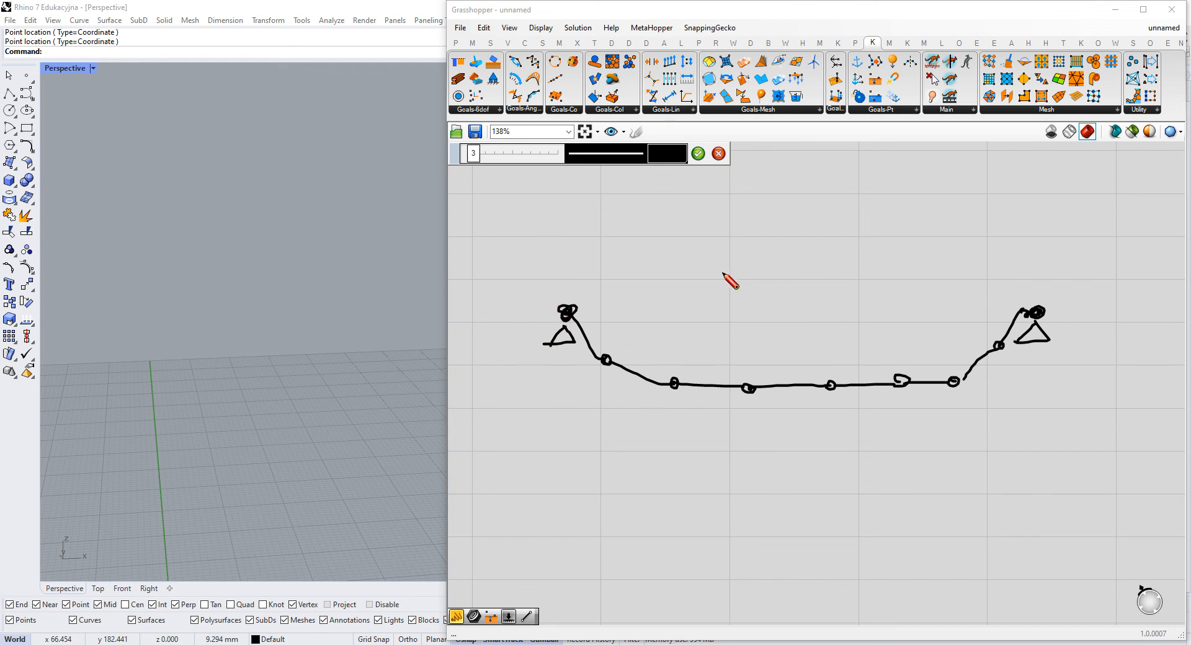
pyautogui.click(698, 153)
# - Inspect the chain sketch on the canvas and bring the grid origin into view in the Perspective viewport
pyautogui.scroll(-4, 794, 338)
pyautogui.moveTo(1032, 314); pyautogui.dragTo(712, 520)
pyautogui.scroll(2, 909, 409)
pyautogui.moveTo(961, 387)
pyautogui.mouseDown()
pyautogui.moveTo(943, 368)
pyautogui.moveTo(901, 373)
pyautogui.mouseUp()
pyautogui.moveTo(737, 444)
pyautogui.mouseDown(button='right')
pyautogui.moveTo(764, 372)
pyautogui.moveTo(727, 372)
pyautogui.moveTo(736, 335)
pyautogui.mouseUp(button='right')
pyautogui.scroll(2, 720, 399)
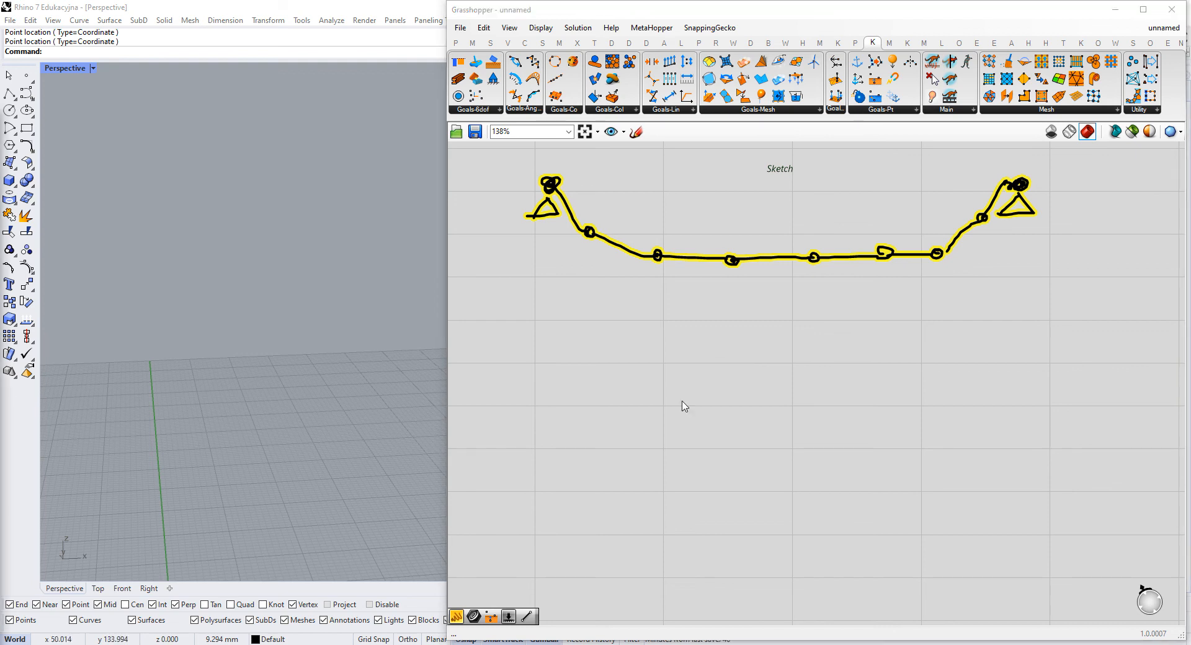
pyautogui.click(927, 358)
pyautogui.moveTo(423, 358); pyautogui.dragTo(357, 417, button='right')
pyautogui.scroll(2, 357, 417)
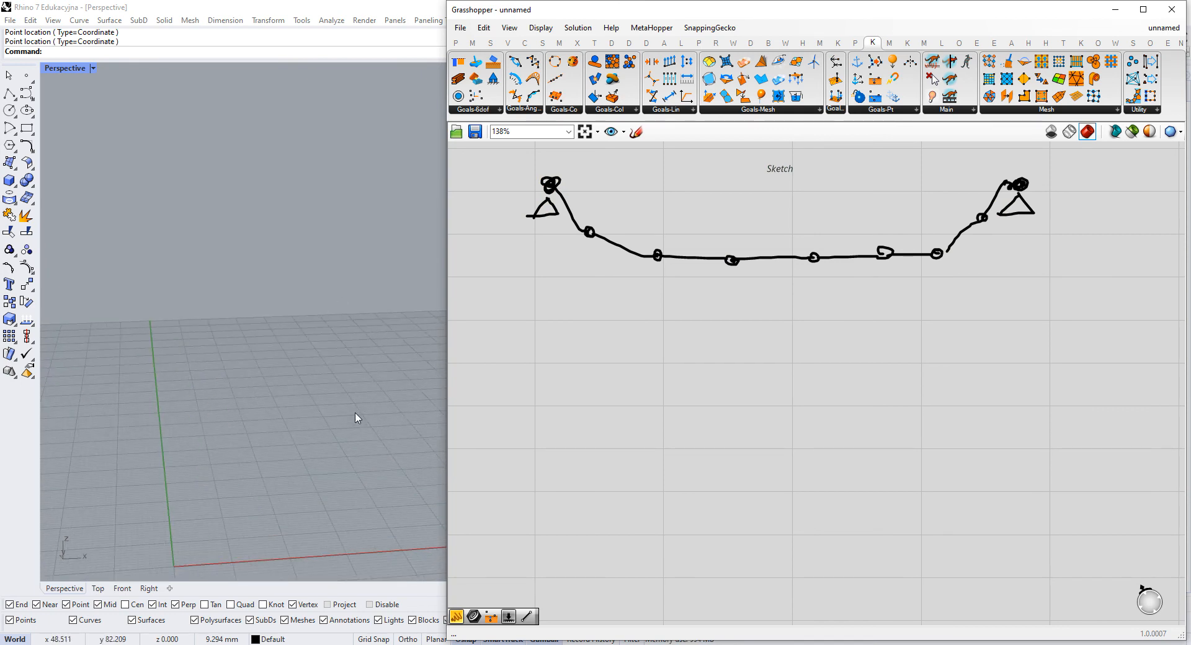
pyautogui.moveTo(358, 418)
pyautogui.mouseDown(button='right')
pyautogui.moveTo(341, 401)
pyautogui.moveTo(372, 400)
pyautogui.mouseUp(button='right')
pyautogui.moveTo(773, 402); pyautogui.dragTo(789, 360, button='right')
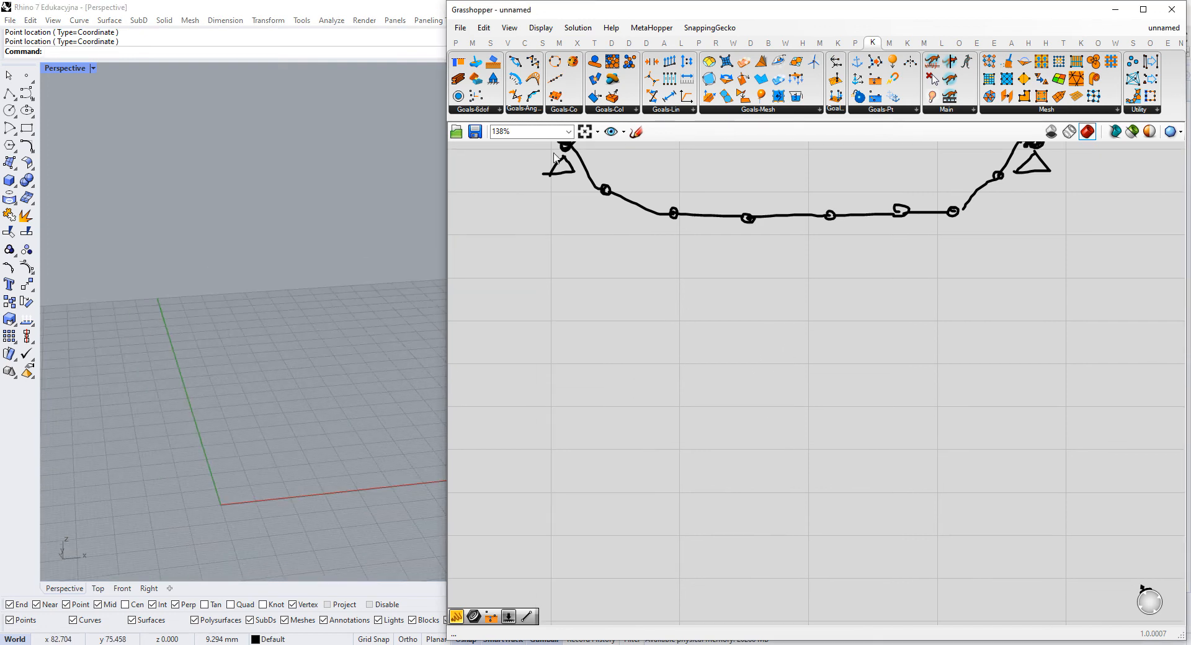
# - Place two Point parameters one above the other in the empty canvas area below the chain sketch
pyautogui.click(456, 41)
pyautogui.moveTo(460, 62); pyautogui.dragTo(675, 492)
pyautogui.scroll(-2, 682, 397)
pyautogui.scroll(4, 672, 411)
pyautogui.click(678, 514)
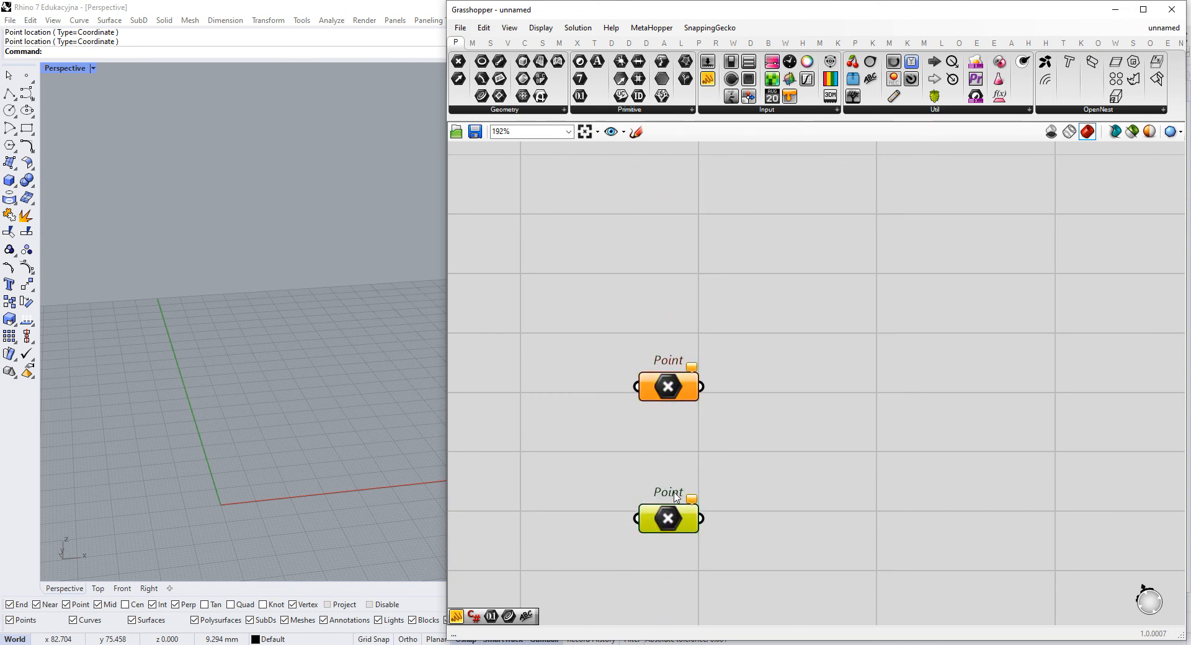
pyautogui.click(677, 448)
pyautogui.moveTo(678, 430); pyautogui.dragTo(673, 414, button='right')
pyautogui.scroll(-4, 723, 366)
pyautogui.moveTo(723, 366)
pyautogui.mouseDown(button='right')
pyautogui.moveTo(686, 458)
pyautogui.moveTo(687, 535)
pyautogui.mouseUp(button='right')
pyautogui.scroll(3, 624, 406)
pyautogui.moveTo(540, 313); pyautogui.dragTo(1130, 497)
pyautogui.moveTo(1032, 561); pyautogui.dragTo(921, 366, button='right')
pyautogui.scroll(-4, 919, 369)
pyautogui.scroll(5, 740, 417)
pyautogui.moveTo(801, 475); pyautogui.dragTo(616, 385, button='right')
# - Assign one picked Rhino point to each Point parameter: the upper on the green axis, the lower farther along the red axis direction
pyautogui.moveTo(445, 350); pyautogui.dragTo(578, 348)
pyautogui.rightClick(707, 300)
pyautogui.click(760, 469)
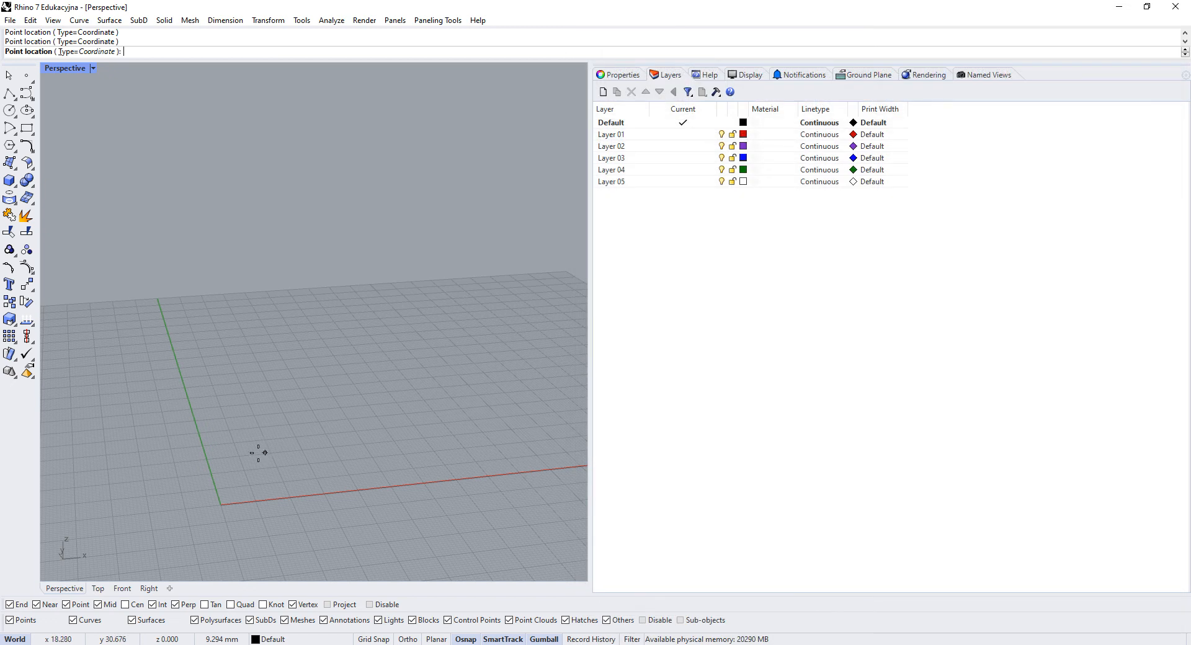
pyautogui.click(198, 438)
pyautogui.click(698, 414)
pyautogui.rightClick(707, 417)
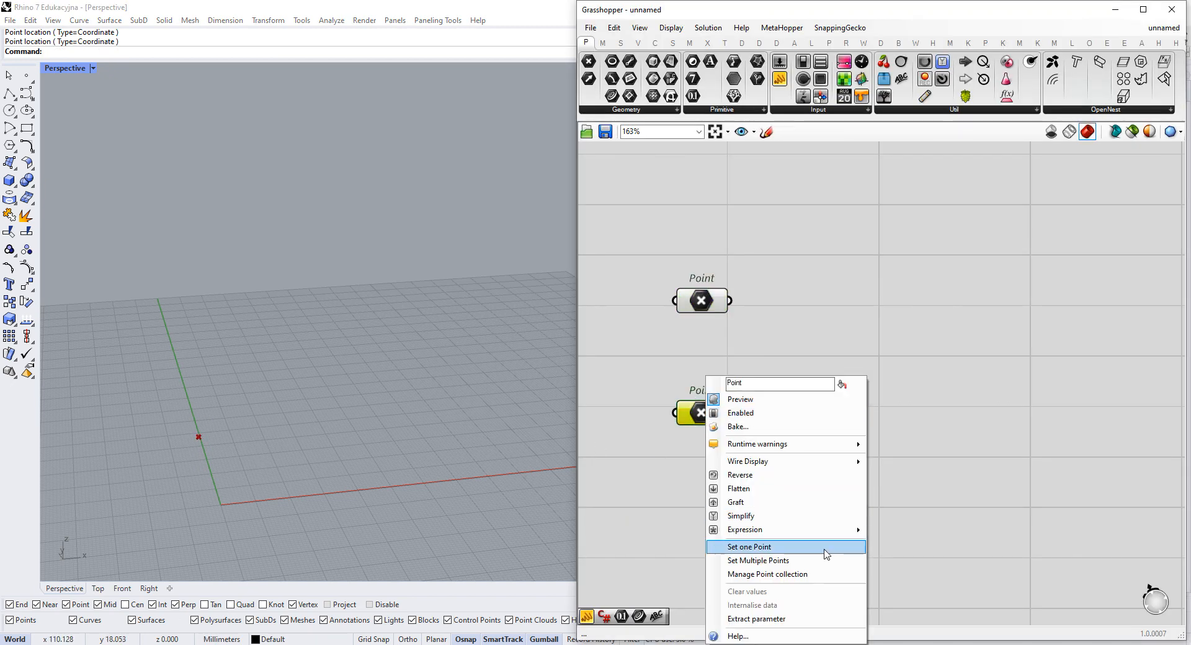
pyautogui.click(760, 546)
pyautogui.click(454, 412)
# - Select both Point parameters and raise their two points vertically, well above the ground grid
pyautogui.moveTo(778, 261); pyautogui.dragTo(669, 437)
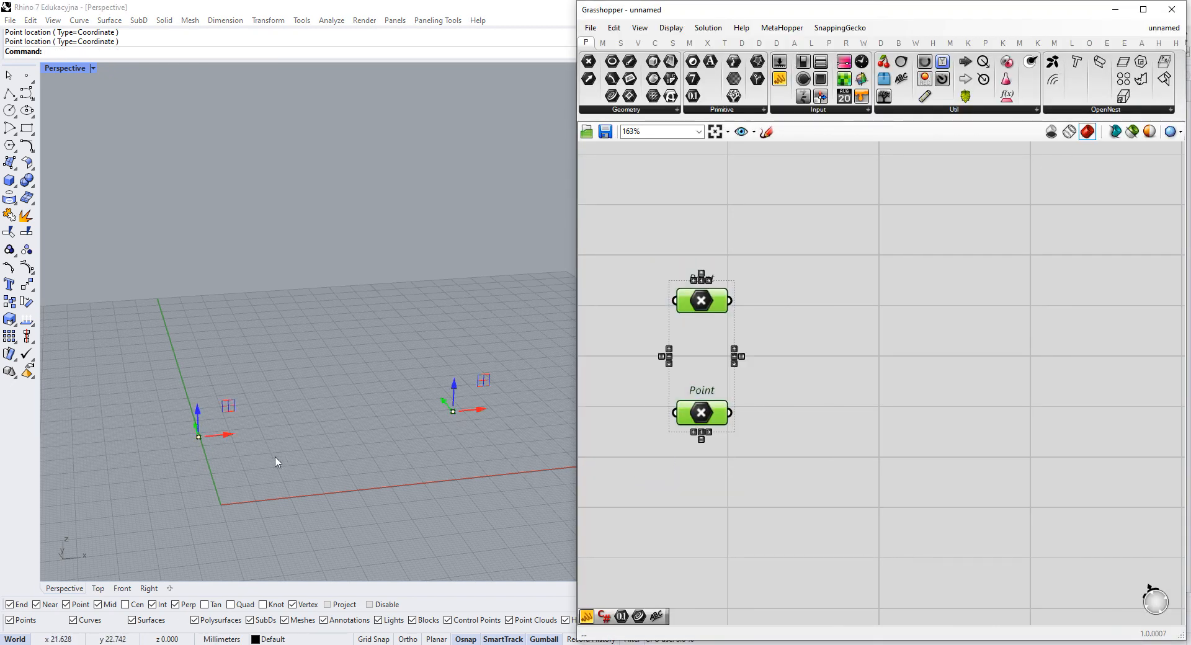
pyautogui.moveTo(197, 421); pyautogui.dragTo(192, 200)
pyautogui.moveTo(454, 397); pyautogui.dragTo(460, 241)
pyautogui.moveTo(348, 274); pyautogui.dragTo(398, 260, button='right')
pyautogui.moveTo(390, 247); pyautogui.dragTo(390, 221)
pyautogui.moveTo(378, 245); pyautogui.dragTo(415, 248, button='right')
pyautogui.click(859, 342)
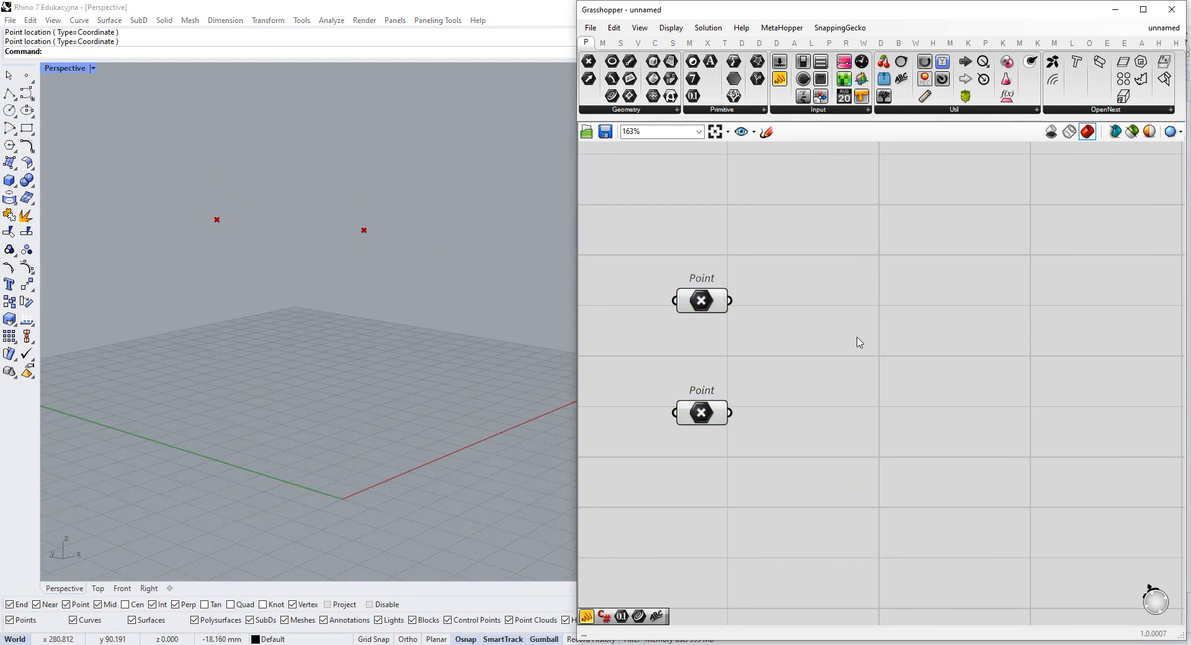
pyautogui.moveTo(491, 363); pyautogui.dragTo(410, 355, button='right')
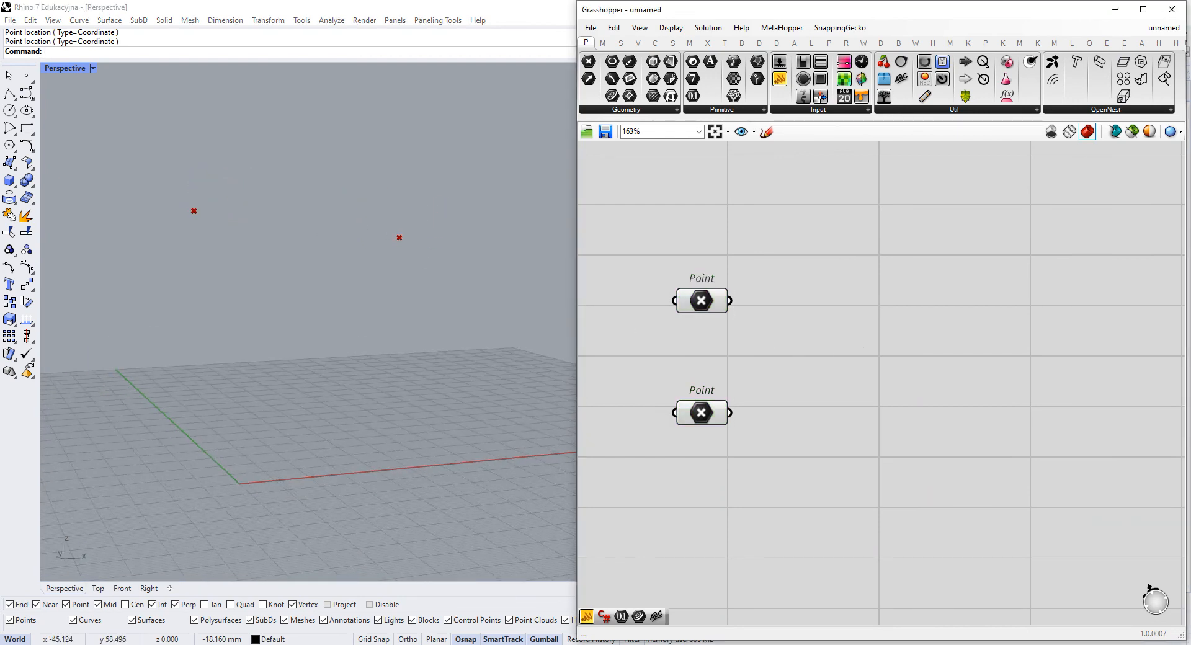
# - Add a Line component and connect the upper Point to its Start Point and the lower Point to its End Point
pyautogui.rightClick(944, 331)
pyautogui.moveTo(854, 334); pyautogui.dragTo(835, 319, button='right')
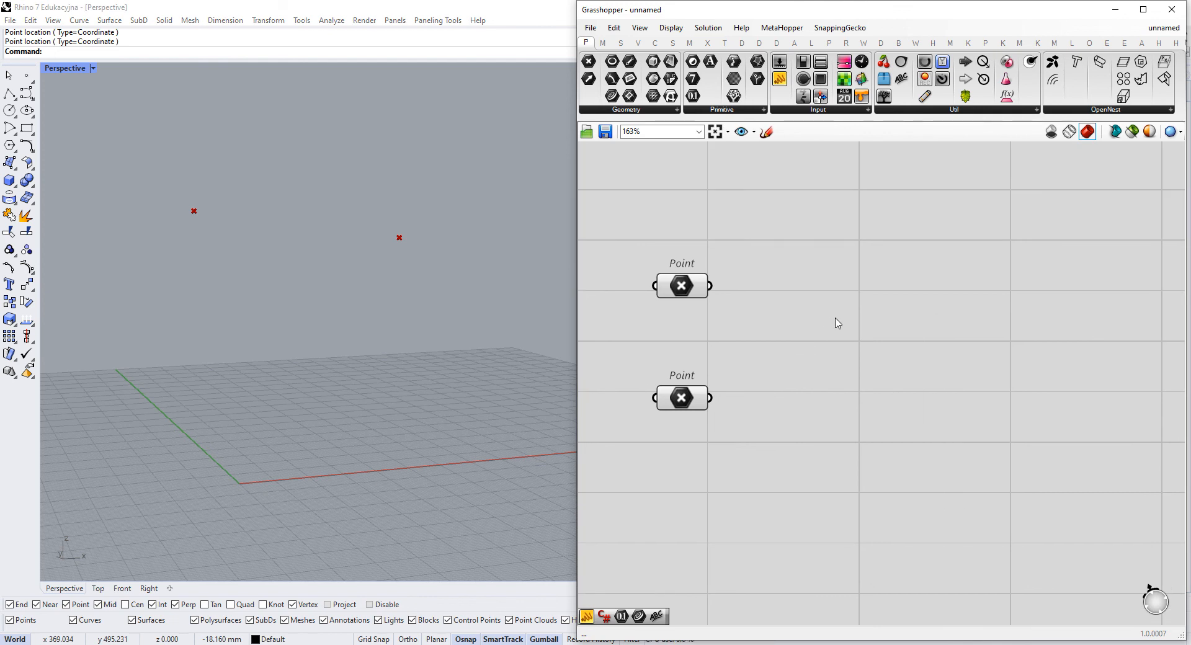
pyautogui.doubleClick(841, 319)
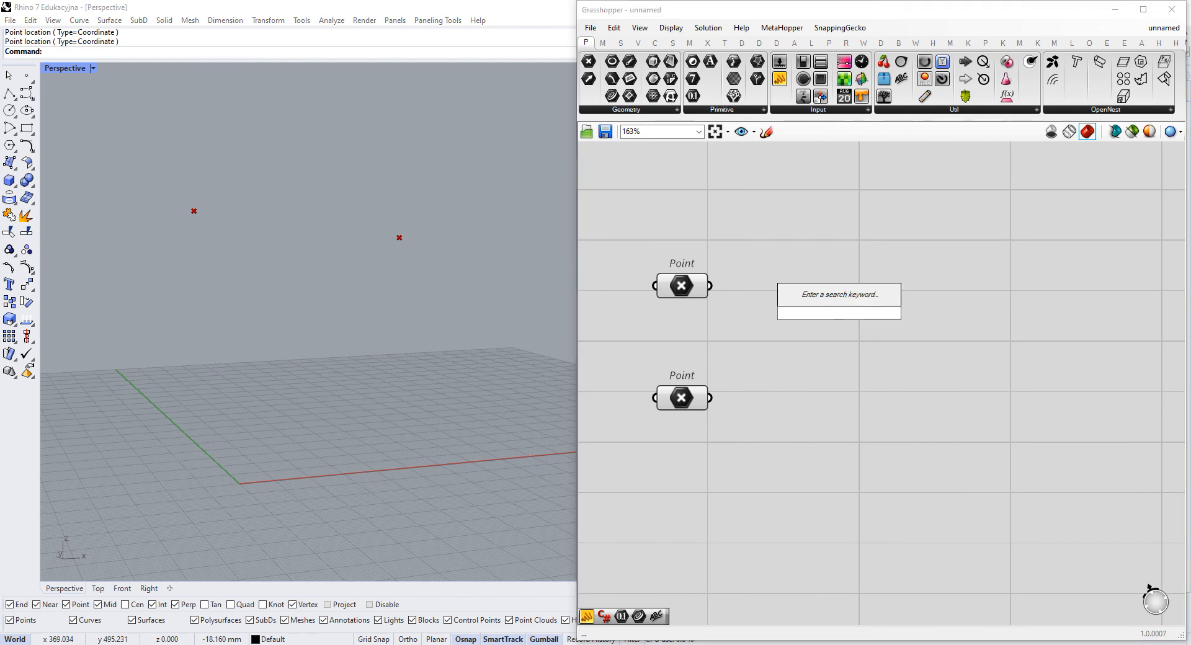
pyautogui.write('line')
pyautogui.press('Return')
pyautogui.moveTo(711, 285); pyautogui.dragTo(711, 397)
pyautogui.moveTo(844, 297); pyautogui.dragTo(904, 321)
pyautogui.moveTo(924, 325); pyautogui.dragTo(765, 338, button='right')
pyautogui.moveTo(766, 347); pyautogui.dragTo(751, 347)
pyautogui.moveTo(779, 345); pyautogui.dragTo(919, 336, button='right')
pyautogui.moveTo(1015, 341); pyautogui.dragTo(983, 335, button='right')
pyautogui.moveTo(849, 335); pyautogui.dragTo(824, 334)
pyautogui.moveTo(948, 363); pyautogui.dragTo(926, 350, button='right')
pyautogui.doubleClick(972, 336)
pyautogui.write('divid')
pyautogui.click(978, 318)
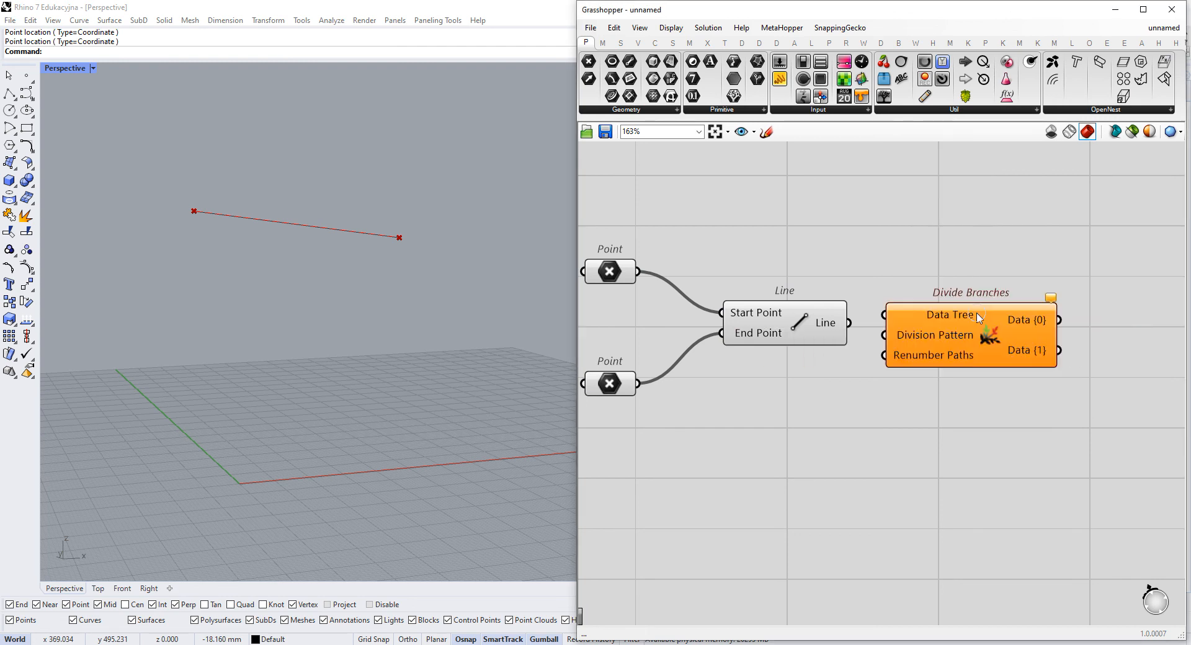
pyautogui.click(979, 324)
pyautogui.press('Delete')
# - Add a Divide Curve component beside the Line component and feed the line into its Curve input
pyautogui.doubleClick(972, 345)
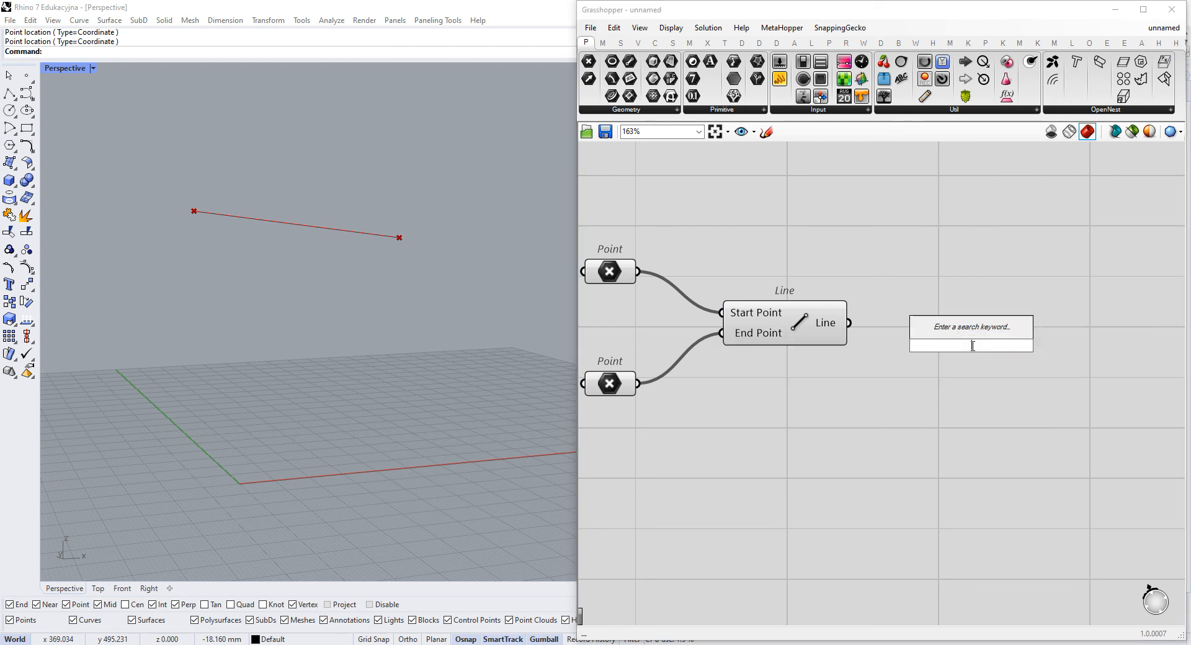
pyautogui.write('divi')
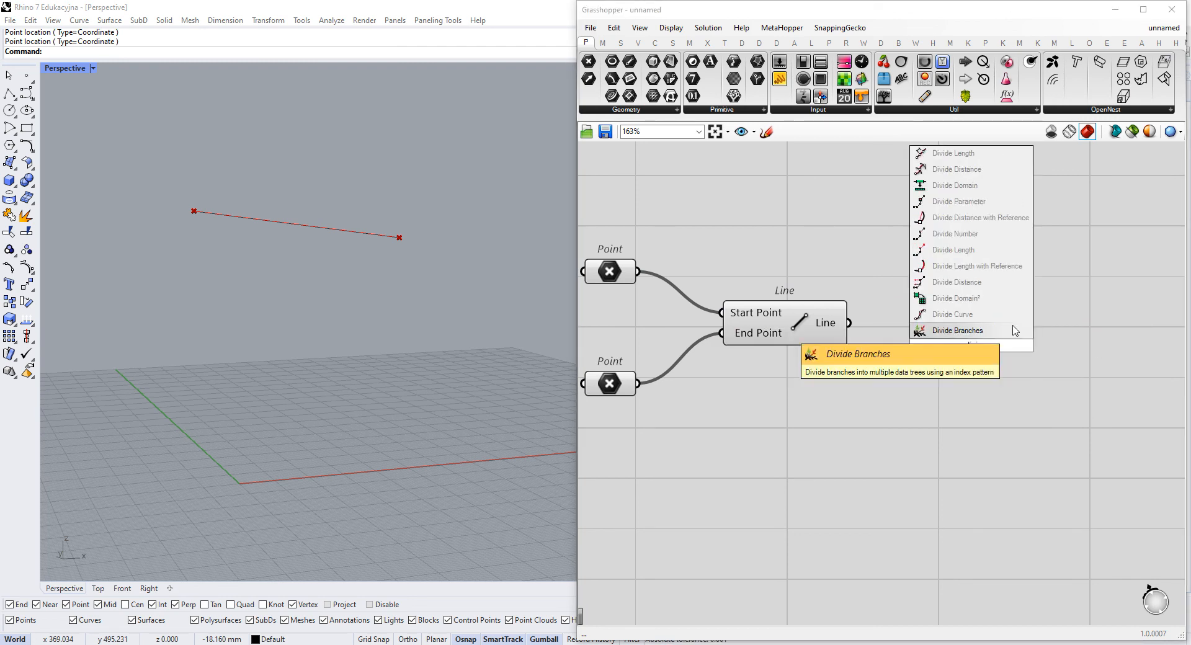
pyautogui.click(992, 315)
pyautogui.moveTo(903, 324); pyautogui.dragTo(849, 323)
pyautogui.moveTo(955, 348); pyautogui.dragTo(985, 346)
# - Create a panel containing 50, connect it to Divide Curve's Count input, and arrange both next to the Line component
pyautogui.click(848, 419)
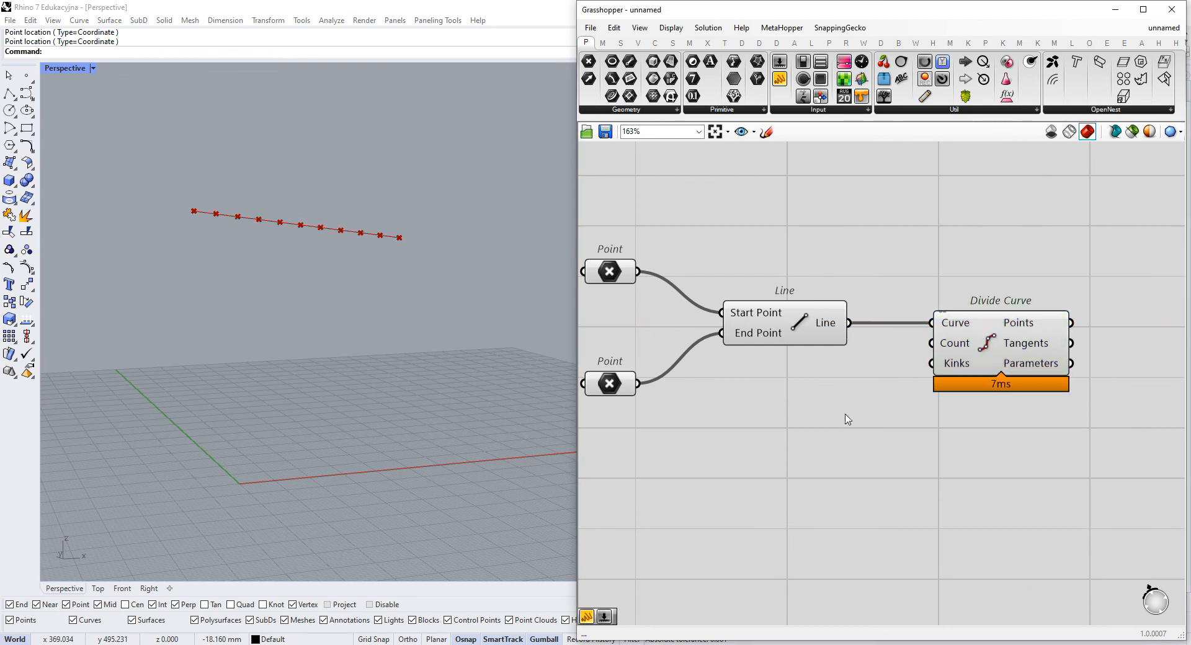
pyautogui.doubleClick(850, 385)
pyautogui.write('50')
pyautogui.press('Return')
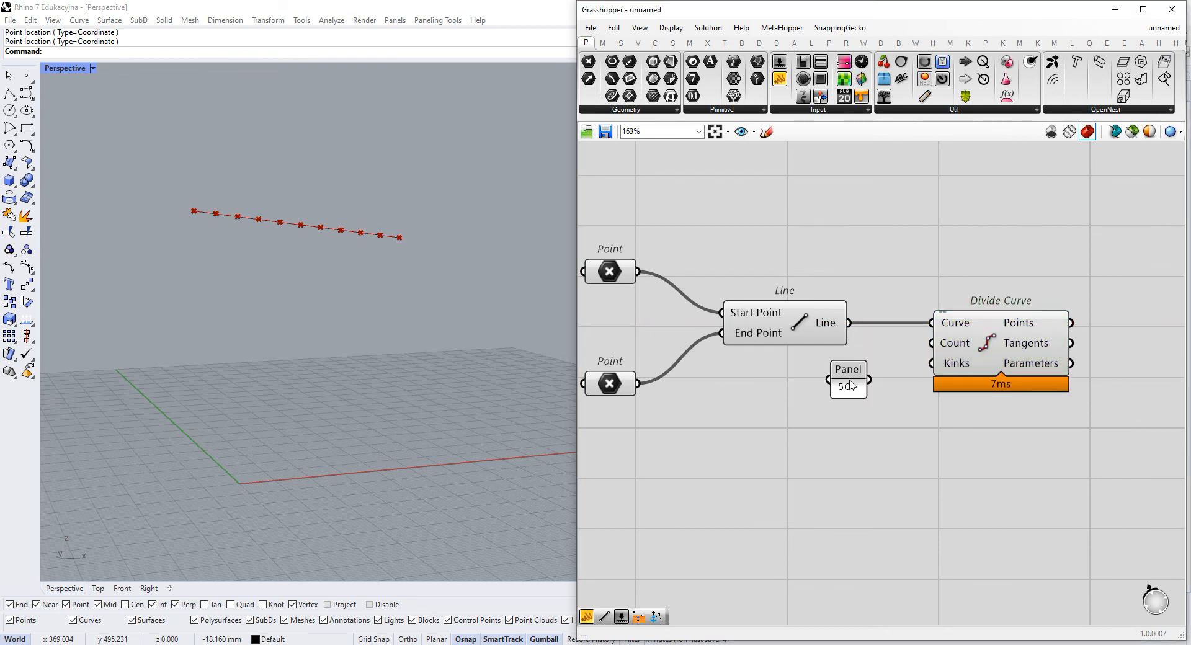
pyautogui.moveTo(869, 379); pyautogui.dragTo(932, 343)
pyautogui.moveTo(832, 361); pyautogui.dragTo(794, 357)
pyautogui.moveTo(1009, 355); pyautogui.dragTo(966, 375)
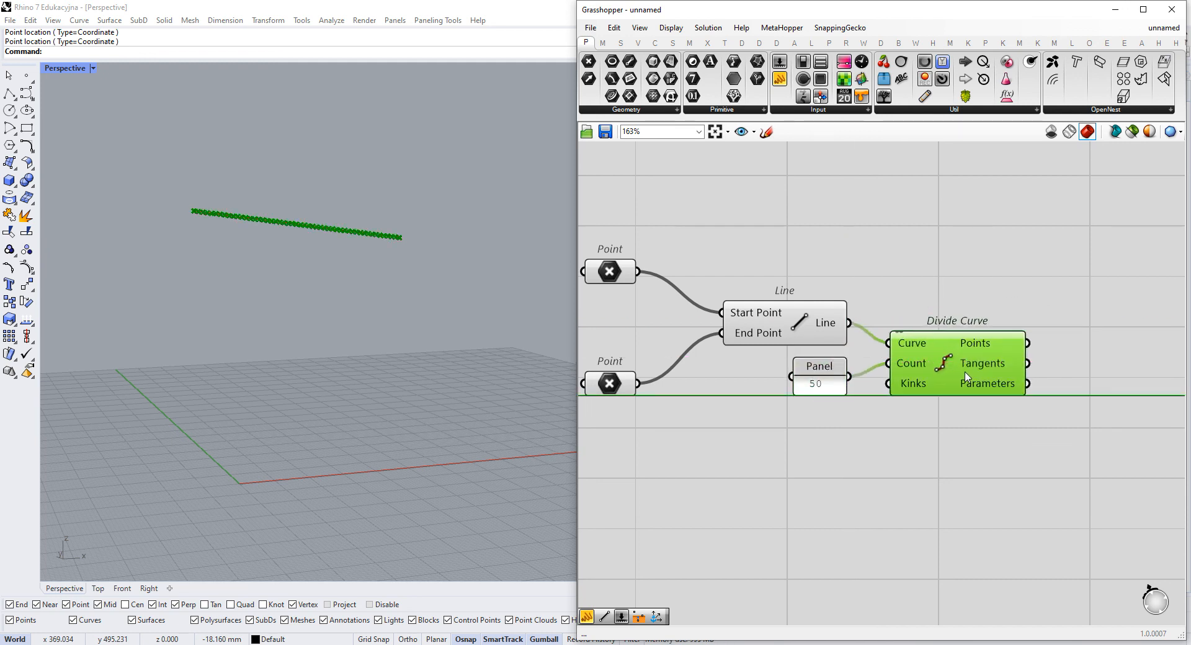
# - Add a Shatter component that splits the Line output at the Parameters from Divide Curve
pyautogui.scroll(3, 966, 375)
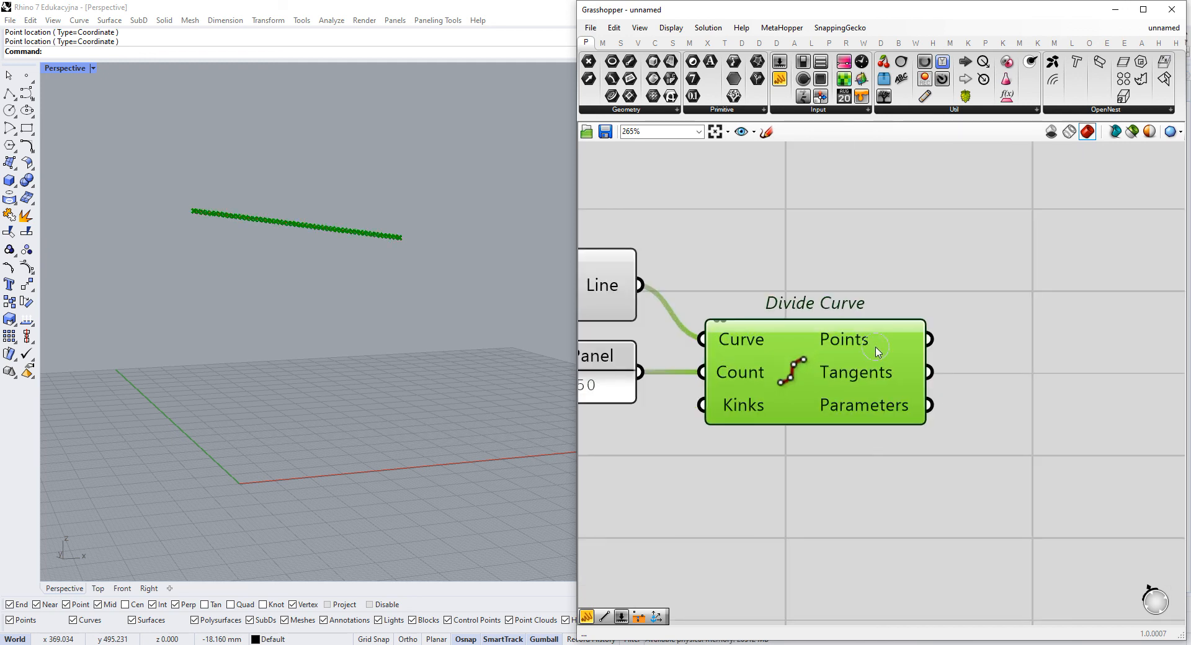
pyautogui.moveTo(877, 352)
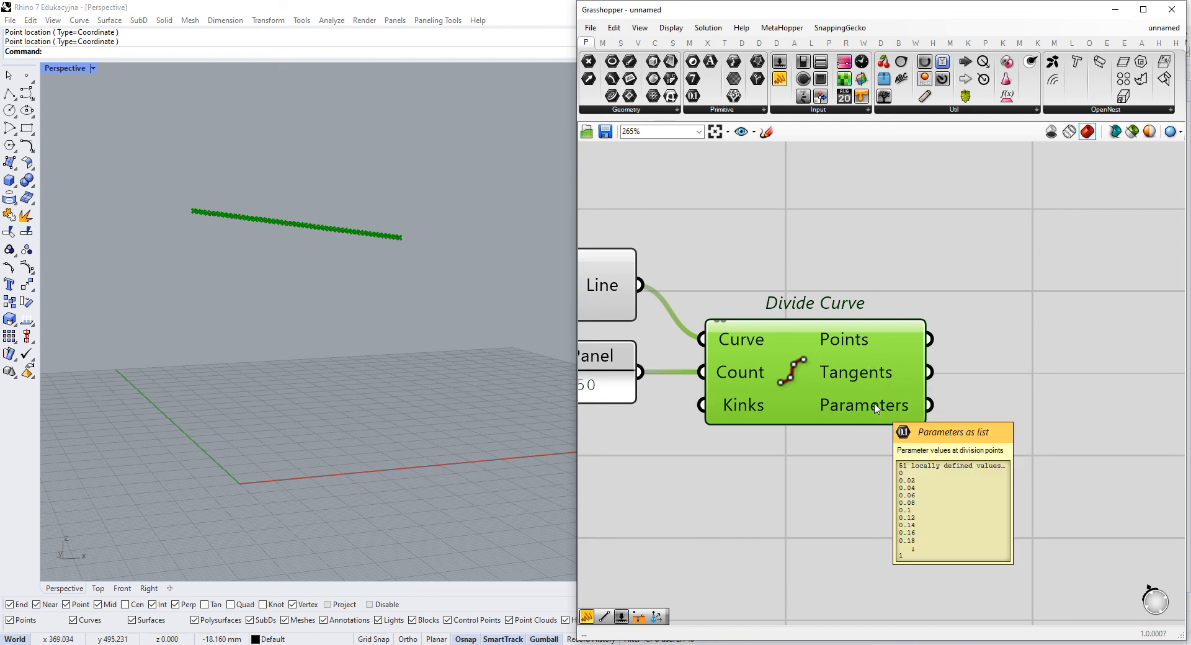
pyautogui.scroll(-3, 878, 407)
pyautogui.scroll(-2, 1072, 372)
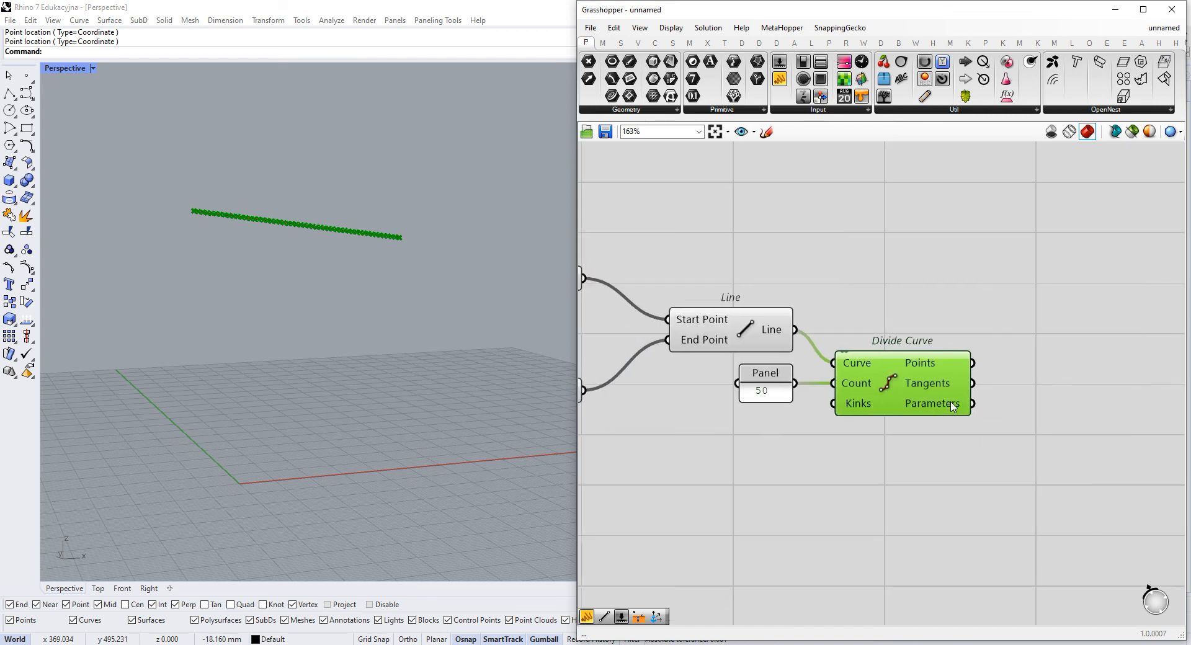
pyautogui.doubleClick(1071, 362)
pyautogui.write('shatter')
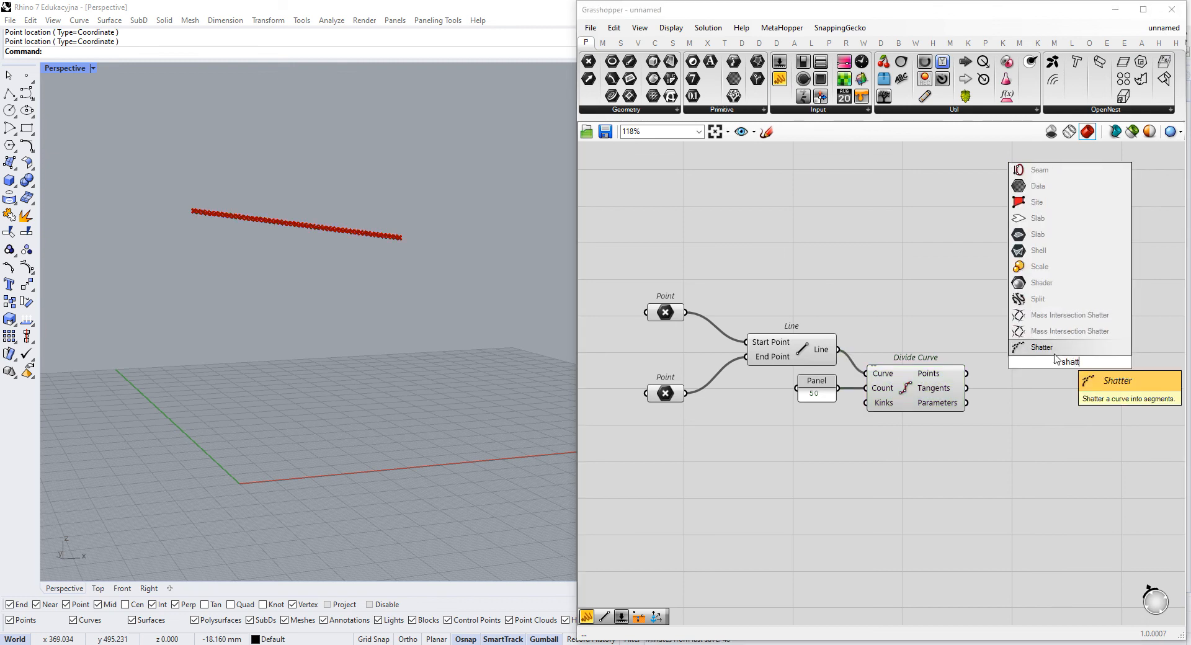
pyautogui.click(1072, 349)
pyautogui.scroll(1, 948, 367)
pyautogui.moveTo(820, 346); pyautogui.dragTo(970, 409)
pyautogui.moveTo(1084, 362); pyautogui.dragTo(1068, 356)
pyautogui.click(783, 265)
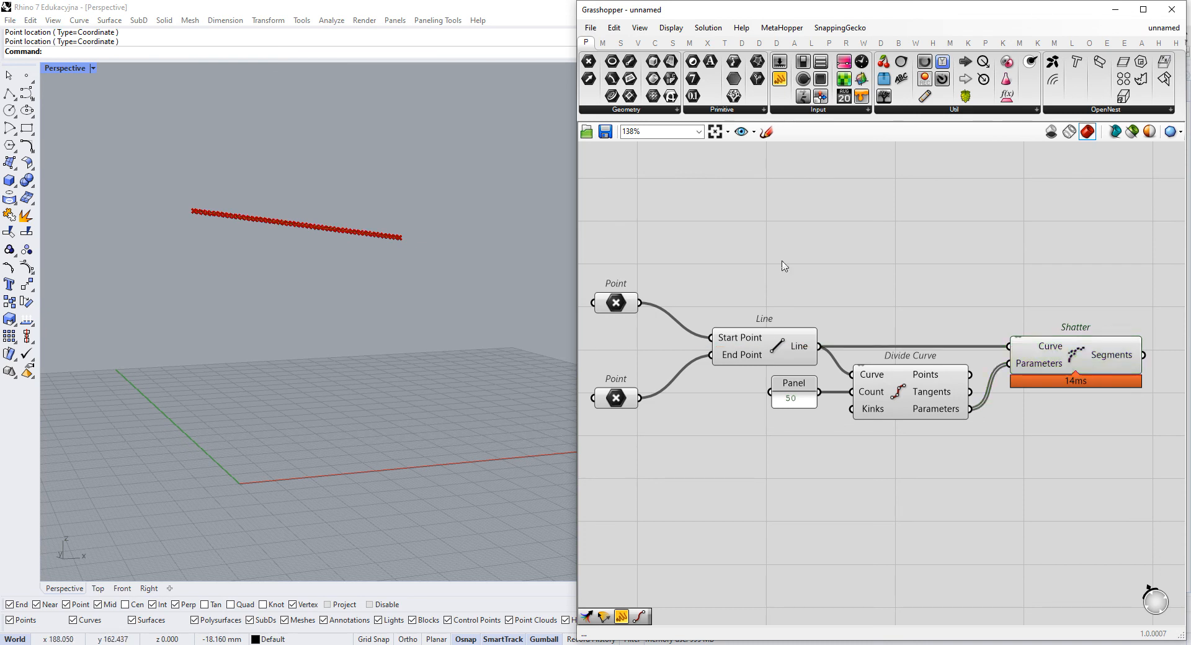
# - Select and delete all the curves in the Rhino document
pyautogui.moveTo(417, 246)
pyautogui.mouseDown(button='right')
pyautogui.moveTo(311, 231)
pyautogui.moveTo(404, 236)
pyautogui.mouseUp(button='right')
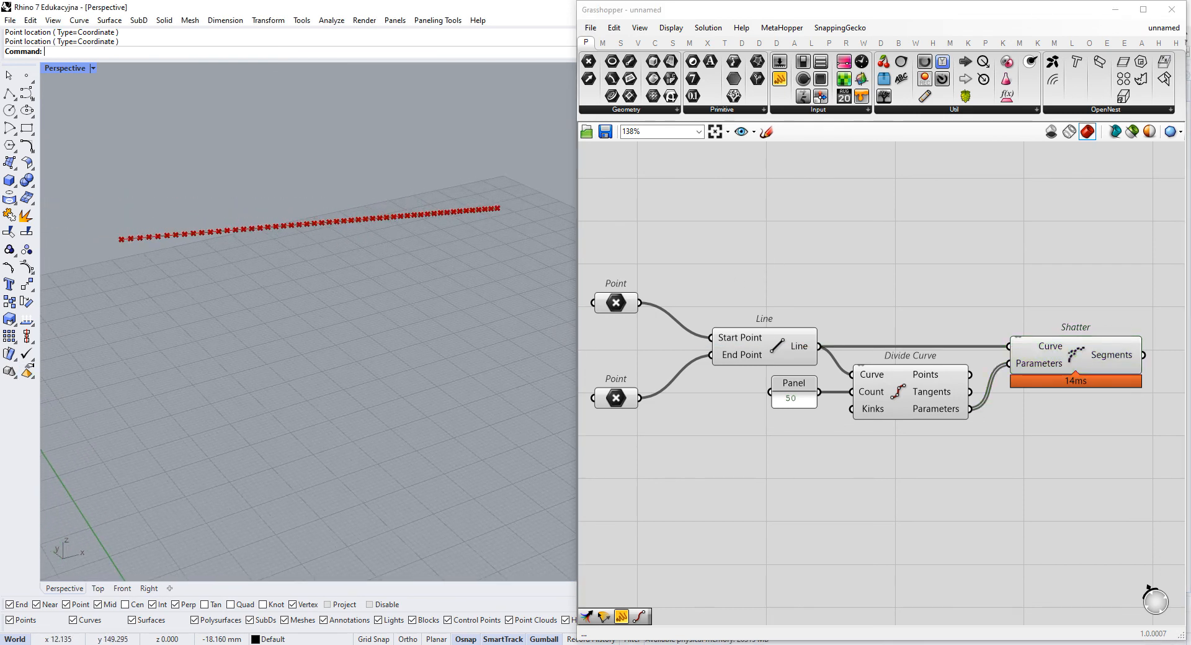
pyautogui.hotkey('ctrl', 'a')
pyautogui.press('Delete')
# - Examine Shatter's Segments output and the individual segments and division points of the line in the Perspective viewport
pyautogui.moveTo(1122, 330); pyautogui.dragTo(916, 332, button='right')
pyautogui.moveTo(1091, 344); pyautogui.dragTo(806, 360, button='right')
pyautogui.scroll(3, 903, 336)
pyautogui.moveTo(807, 359)
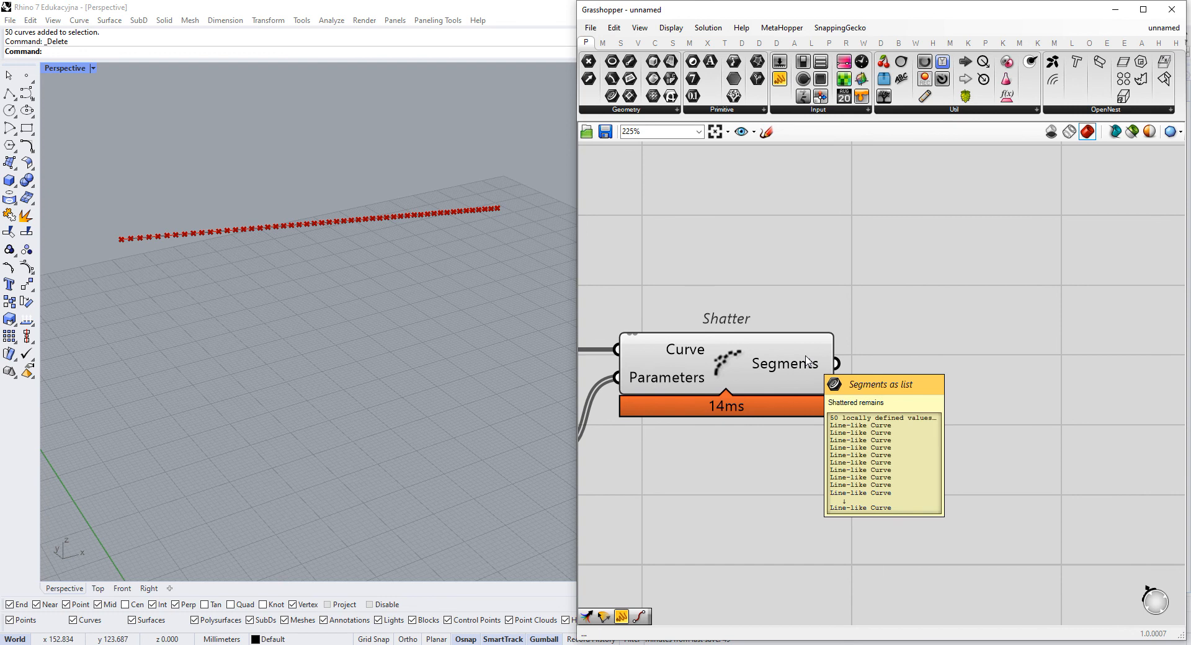
pyautogui.scroll(4, 102, 241)
pyautogui.moveTo(93, 203); pyautogui.dragTo(166, 288)
pyautogui.scroll(-4, 177, 297)
pyautogui.scroll(4, 177, 301)
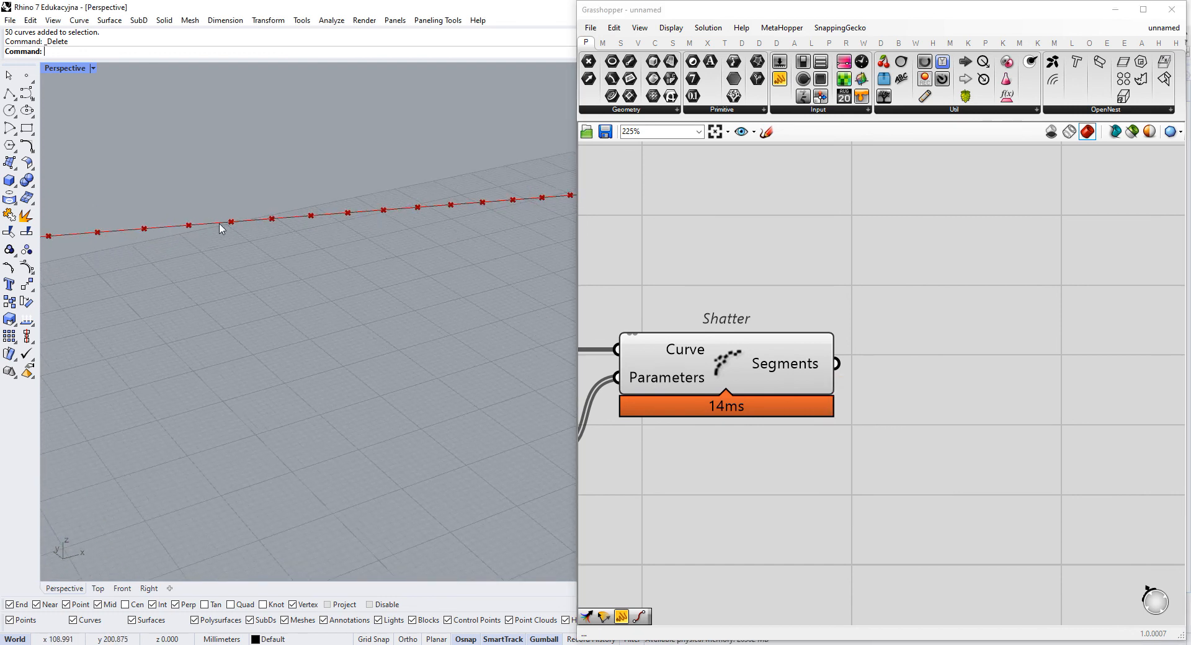
pyautogui.scroll(-4, 258, 257)
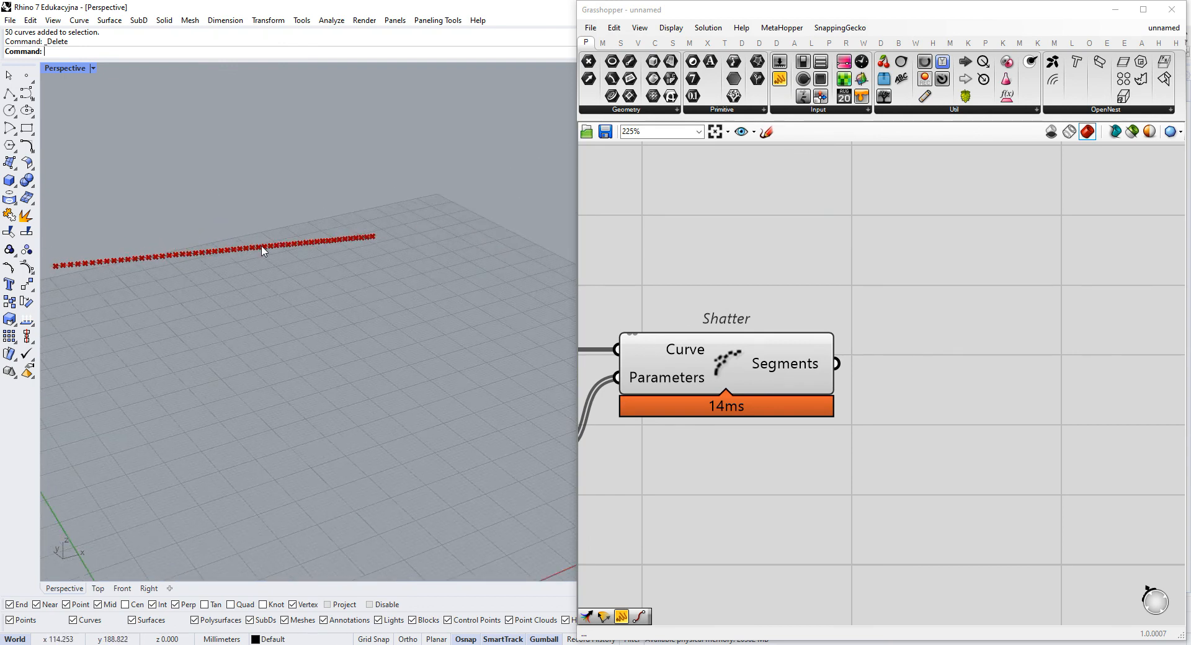
pyautogui.moveTo(340, 272); pyautogui.dragTo(236, 293, button='right')
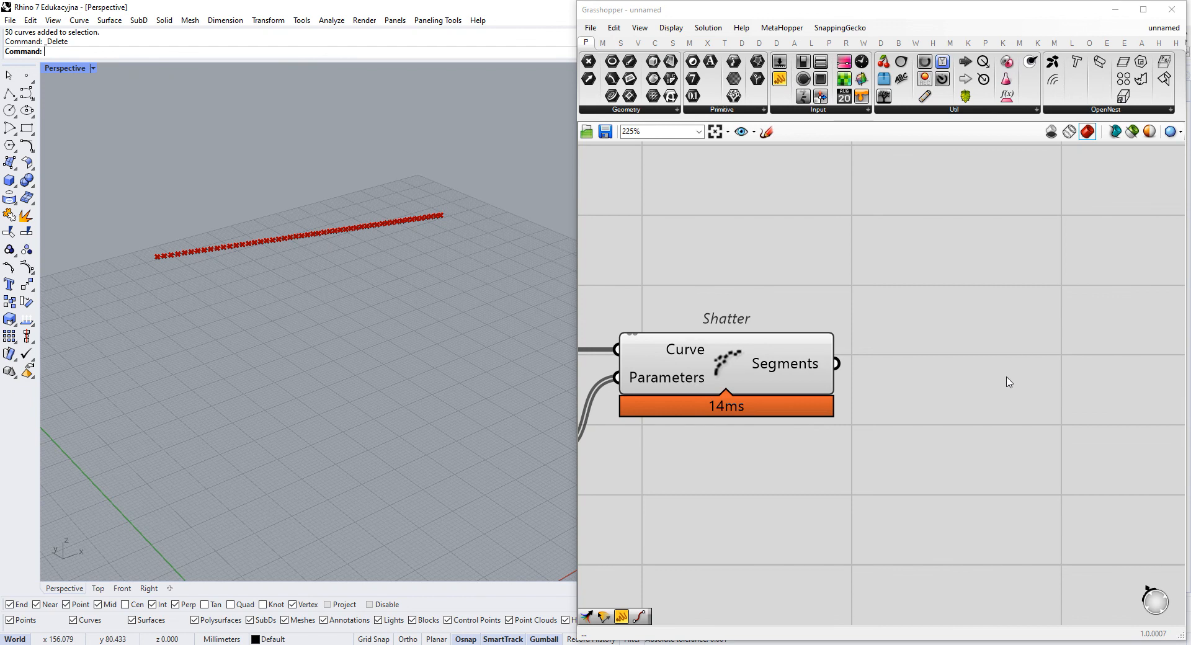
# - Add a Line parameter after Shatter and connect the Segments output to it
pyautogui.scroll(-2, 963, 348)
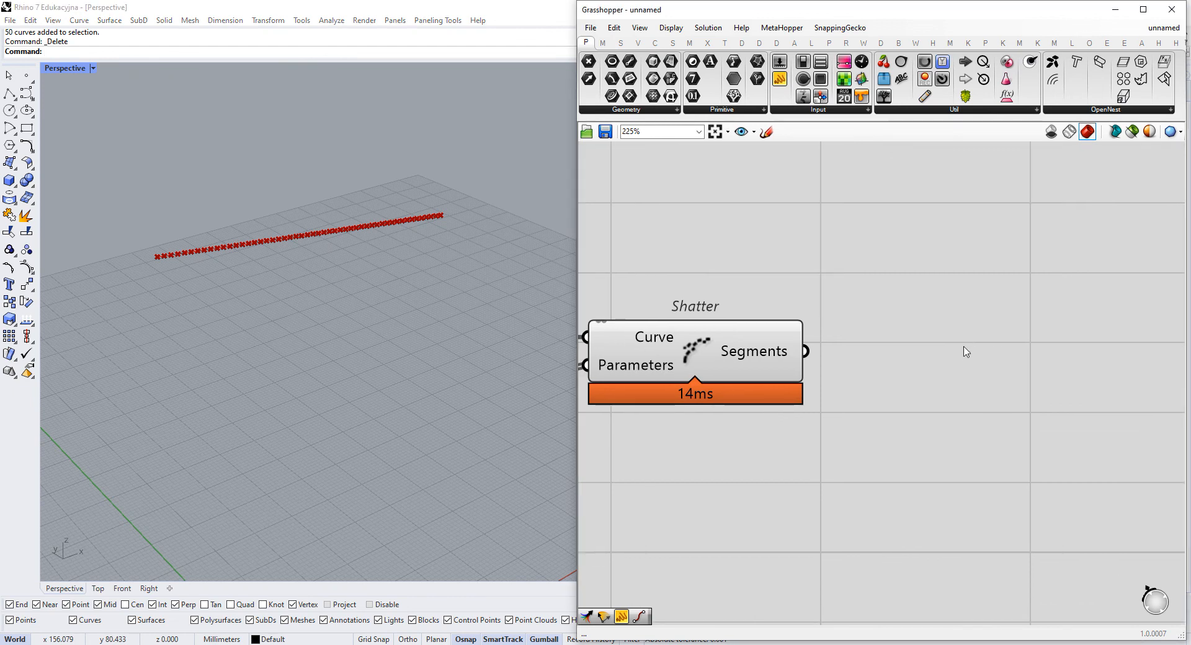
pyautogui.doubleClick(940, 313)
pyautogui.moveTo(773, 363); pyautogui.dragTo(1004, 378)
pyautogui.scroll(-3, 980, 407)
pyautogui.moveTo(974, 412); pyautogui.dragTo(984, 290, button='right')
pyautogui.moveTo(709, 383); pyautogui.dragTo(792, 396, button='right')
pyautogui.moveTo(780, 396); pyautogui.dragTo(633, 306)
pyautogui.moveTo(747, 321); pyautogui.dragTo(748, 346)
pyautogui.click(904, 279)
# - Place a Point parameter directly below the Line parameter and connect Divide Curve's Points output to it
pyautogui.scroll(2, 931, 315)
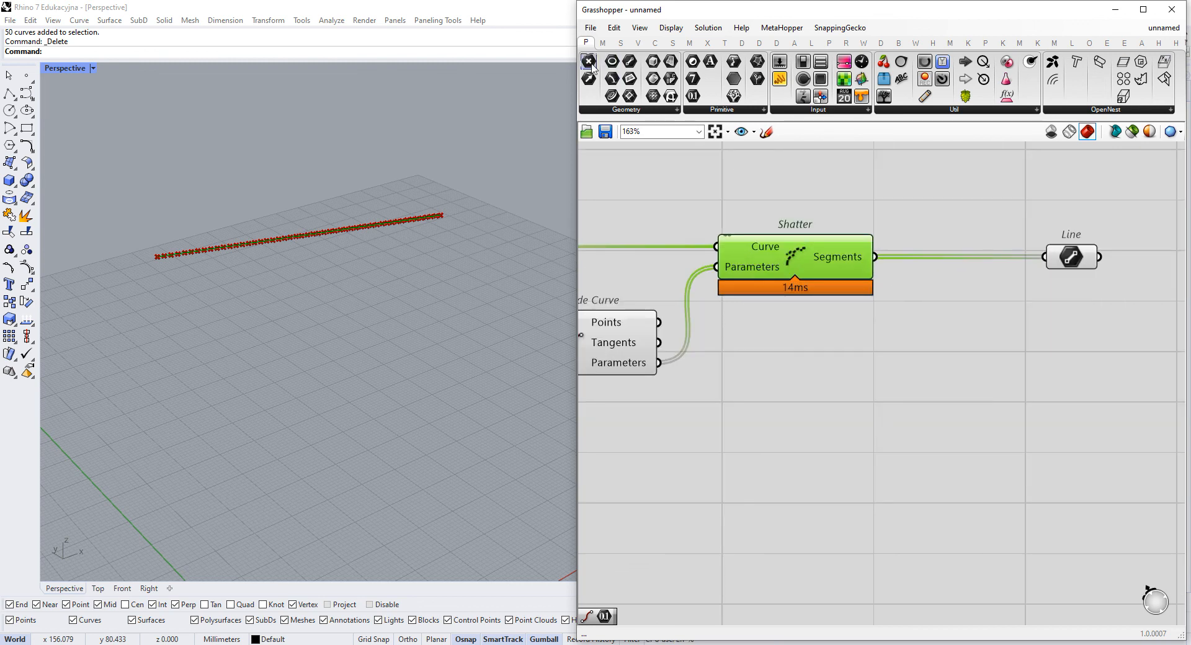
pyautogui.moveTo(589, 61); pyautogui.dragTo(950, 355)
pyautogui.moveTo(677, 329); pyautogui.dragTo(1085, 327)
pyautogui.moveTo(1086, 327); pyautogui.dragTo(921, 367, button='right')
pyautogui.moveTo(920, 307); pyautogui.dragTo(919, 285)
# - Add a panel reading "Springs (struts)" above the Line parameter
pyautogui.click(910, 267)
pyautogui.scroll(2, 911, 267)
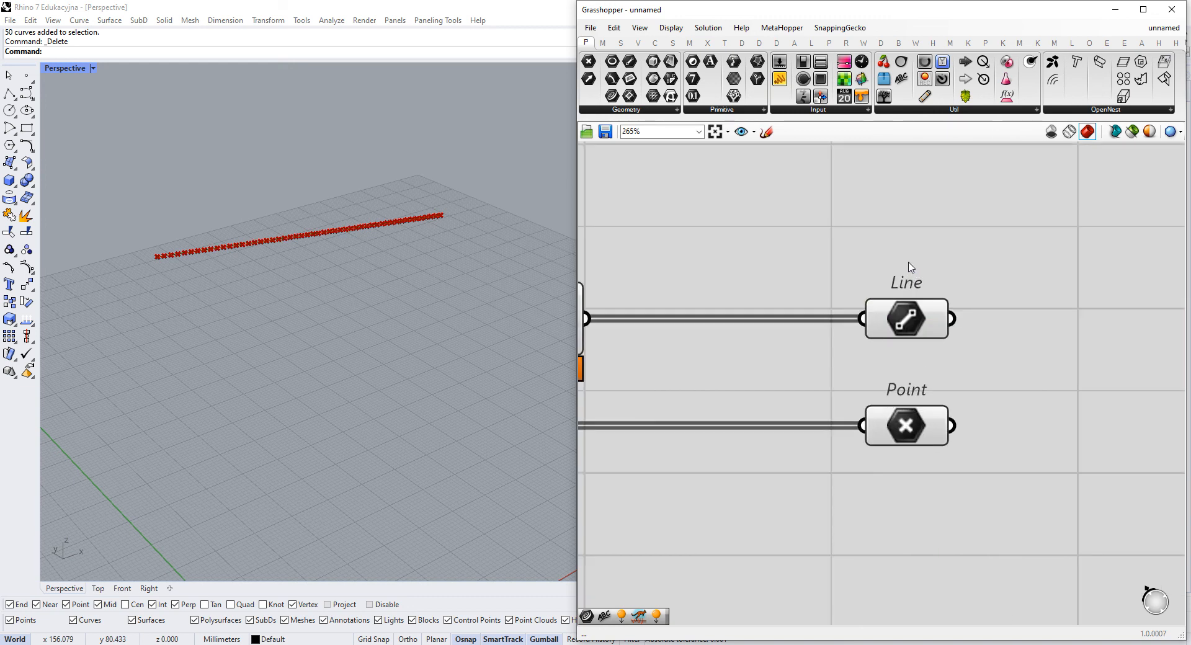
pyautogui.doubleClick(910, 266)
pyautogui.write('//Springs (strut')
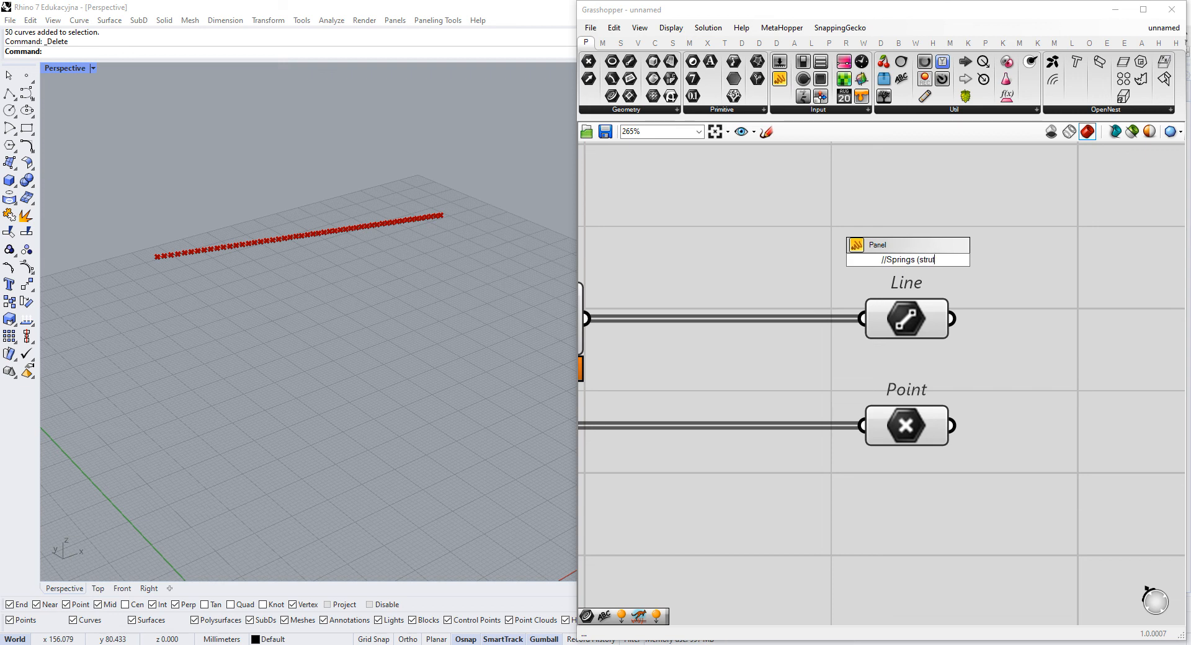
pyautogui.write('s)')
pyautogui.press('Return')
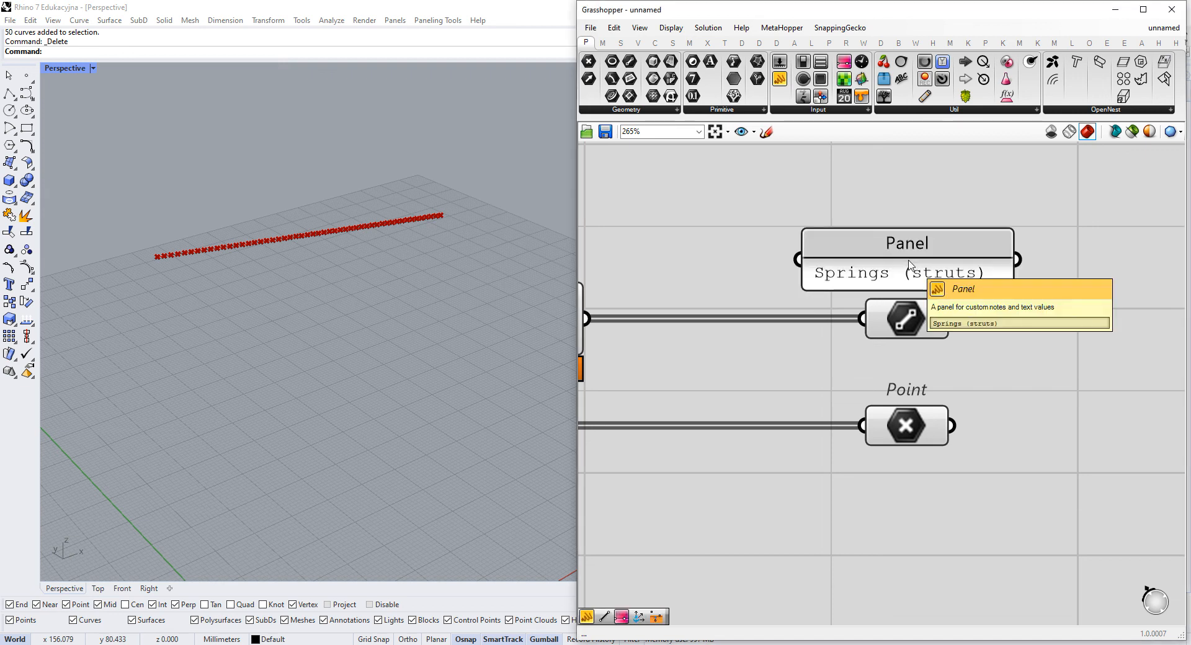
# - Add a panel reading "Nodes" and place it below the Point parameter
pyautogui.doubleClick(906, 391)
pyautogui.write('//Node')
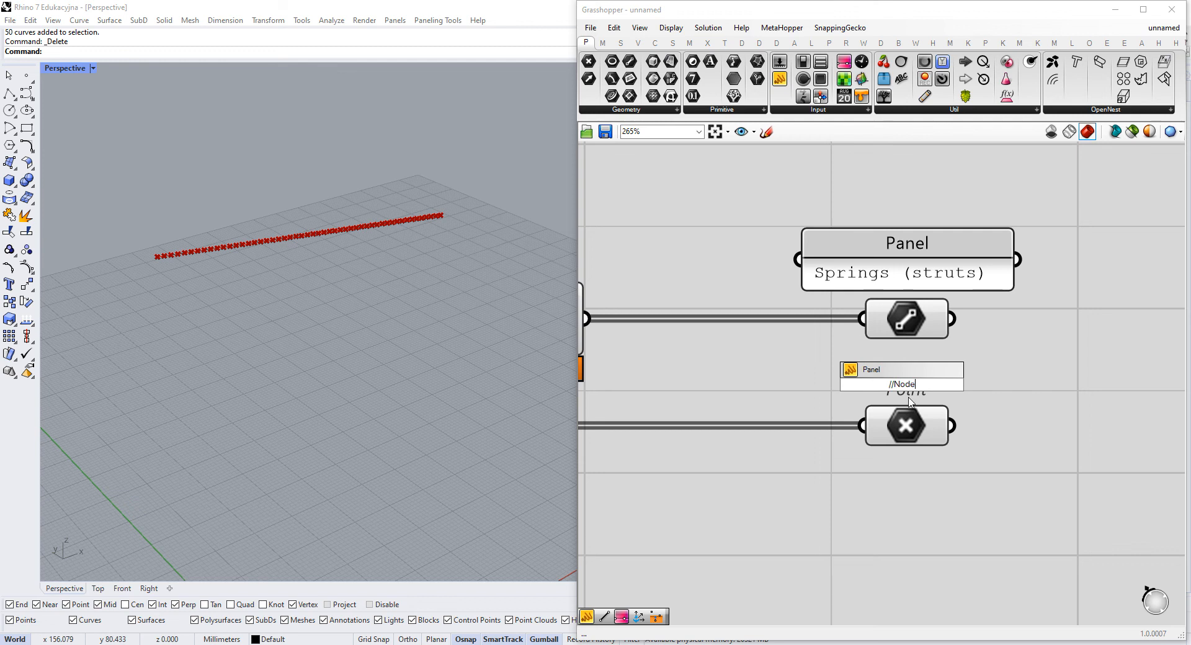
pyautogui.write('s')
pyautogui.press('Return')
pyautogui.moveTo(911, 404); pyautogui.dragTo(921, 503)
# - Clear the titles of the Nodes and Springs (struts) panels and center the Nodes panel under the Point parameter
pyautogui.rightClick(927, 493)
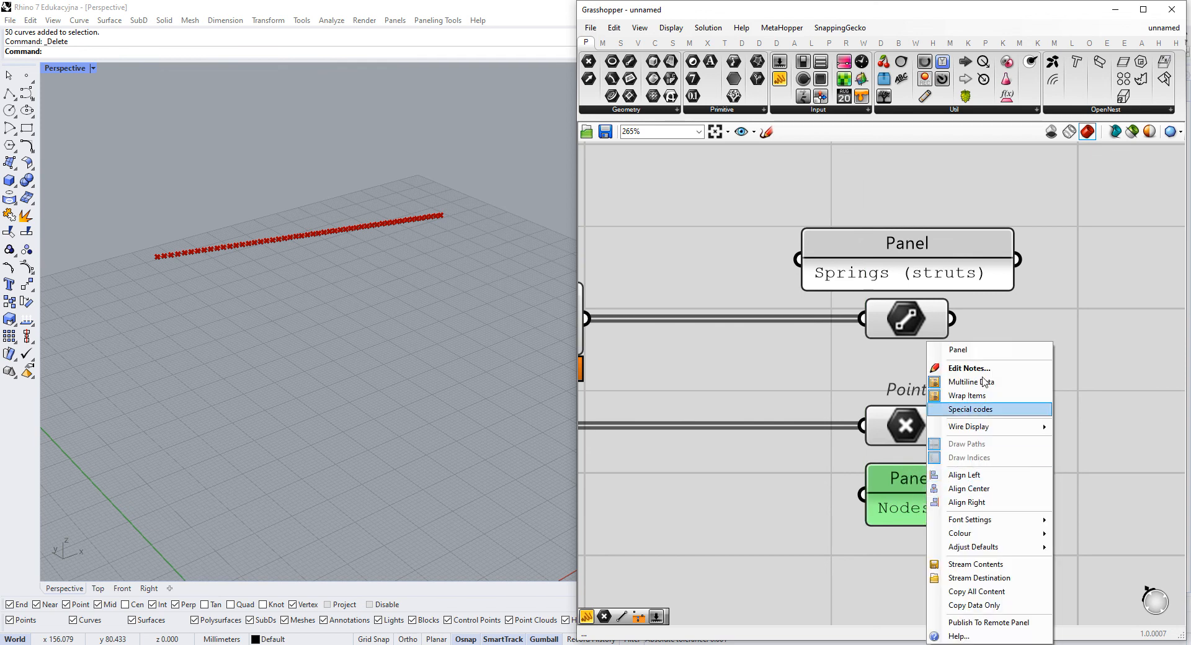
pyautogui.press('Delete')
pyautogui.press('Return')
pyautogui.rightClick(936, 232)
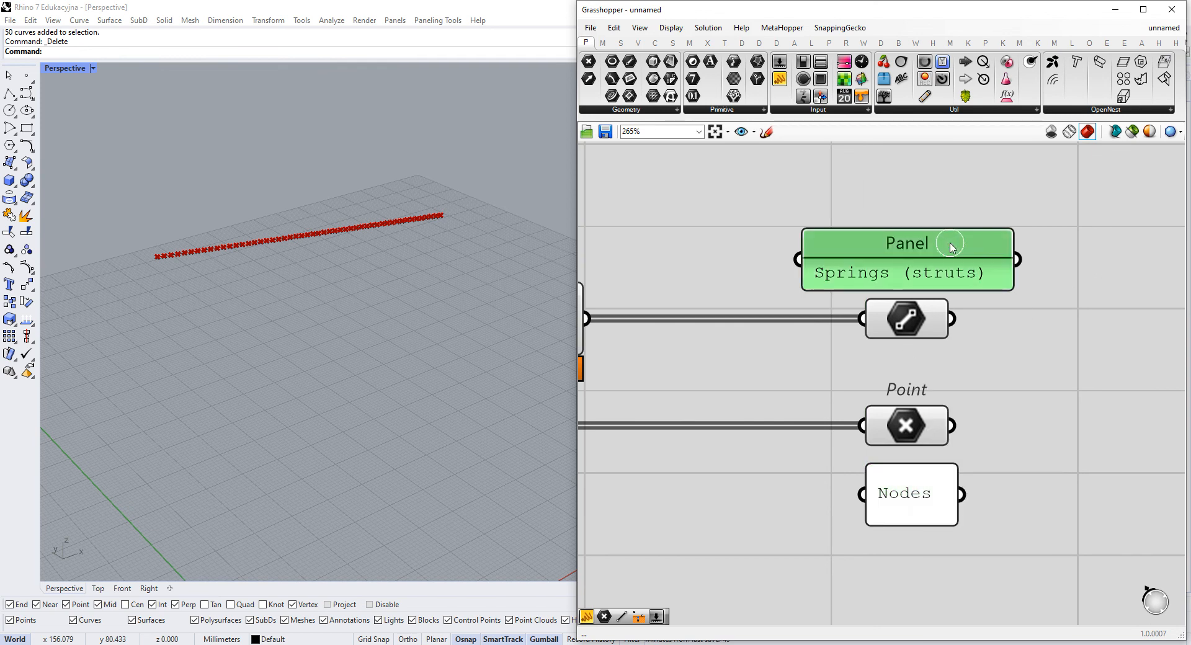
pyautogui.press('Delete')
pyautogui.press('Return')
pyautogui.moveTo(937, 480); pyautogui.dragTo(927, 482)
pyautogui.moveTo(1063, 230); pyautogui.dragTo(912, 518)
pyautogui.click(908, 541)
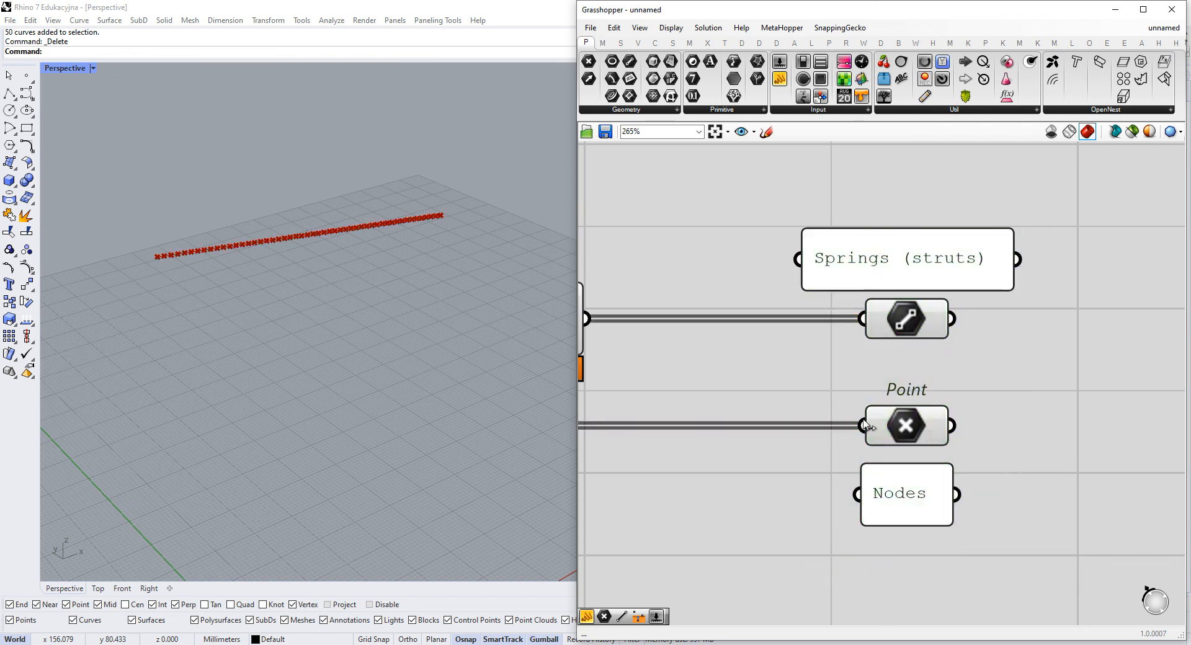
pyautogui.scroll(-4, 877, 405)
pyautogui.moveTo(818, 345); pyautogui.dragTo(908, 346, button='right')
pyautogui.scroll(-1, 1026, 339)
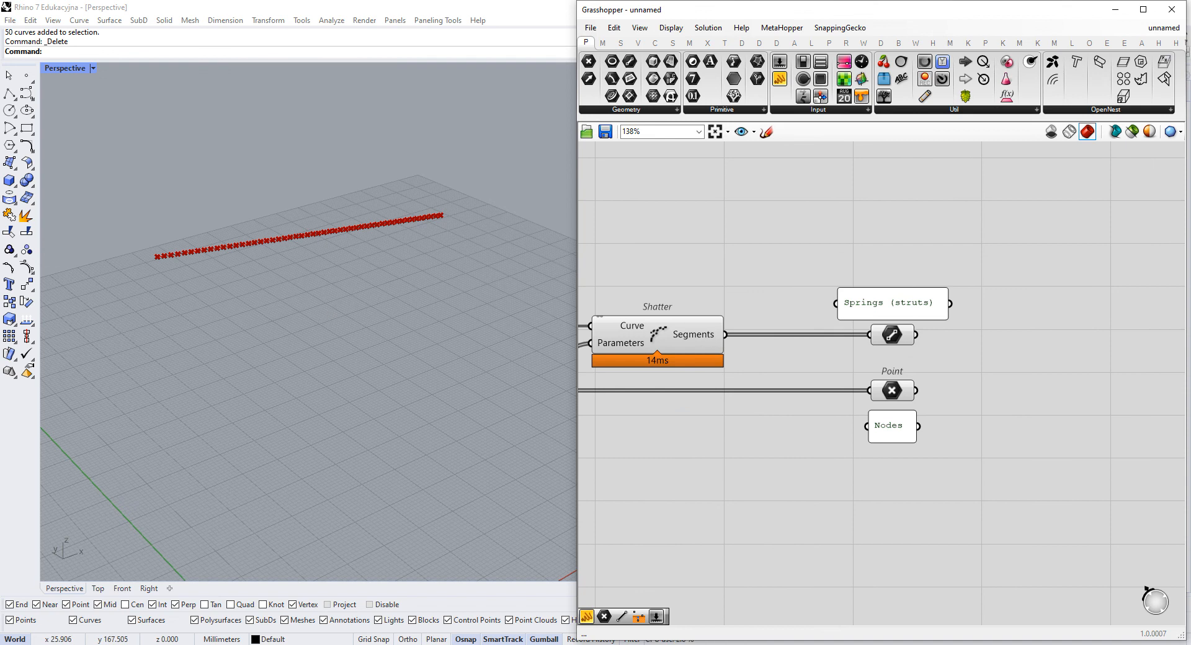
pyautogui.moveTo(1099, 345); pyautogui.dragTo(937, 356, button='right')
pyautogui.moveTo(1025, 381); pyautogui.dragTo(943, 385, button='right')
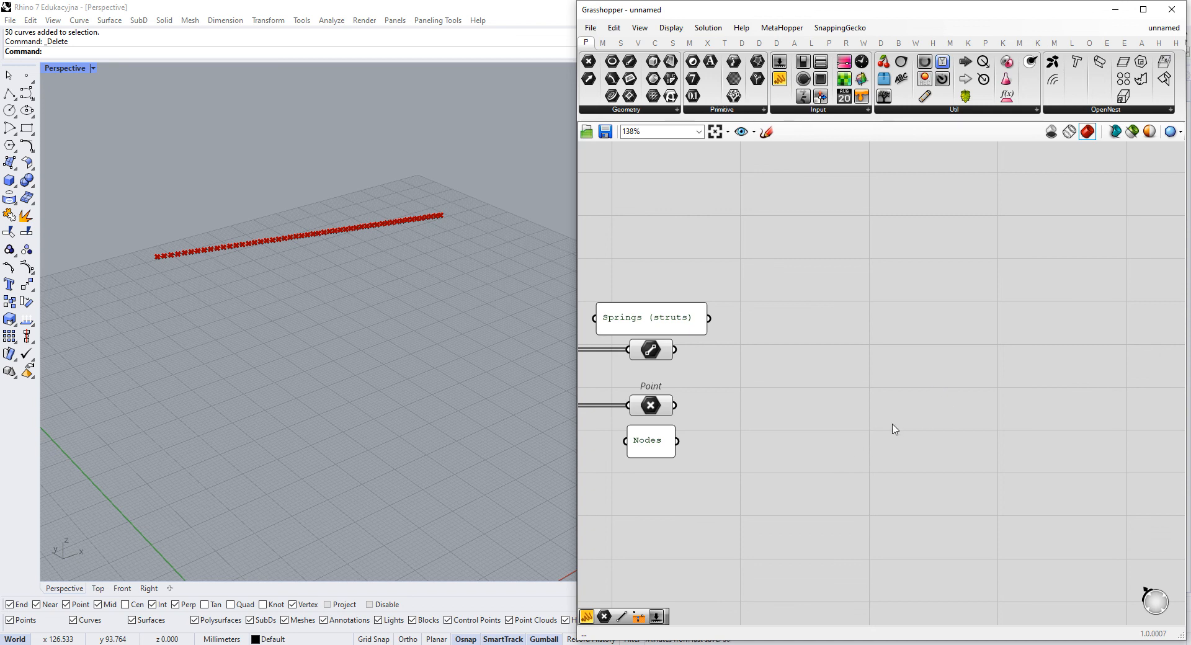
pyautogui.moveTo(898, 410); pyautogui.dragTo(884, 397, button='right')
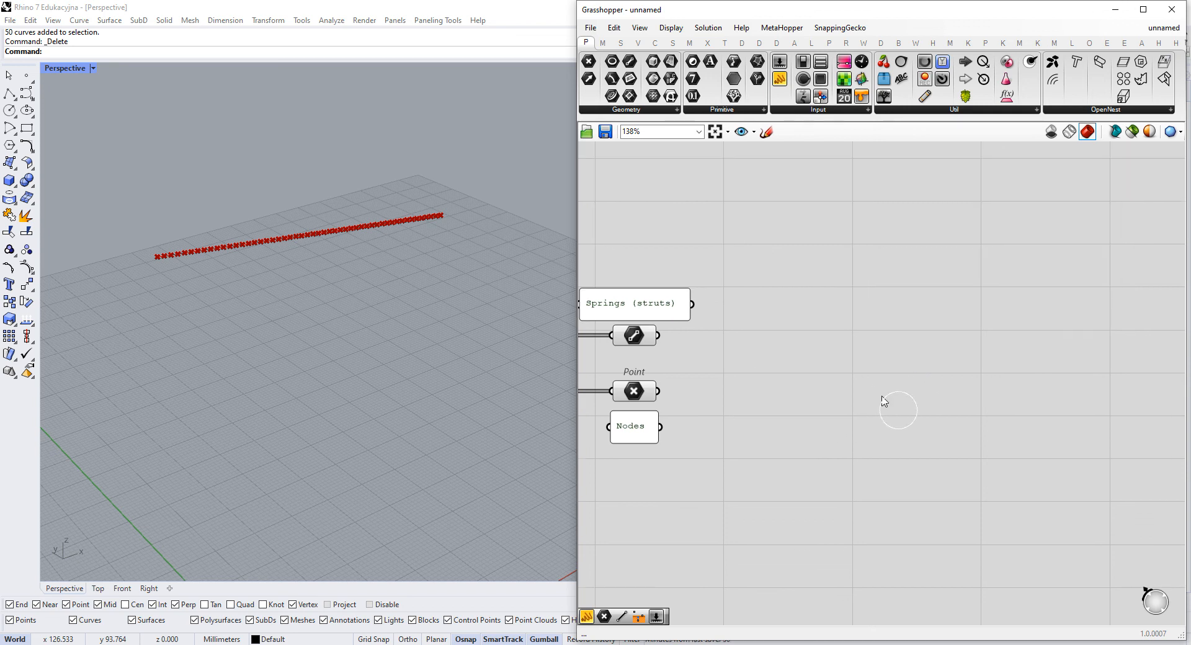
# - Add a Load goal component and connect the nodes' Point parameter to its Point input
pyautogui.doubleClick(809, 414)
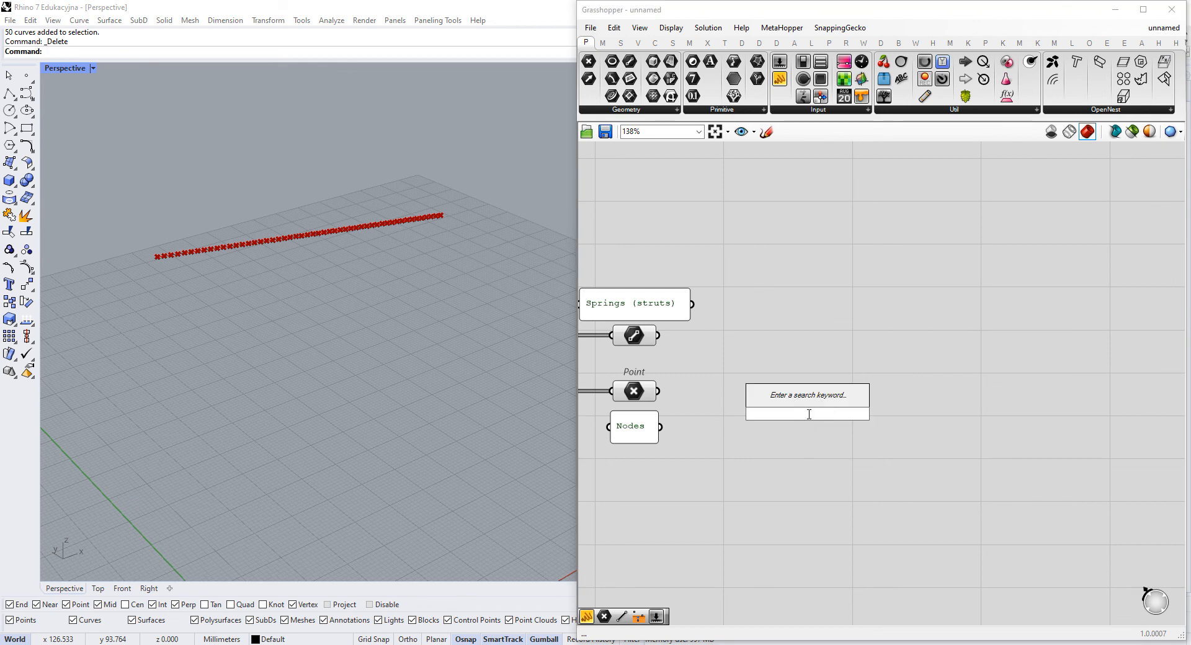
pyautogui.write('lo')
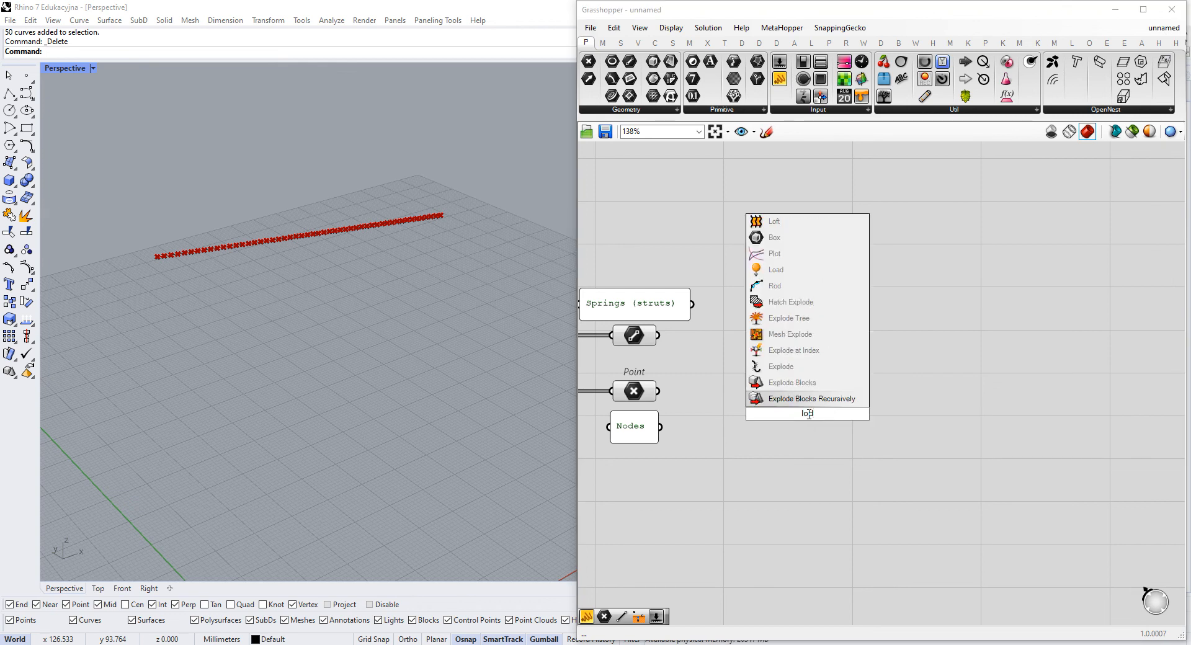
pyautogui.write('ad')
pyautogui.press('Return')
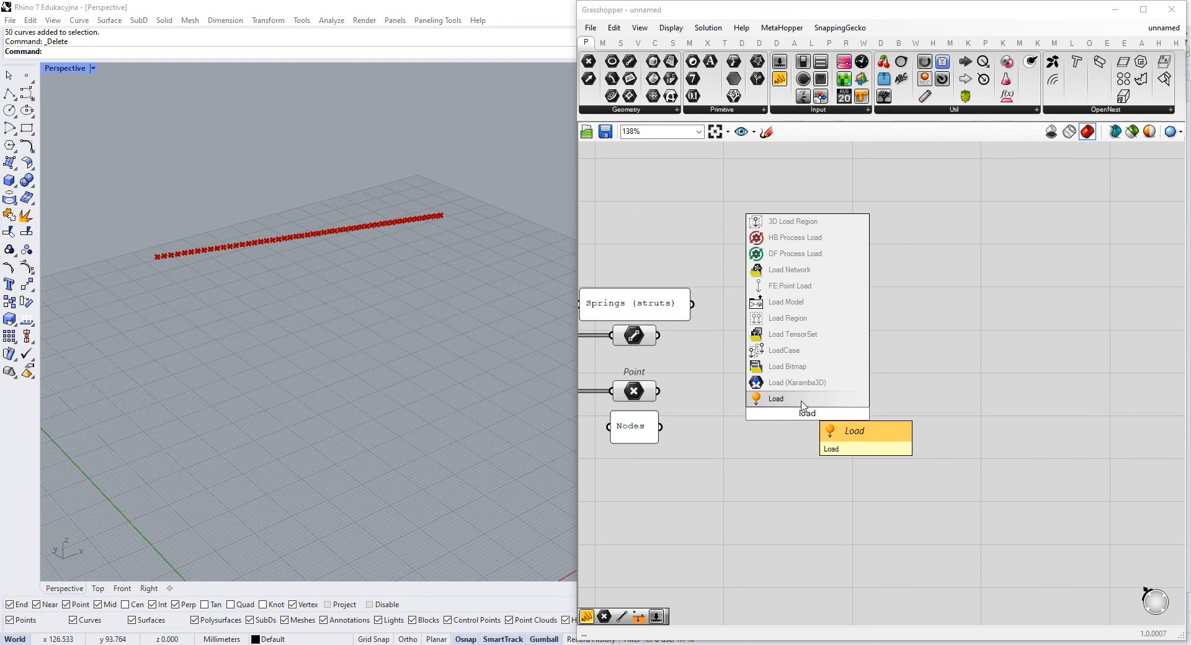
pyautogui.scroll(3, 702, 406)
pyautogui.moveTo(628, 390); pyautogui.dragTo(909, 409)
pyautogui.moveTo(804, 441); pyautogui.dragTo(858, 468, button='right')
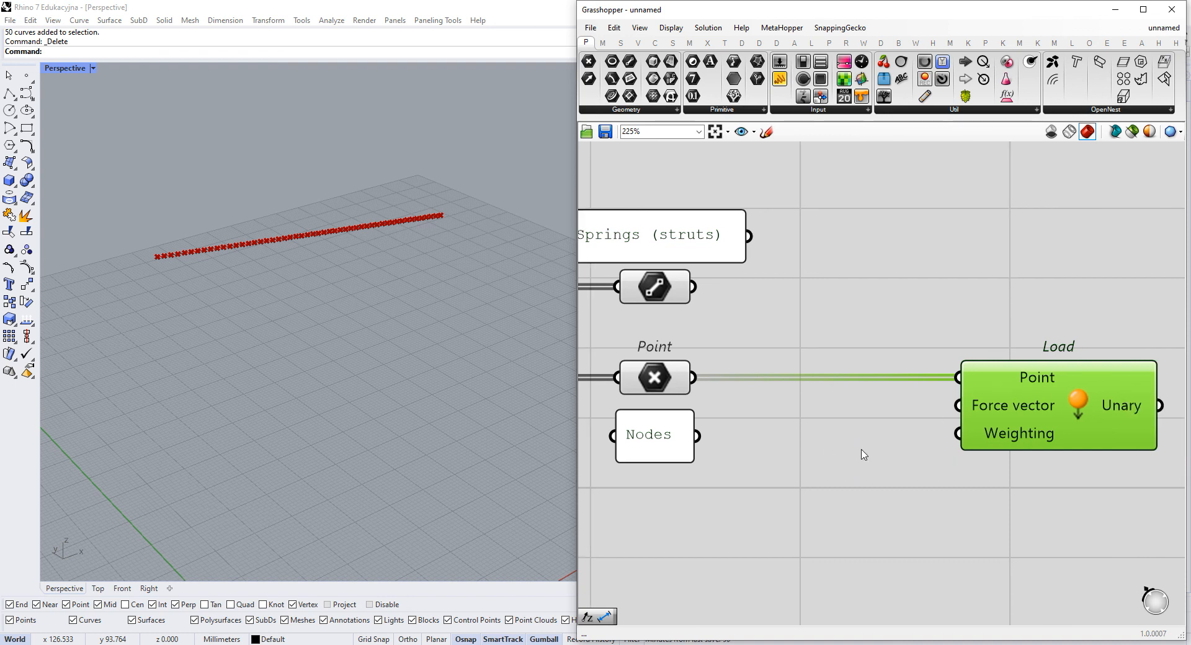
# - Add a Unit Z vector, connect it to Load's Force vector input, and space the two components apart
pyautogui.doubleClick(854, 454)
pyautogui.write('z')
pyautogui.click(865, 439)
pyautogui.moveTo(1003, 433); pyautogui.dragTo(1104, 432)
pyautogui.moveTo(887, 453); pyautogui.dragTo(1059, 405)
# - Add a panel reading -1, connect it to Unit Z's Factor input, and place it close beside Unit Z
pyautogui.click(783, 494)
pyautogui.doubleClick(763, 486)
pyautogui.write('-1')
pyautogui.press('Return')
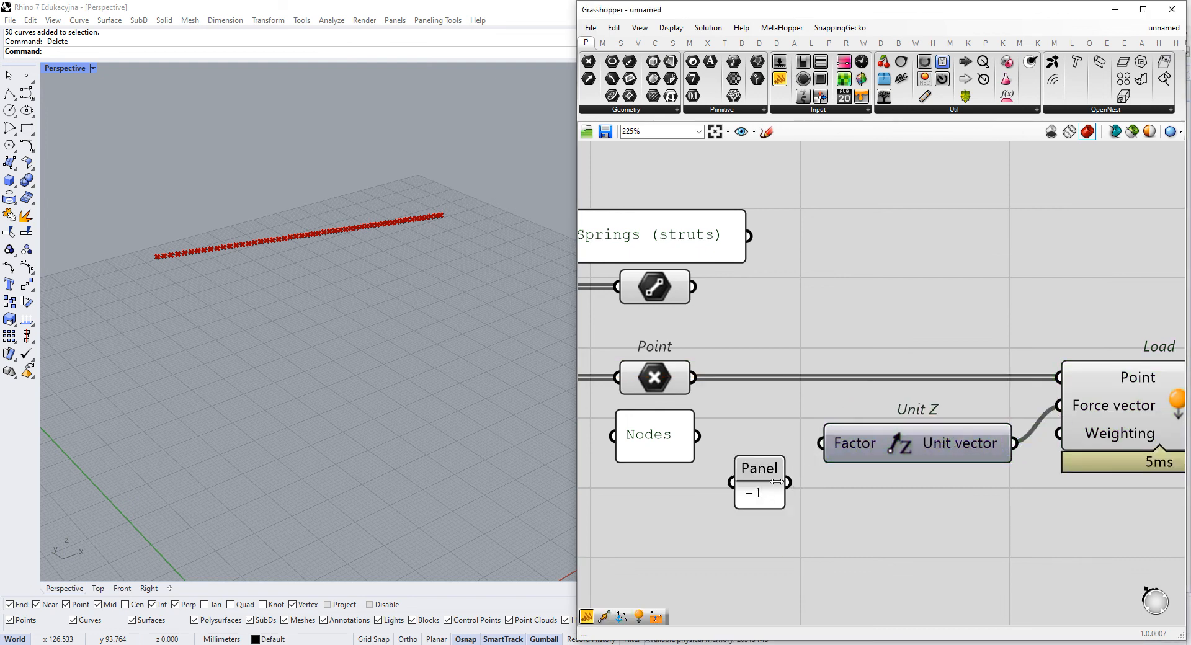
pyautogui.moveTo(788, 482); pyautogui.dragTo(757, 427)
pyautogui.moveTo(930, 428); pyautogui.dragTo(788, 444, button='right')
pyautogui.scroll(-2, 788, 444)
pyautogui.moveTo(787, 452); pyautogui.dragTo(795, 452)
pyautogui.moveTo(970, 437); pyautogui.dragTo(975, 437)
# - Move the Load, Unit Z and -1 panel group lower on the canvas, leaving free space beside the springs' Line parameter
pyautogui.moveTo(1030, 364); pyautogui.dragTo(675, 498)
pyautogui.click(895, 320)
pyautogui.moveTo(908, 319); pyautogui.dragTo(920, 342, button='right')
pyautogui.scroll(-1, 959, 313)
pyautogui.moveTo(984, 356); pyautogui.dragTo(708, 521)
pyautogui.moveTo(956, 429); pyautogui.dragTo(1014, 477)
pyautogui.click(1042, 391)
pyautogui.moveTo(1042, 391); pyautogui.dragTo(1050, 350, button='right')
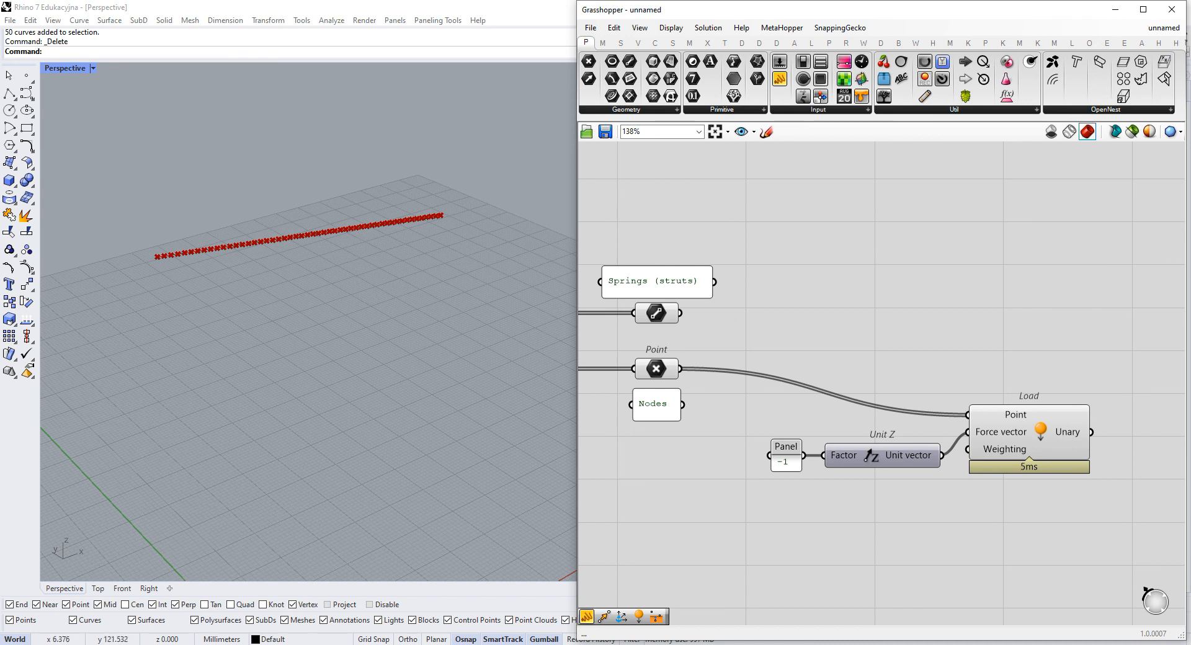
pyautogui.moveTo(1060, 355); pyautogui.dragTo(759, 498)
pyautogui.moveTo(1016, 442); pyautogui.dragTo(994, 434)
pyautogui.click(1027, 365)
pyautogui.scroll(-2, 1014, 333)
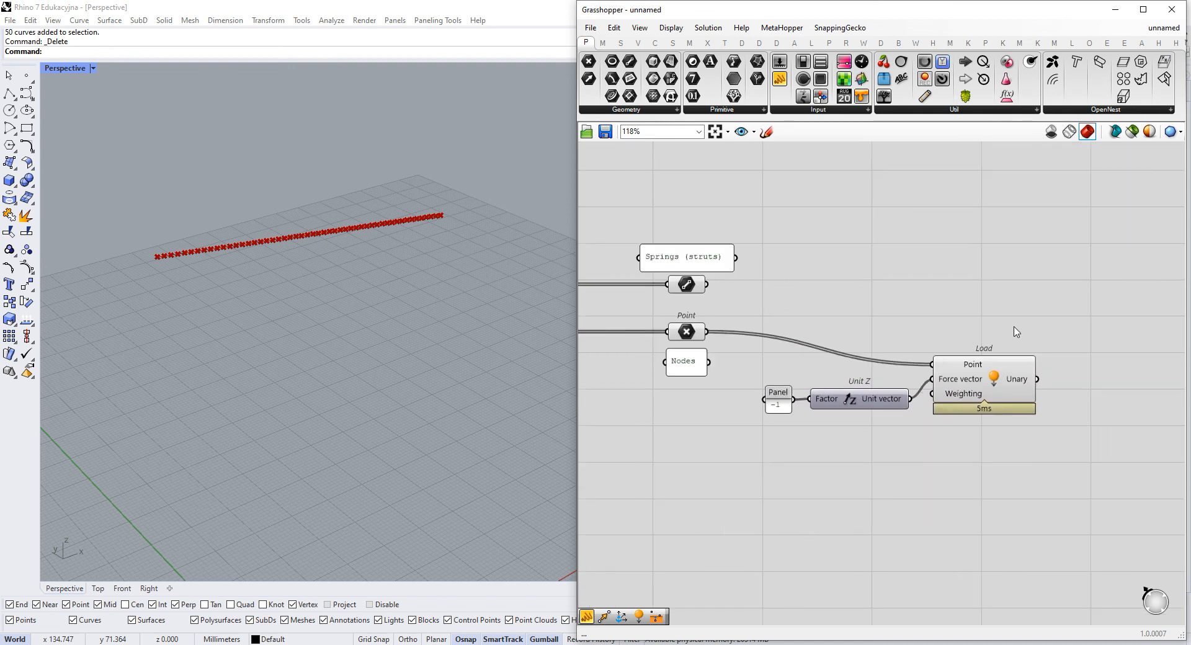
pyautogui.moveTo(1014, 332); pyautogui.dragTo(960, 362, button='right')
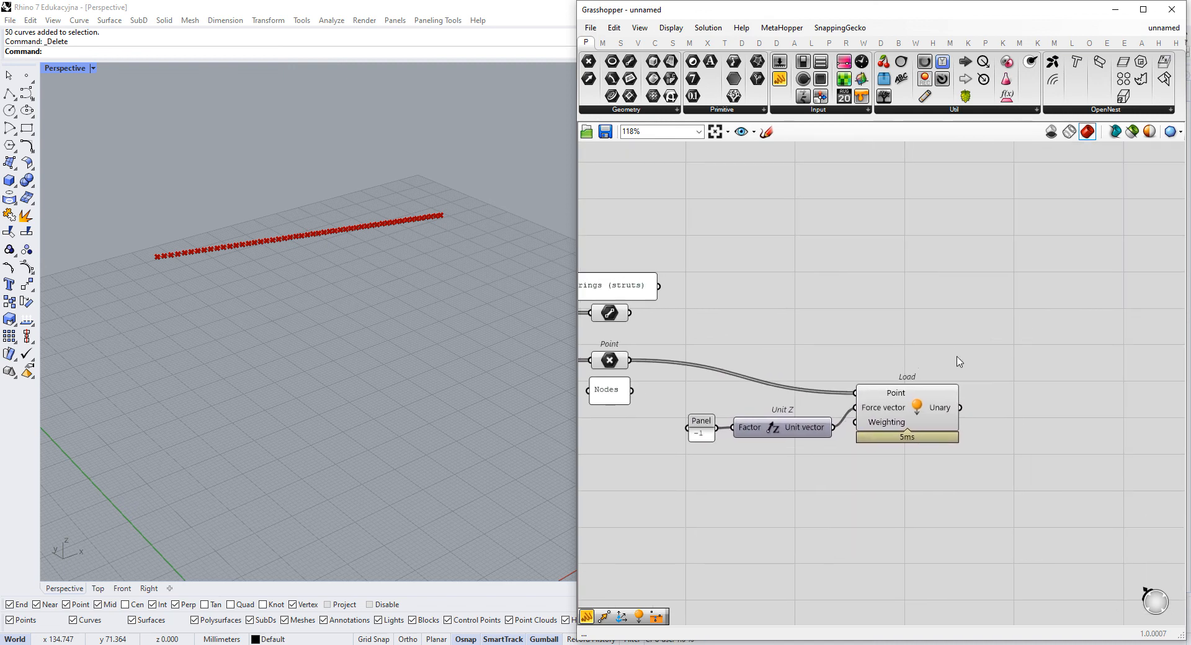
# - Add a BouncySolver, connect Load's Unary output to its GoalObjects input, and move the solver farther from Load
pyautogui.doubleClick(1046, 355)
pyautogui.write('bouny')
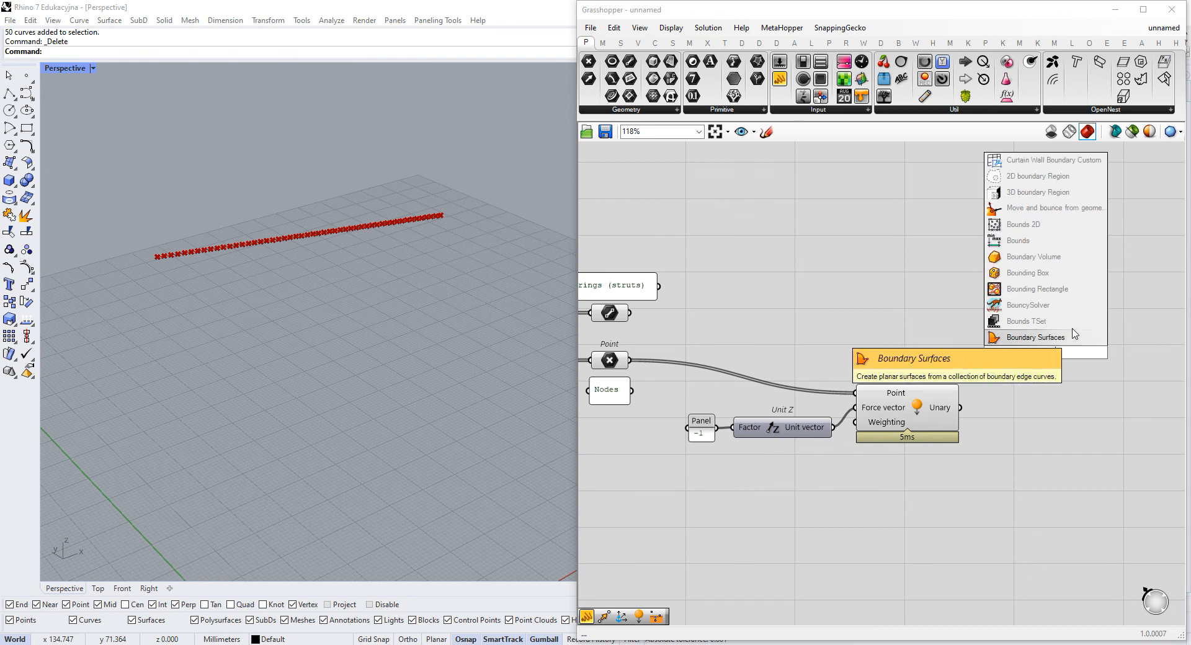
pyautogui.click(1053, 309)
pyautogui.moveTo(1055, 348); pyautogui.dragTo(1122, 362)
pyautogui.click(948, 413)
pyautogui.moveTo(960, 408); pyautogui.dragTo(1066, 320)
pyautogui.moveTo(1137, 345); pyautogui.dragTo(1188, 345)
# - Add a Button and connect it to BouncySolver's Reset input
pyautogui.doubleClick(1015, 324)
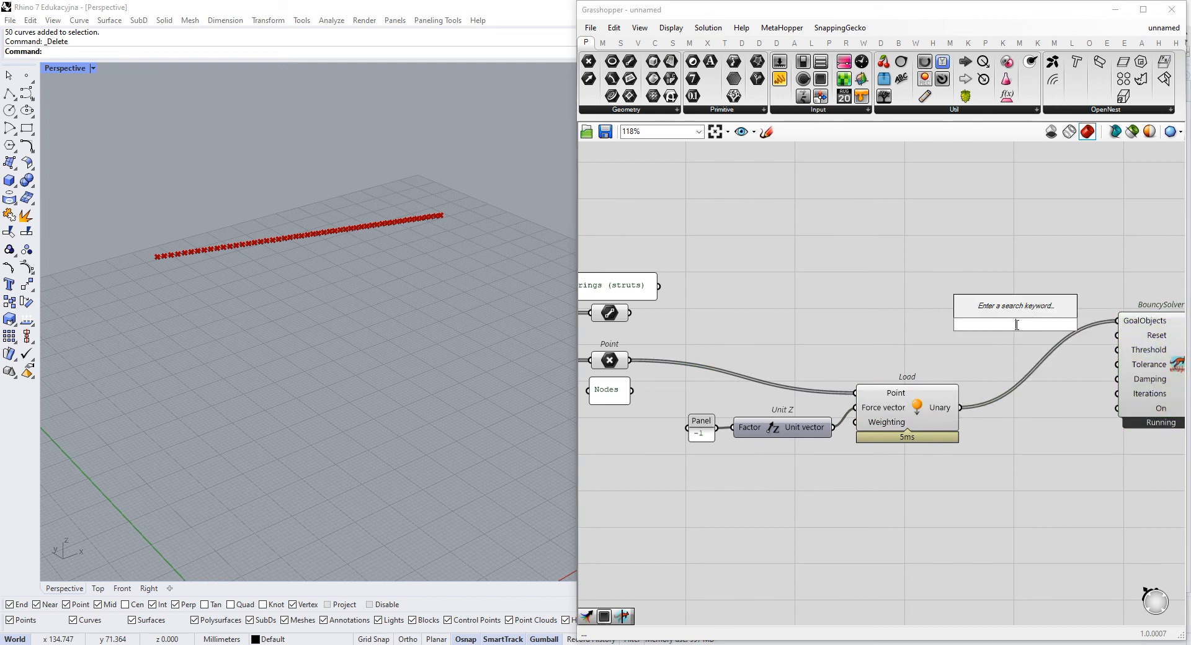
pyautogui.write('Bu')
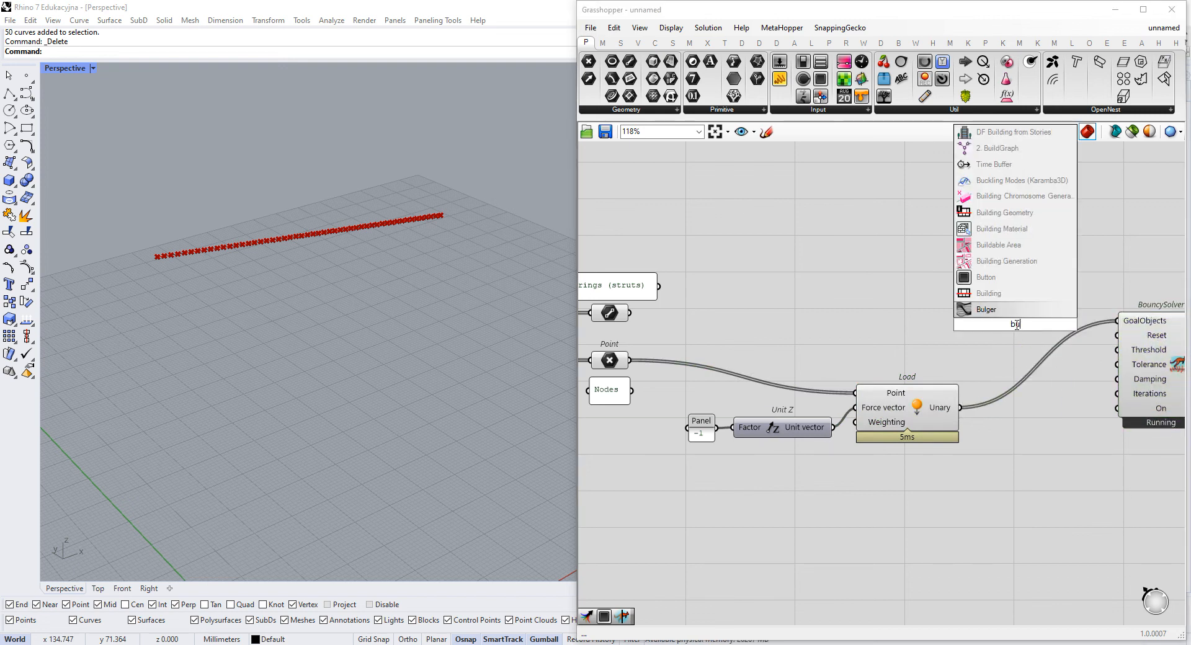
pyautogui.click(1009, 282)
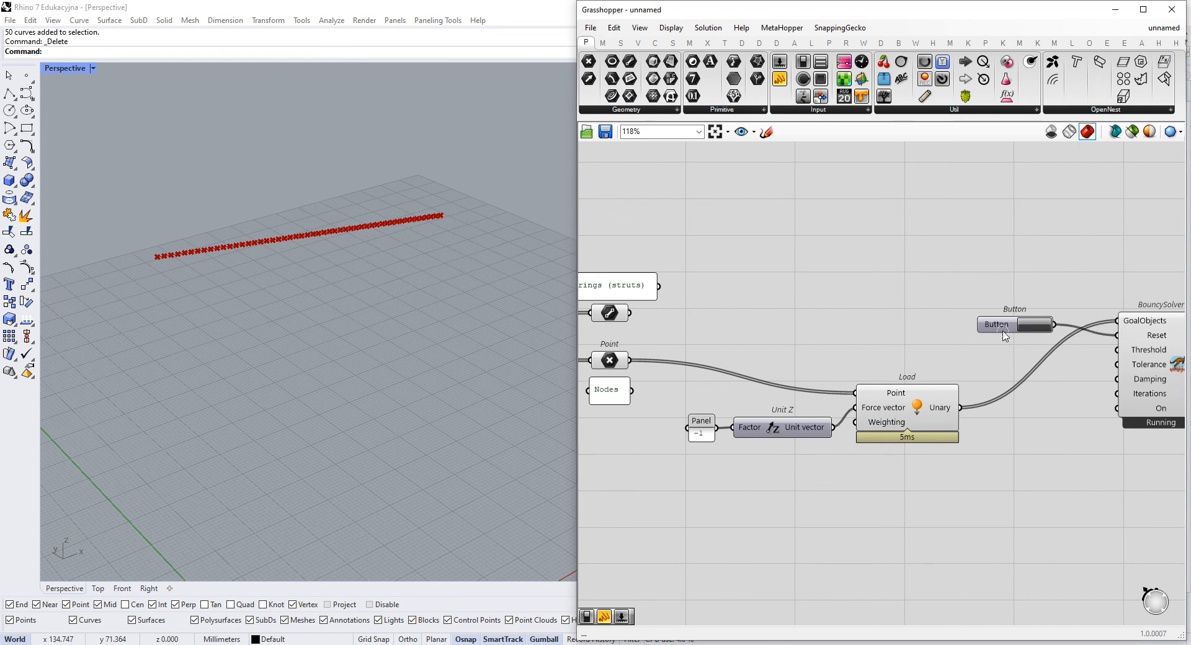
pyautogui.doubleClick(1036, 435)
pyautogui.write('tog')
pyautogui.press('Return')
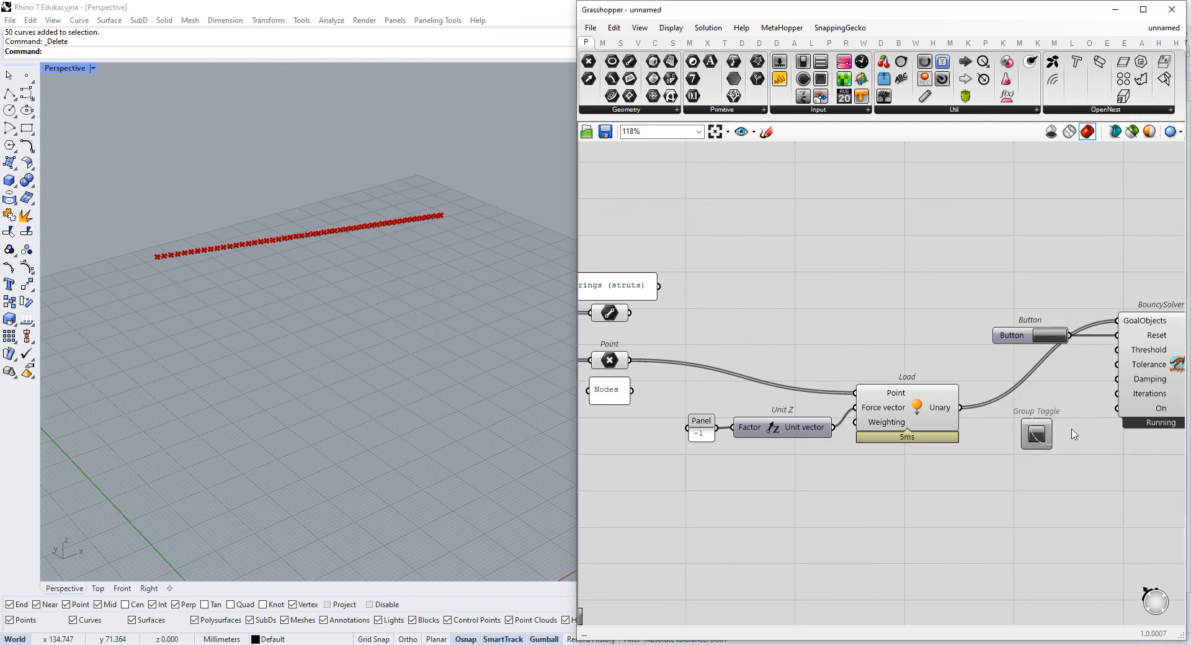
pyautogui.press('Delete')
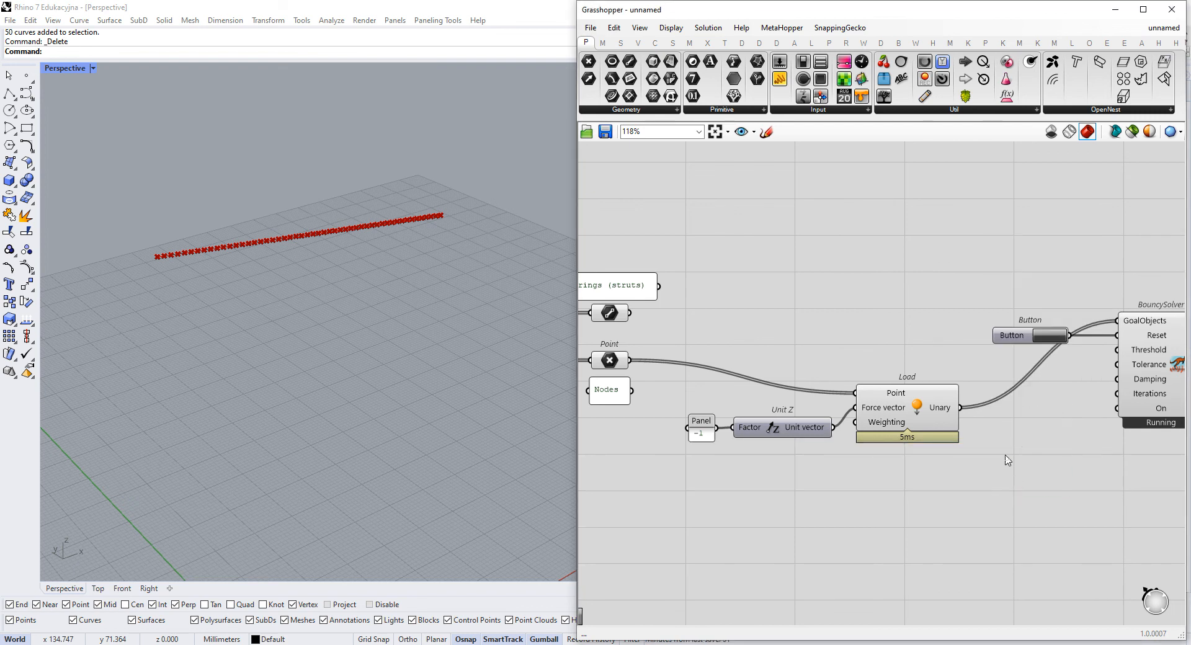
# - Add a Boolean Toggle, connect it to BouncySolver's On input, and move the solver away from its input controls
pyautogui.doubleClick(1009, 461)
pyautogui.write('tog')
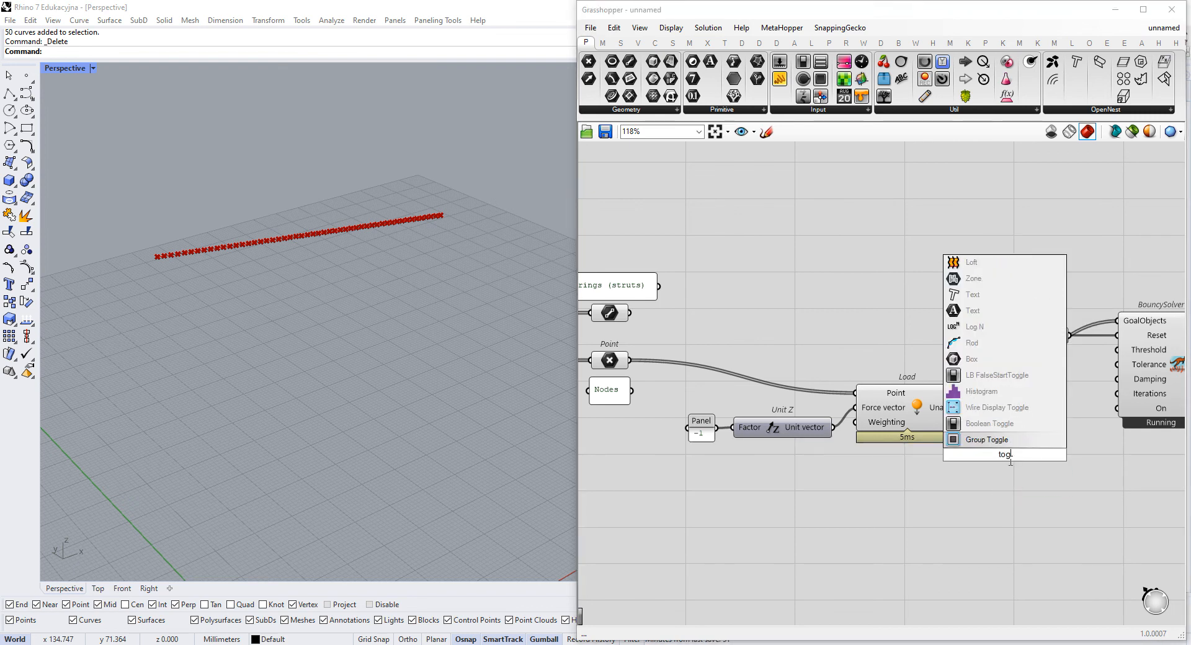
pyautogui.click(989, 423)
pyautogui.scroll(3, 874, 519)
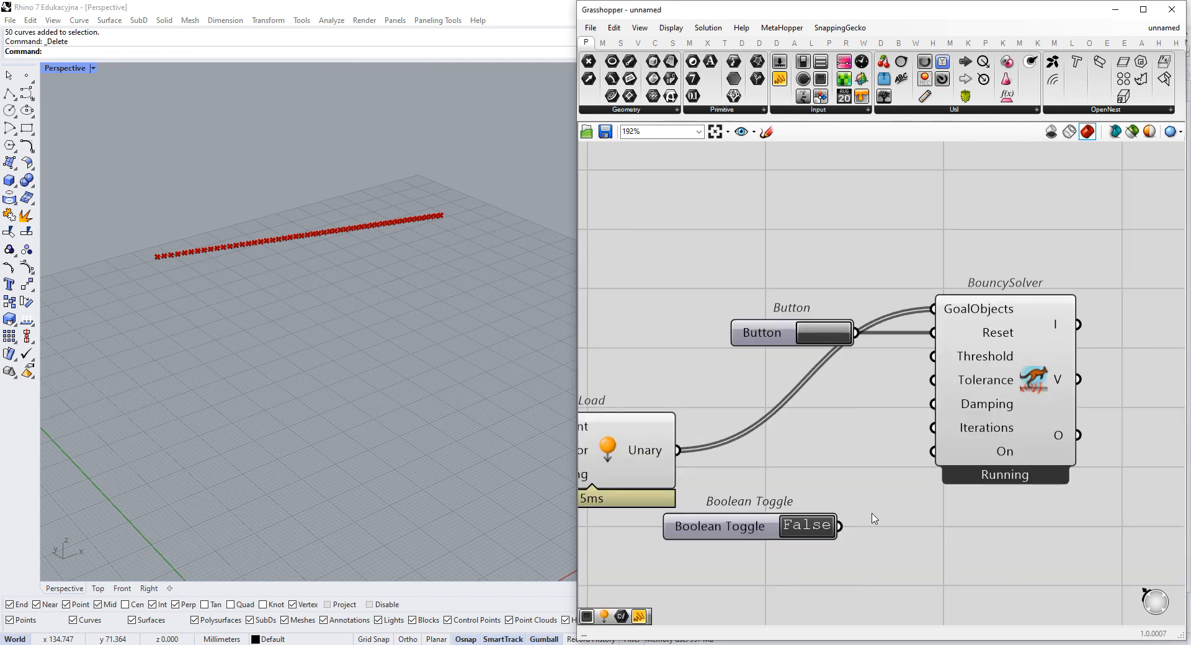
pyautogui.moveTo(980, 437); pyautogui.dragTo(1100, 437)
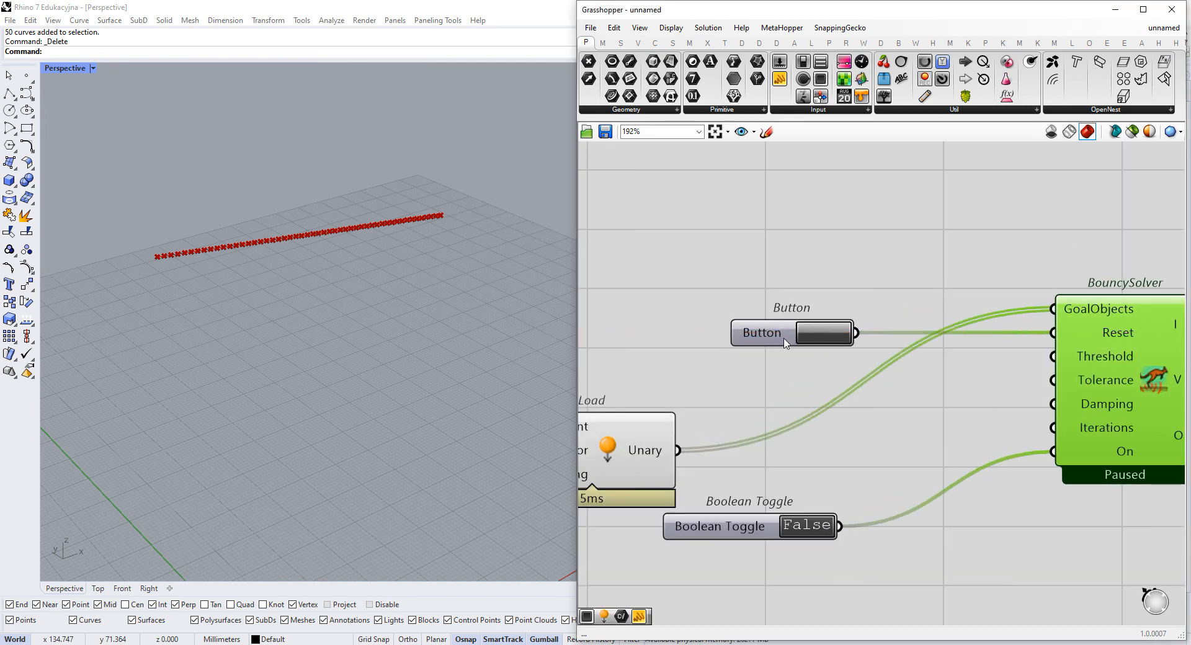
# - Add a panel reading 1, connect it to BouncySolver's Iterations input, and place the Button nearer the solver
pyautogui.doubleClick(886, 450)
pyautogui.write('panel')
pyautogui.press('Return')
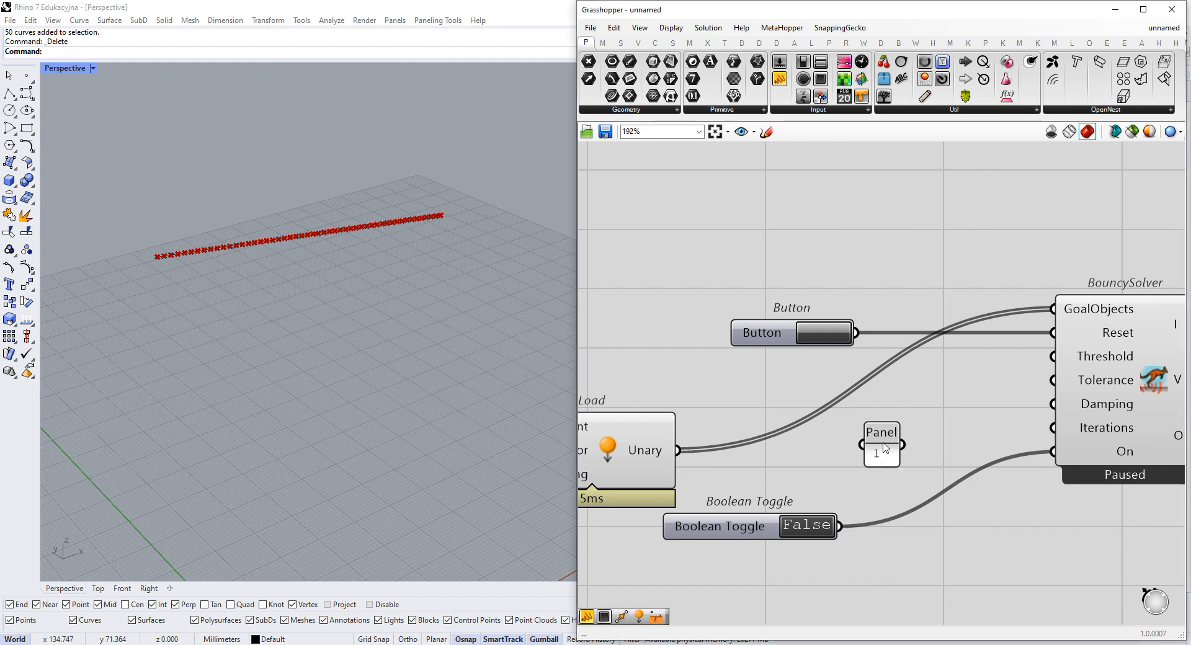
pyautogui.moveTo(818, 345); pyautogui.dragTo(954, 397)
# - Move the BouncySolver with its Button, panel and Boolean Toggle together so GoalObjects lines up with Load's Unary output
pyautogui.scroll(-4, 955, 386)
pyautogui.moveTo(1057, 267); pyautogui.dragTo(771, 531)
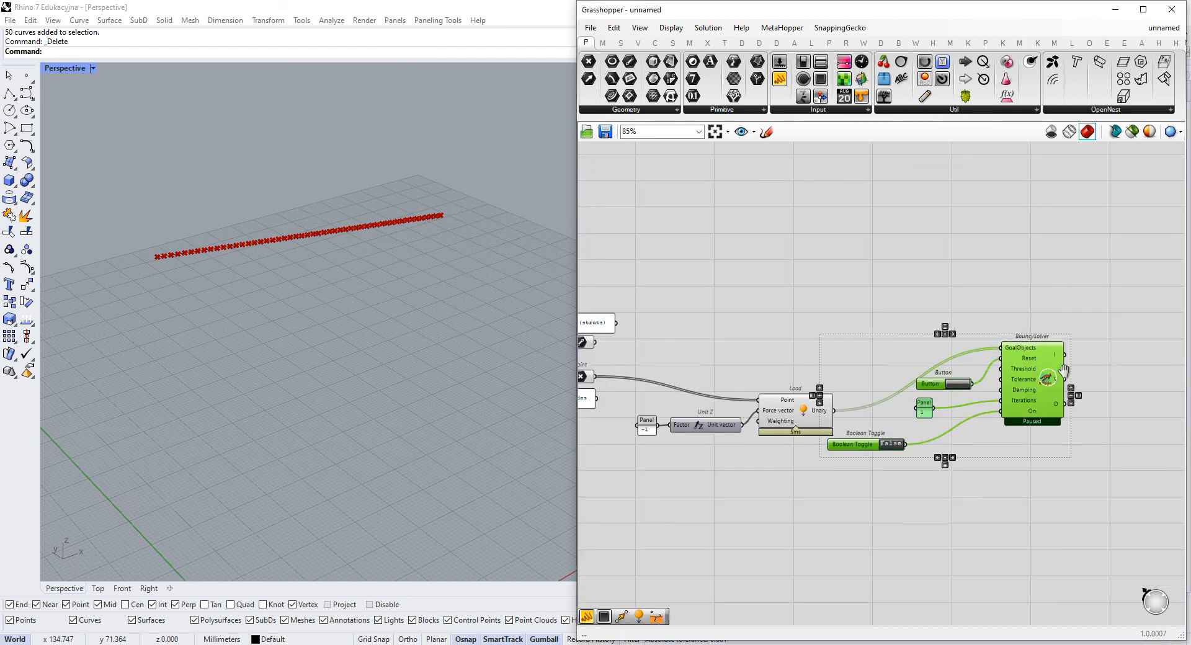
pyautogui.moveTo(1064, 371); pyautogui.dragTo(1124, 359, button='right')
pyautogui.moveTo(1125, 361); pyautogui.dragTo(1075, 425)
pyautogui.click(1023, 517)
pyautogui.scroll(1, 1023, 516)
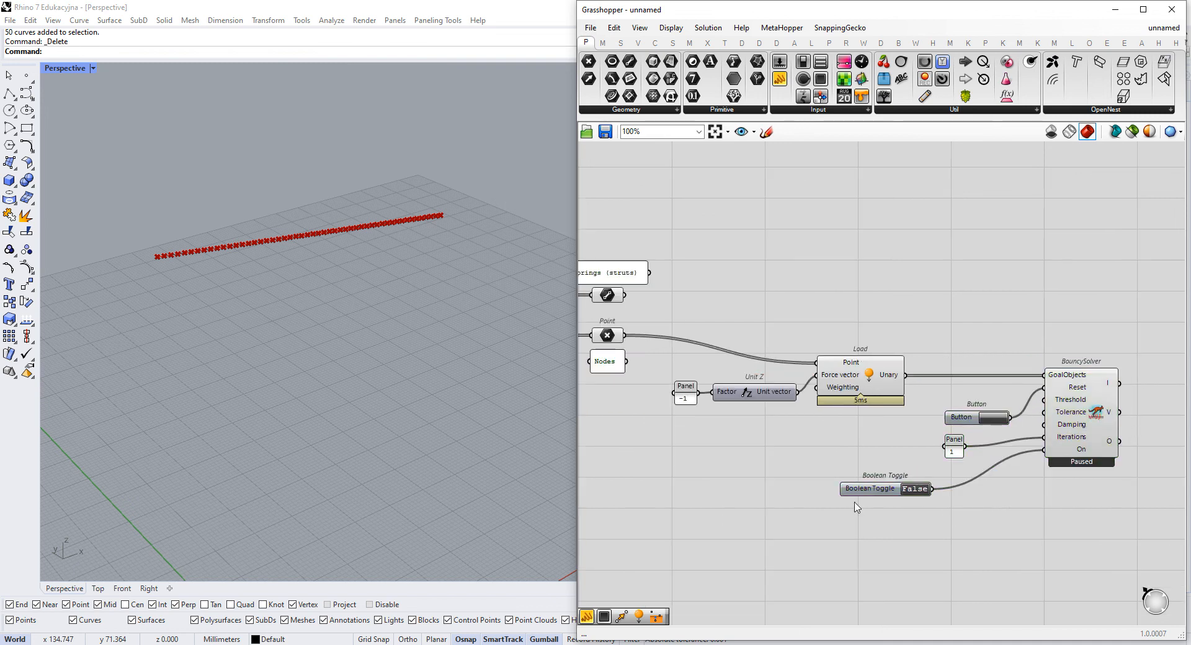
# - Widen the Grasshopper window and move the Boolean Toggle closer to the solver, just under the iterations panel
pyautogui.moveTo(576, 418); pyautogui.dragTo(462, 422)
pyautogui.moveTo(642, 426); pyautogui.dragTo(732, 425, button='right')
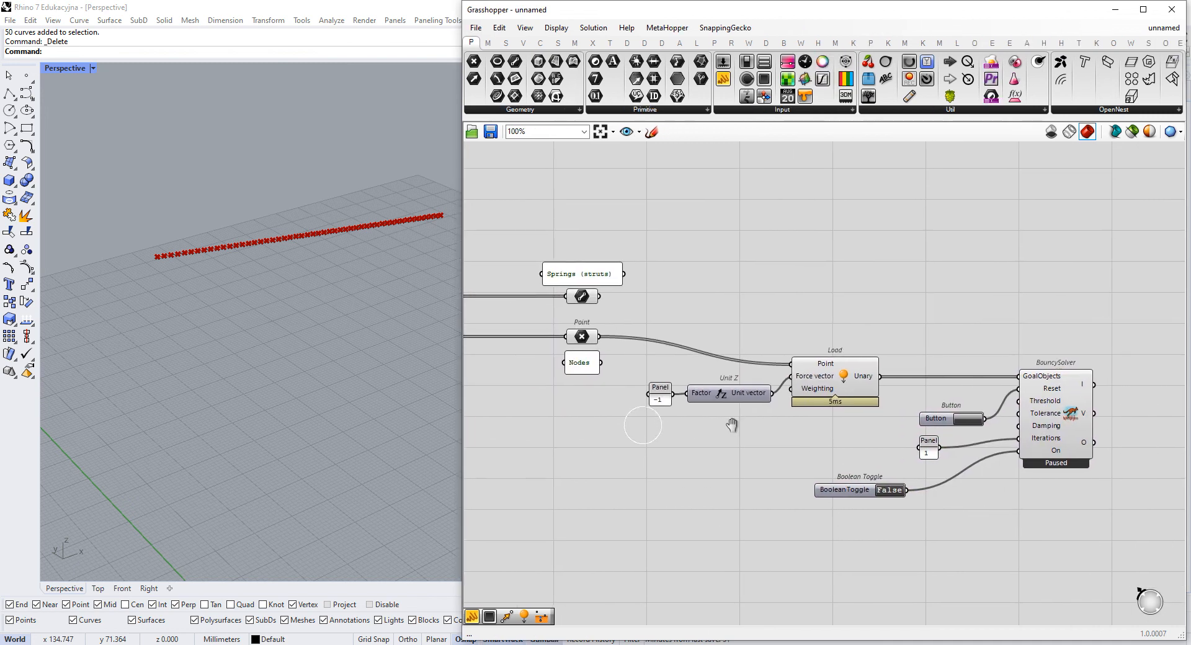
pyautogui.scroll(2, 794, 371)
pyautogui.moveTo(858, 515); pyautogui.dragTo(944, 487)
pyautogui.scroll(1, 680, 468)
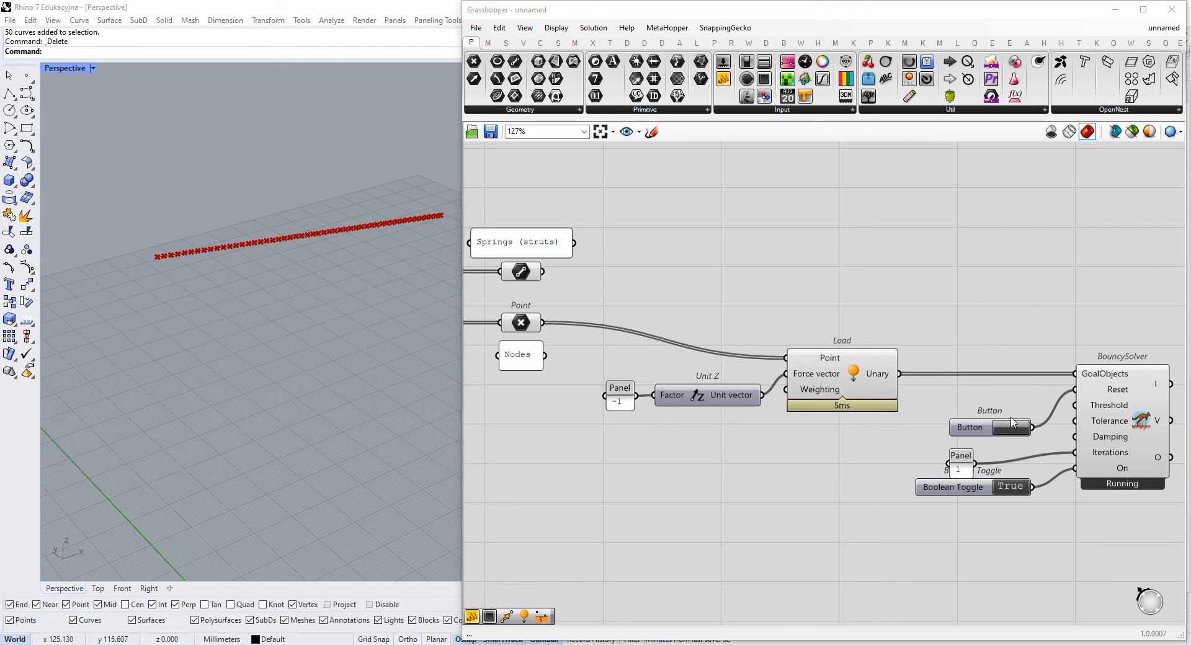
# - Set the Boolean Toggle to True and reset the BouncySolver repeatedly to test the downward load on the nodes
pyautogui.click(1013, 424)
pyautogui.click(1014, 426)
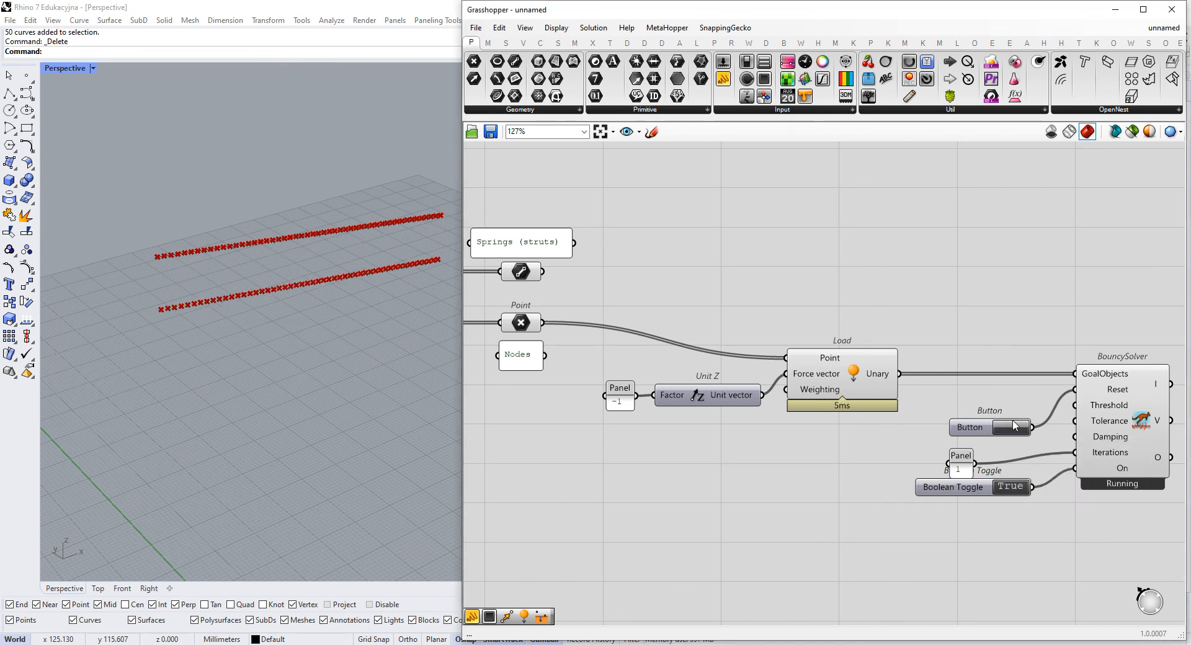
pyautogui.click(1014, 427)
pyautogui.click(1013, 427)
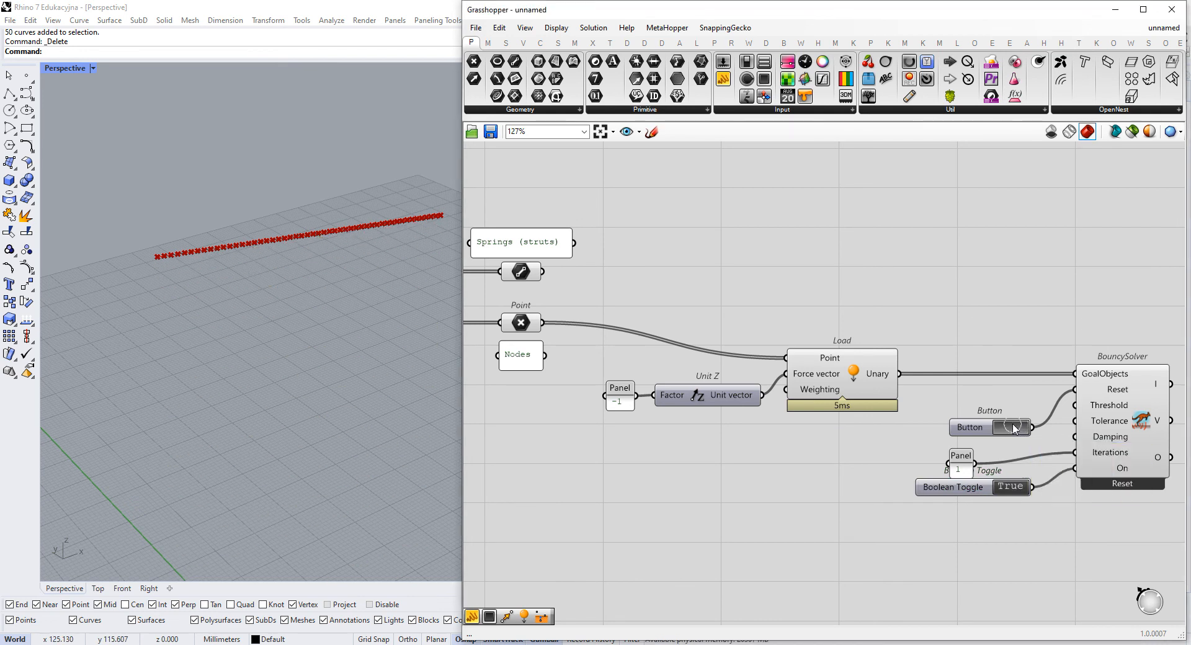
pyautogui.click(1014, 427)
pyautogui.click(1014, 427)
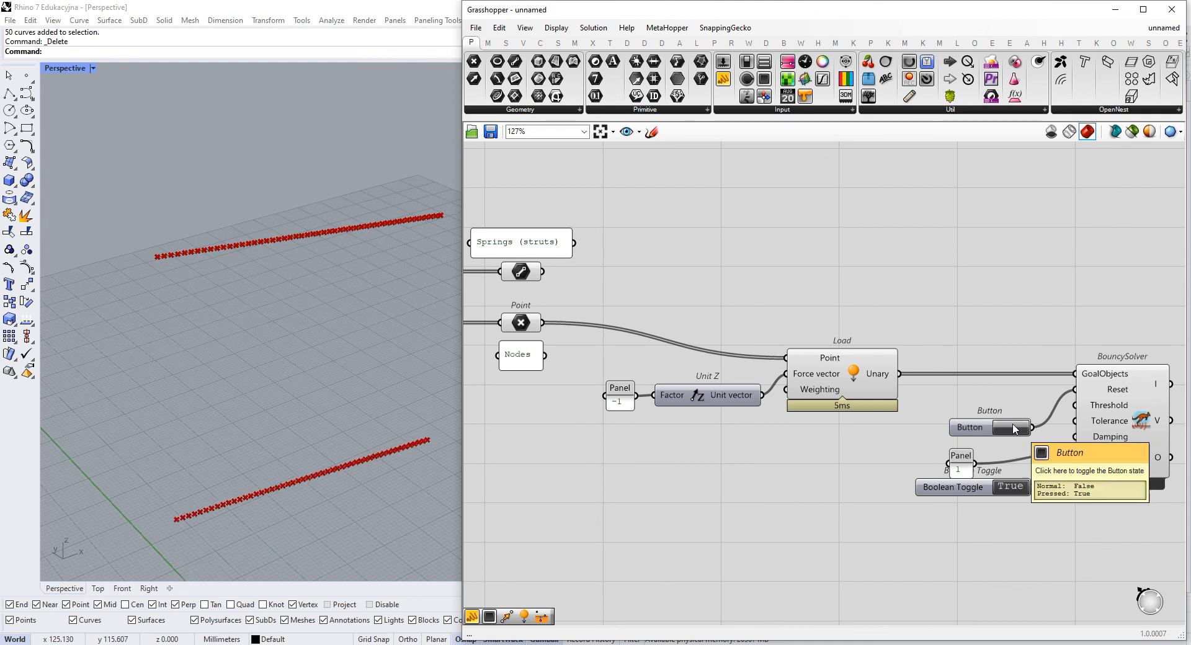
pyautogui.click(1014, 428)
pyautogui.click(1014, 427)
pyautogui.click(1014, 428)
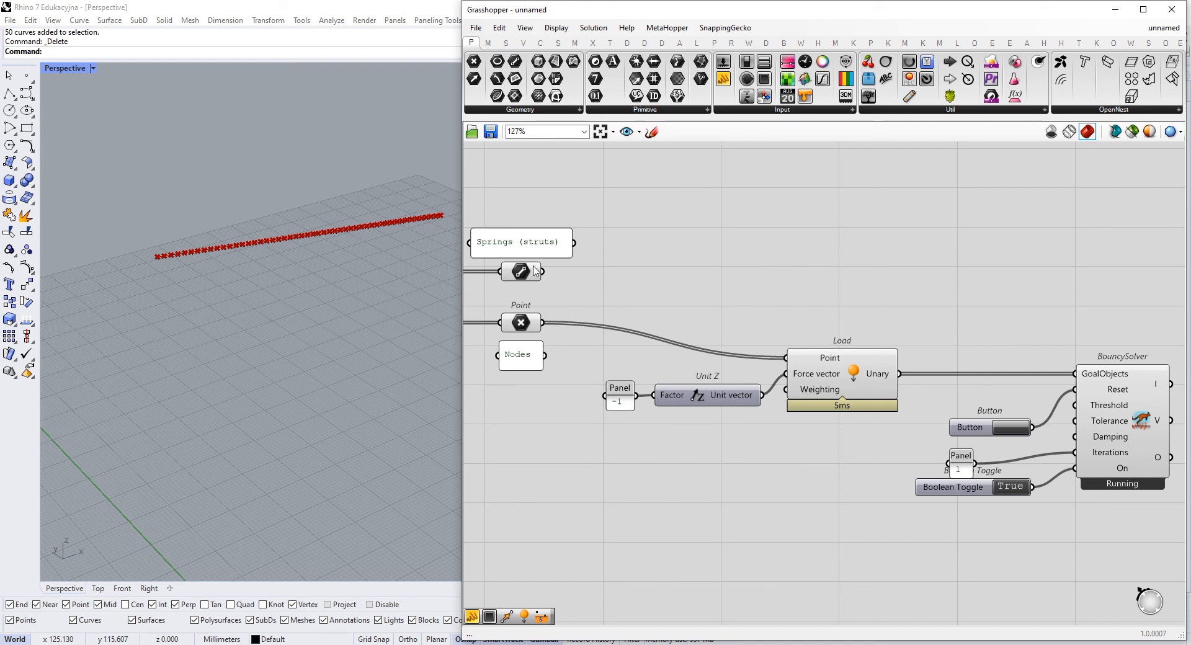
# - Examine how the disabled earlier definition wires its Length(Line), Anchor and Load goals into Merge
pyautogui.moveTo(530, 276)
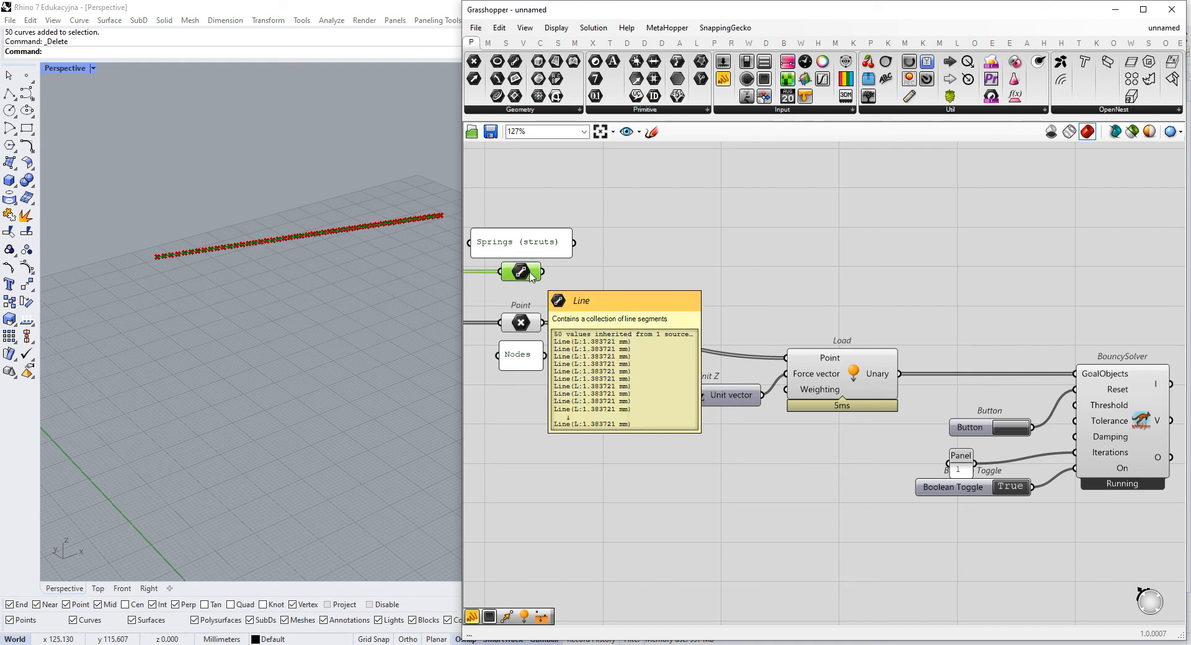
pyautogui.scroll(-6, 720, 220)
pyautogui.moveTo(717, 241); pyautogui.dragTo(839, 527, button='right')
pyautogui.scroll(8, 586, 319)
pyautogui.moveTo(555, 265); pyautogui.dragTo(723, 381, button='right')
pyautogui.moveTo(827, 304); pyautogui.dragTo(649, 395)
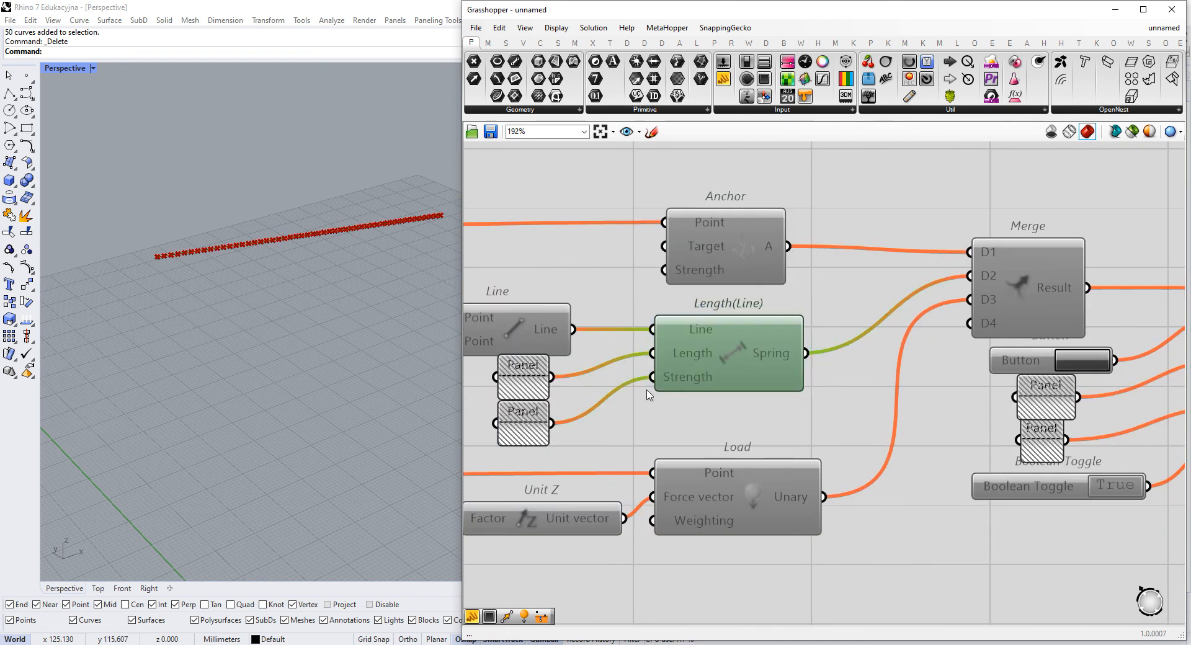
pyautogui.scroll(-7, 657, 375)
pyautogui.scroll(-2, 880, 504)
pyautogui.moveTo(880, 504); pyautogui.dragTo(809, 410, button='right')
pyautogui.scroll(8, 732, 352)
pyautogui.moveTo(781, 245); pyautogui.dragTo(891, 301, button='right')
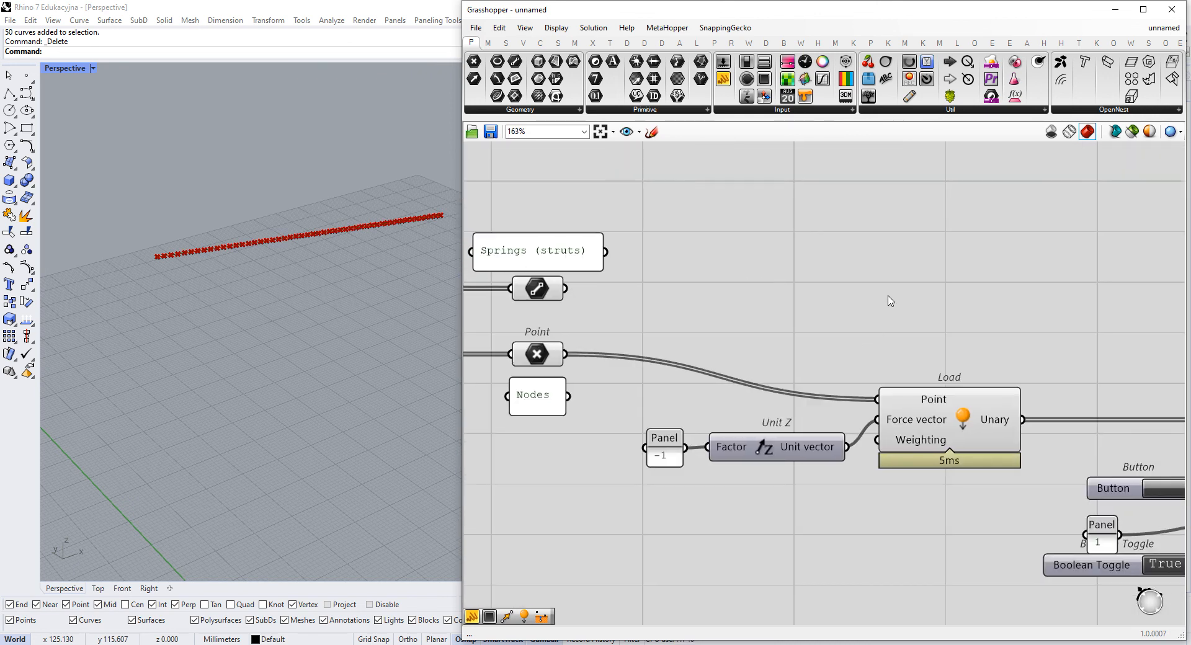
# - Add a Length(Line) goal above Load and connect the springs' Line parameter to its Line input
pyautogui.doubleClick(858, 276)
pyautogui.write('lo')
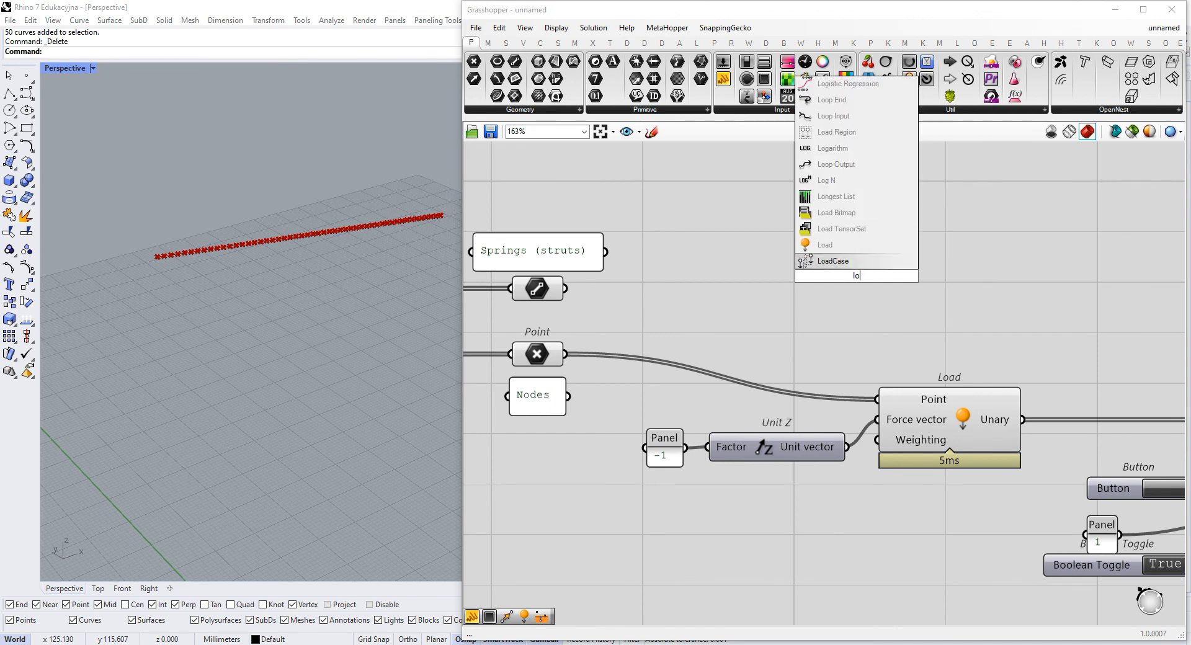
pyautogui.press('BackSpace')
pyautogui.write('ength')
pyautogui.click(836, 246)
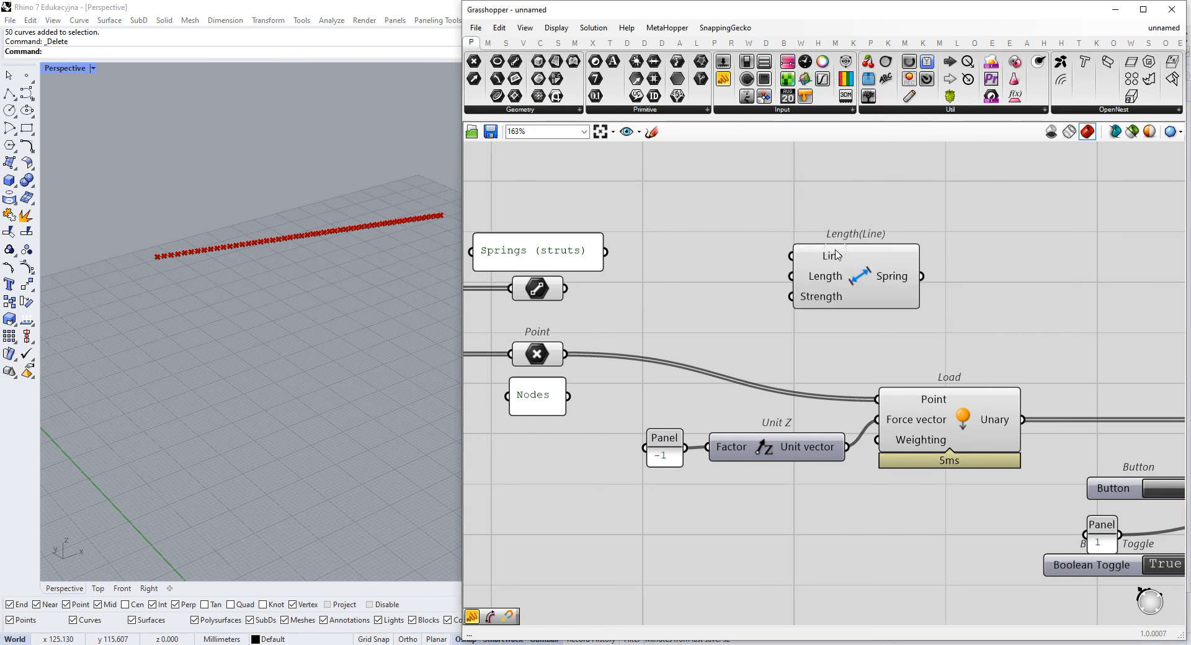
pyautogui.moveTo(755, 246); pyautogui.dragTo(792, 256)
pyautogui.moveTo(680, 290); pyautogui.dragTo(546, 336, button='right')
# - Align the Length(Line) component above Load so their output edges match
pyautogui.moveTo(733, 313); pyautogui.dragTo(835, 346)
pyautogui.moveTo(787, 351); pyautogui.dragTo(832, 353, button='right')
pyautogui.scroll(-1, 832, 350)
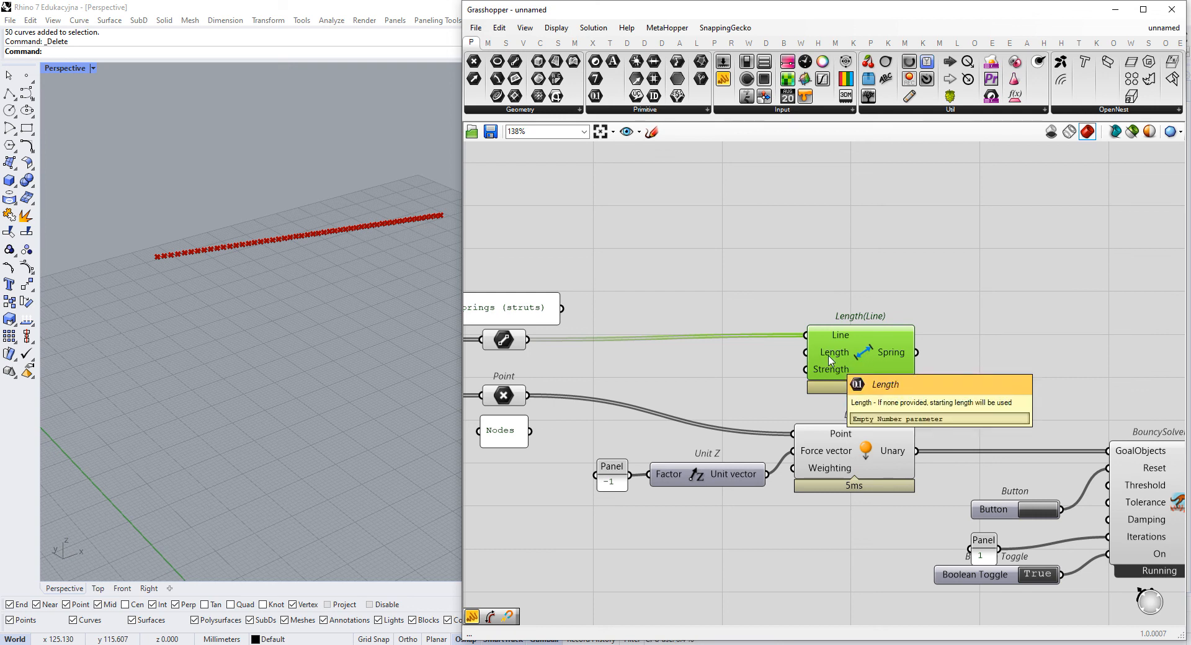
pyautogui.scroll(3, 829, 360)
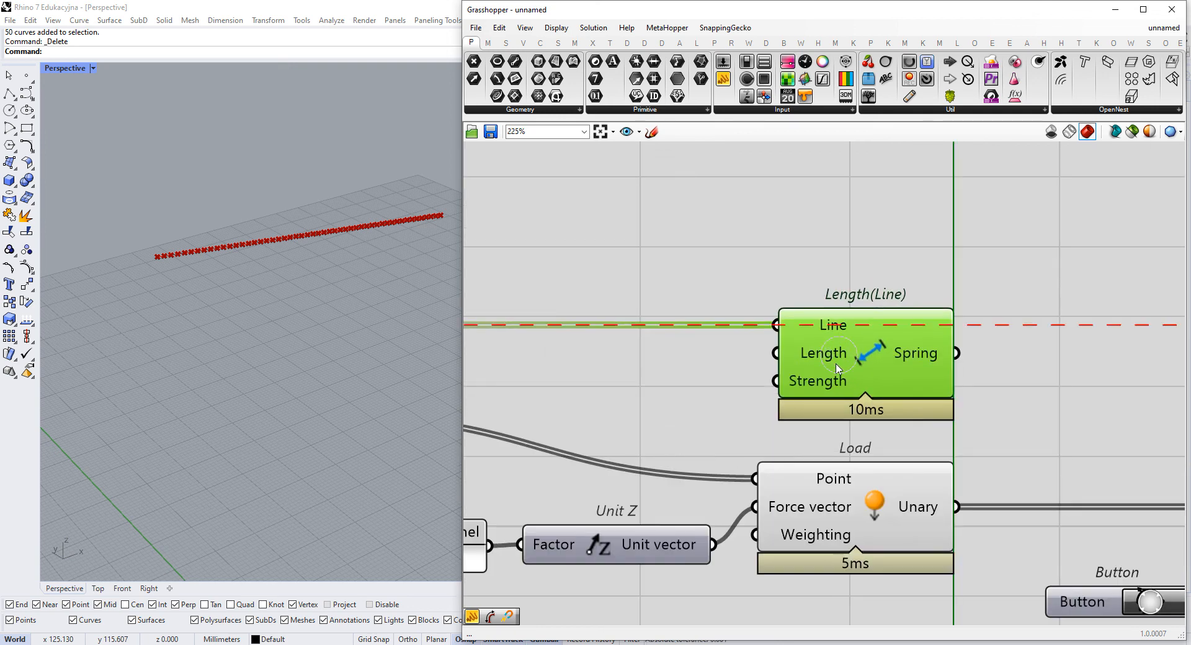
pyautogui.scroll(-3, 903, 367)
# - Add a Merge component and connect Length(Line)'s Spring output to D1 and Load's Unary output to D2
pyautogui.doubleClick(905, 375)
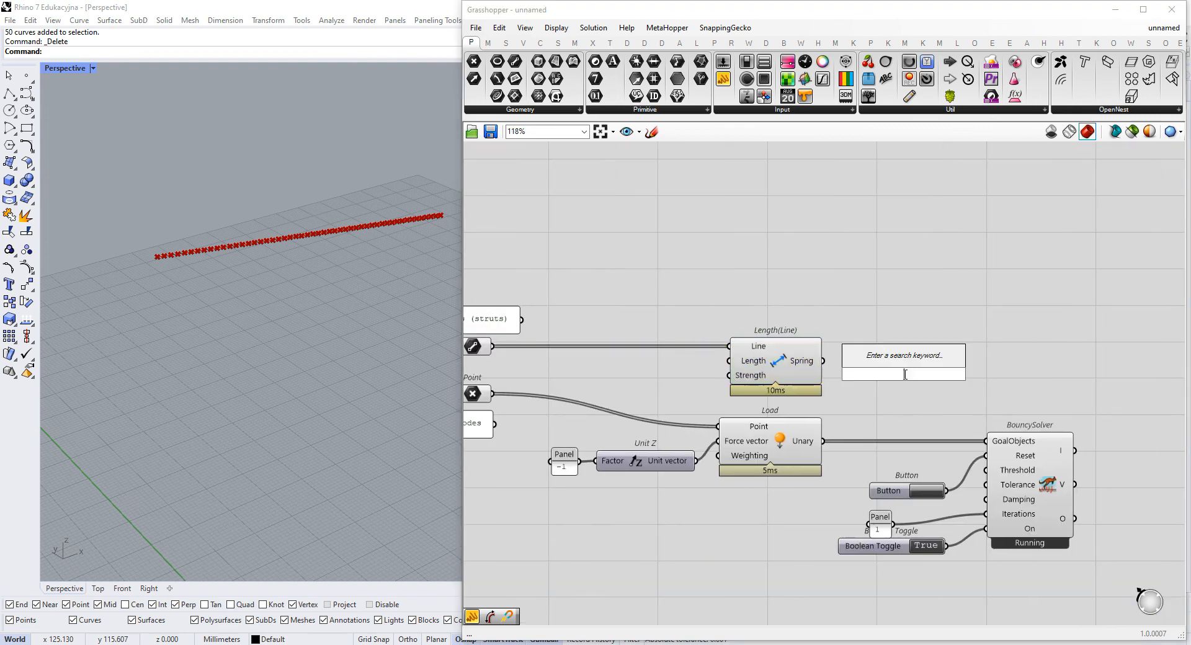
pyautogui.write('merg')
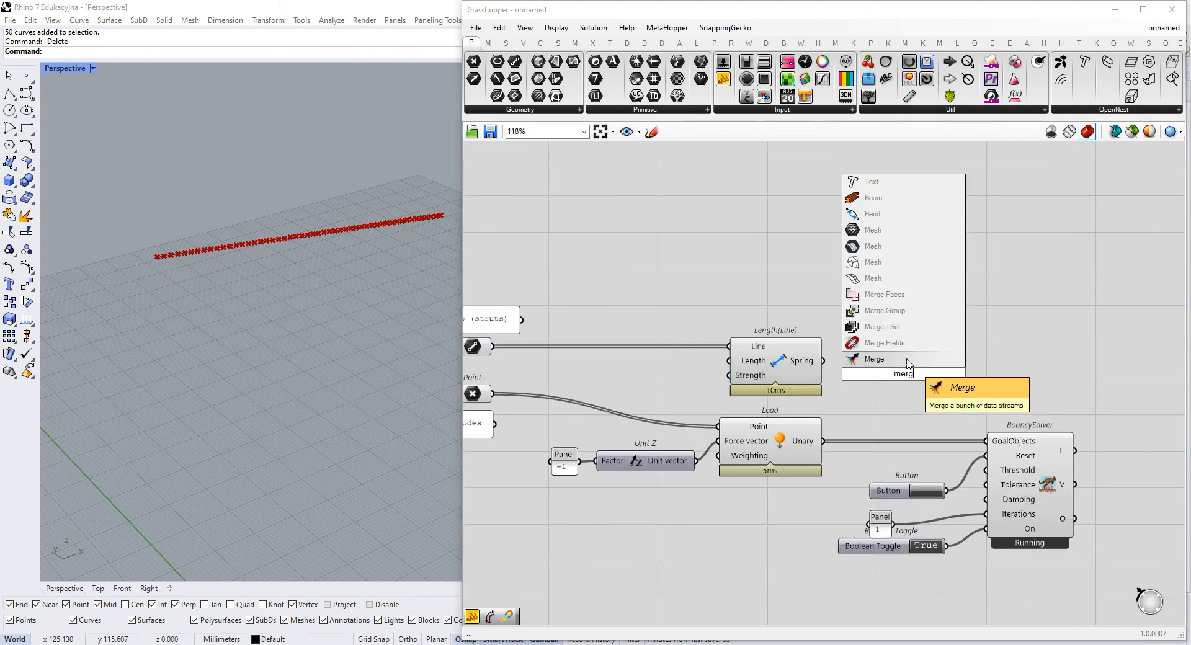
pyautogui.click(907, 360)
pyautogui.moveTo(844, 422); pyautogui.dragTo(866, 361)
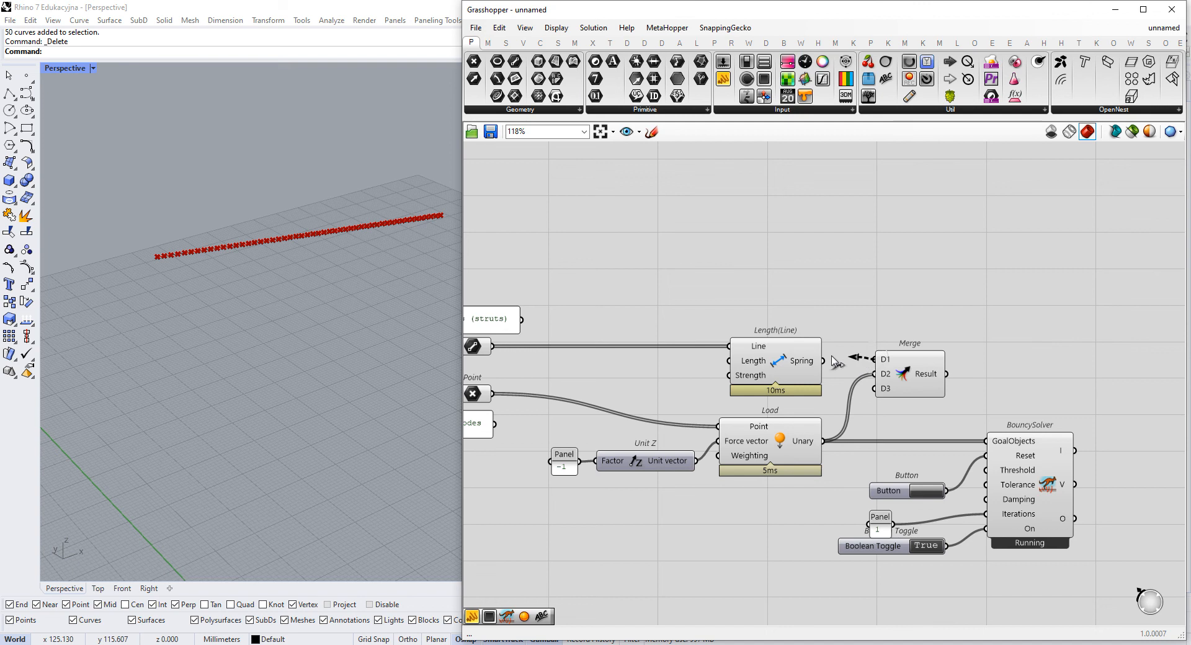
# - Place Merge between the goals and the BouncySolver, feed its Result into GoalObjects, and flatten that output
pyautogui.moveTo(934, 380); pyautogui.dragTo(934, 420)
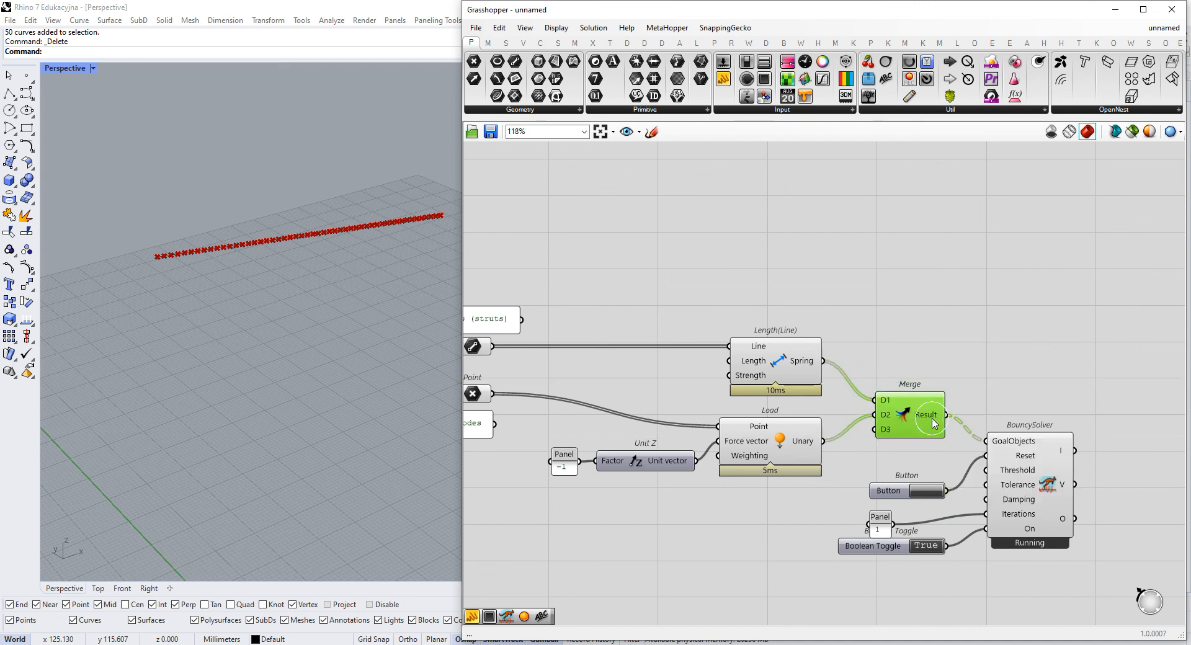
pyautogui.rightClick(934, 422)
pyautogui.click(968, 486)
# - Reset the BouncySolver several times to test the merged spring and load goals, and set the Boolean Toggle to False
pyautogui.click(935, 490)
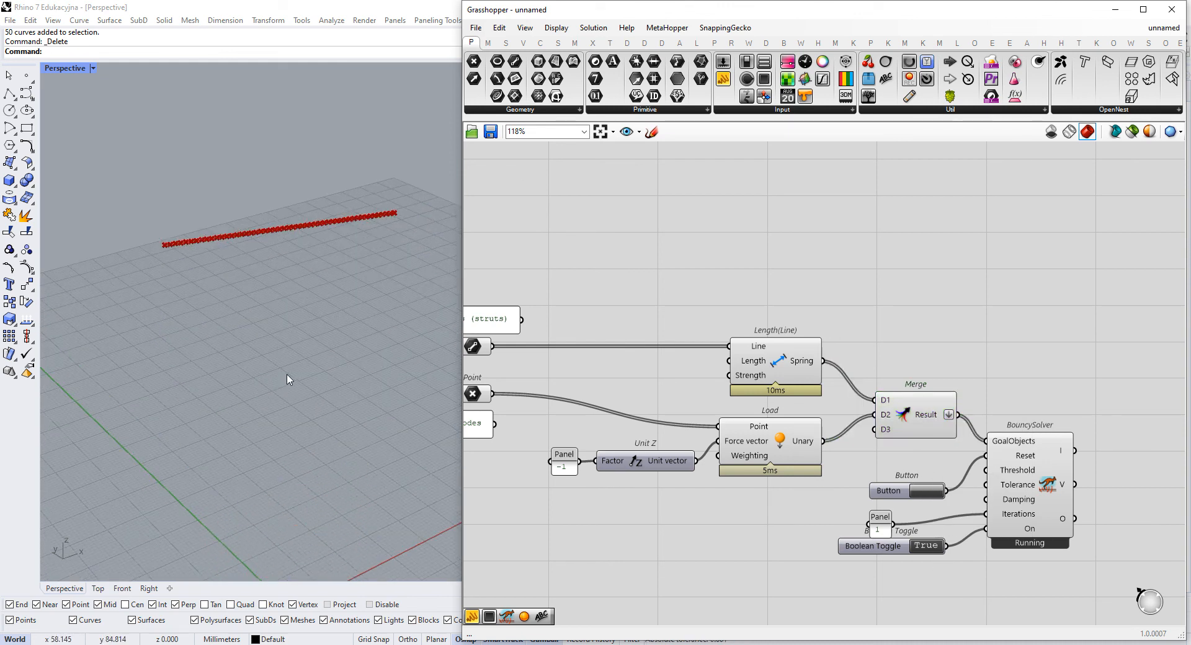
pyautogui.click(922, 491)
pyautogui.click(933, 494)
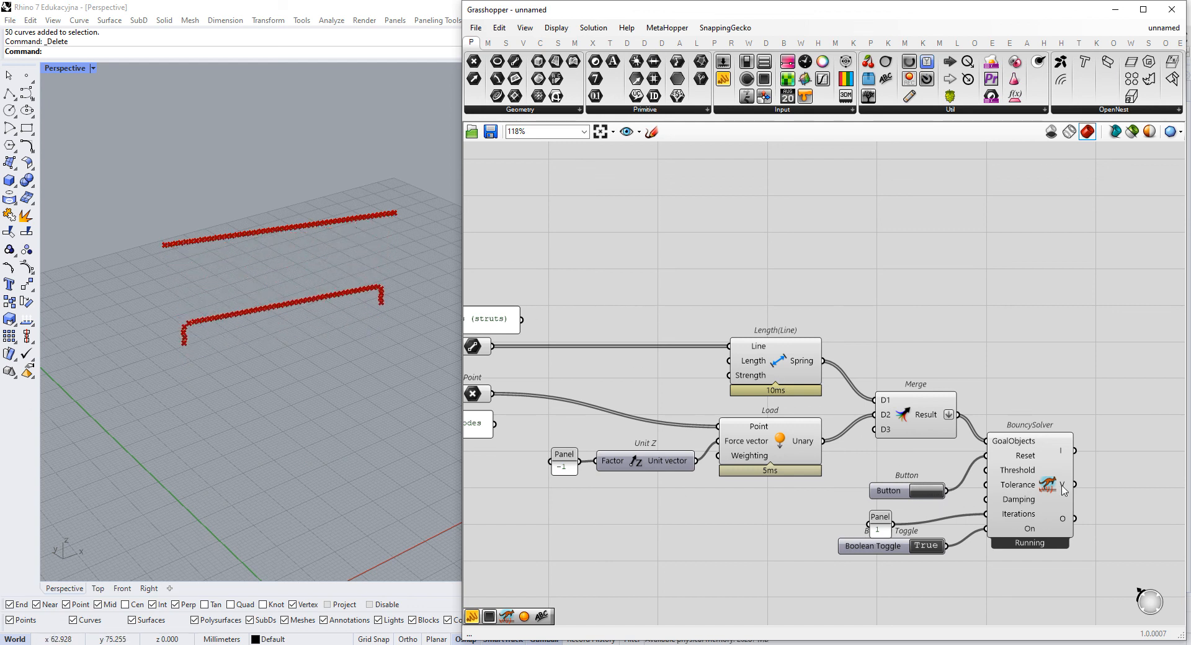
pyautogui.click(924, 546)
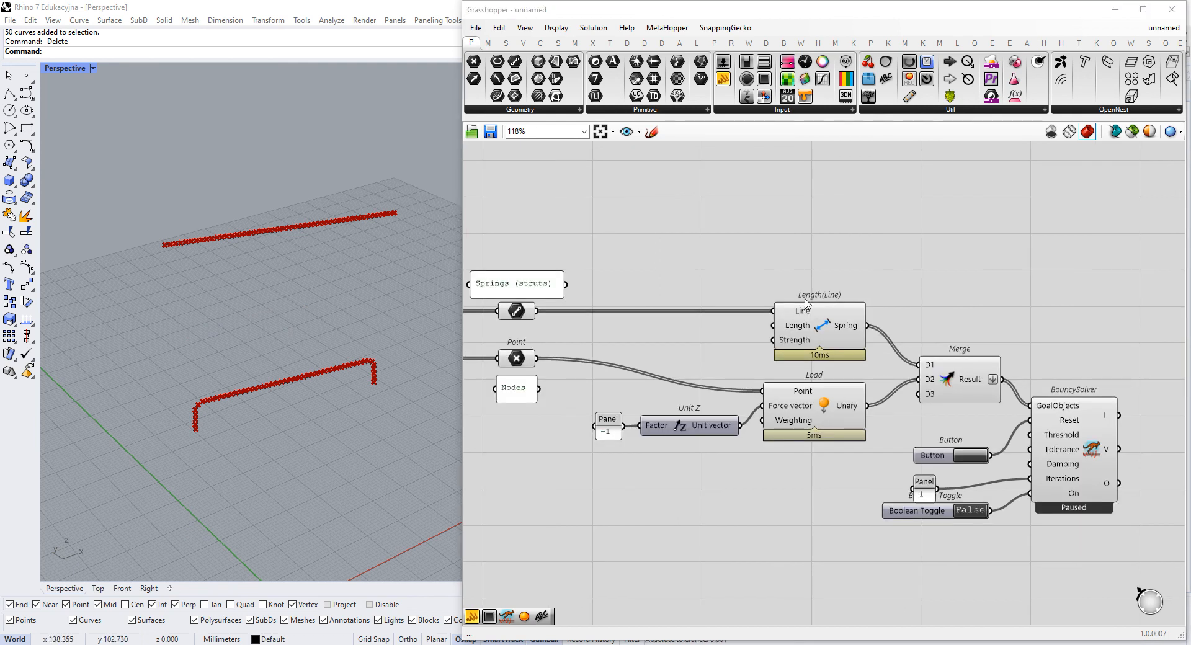
# - Add a List Item component above Length(Line) and connect the nodes' Point parameter to its List input
pyautogui.scroll(2, 534, 378)
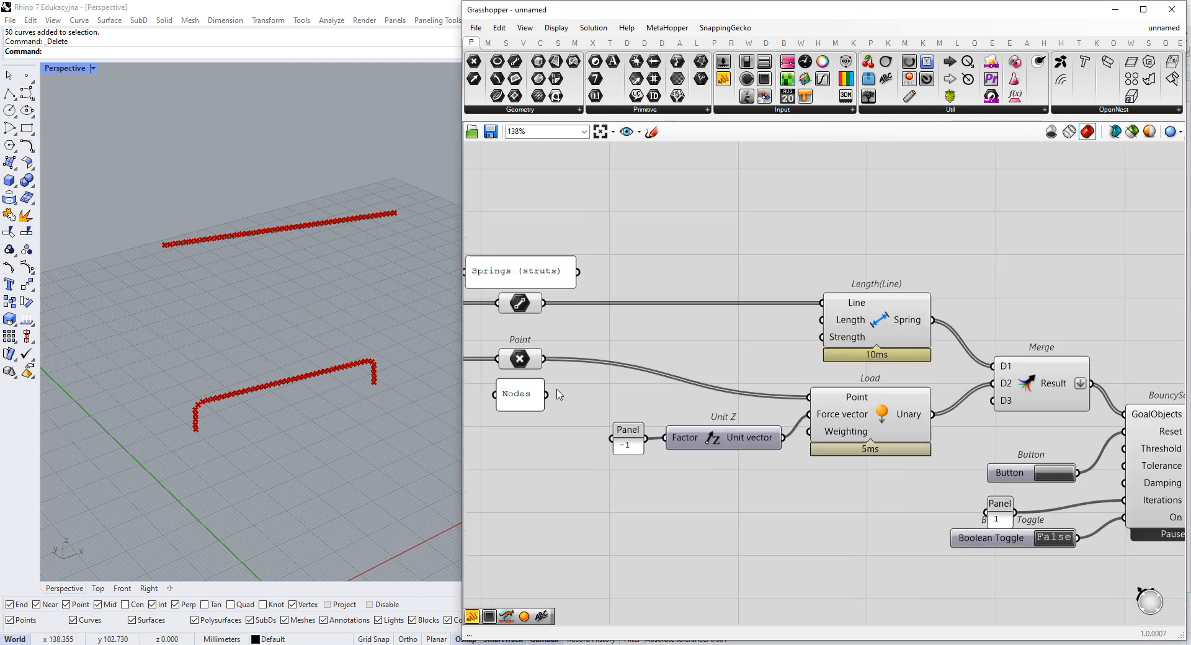
pyautogui.moveTo(629, 327); pyautogui.dragTo(617, 374, button='right')
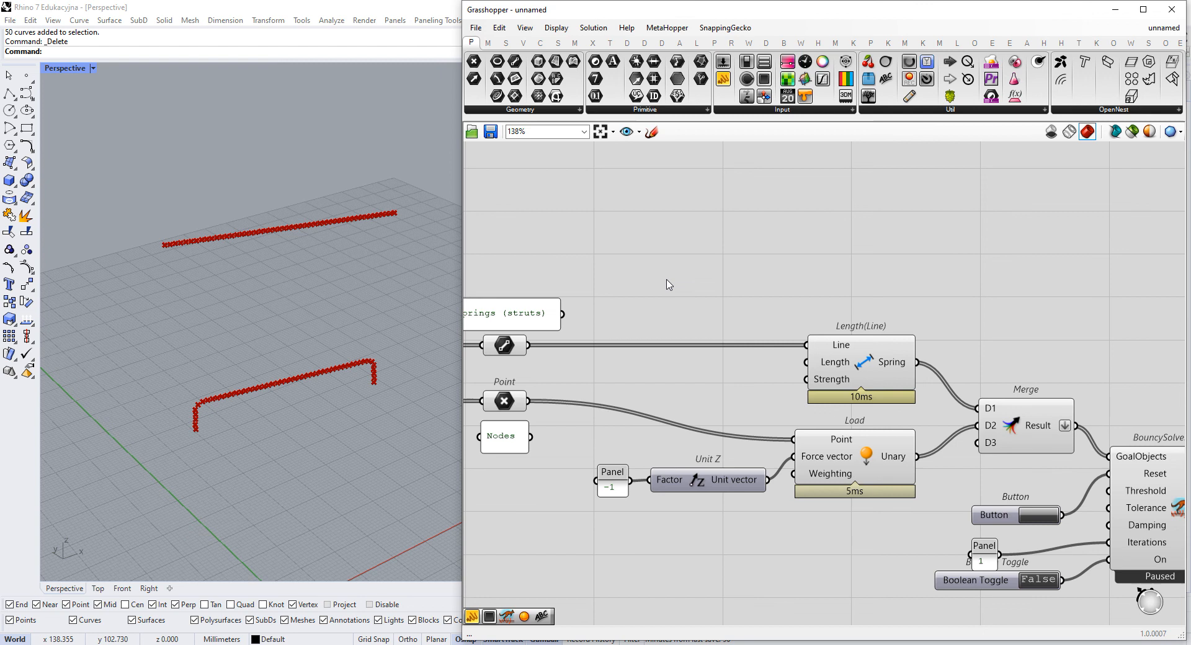
pyautogui.doubleClick(697, 242)
pyautogui.write('item')
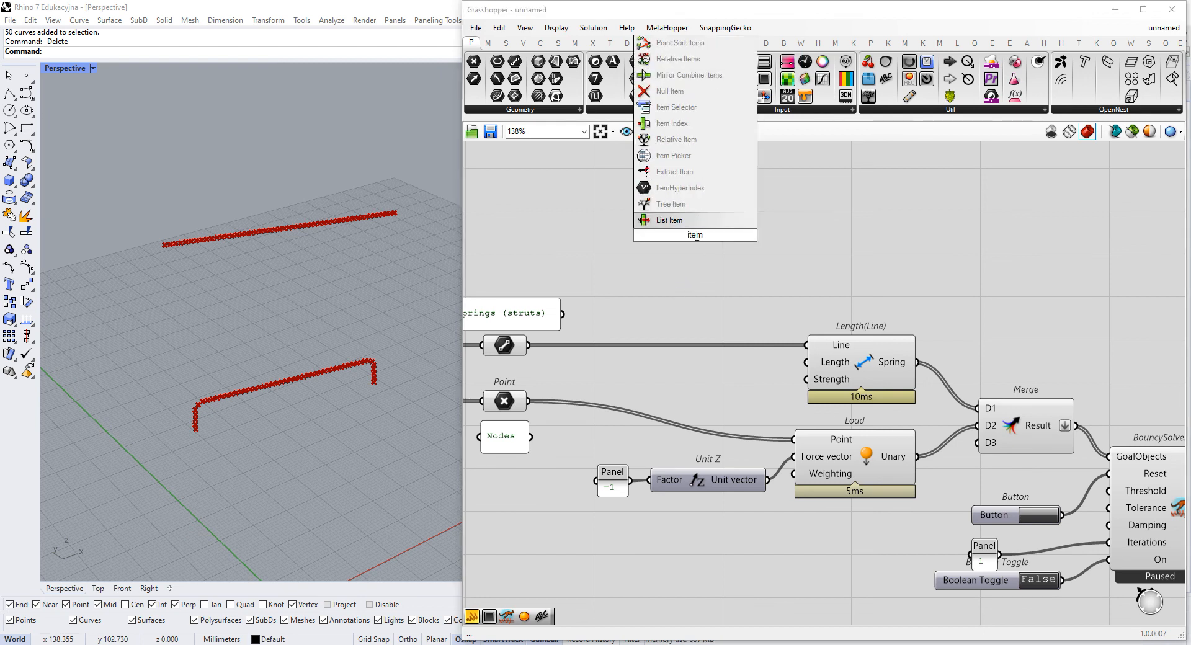
pyautogui.press('Return')
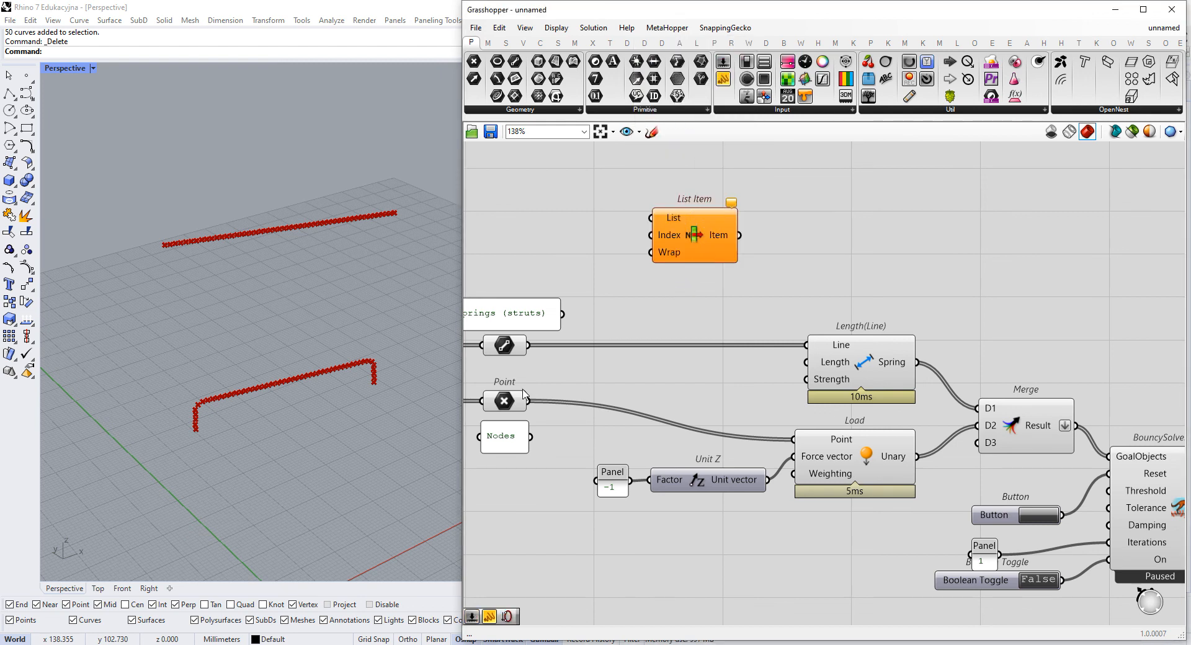
pyautogui.moveTo(624, 251); pyautogui.dragTo(651, 218)
pyautogui.moveTo(659, 258); pyautogui.dragTo(716, 253)
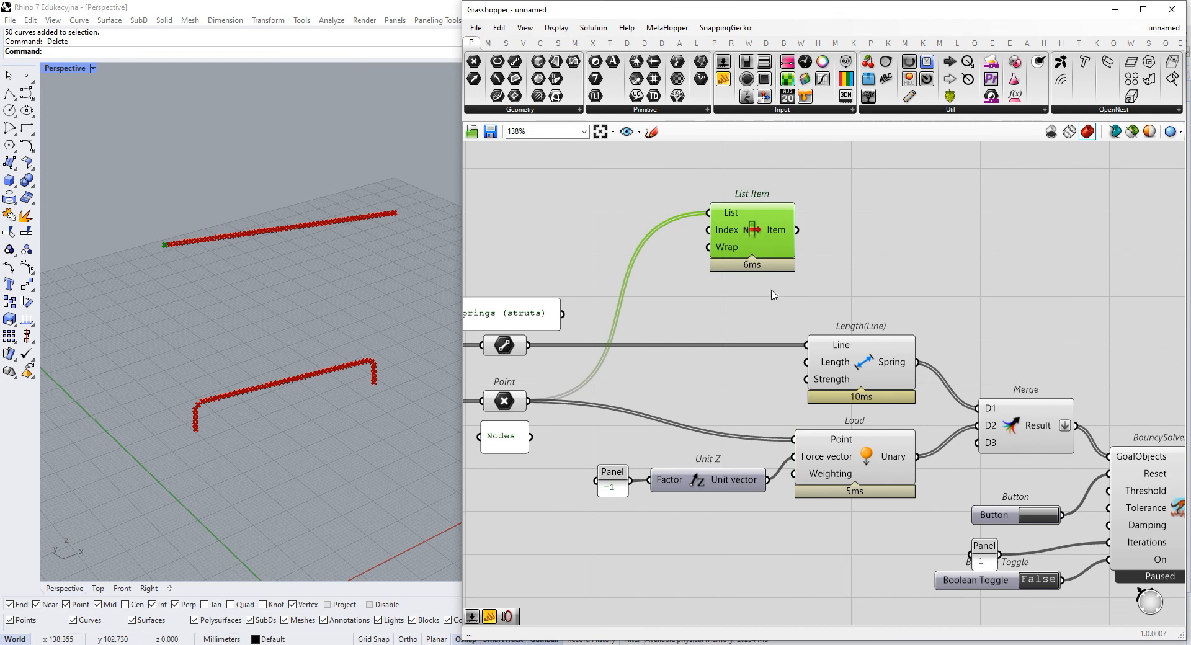
# - Add a -1 output above the i output of List Item to extract both end nodes
pyautogui.scroll(5, 785, 233)
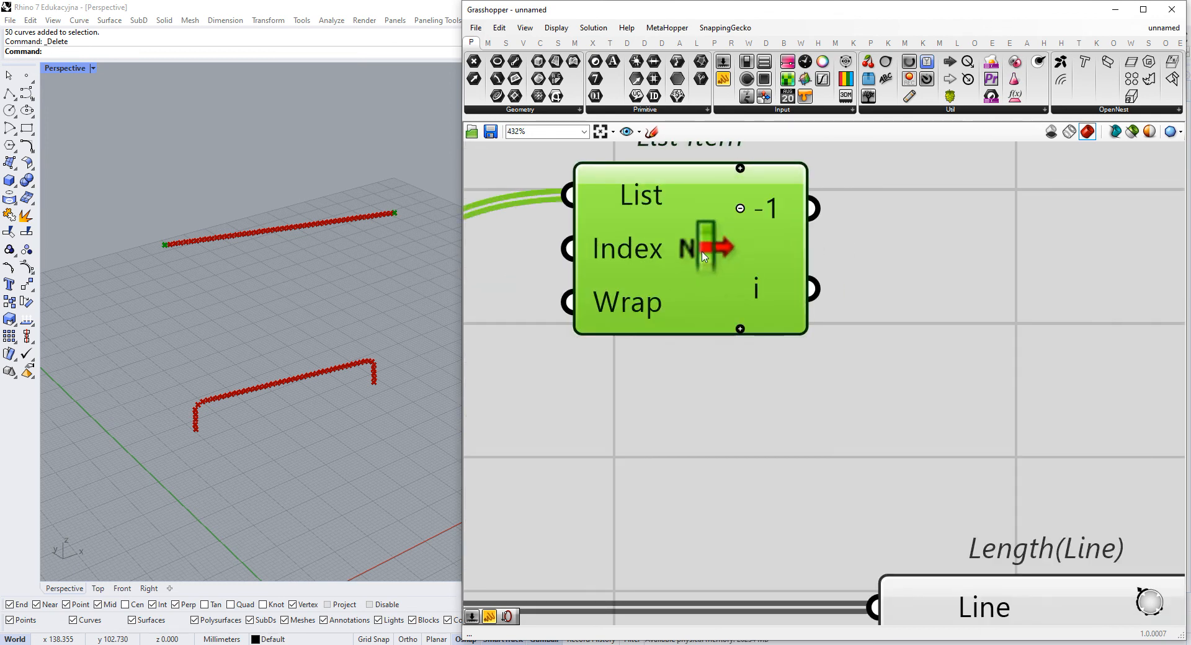
pyautogui.scroll(-1, 714, 309)
pyautogui.moveTo(712, 306); pyautogui.dragTo(747, 320, button='right')
pyautogui.moveTo(764, 327); pyautogui.dragTo(759, 334)
pyautogui.click(906, 309)
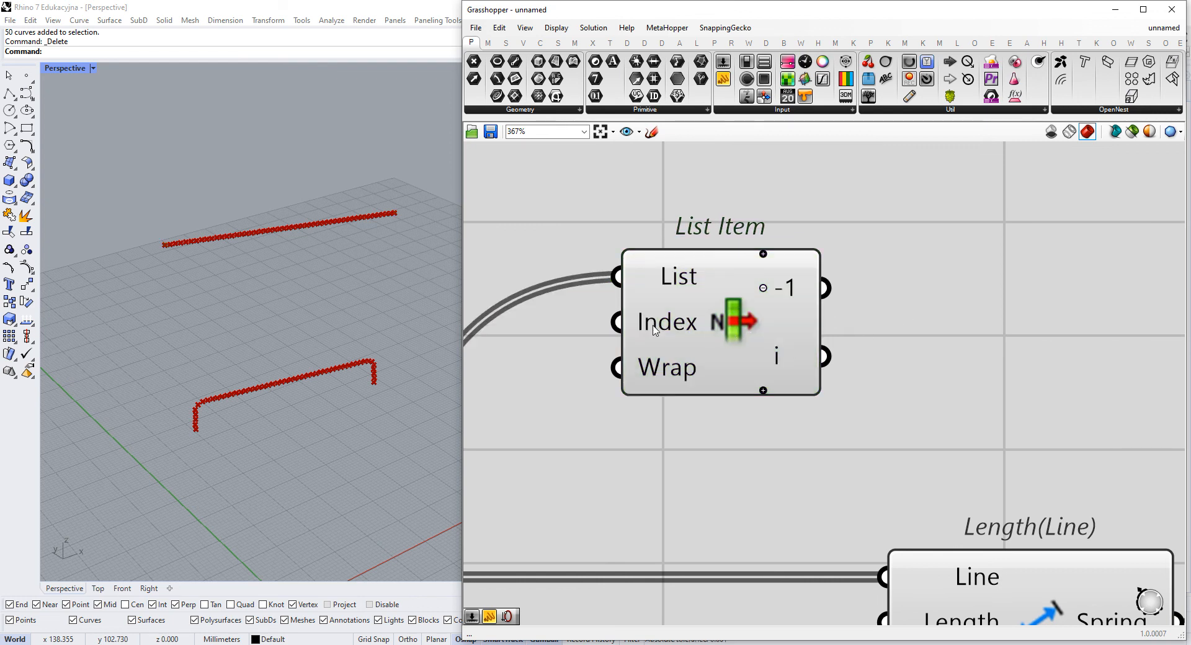
# - Remove the -1 output from List Item and add it back above the i output
pyautogui.moveTo(654, 327)
pyautogui.scroll(-4, 768, 297)
pyautogui.scroll(5, 768, 296)
pyautogui.click(765, 289)
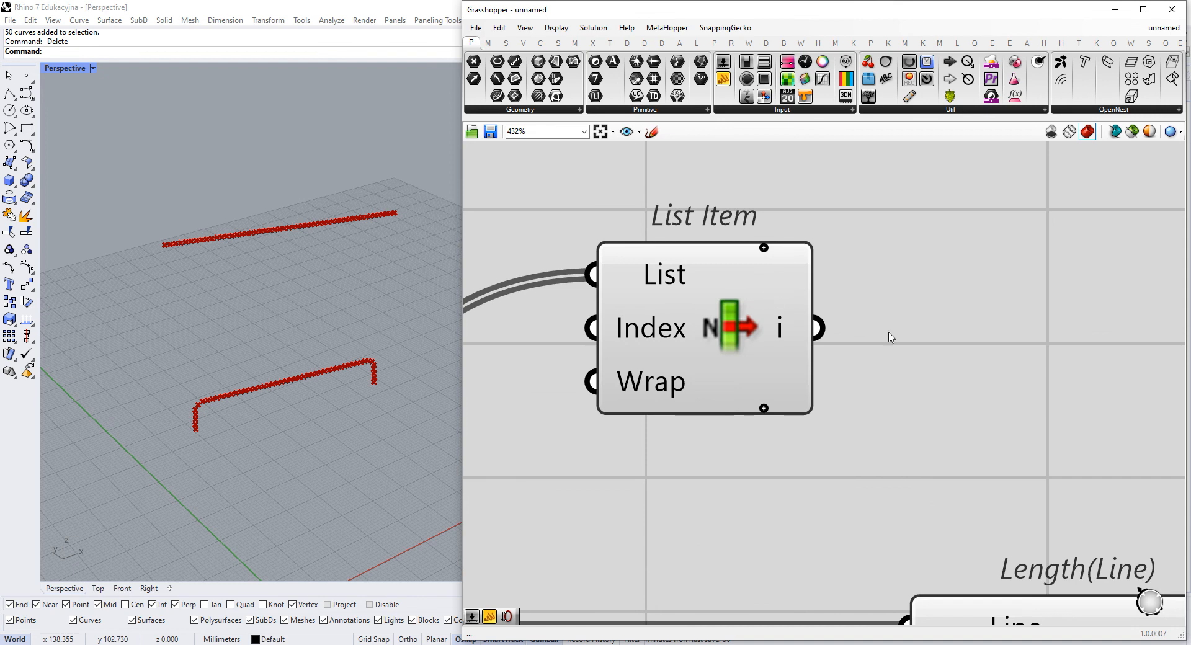
pyautogui.click(764, 249)
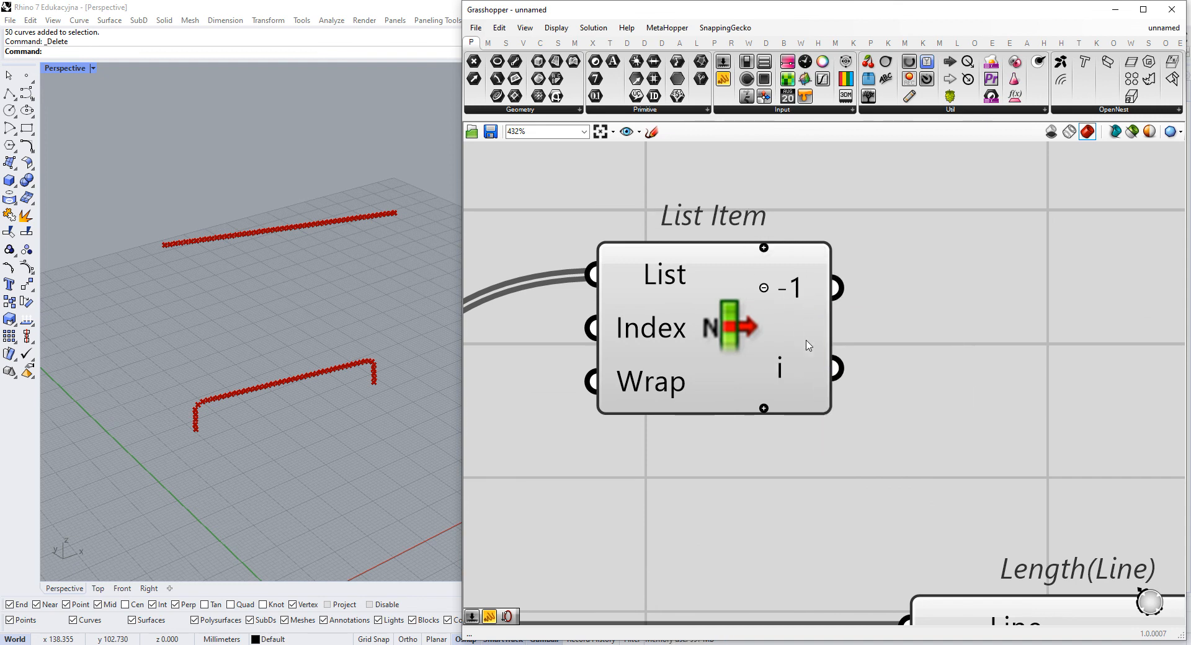
pyautogui.moveTo(714, 340); pyautogui.dragTo(707, 314)
pyautogui.scroll(-3, 794, 338)
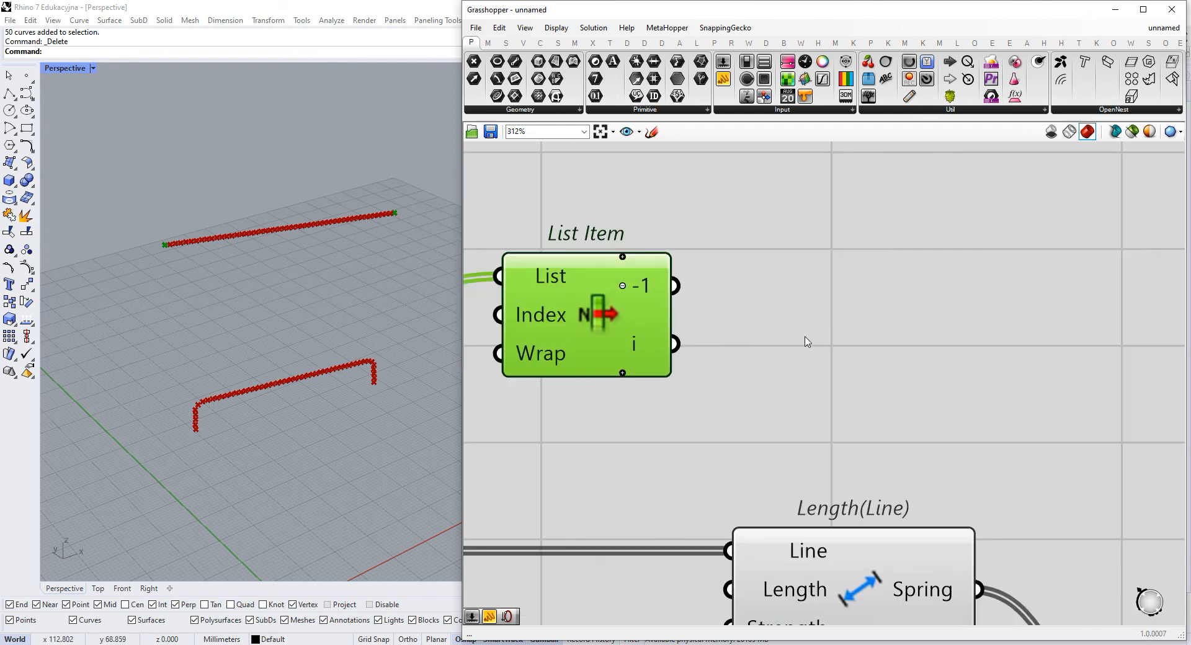
# - Add a Merge beside List Item and connect the -1 output to D1 and the i output to D2
pyautogui.doubleClick(827, 321)
pyautogui.write('merge')
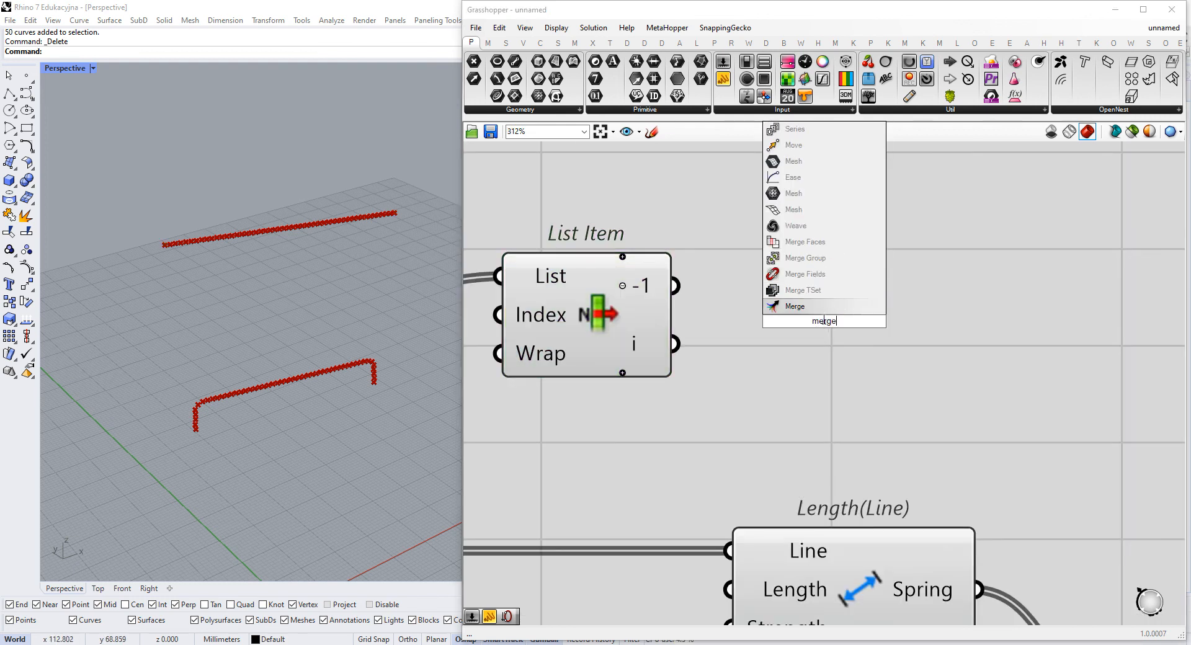
pyautogui.press('Return')
pyautogui.moveTo(712, 341); pyautogui.dragTo(676, 344)
pyautogui.moveTo(875, 348); pyautogui.dragTo(857, 353)
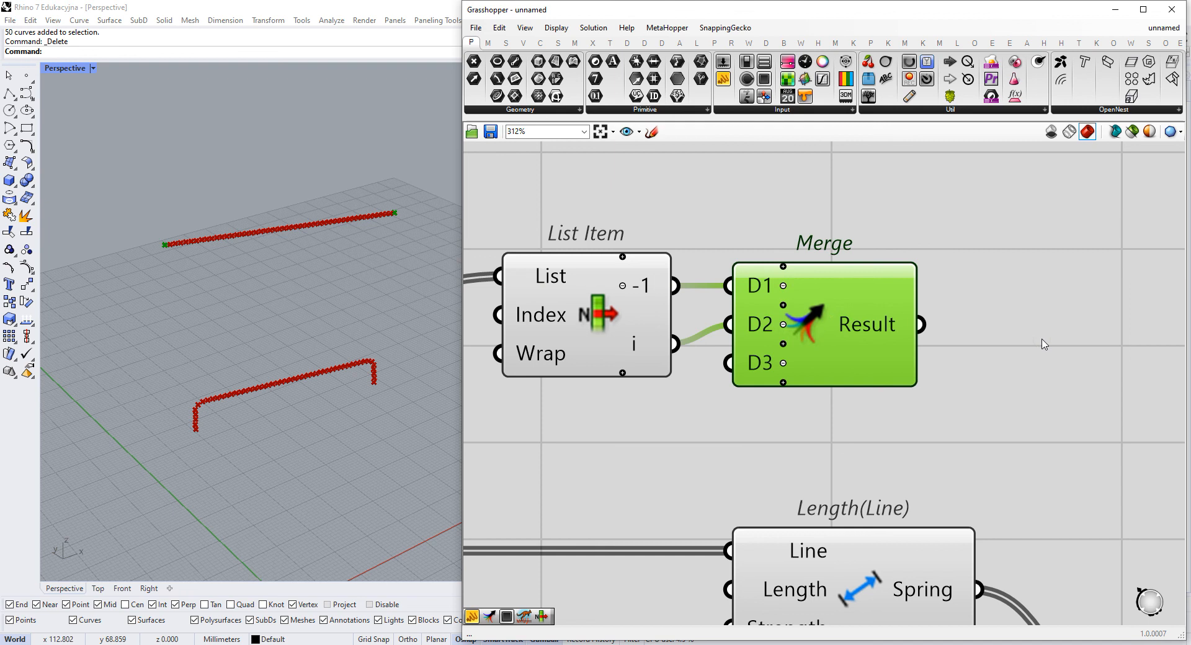
# - Add a Kangaroo Anchor goal and connect the end-node Merge's Result to its Point input
pyautogui.doubleClick(1035, 339)
pyautogui.write('anch')
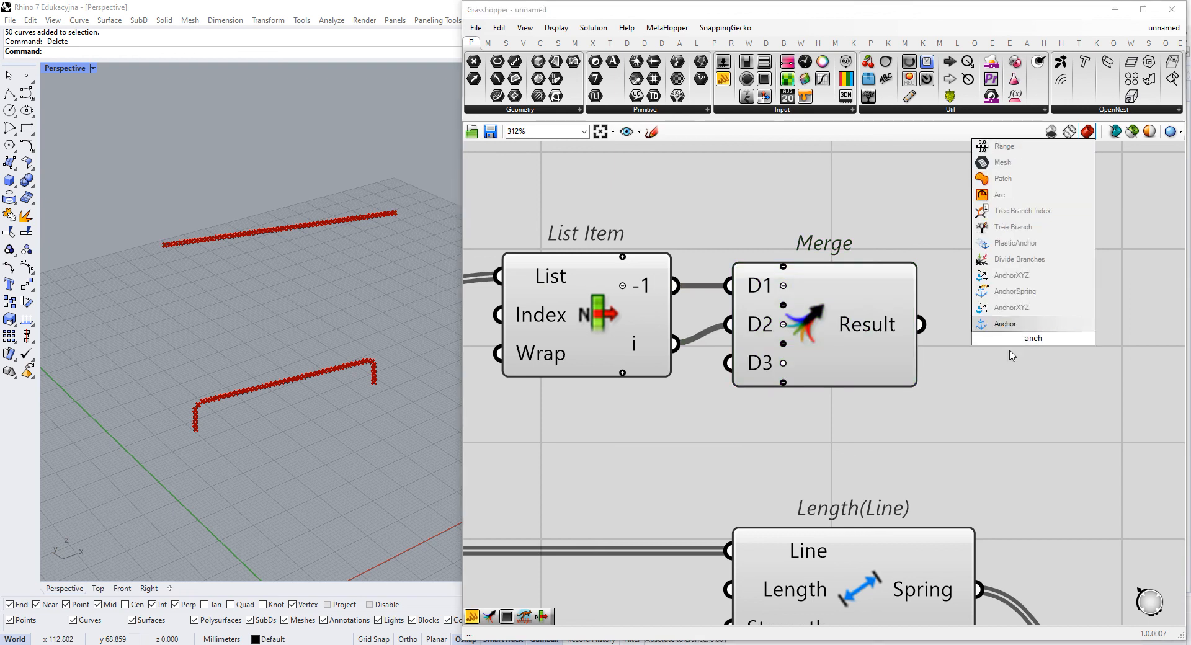
pyautogui.click(1009, 323)
pyautogui.moveTo(969, 312); pyautogui.dragTo(952, 327)
# - Insert a first input in the goals Merge for the Anchor output, and move the Merge and solver components farther right
pyautogui.scroll(-4, 953, 327)
pyautogui.moveTo(877, 363); pyautogui.dragTo(883, 424)
pyautogui.scroll(5, 881, 421)
pyautogui.click(874, 424)
pyautogui.scroll(-5, 875, 422)
pyautogui.scroll(-3, 883, 393)
pyautogui.moveTo(1022, 398); pyautogui.dragTo(873, 561)
pyautogui.moveTo(913, 437); pyautogui.dragTo(990, 435)
# - Reset the BouncySolver and set the Boolean Toggle to True to run the anchored chain
pyautogui.click(975, 473)
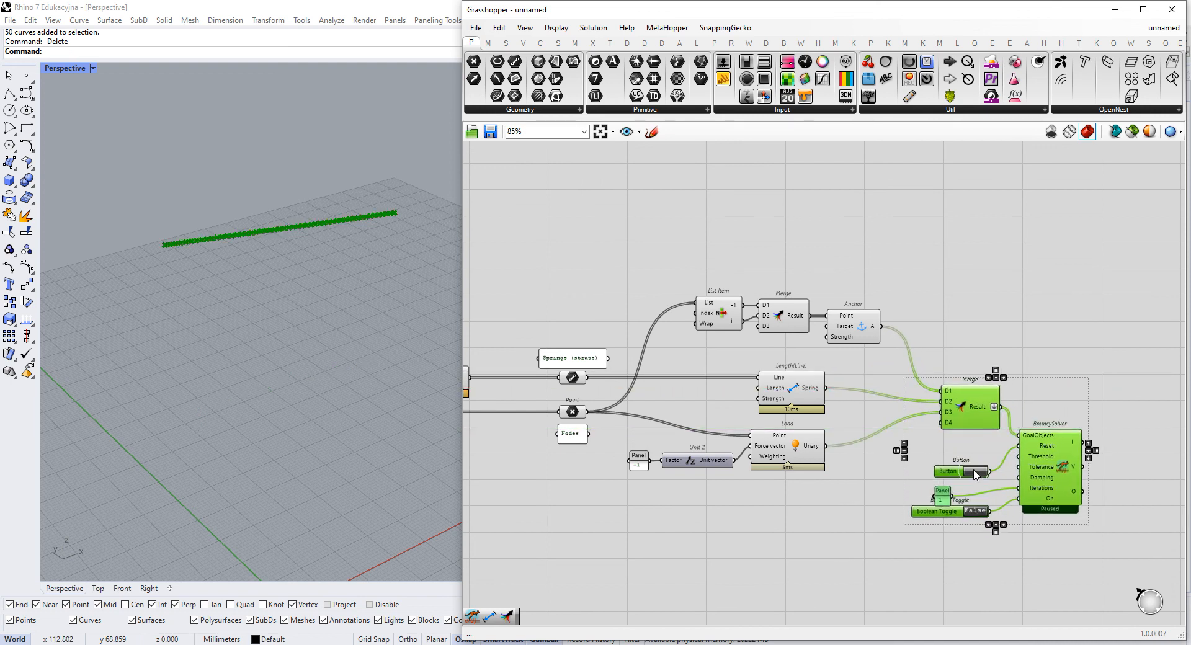
pyautogui.click(980, 513)
pyautogui.click(901, 498)
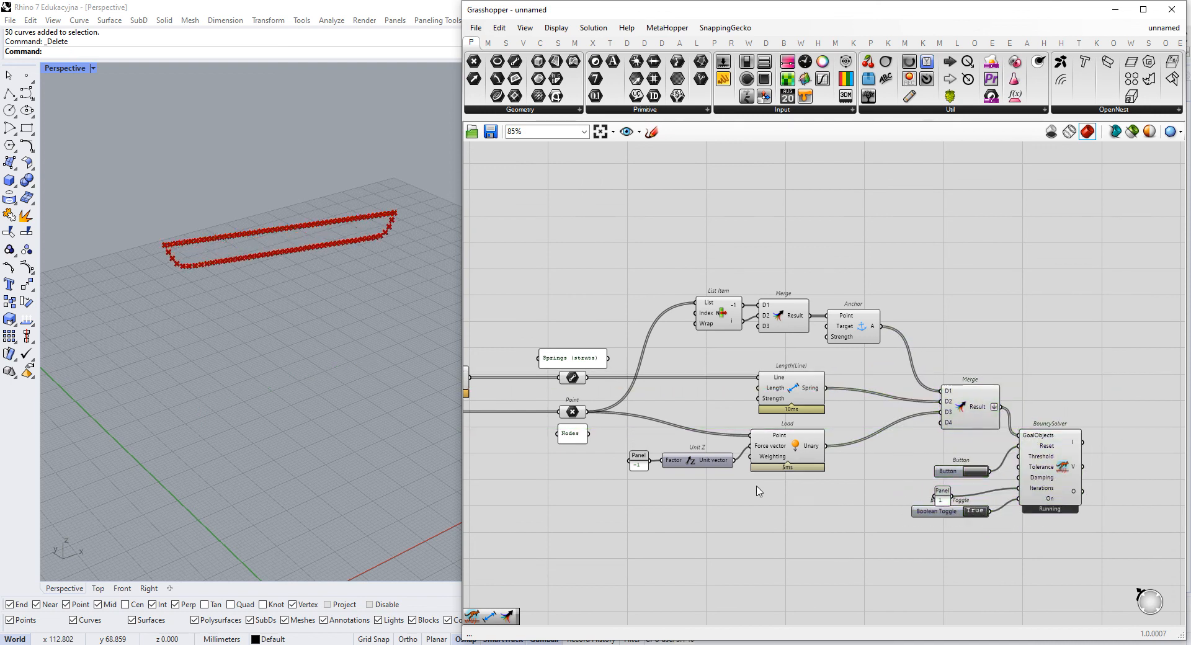
# - Turn off the preview of the springs' Line and the nodes' Point parameters
pyautogui.moveTo(633, 265); pyautogui.dragTo(499, 532)
pyautogui.rightClick(608, 262)
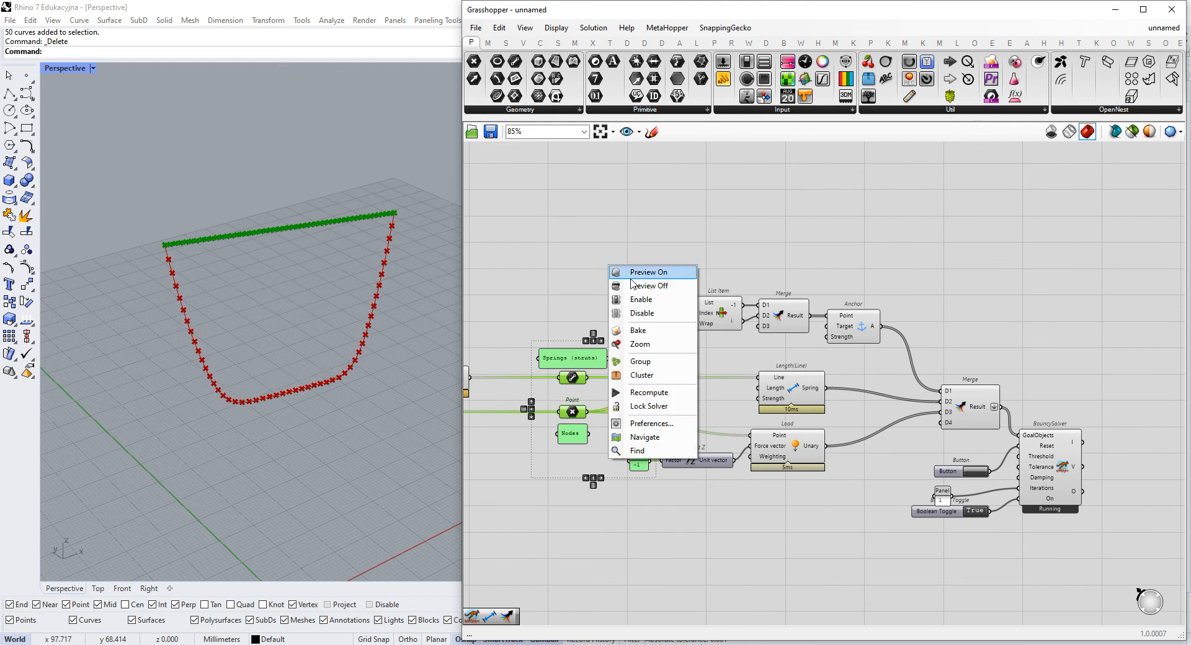
pyautogui.click(644, 293)
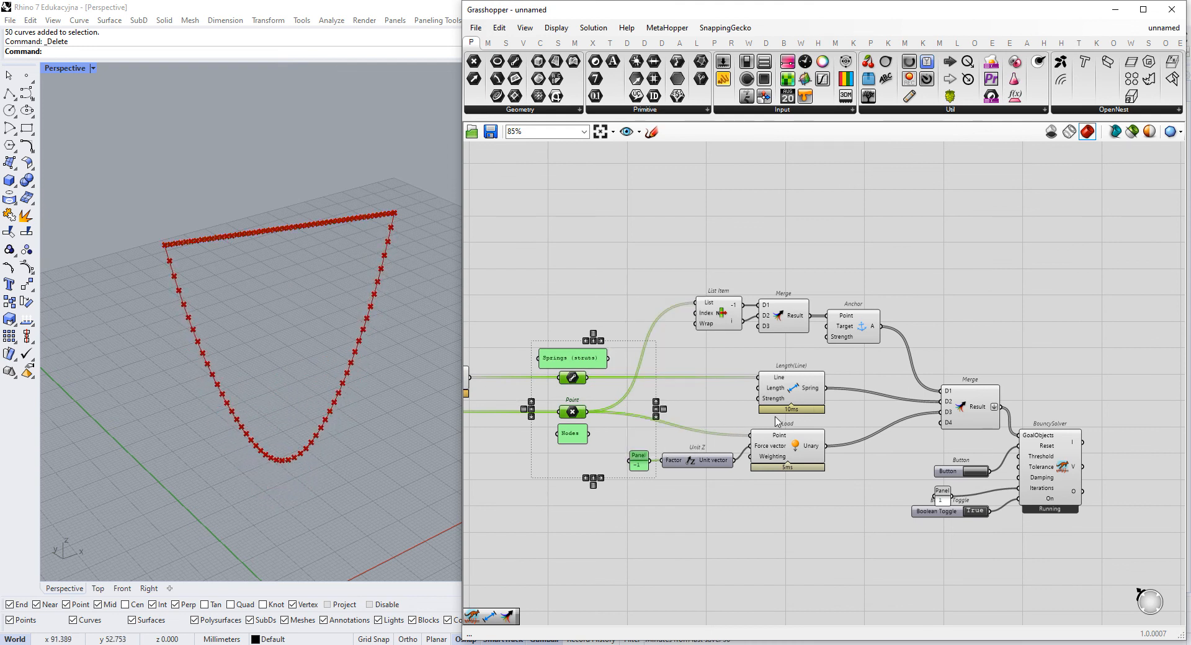
# - Set the Length(Line) Strength to 100 with a connected panel and reset the BouncySolver
pyautogui.scroll(3, 759, 410)
pyautogui.doubleClick(665, 385)
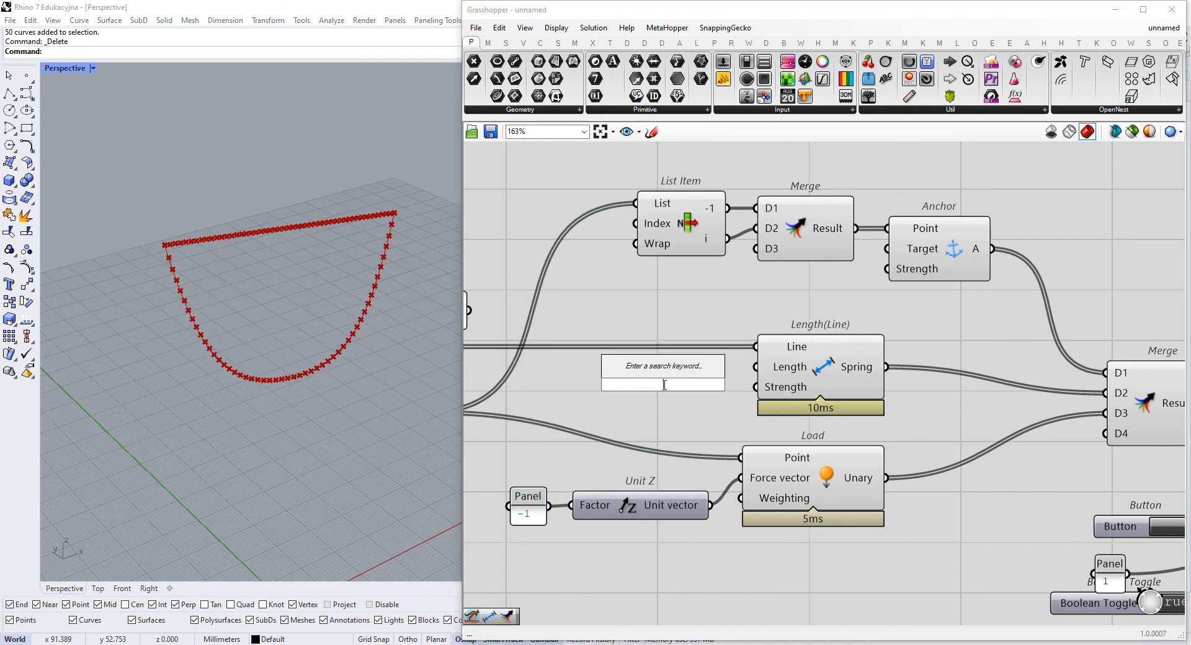
pyautogui.write('"10')
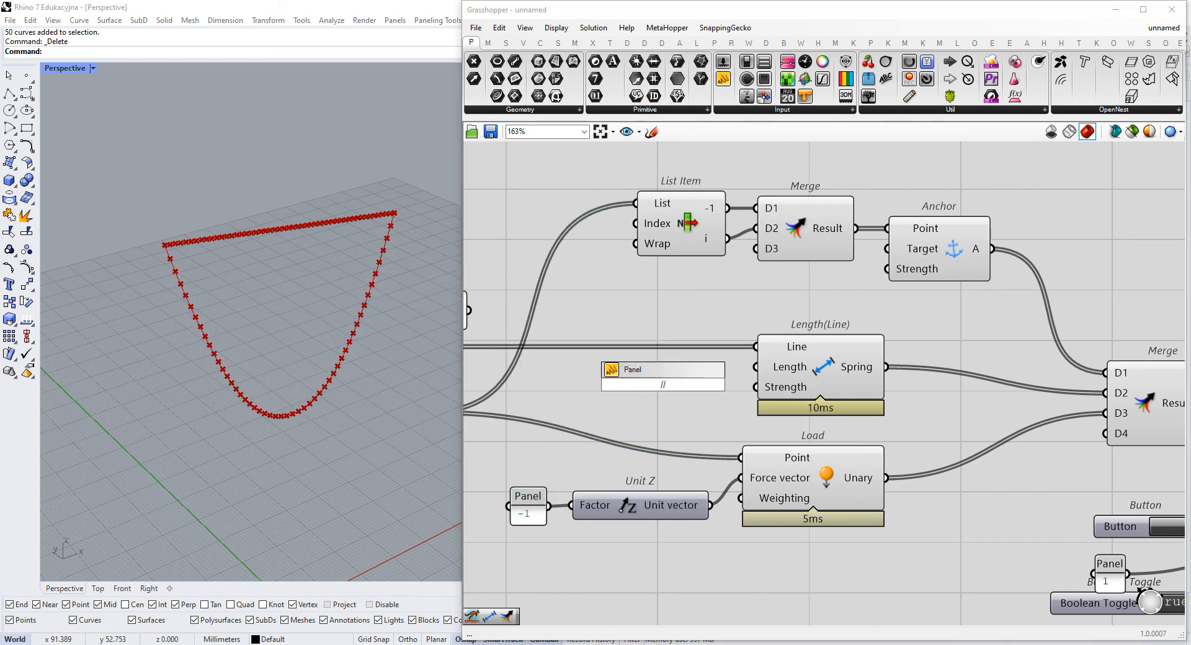
pyautogui.press('Return')
pyautogui.moveTo(688, 384); pyautogui.dragTo(756, 387)
pyautogui.moveTo(1088, 502); pyautogui.dragTo(954, 475, button='right')
pyautogui.click(1051, 502)
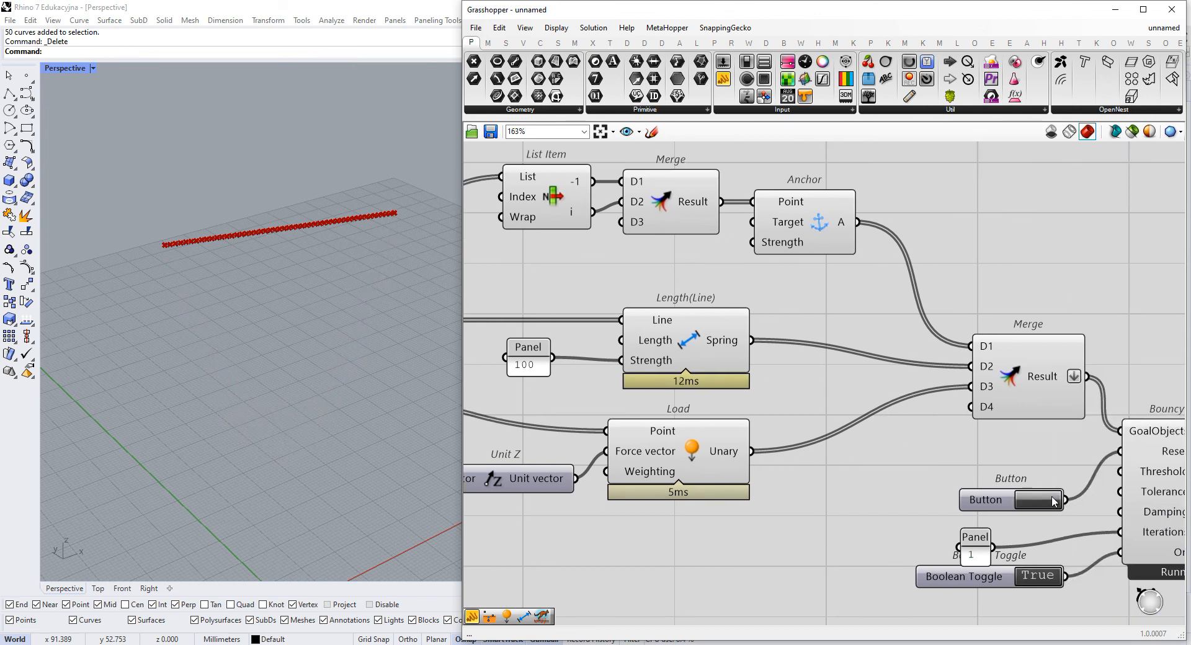
# - Set the panel feeding the BouncySolver's Iterations input to 5
pyautogui.doubleClick(970, 558)
pyautogui.write('5')
pyautogui.click(1003, 637)
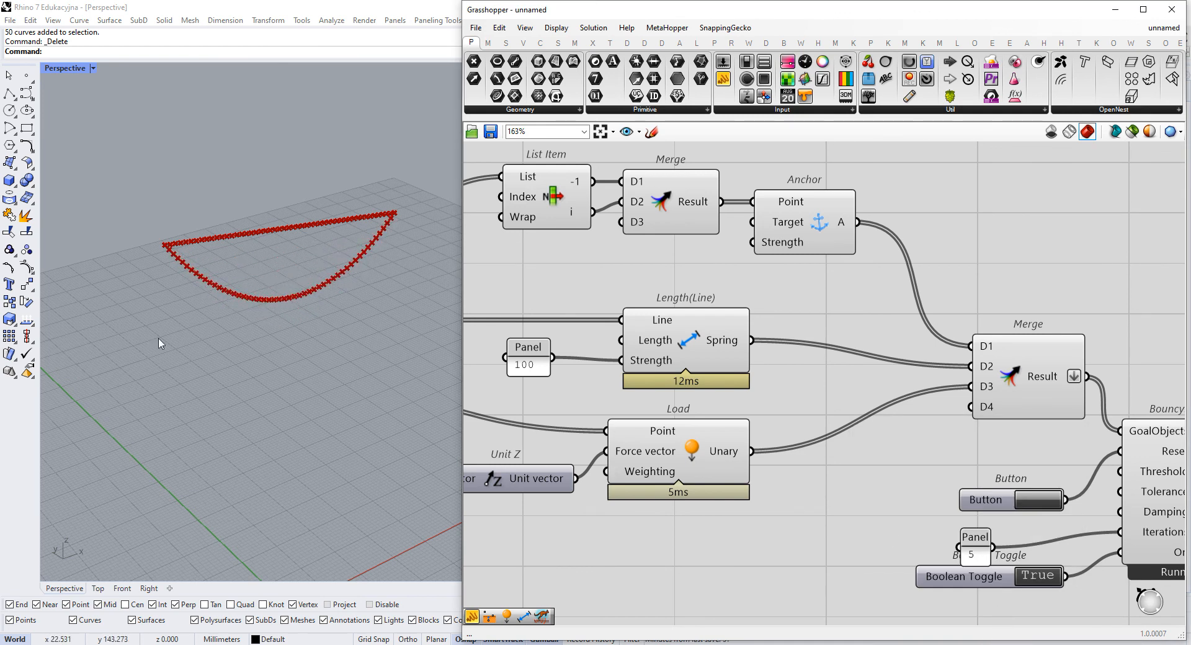
pyautogui.scroll(-3, 819, 316)
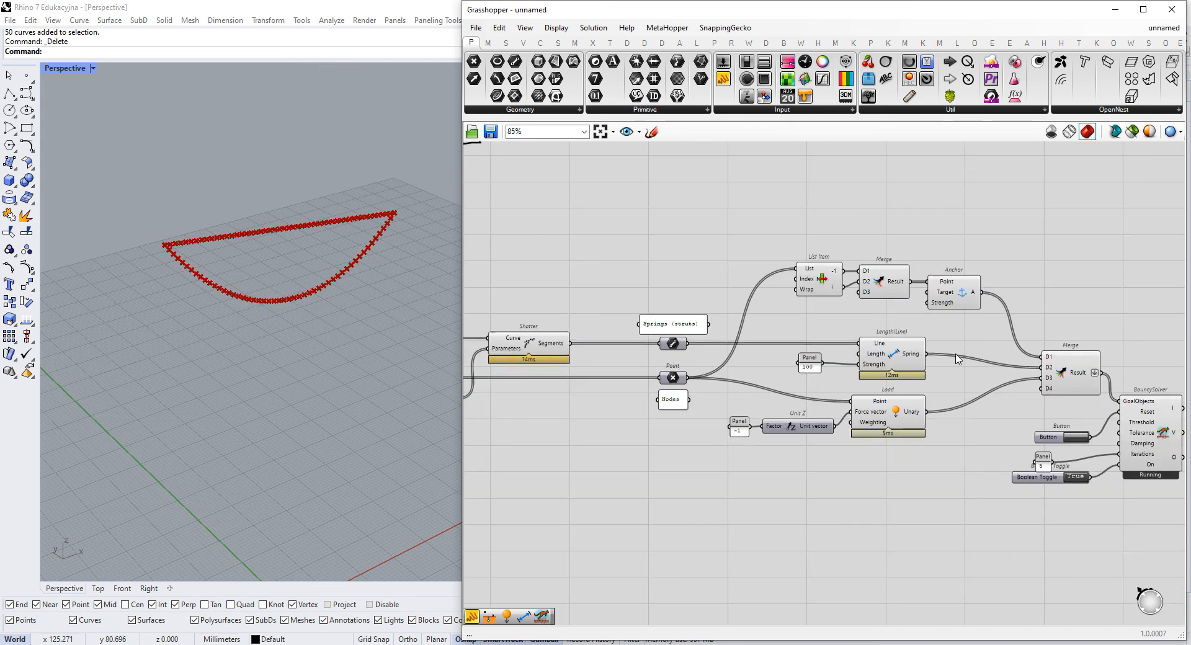